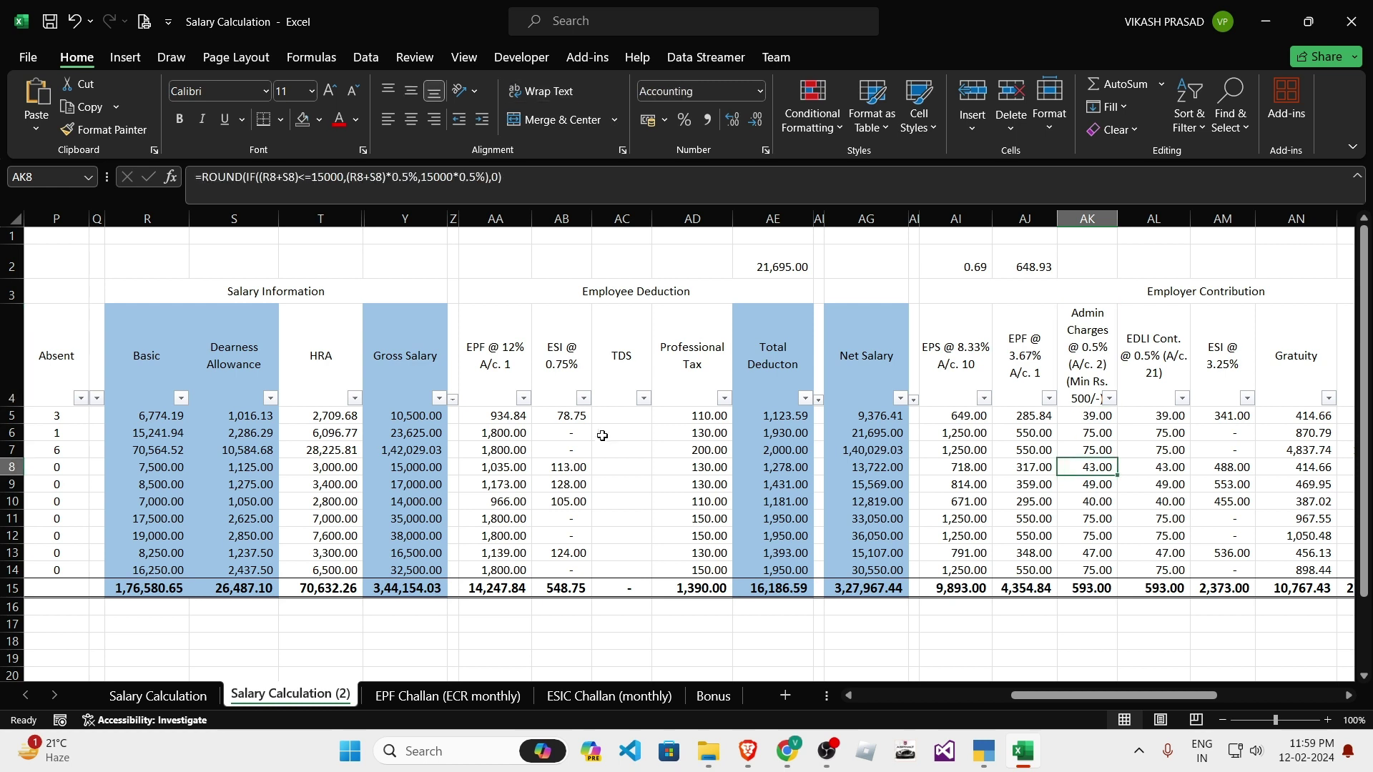
Step: Examine the employee ESI @ 0.75% deductions against the Gross Salary column in the Salary Calculation (2) sheet
left_click(562, 368)
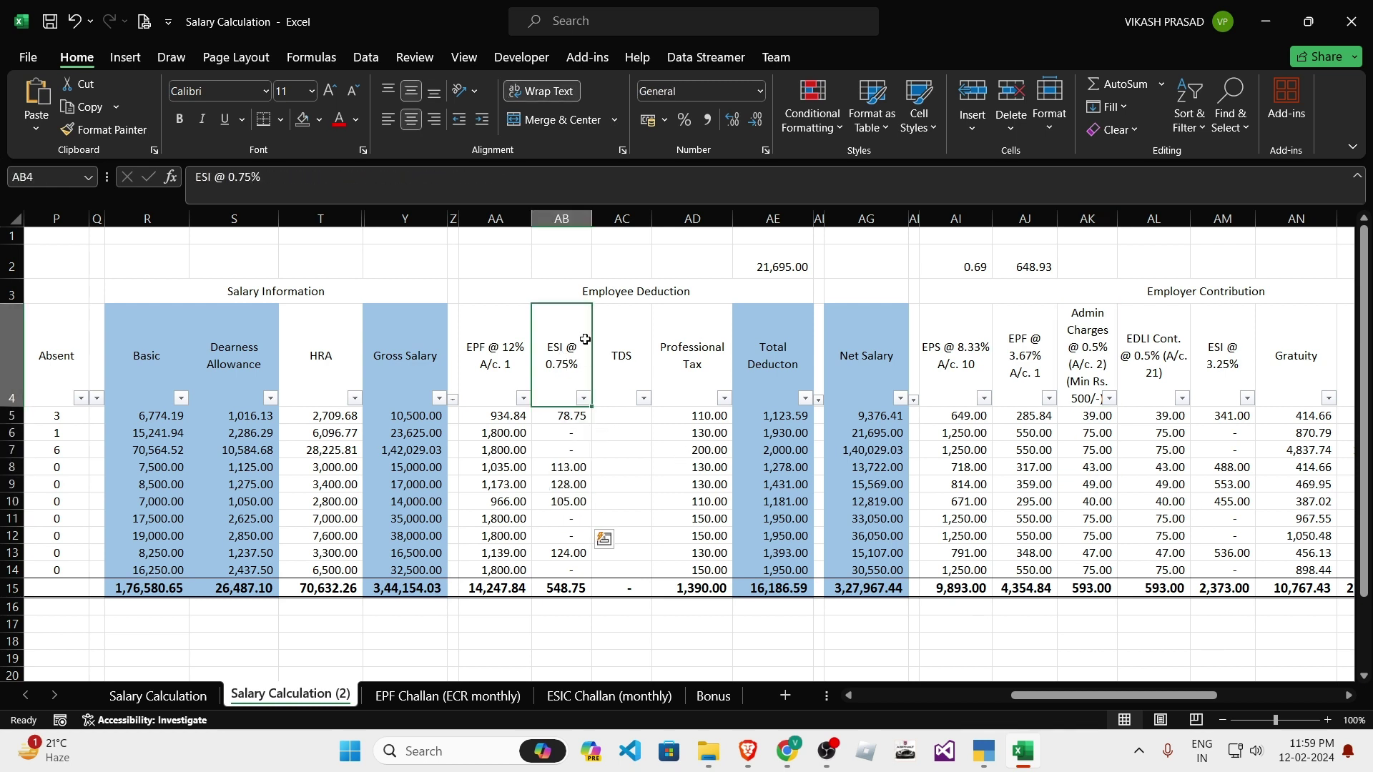
left_click_drag(564, 352, 567, 466)
left_click(564, 450)
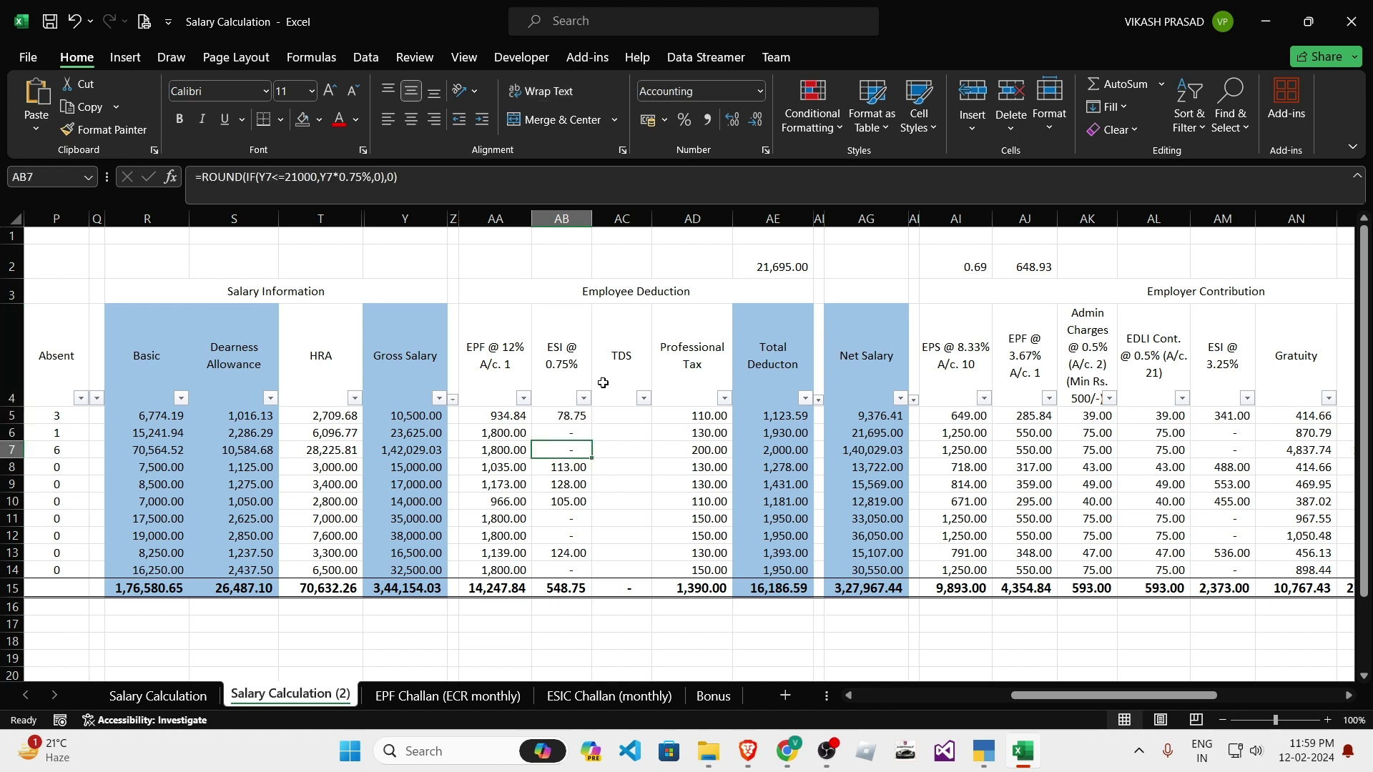
left_click(581, 295)
left_click_drag(564, 361, 565, 484)
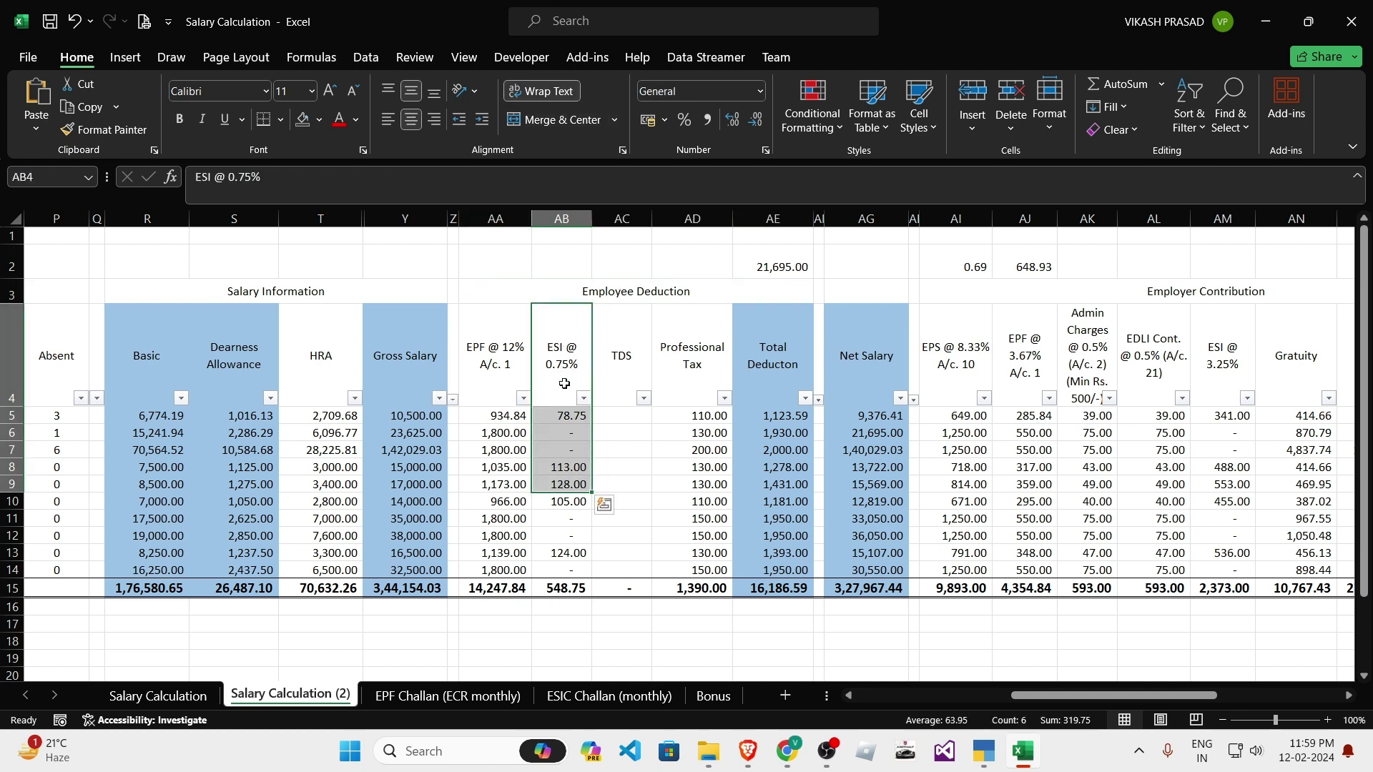
left_click_drag(403, 368, 406, 469)
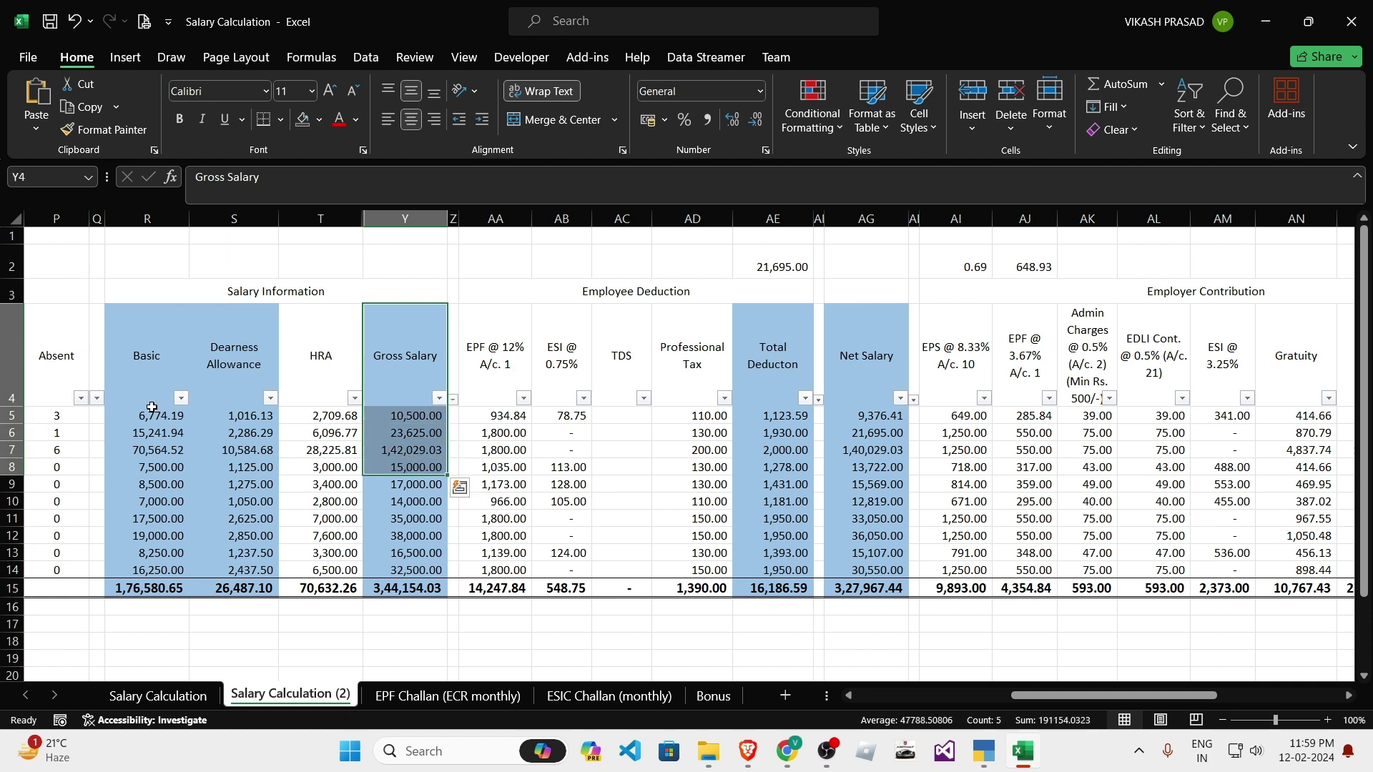
left_click_drag(153, 408, 336, 400)
left_click_drag(422, 386, 432, 451)
left_click(556, 413)
left_click_drag(422, 394, 427, 449)
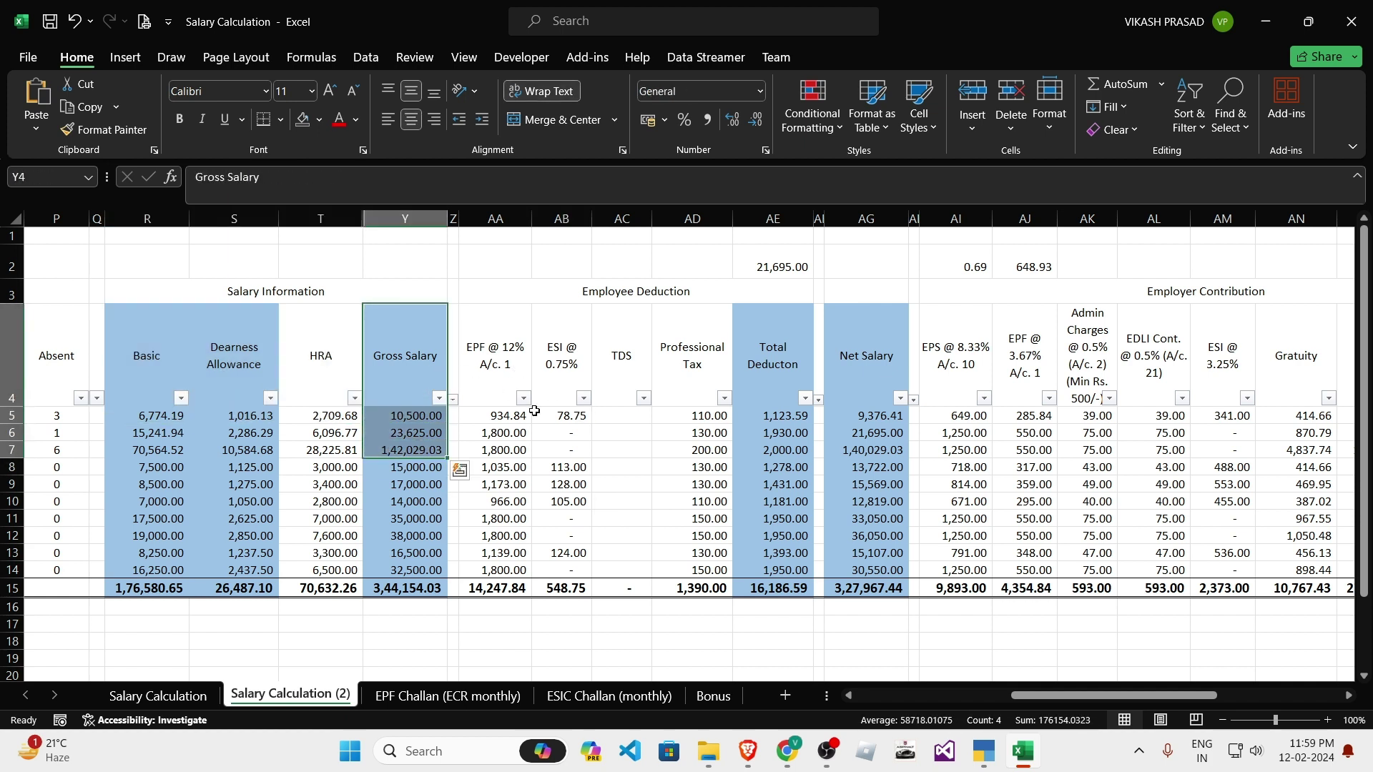
left_click(559, 392)
Step: Examine the employer ESI @ 3.25% formulas and compare them with the employee EPF and ESI deductions
left_click(1124, 343)
key("Up")
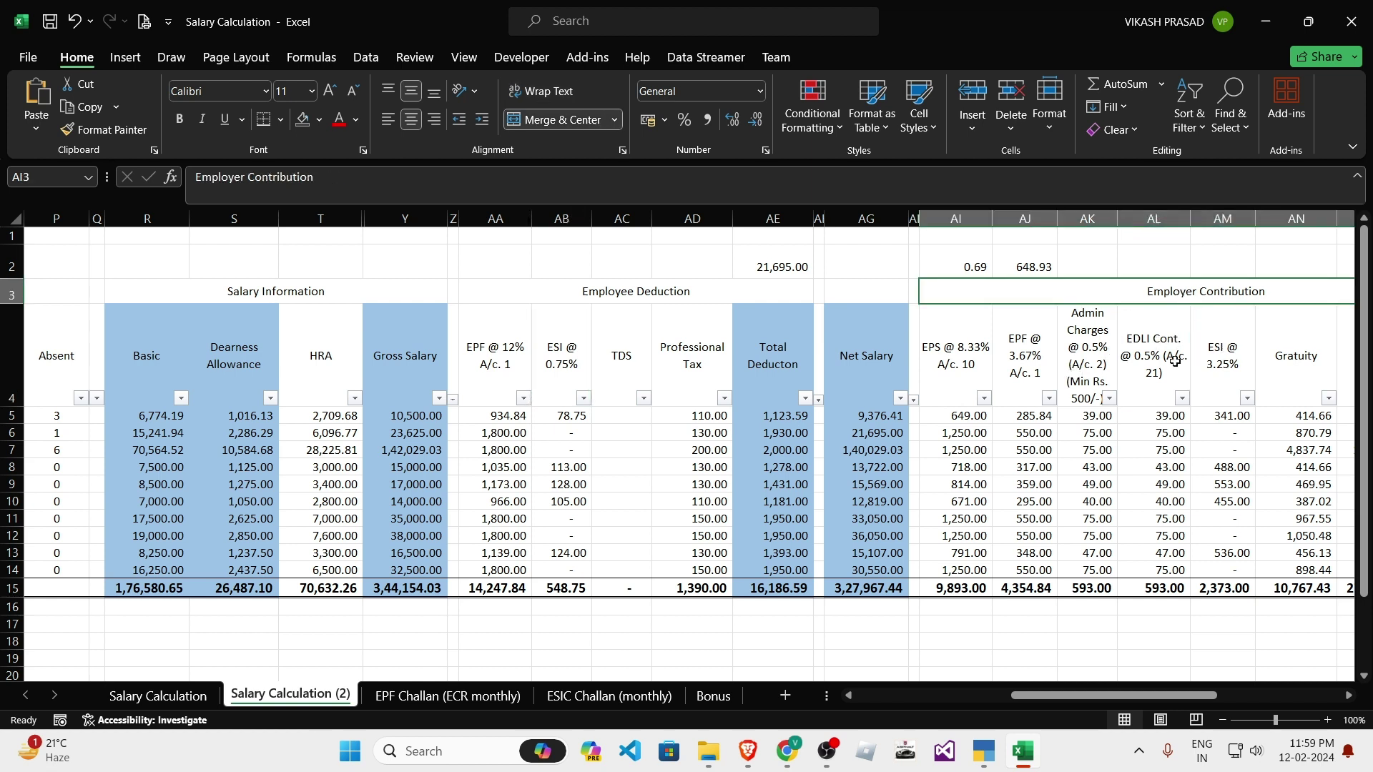
left_click(1224, 352)
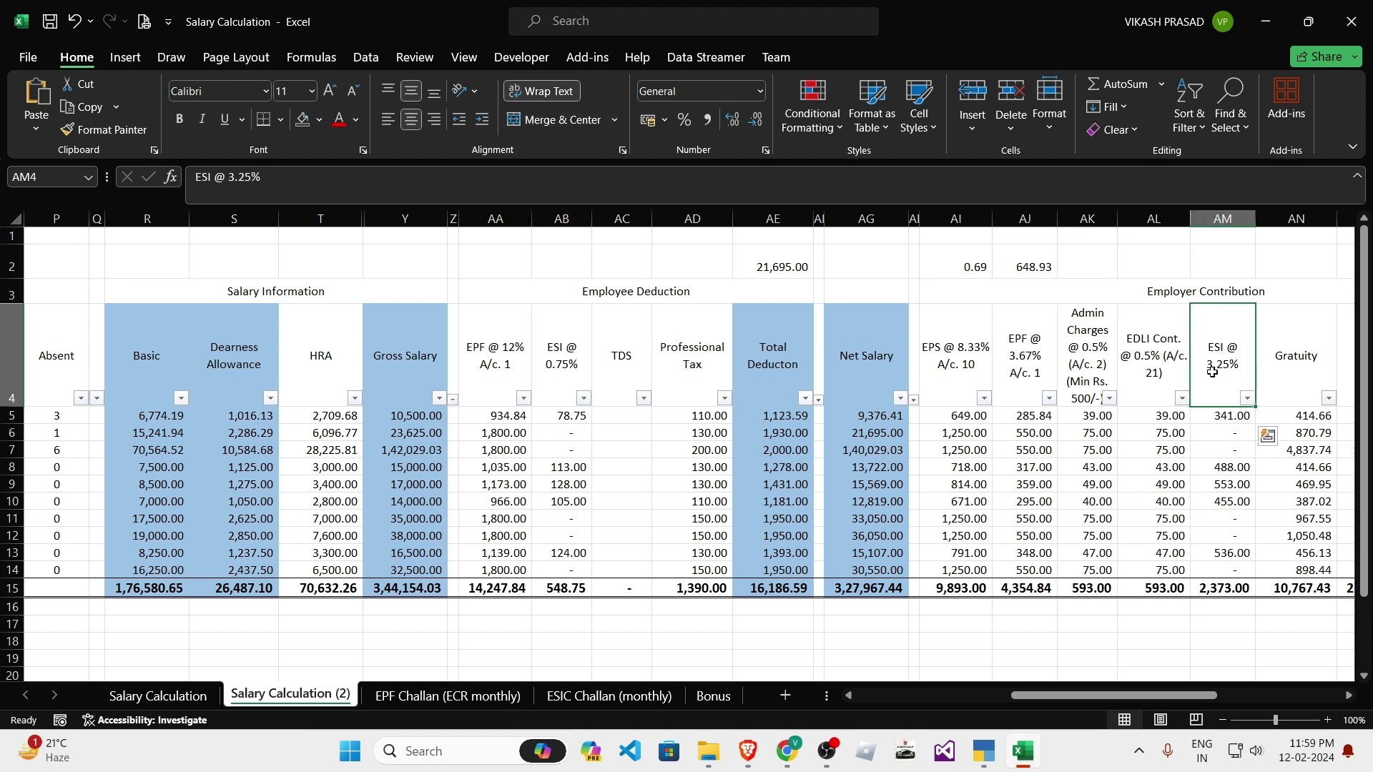
left_click(1233, 418)
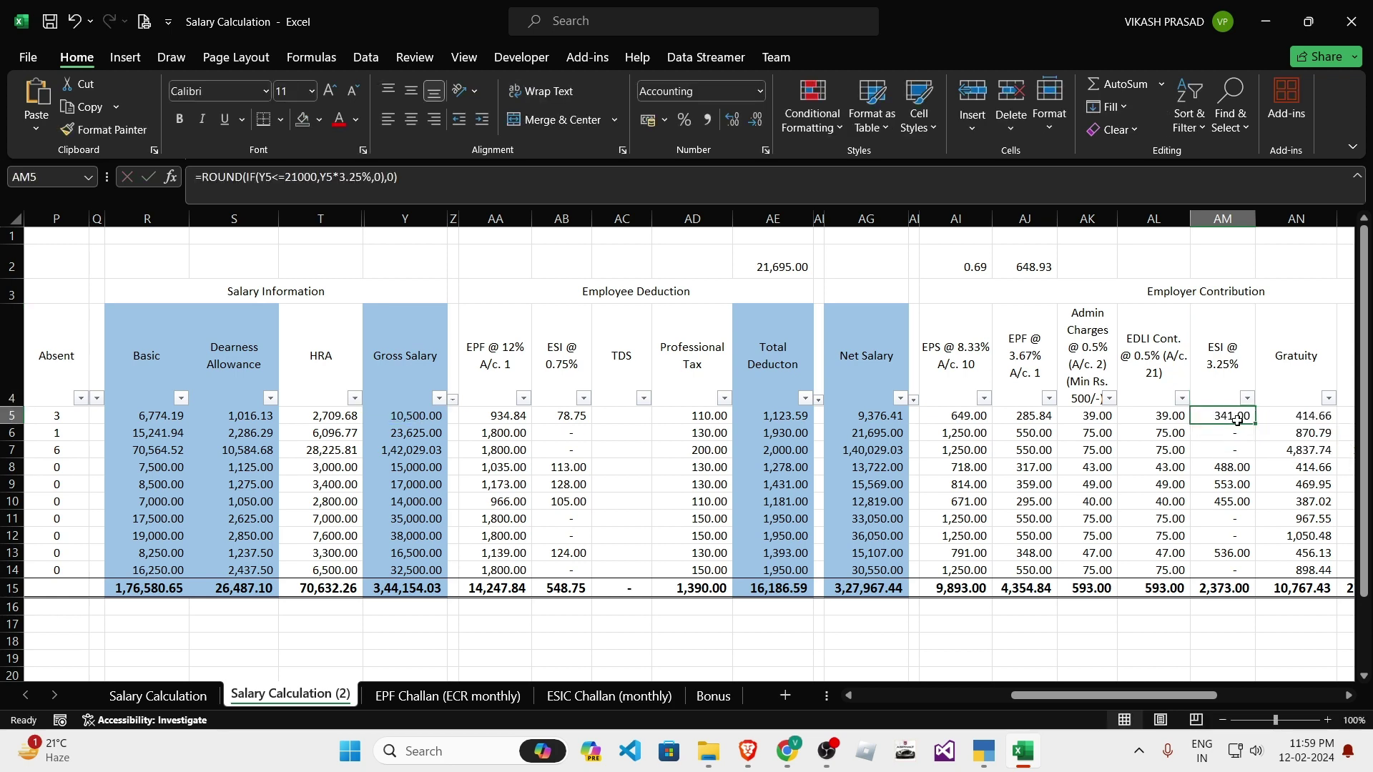
left_click(1220, 499)
left_click(1218, 368)
left_click(513, 466)
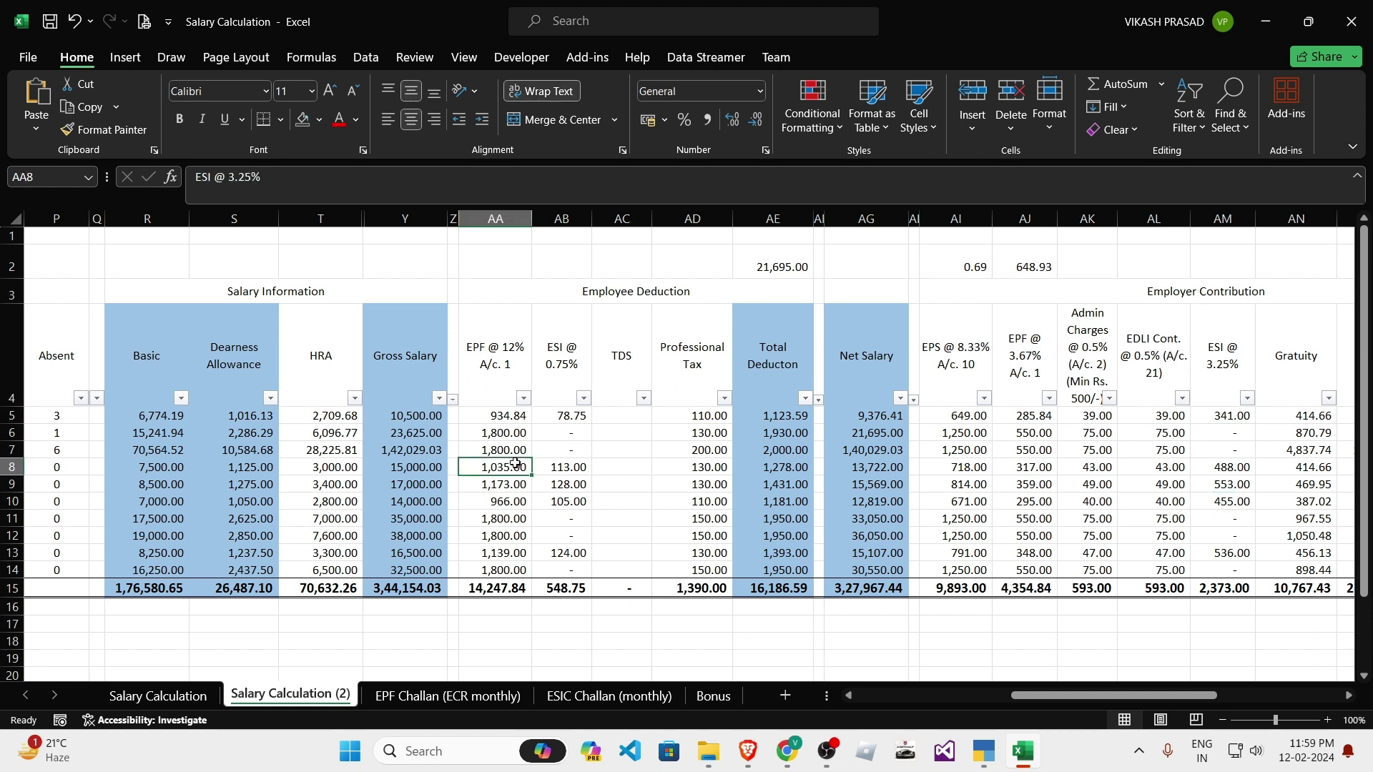
left_click(509, 416)
left_click(570, 416)
left_click(565, 465)
left_click(563, 429)
left_click(436, 259)
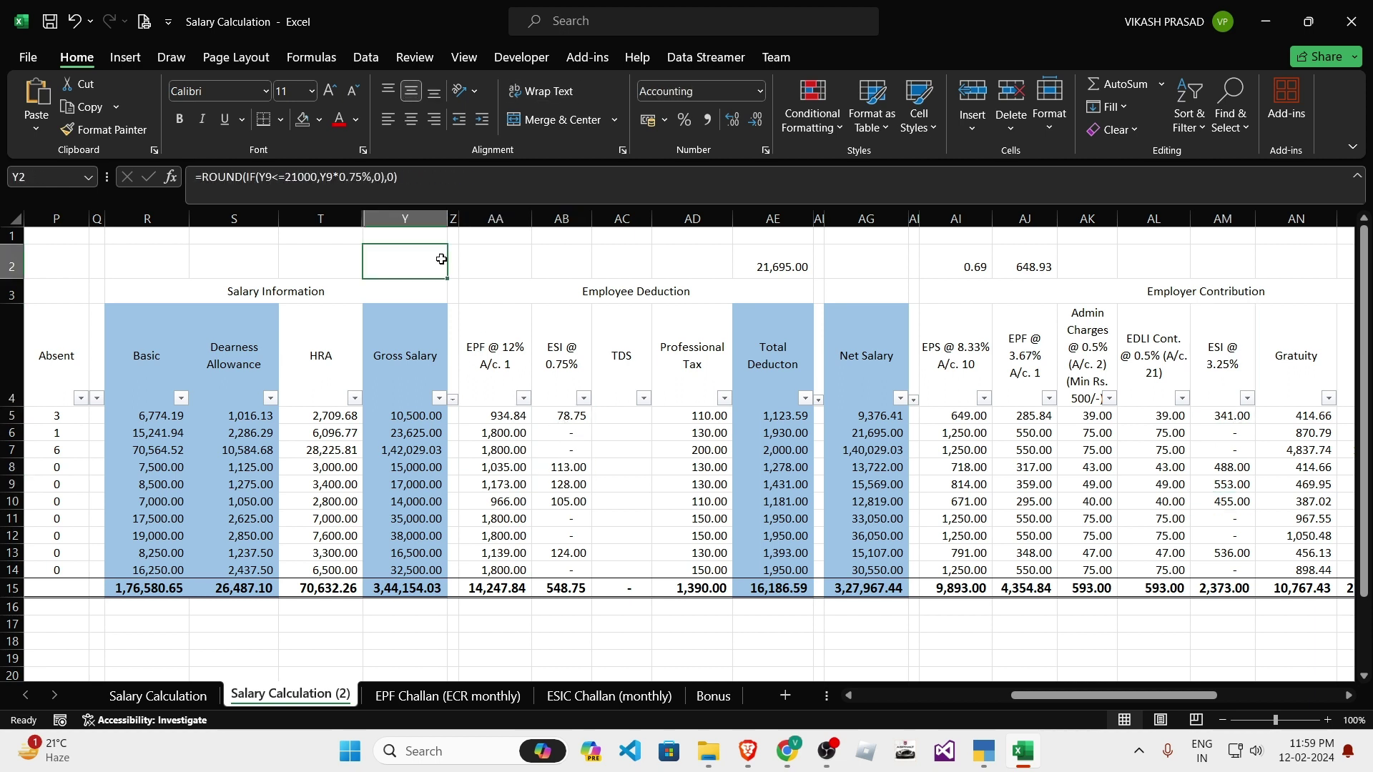
left_click(395, 240)
Step: Enter an underlined 15000 in AB17 and calculate 12% of it in AC17 with +AB17*12%
left_click(565, 626)
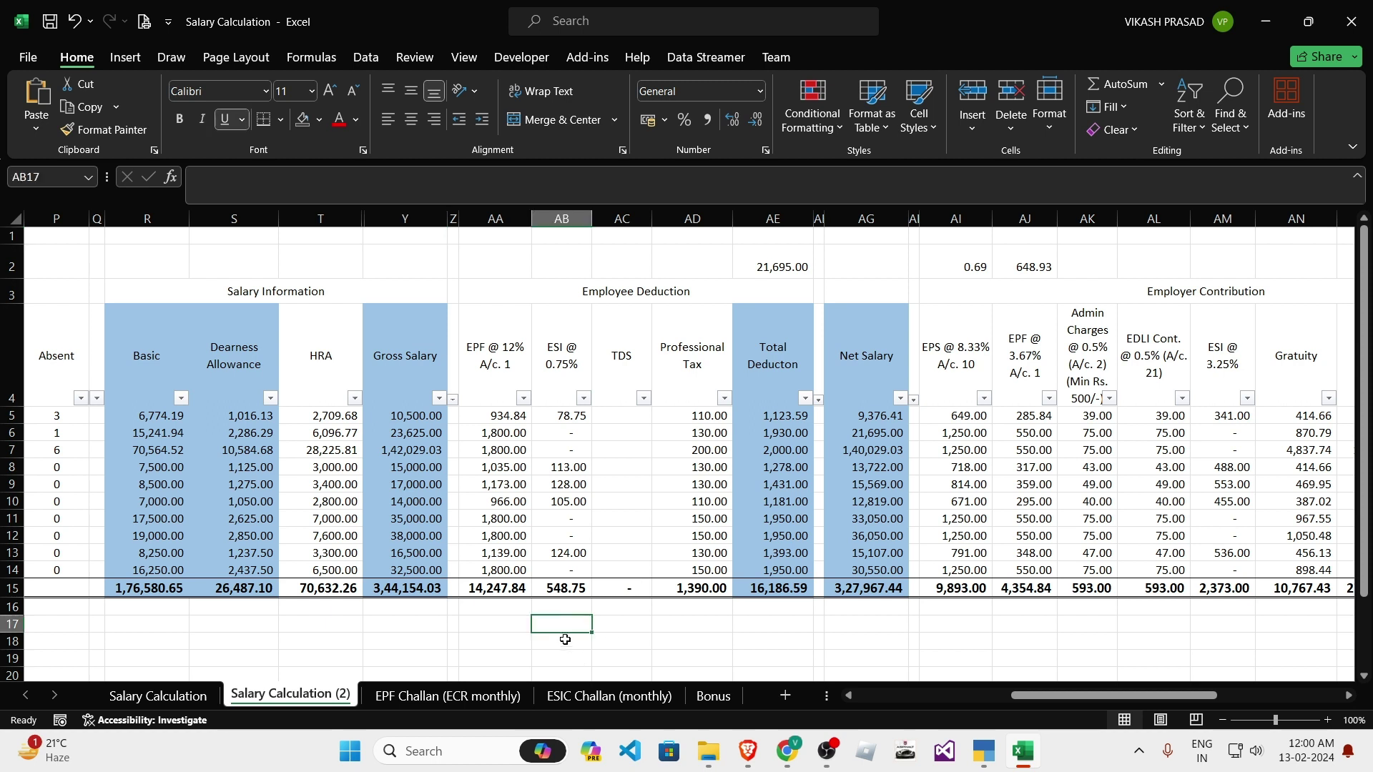
type("15000")
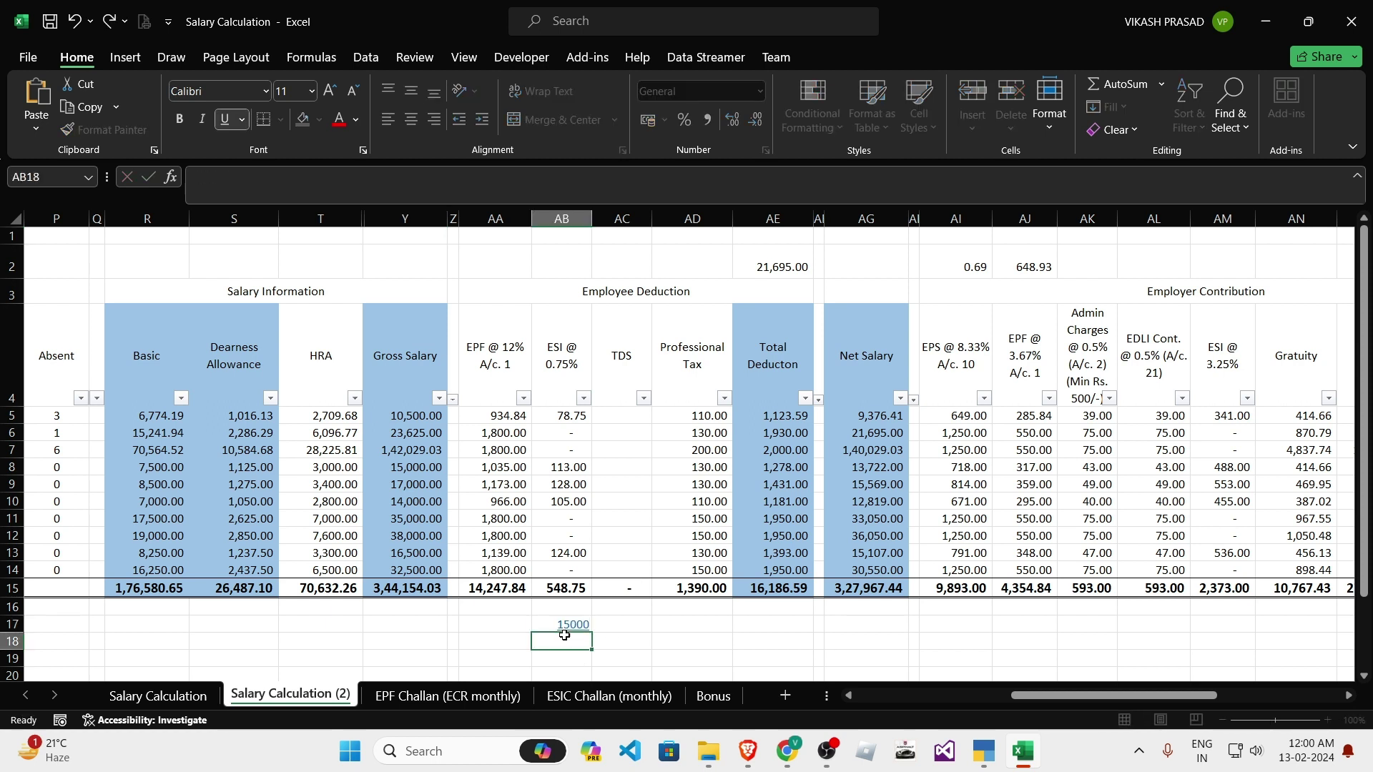
key("ctrl+Return")
key("ctrl+u")
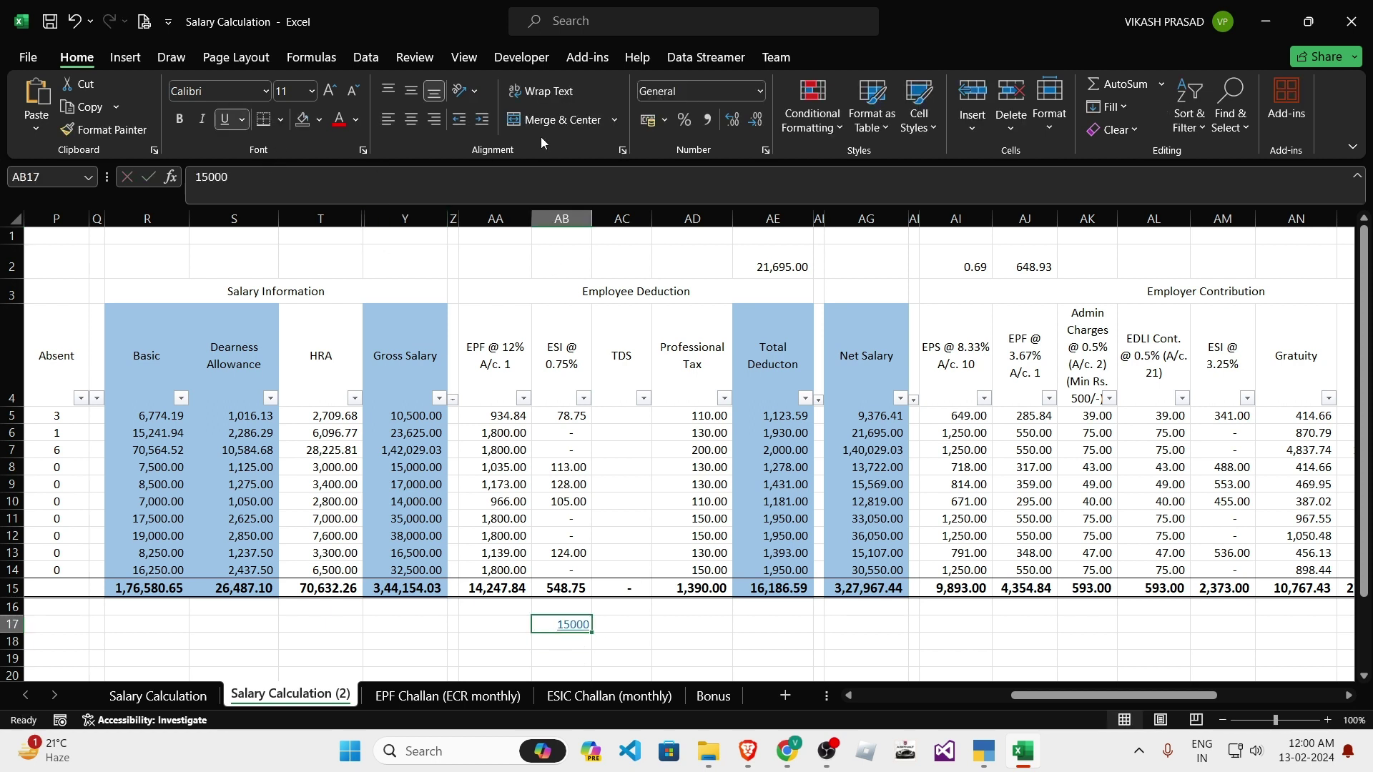
left_click(612, 624)
type("+")
key("Left")
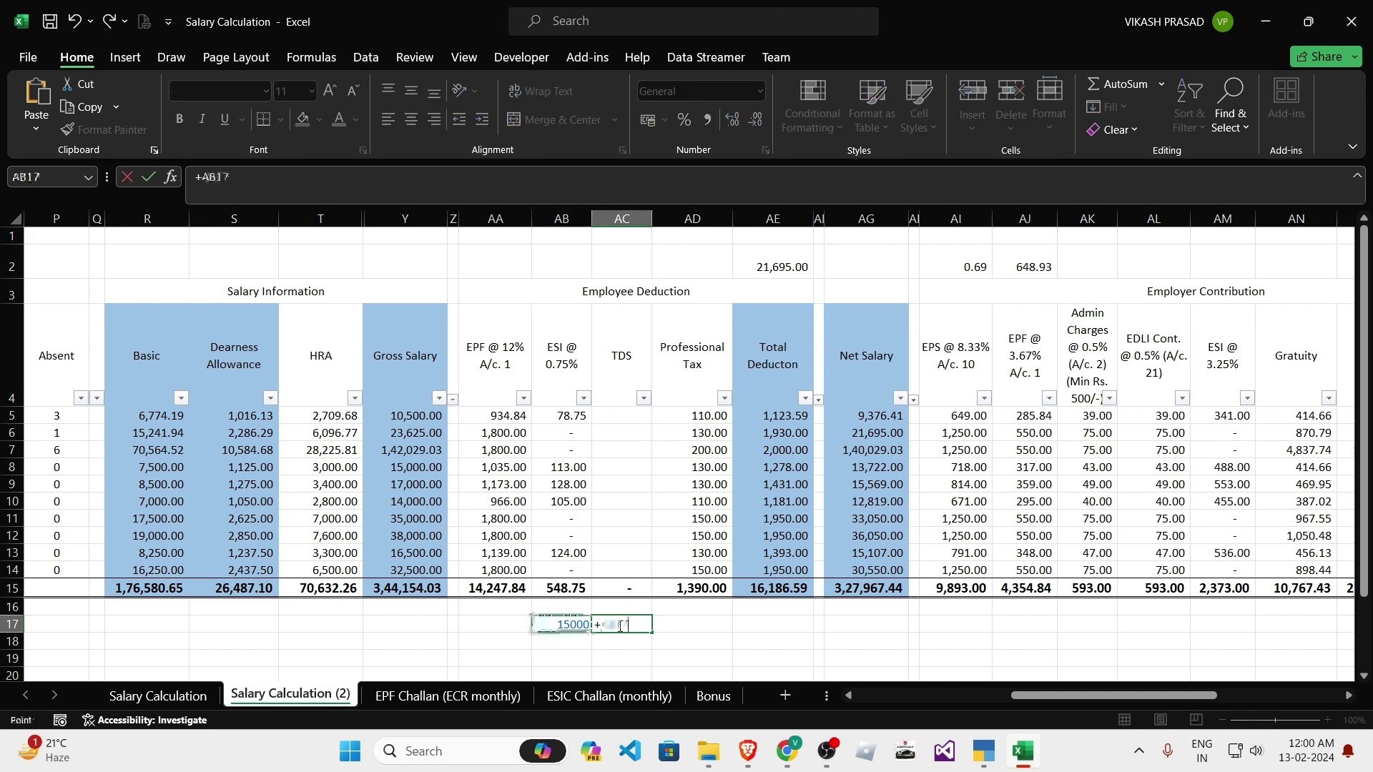
type("*12%")
key("ctrl+Return")
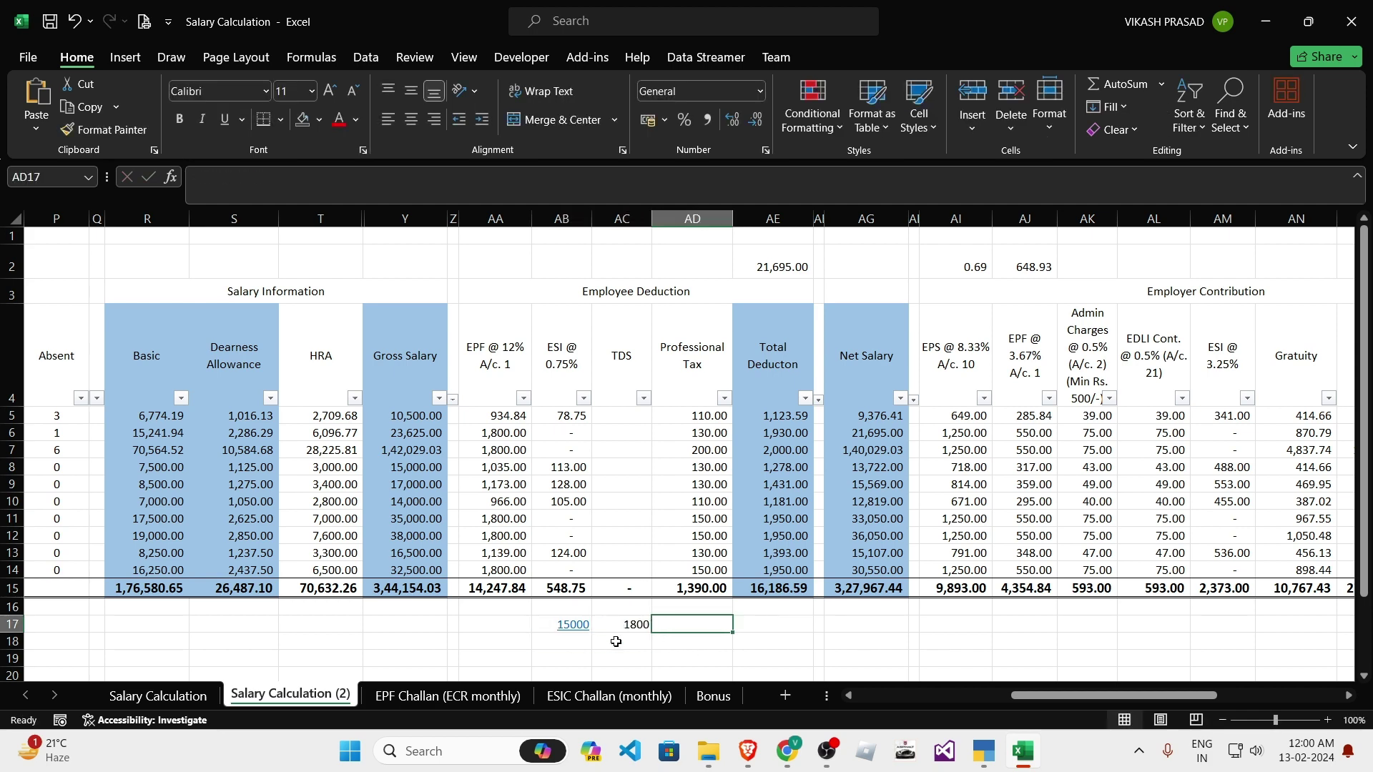
Step: Enter 12000 in AB19 and calculate 12% of it in AC19
left_click(562, 639)
left_click(559, 658)
type("12000")
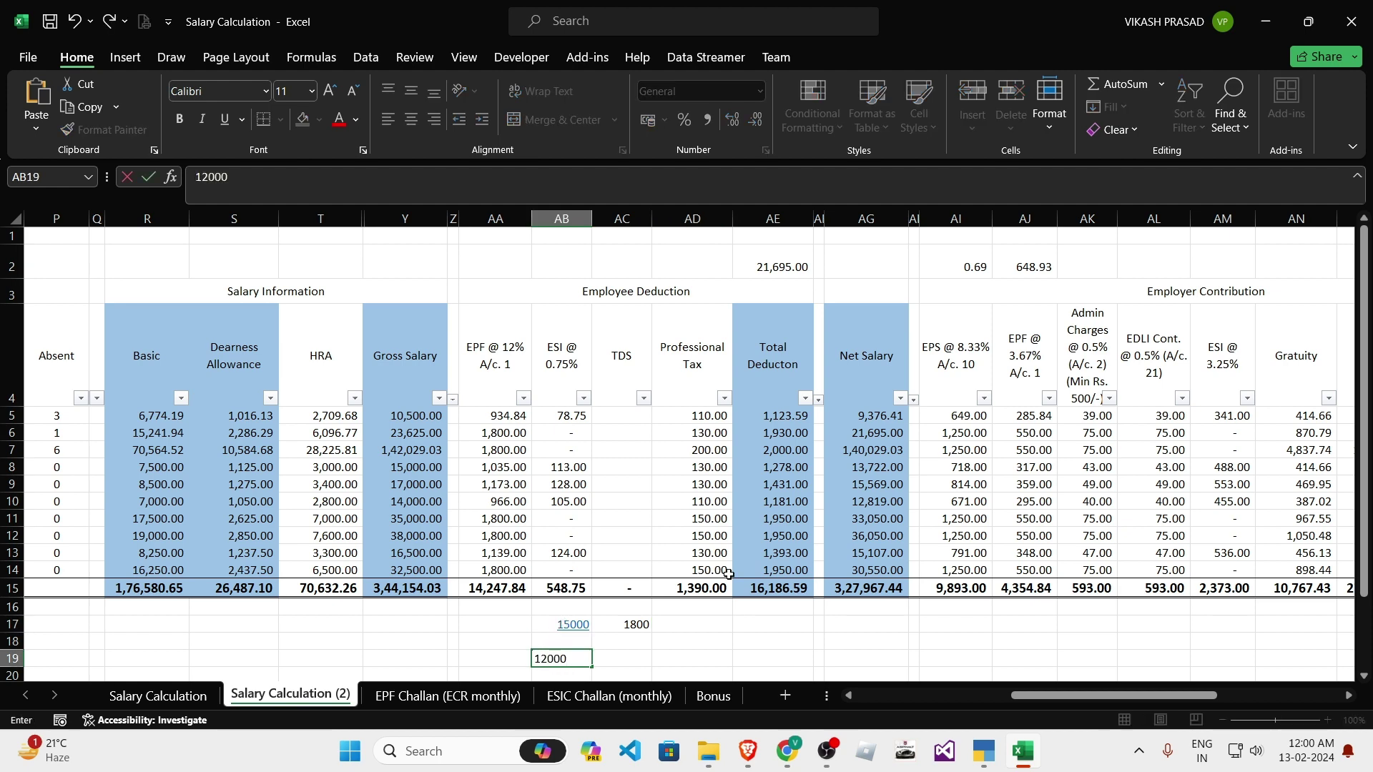
key("Tab")
type("+AB19*12")
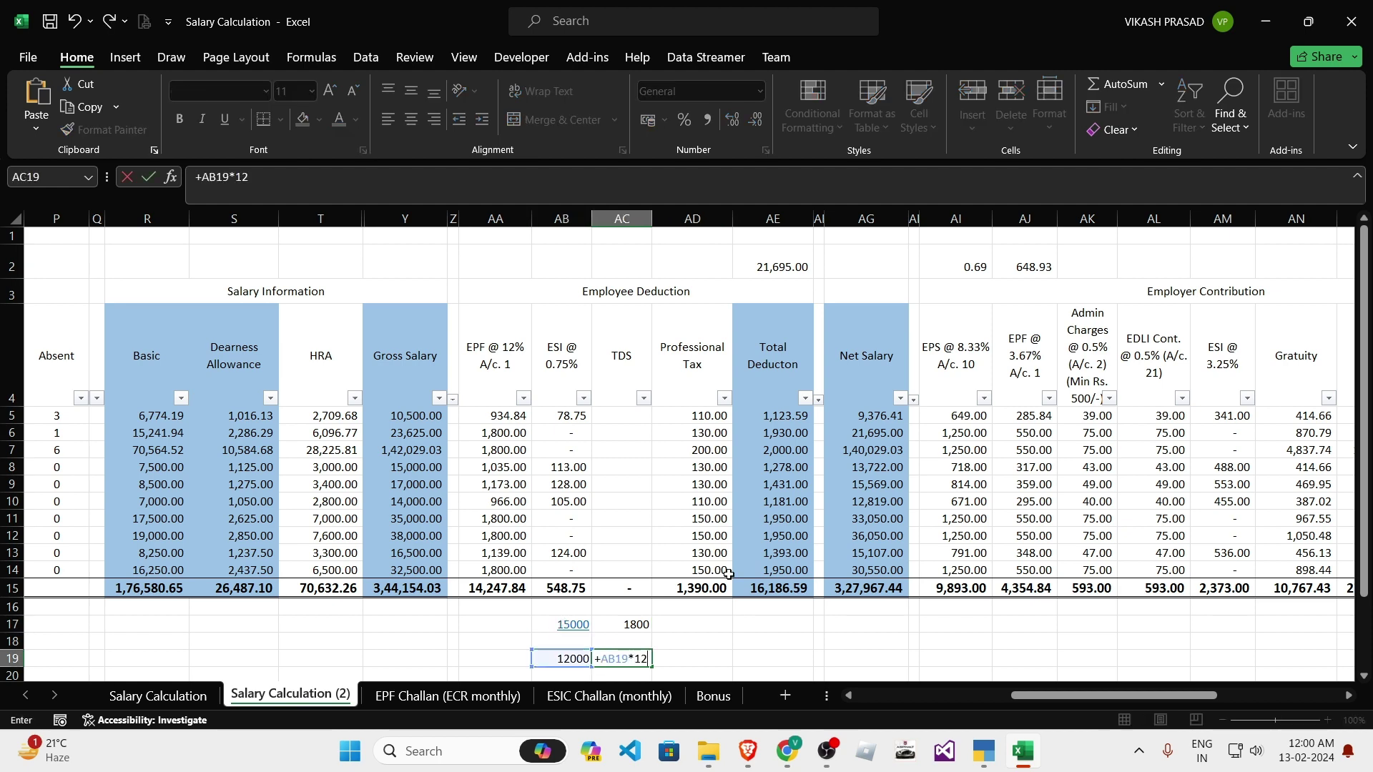
key("Return")
Step: Clear the sample 12% calculations from AB17:AC19
key("Up")
key("Up")
key("Up")
key("Left")
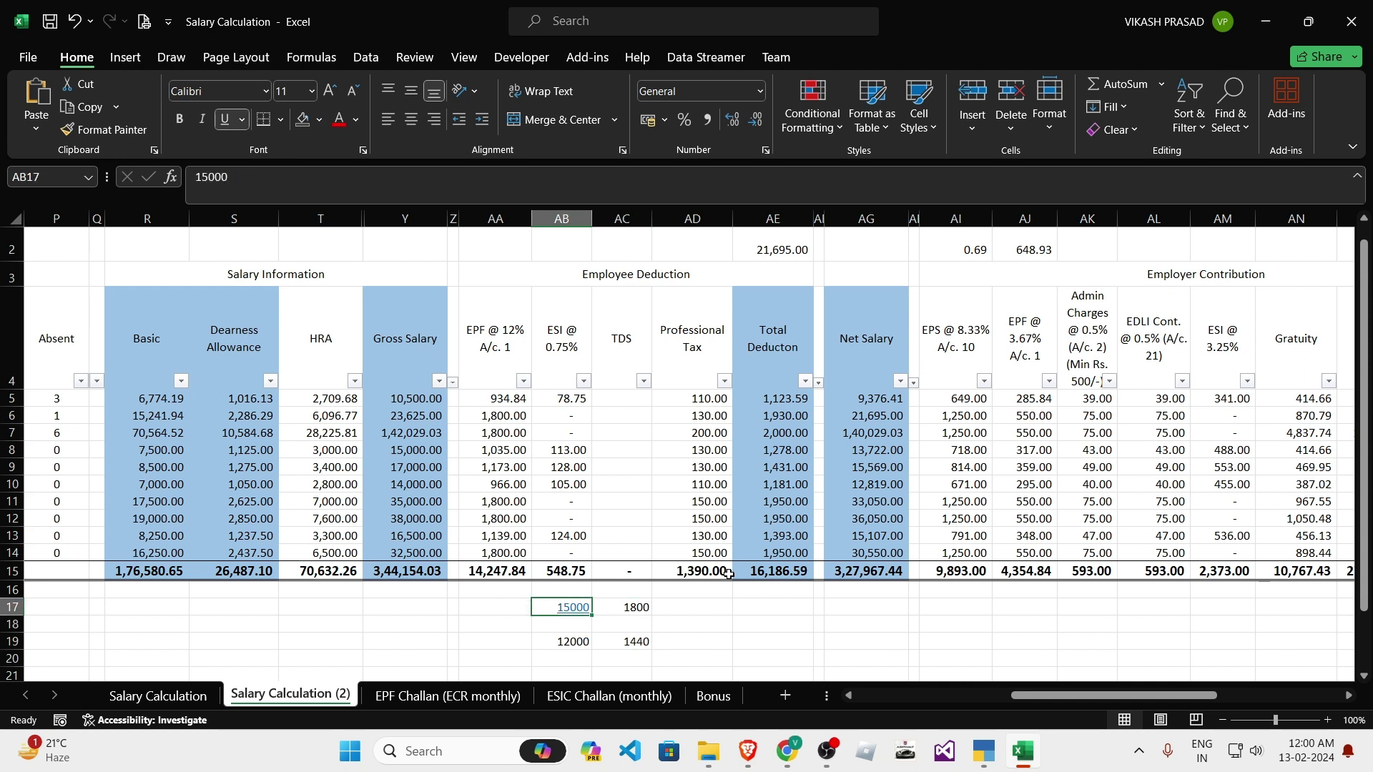
key("Right")
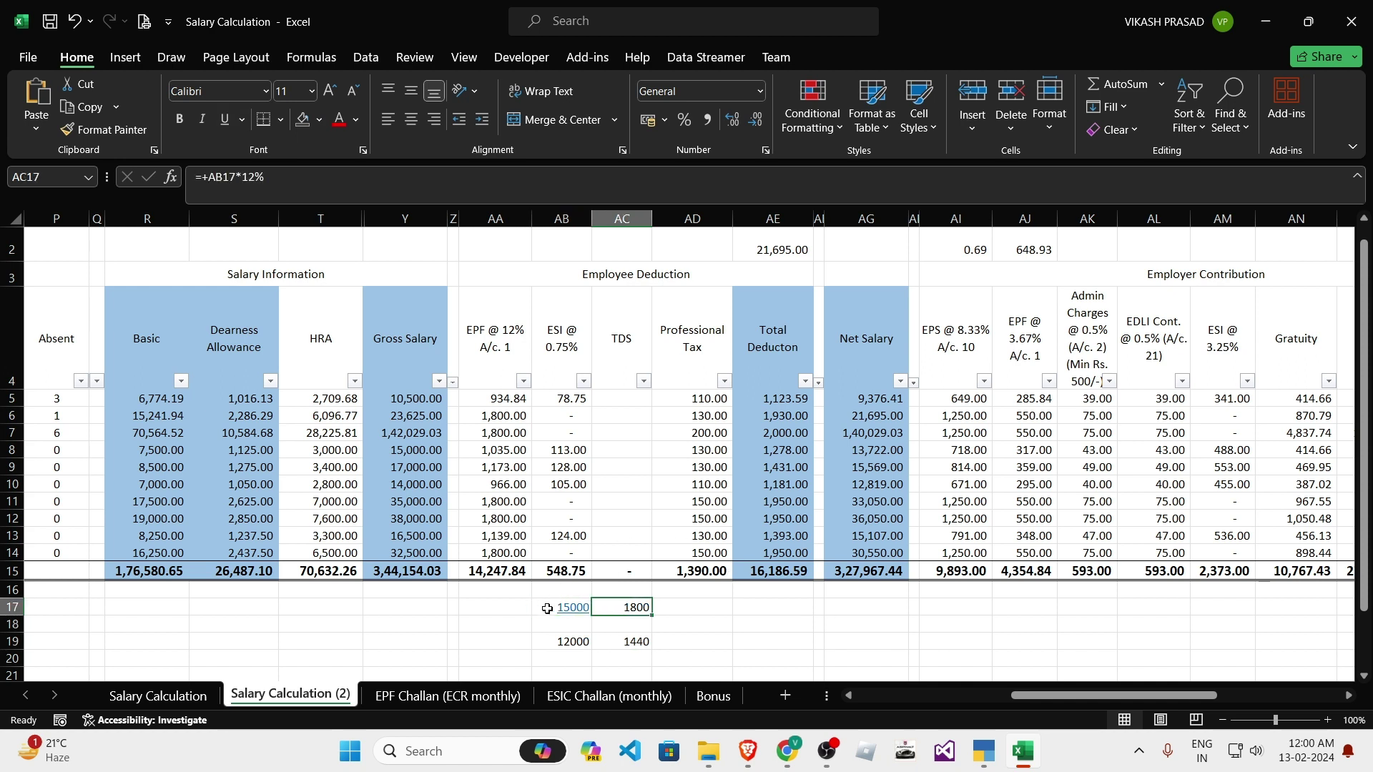
left_click_drag(561, 607, 619, 643)
key("Delete")
left_click(700, 619)
Step: Review the employee EPF @ 12% column, the employer Admin Charges heading and the employee ESI @ 0.75% column
left_click(469, 398)
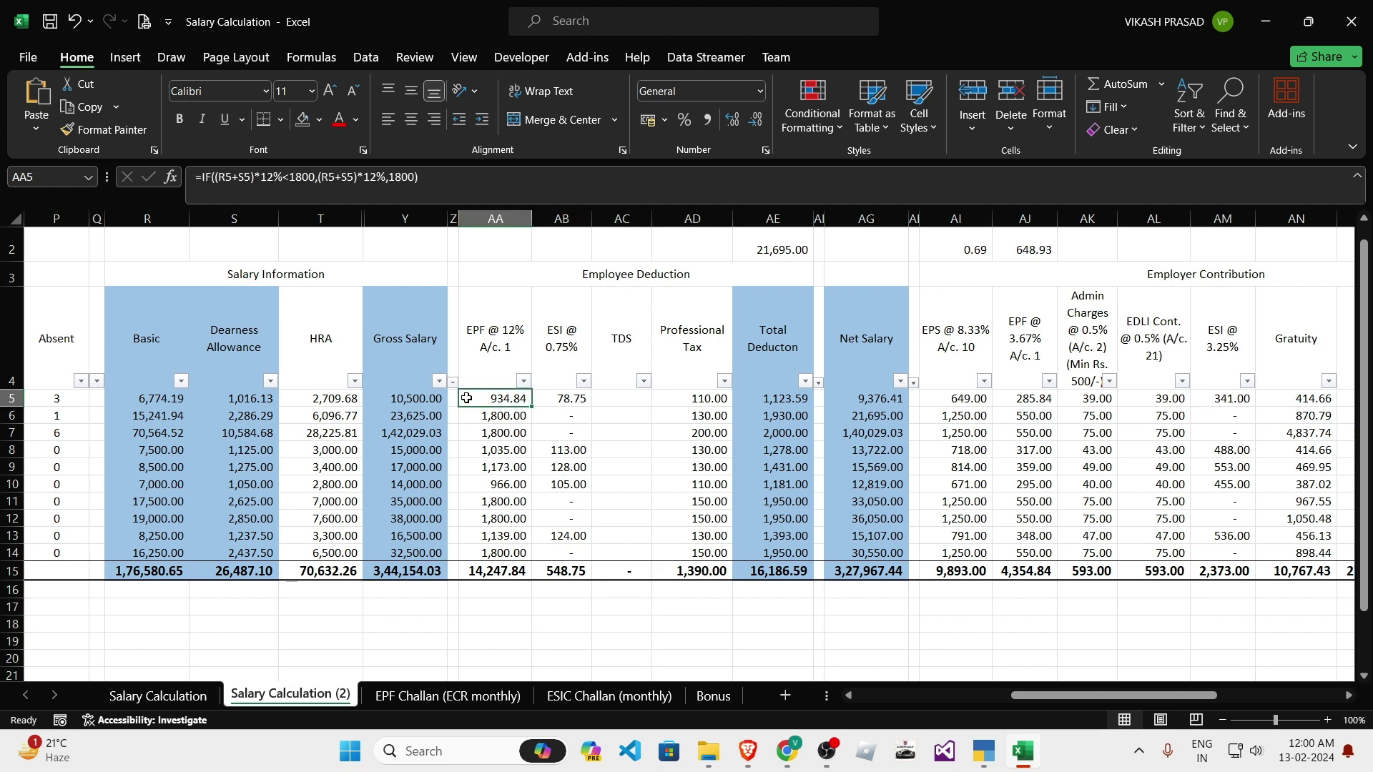
left_click_drag(486, 372, 490, 466)
left_click(1092, 289)
left_click(1076, 350)
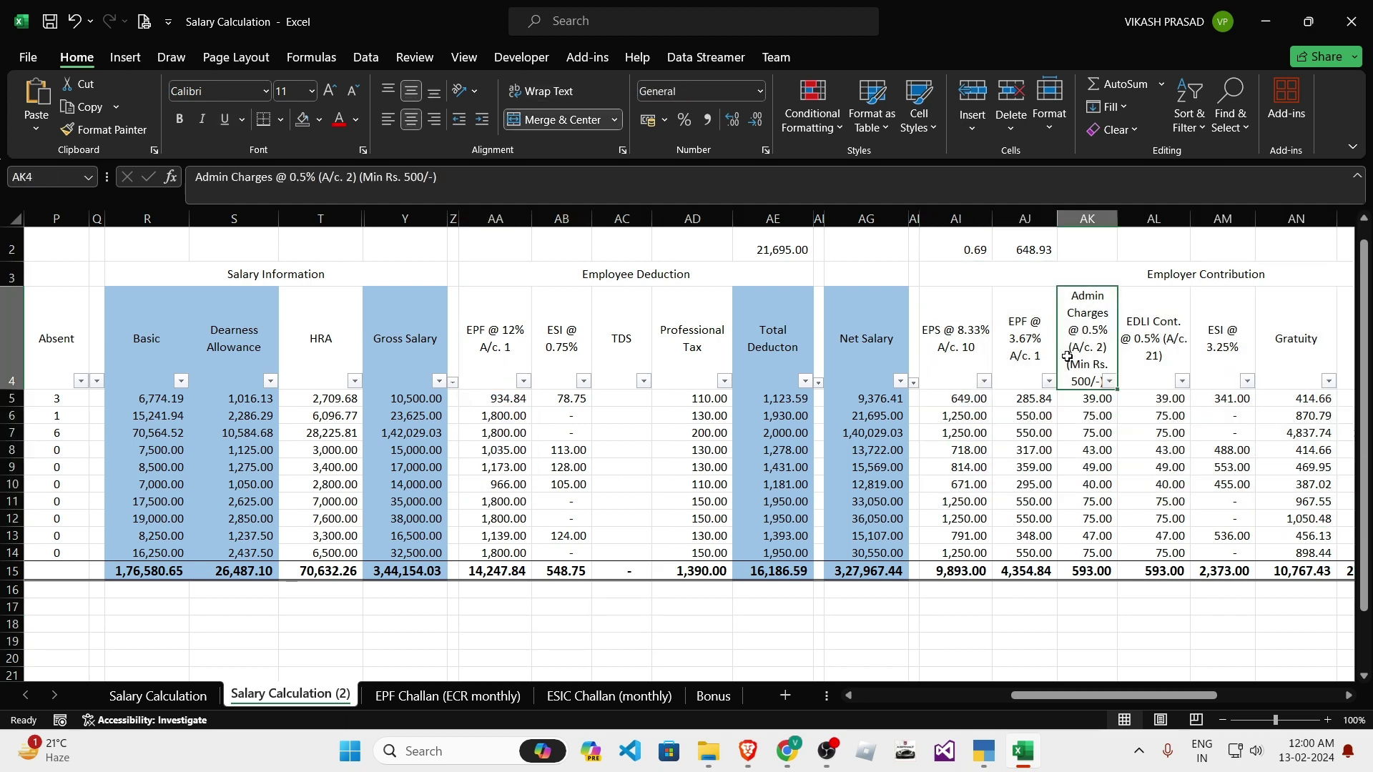
left_click(692, 432)
left_click_drag(570, 305, 553, 529)
left_click(595, 366)
left_click_drag(565, 343, 564, 468)
left_click_drag(565, 341, 561, 450)
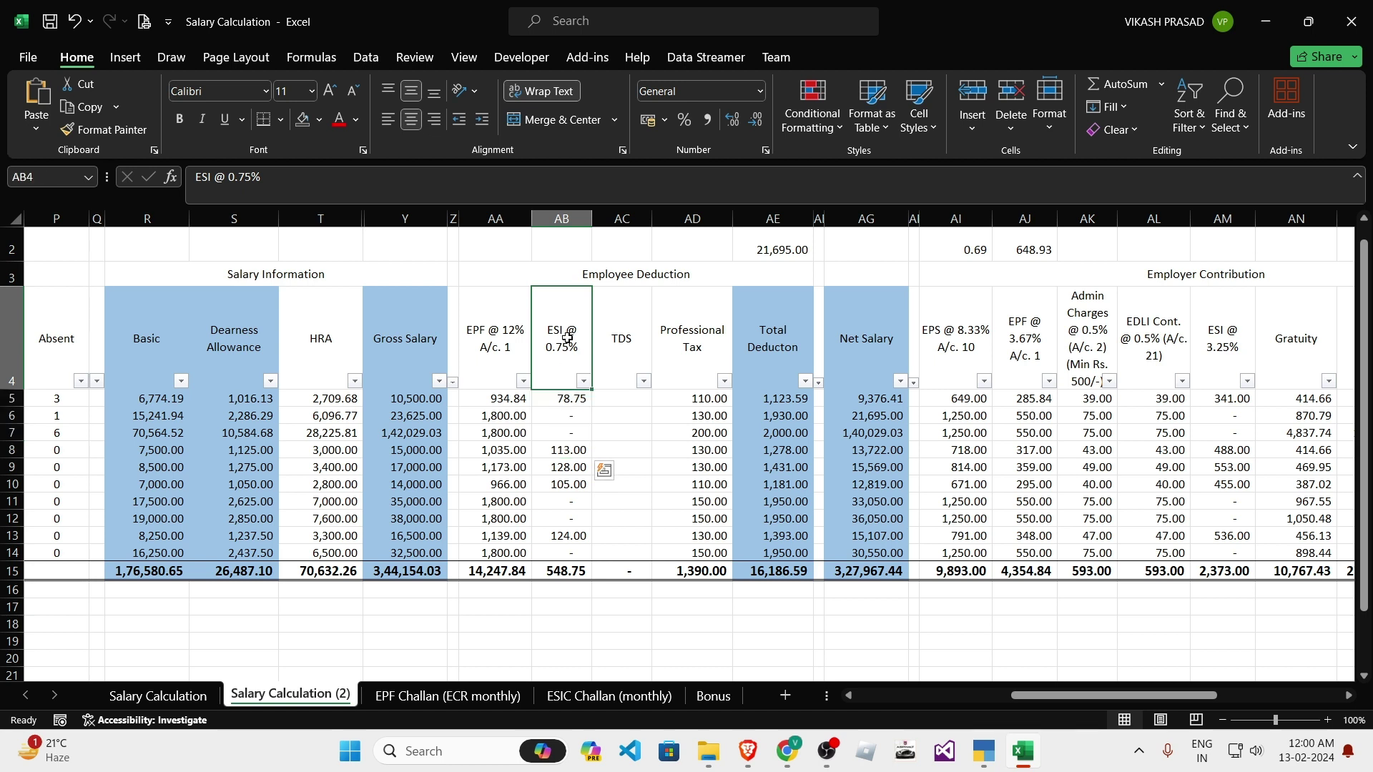
left_click_drag(564, 337, 563, 468)
Step: Inspect the employer ESI @ 3.25% contributions alongside the admin and EDLI charges and the employee ESI deductions
left_click(1172, 446)
left_click(1224, 340)
left_click(1226, 433)
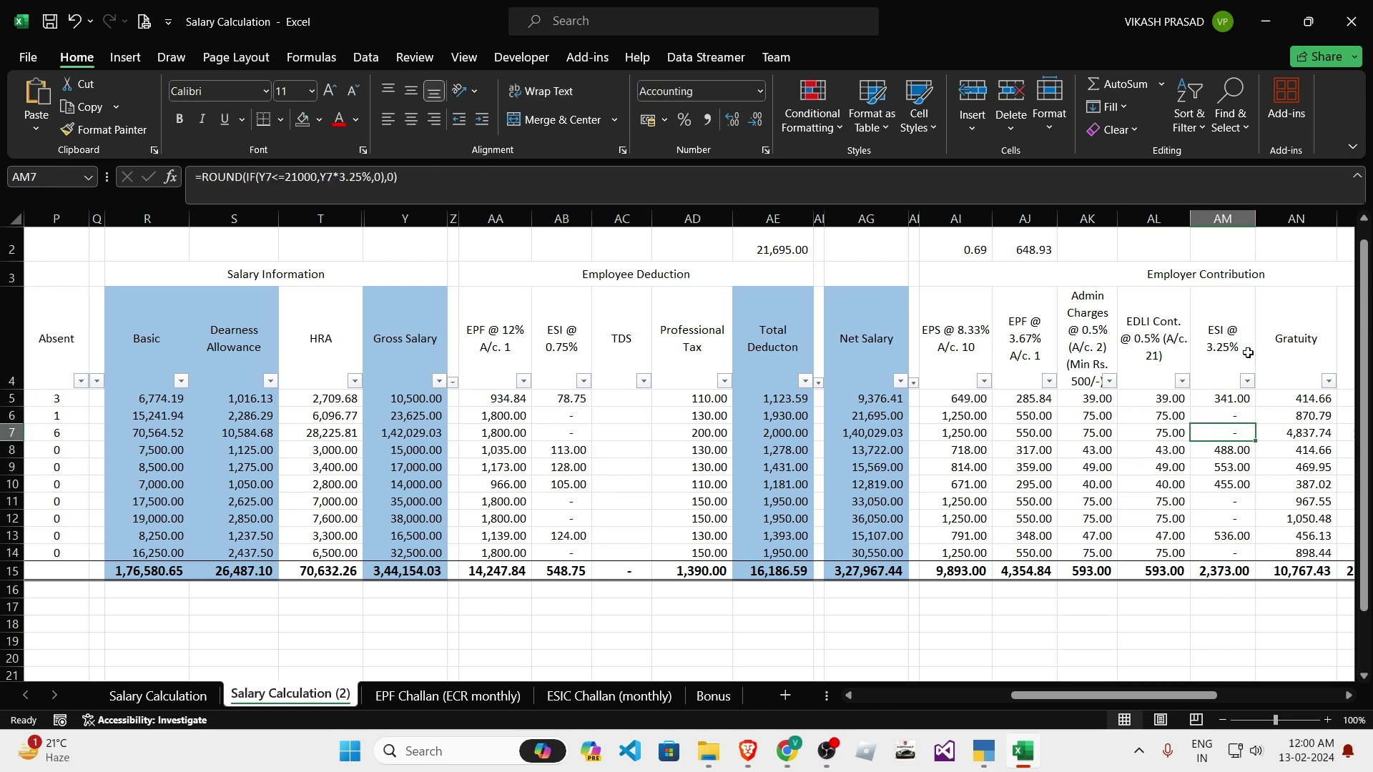
left_click_drag(1227, 344, 1225, 483)
left_click(1224, 484)
left_click_drag(1231, 347, 1225, 434)
left_click(1227, 357)
left_click(1225, 401)
left_click_drag(1087, 336, 1155, 536)
left_click(1213, 351)
left_click_drag(1214, 351, 1225, 433)
left_click_drag(561, 343, 567, 449)
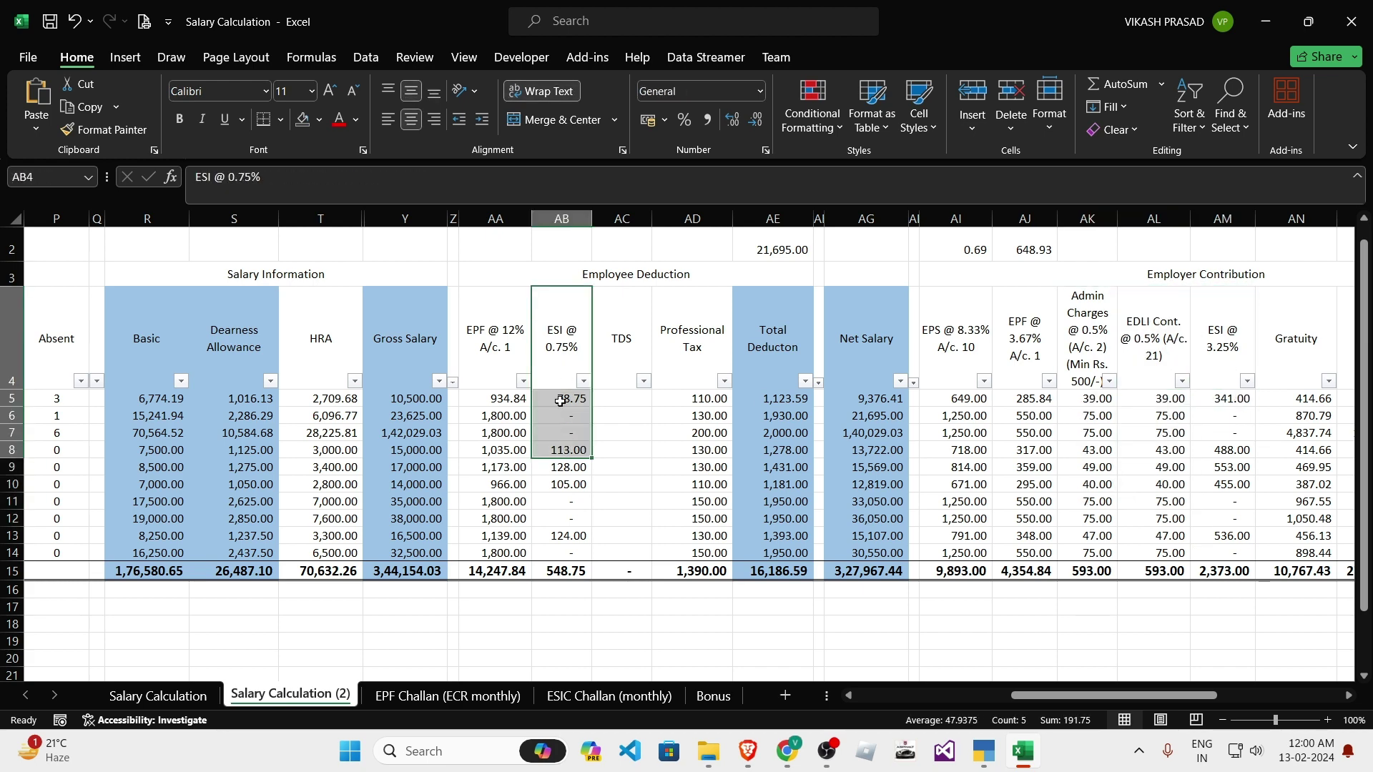
left_click(567, 449)
Step: Compare the employee ESI deductions with the employer EDLI, ESI, admin charges and EPS columns
mouse_move(1087, 695)
left_mouse_down()
mouse_move(998, 699)
mouse_move(1065, 697)
left_mouse_up()
left_click(691, 498)
left_click_drag(682, 328, 687, 484)
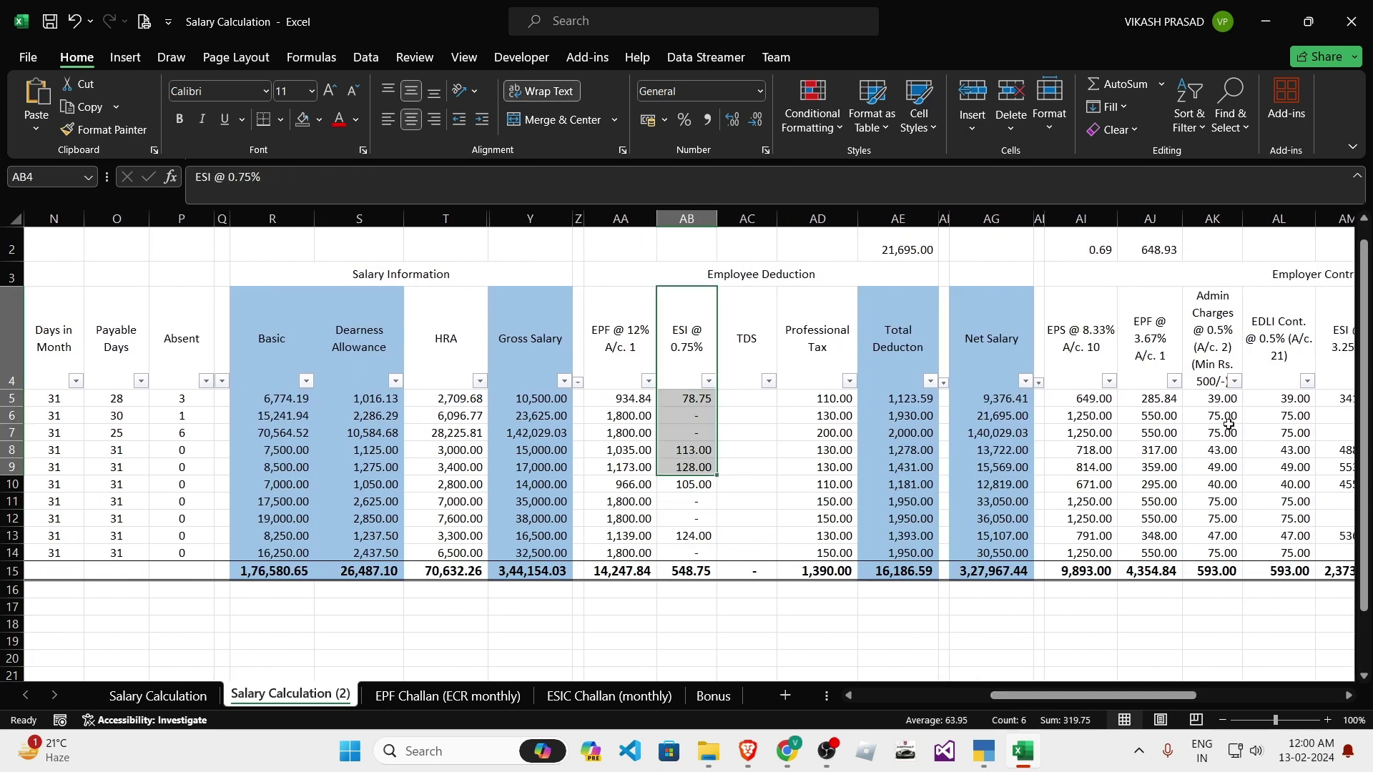
left_click_drag(1266, 342, 1279, 484)
left_click_drag(1332, 354, 1323, 487)
left_click(1213, 518)
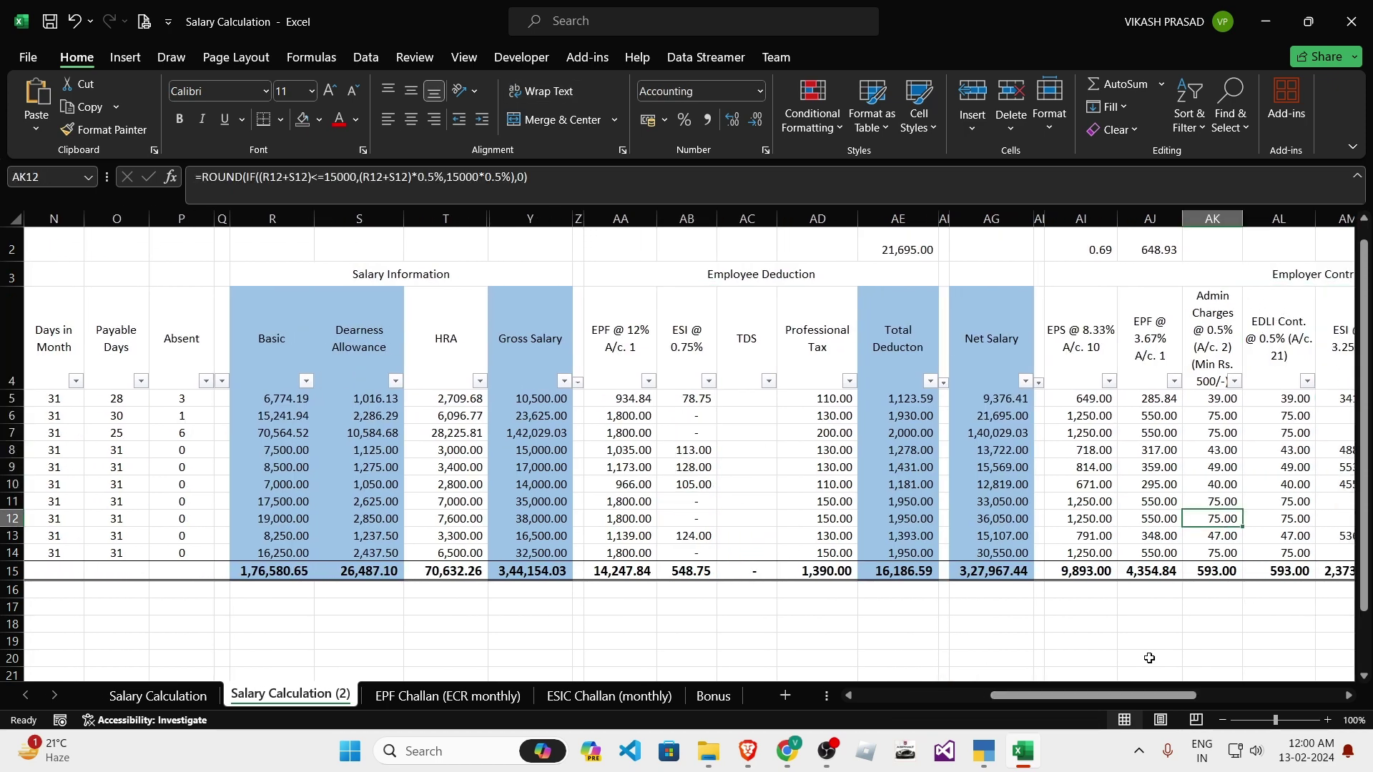
left_click_drag(1137, 693, 1136, 694)
left_click(1081, 485)
Step: Review the May 2023 salary sheet from the employees' salary structure through to the employer EPS contribution formula
left_click(985, 750)
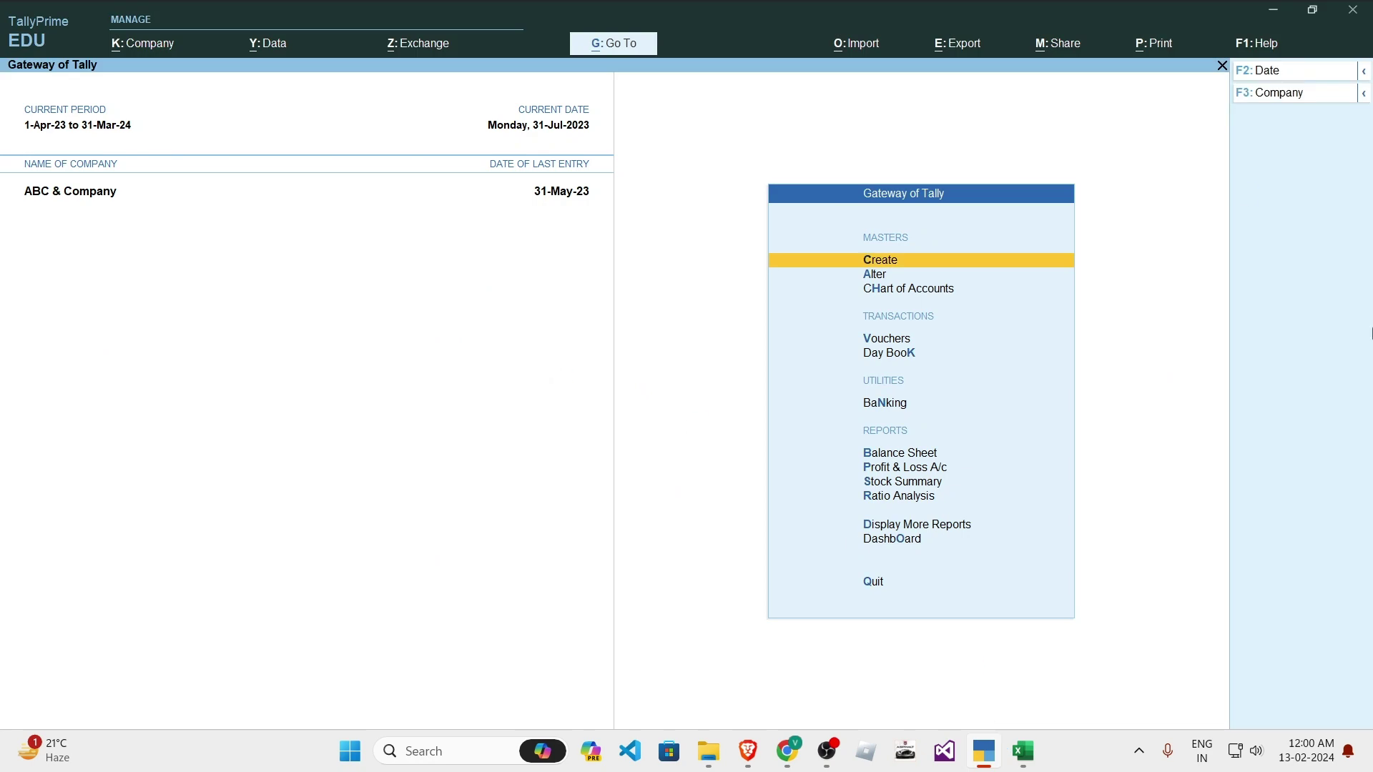
key("alt+Tab")
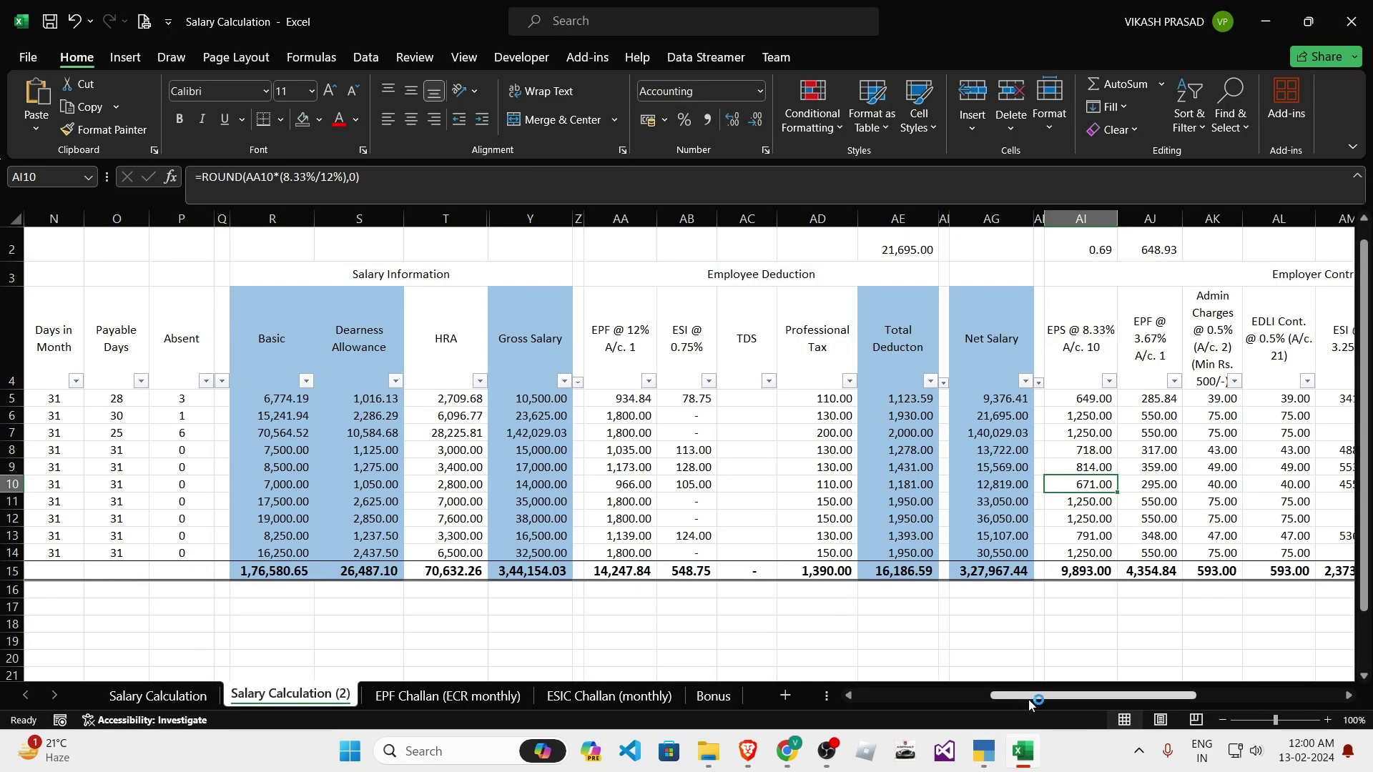
left_click_drag(1033, 698, 883, 692)
left_click_drag(426, 266, 644, 463)
left_click(647, 451)
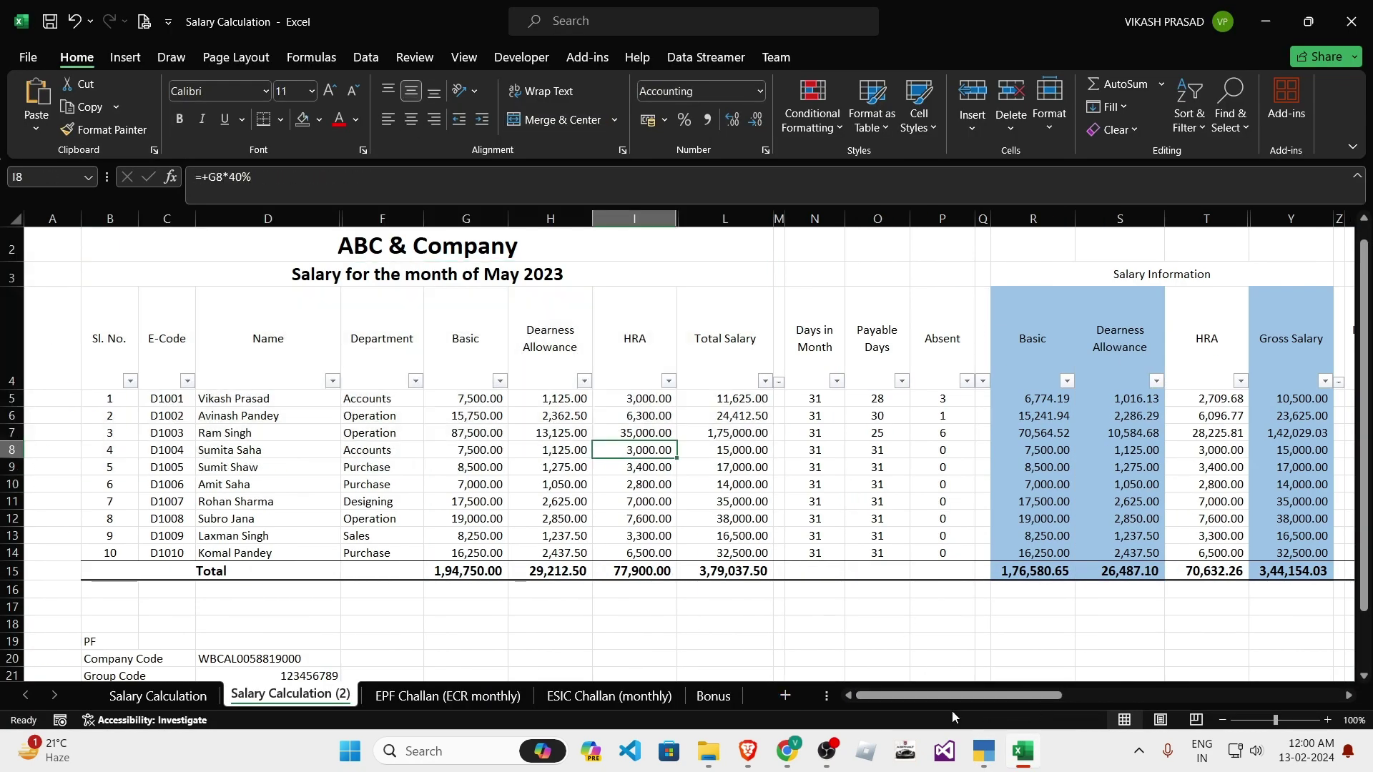
left_click_drag(937, 698, 1109, 699)
left_click(874, 400)
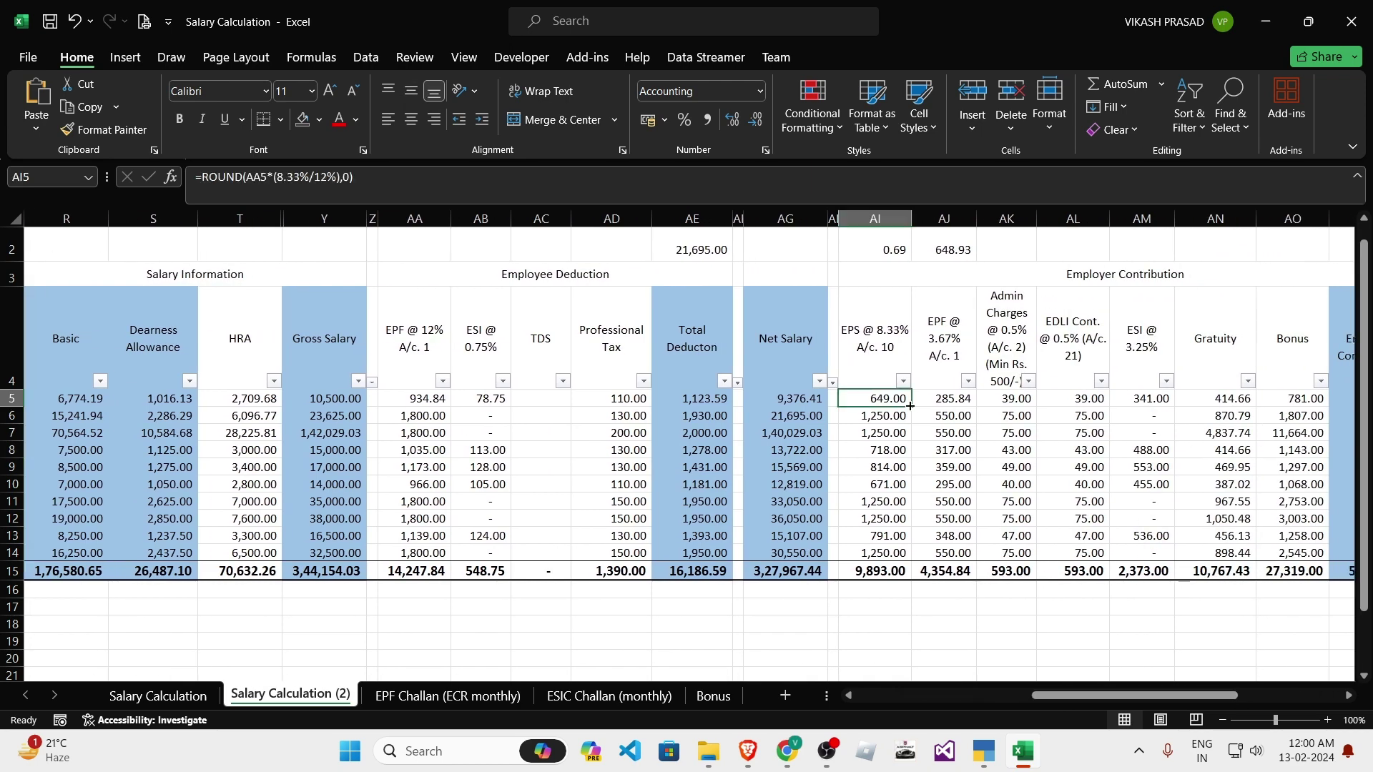
Step: Switch to TallyPrime and open the Attendance Sheet payroll report
key("alt+Tab")
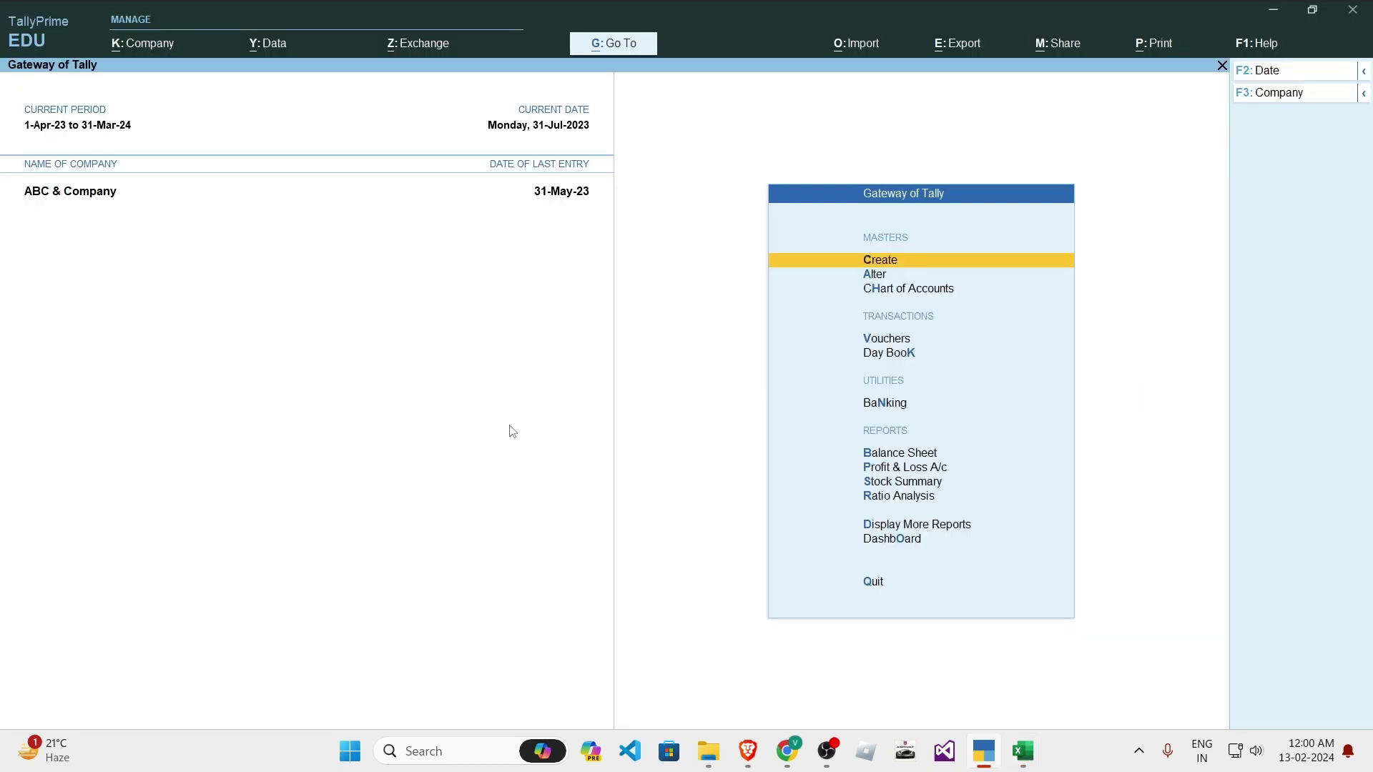
key("Down")
key("Down")
key("Down")
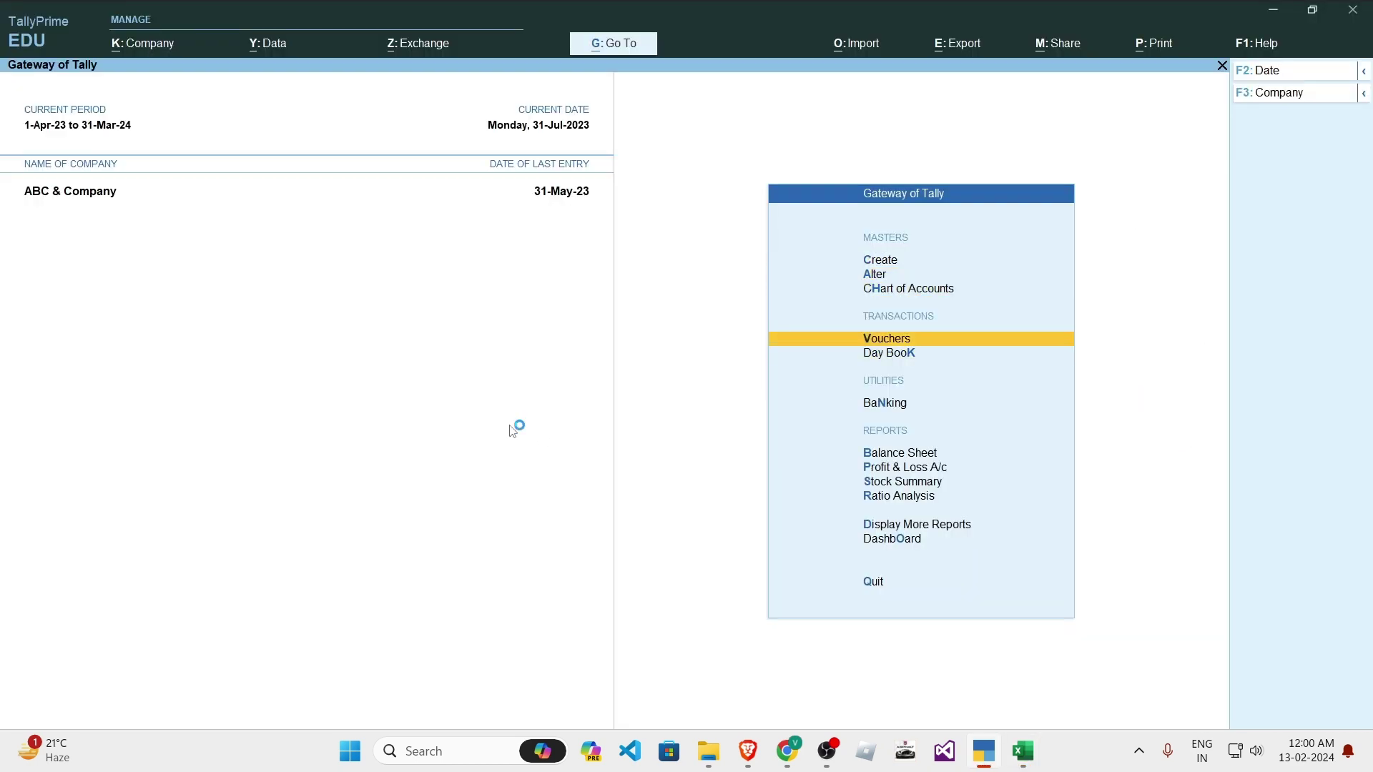
key("d")
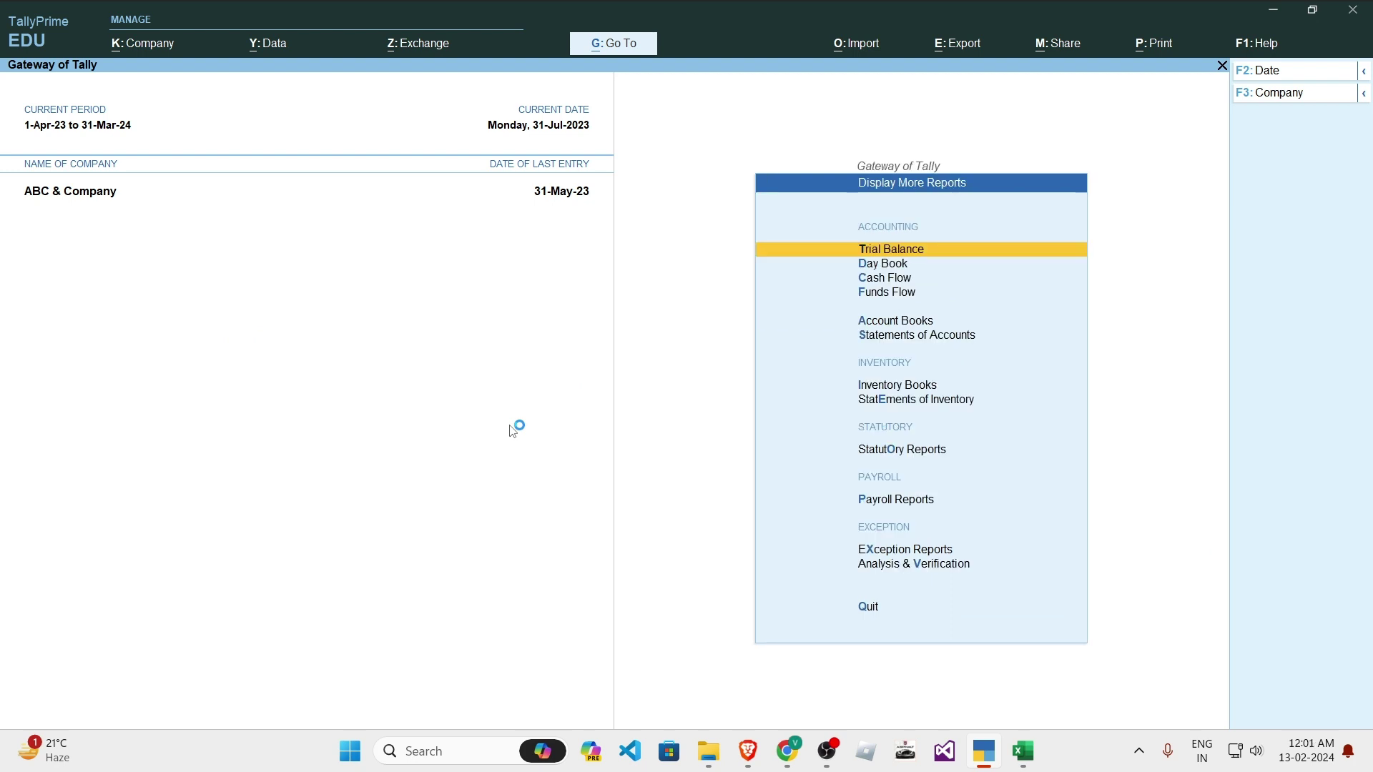
key("p")
key("Down")
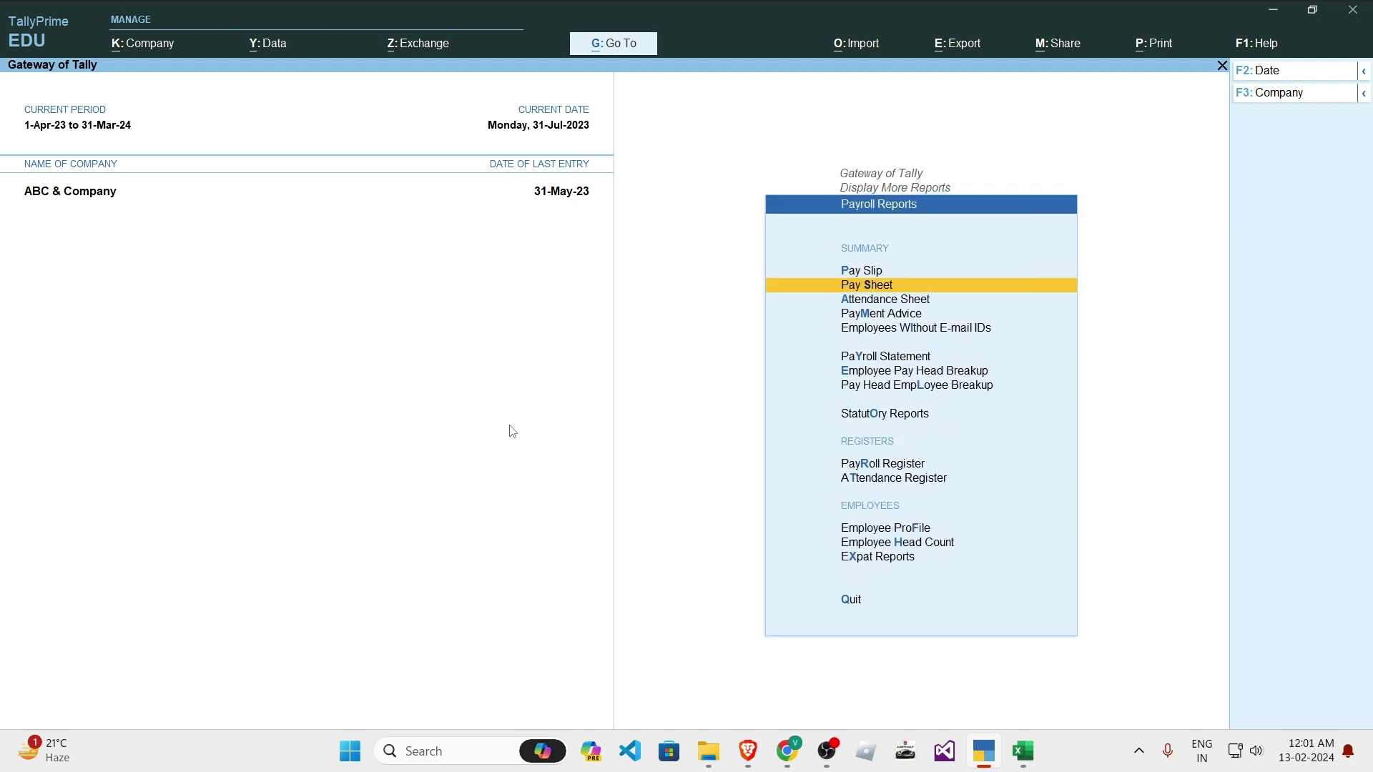
key("Down")
key("Return")
Step: Set the attendance sheet period to 1-Apr-23 to 31-May-23 and review each employee's absent and present days
key("alt+F2")
key("Return")
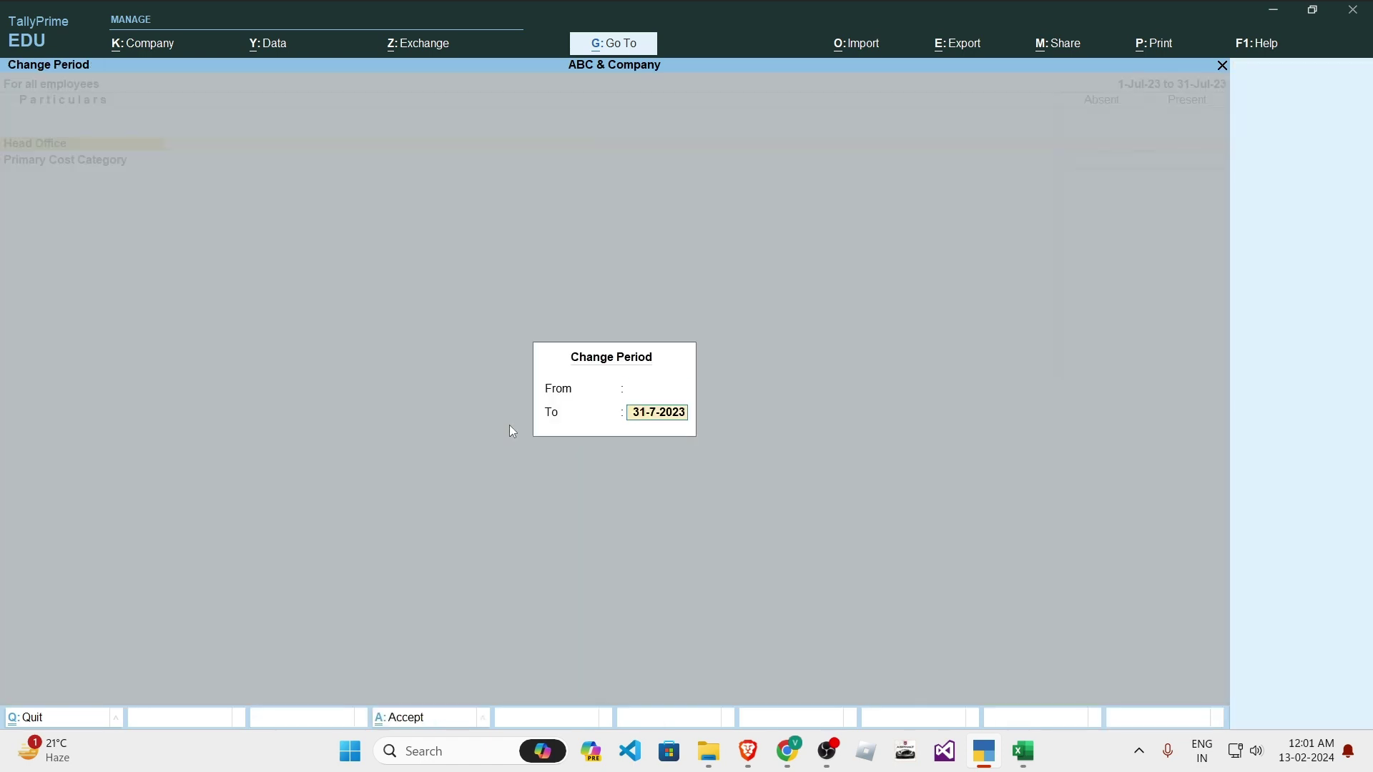
key("Return")
key("Down")
key("Down")
key("Down")
key("Down")
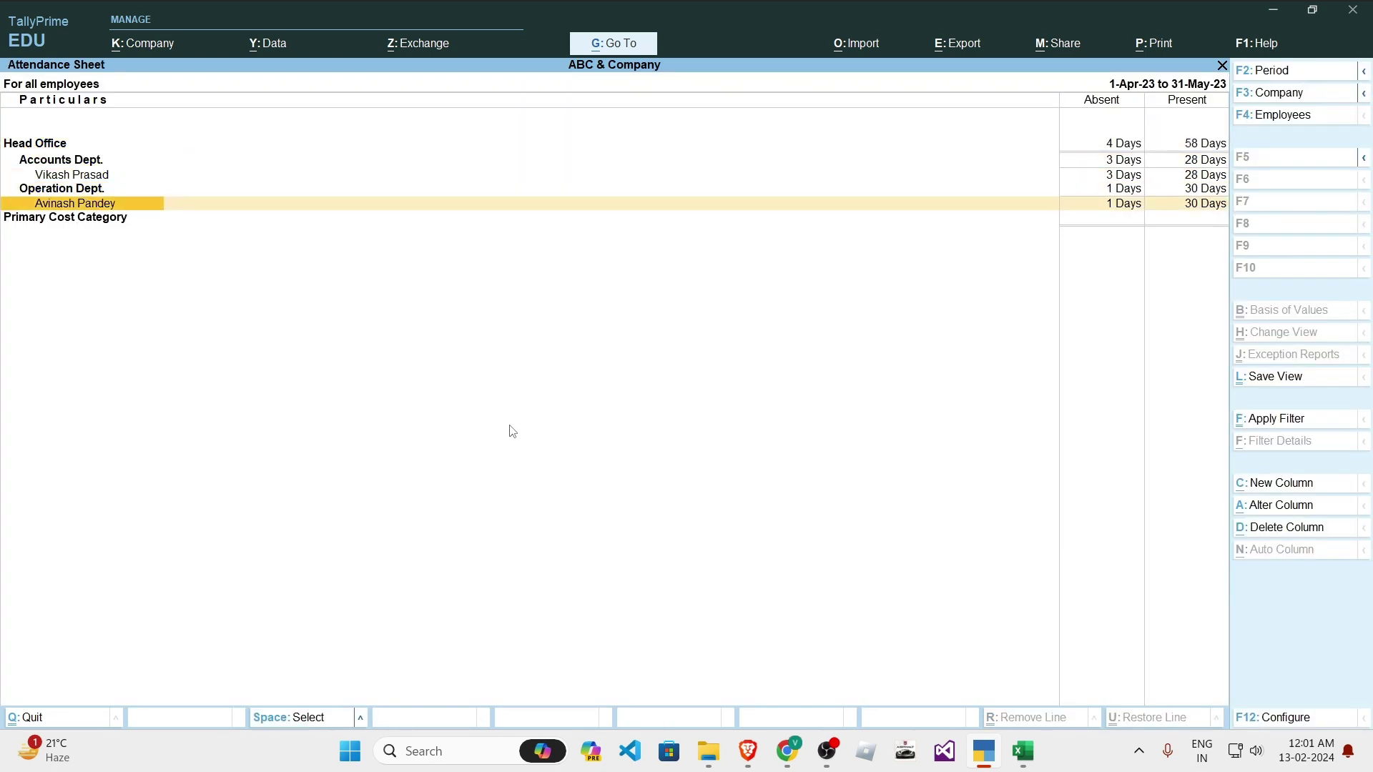
Step: Leave the attendance report and open the list of masters for alteration, going to the payroll masters
key("Escape")
key("Escape")
key("Escape")
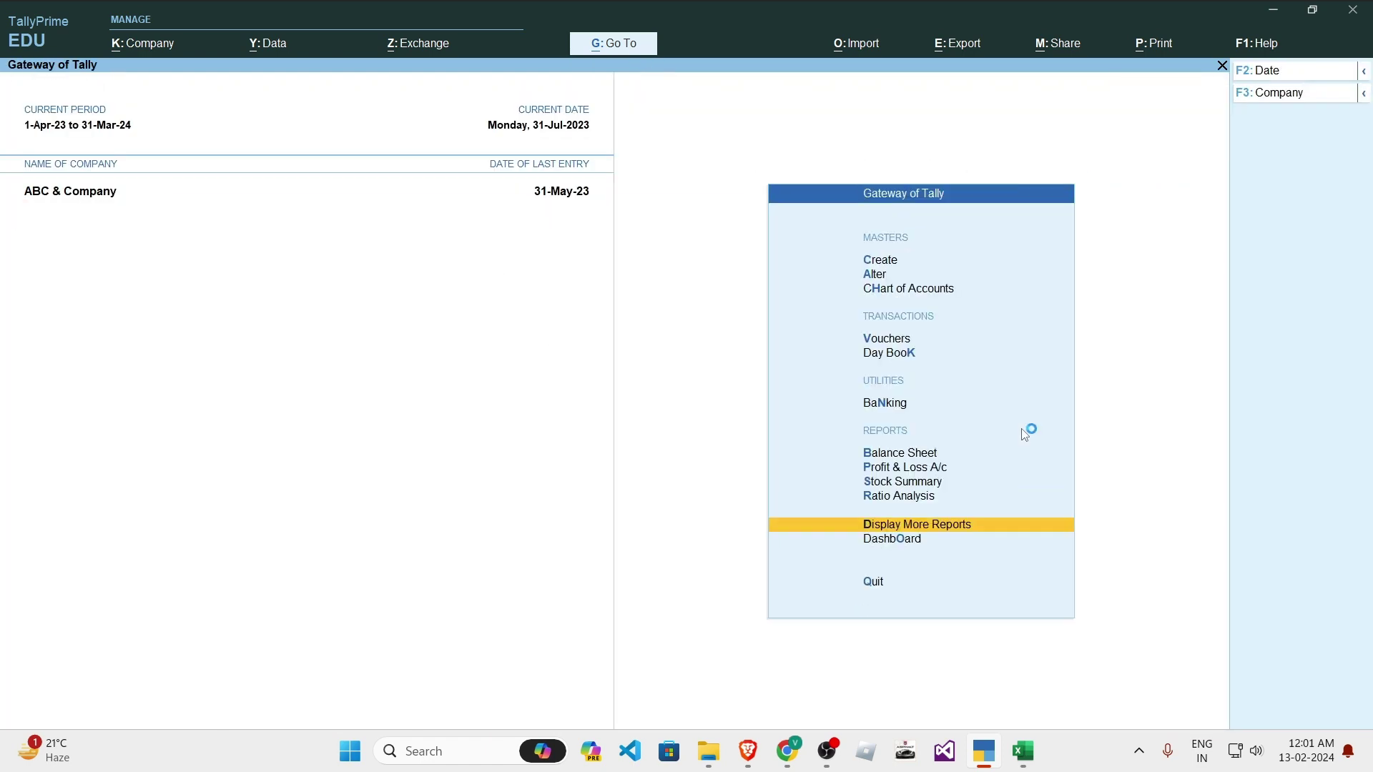
key("v")
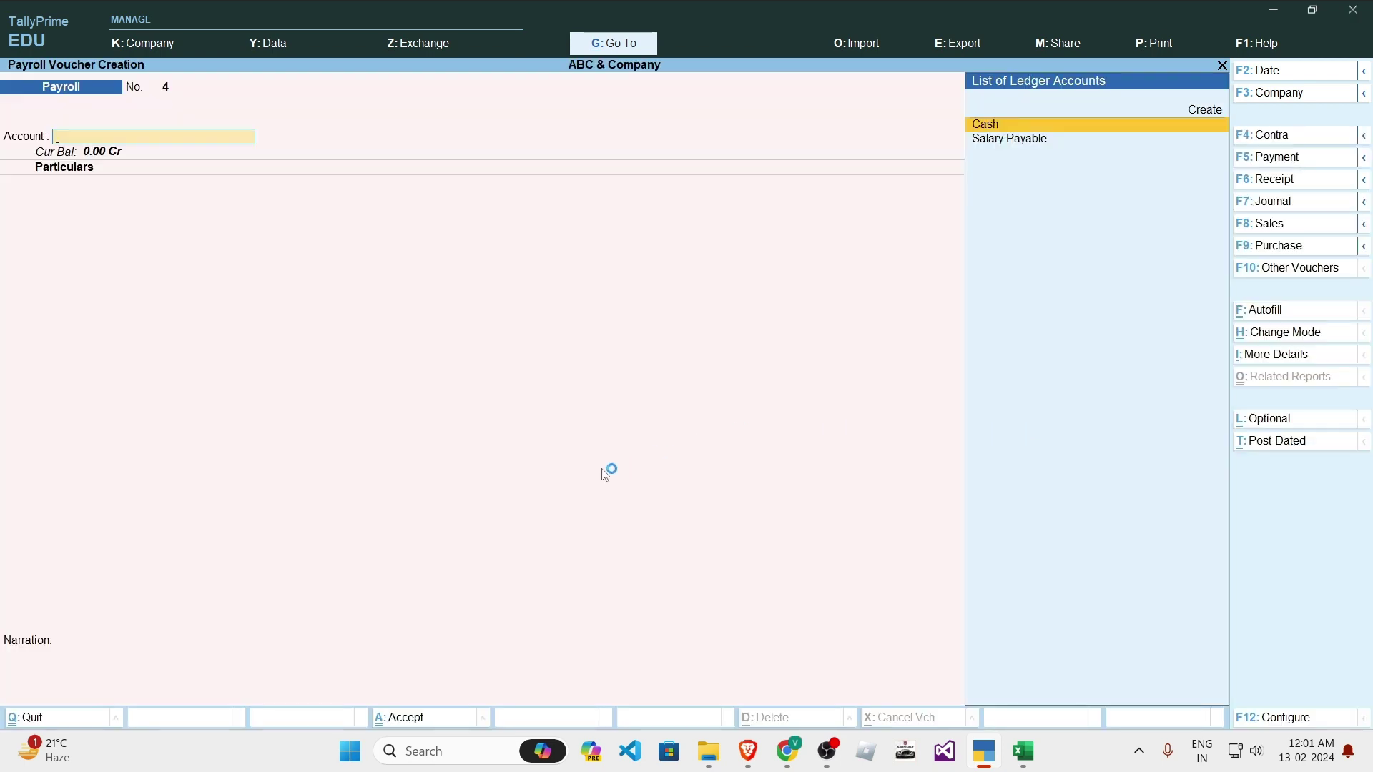
key("Escape")
key("Down")
key("Return")
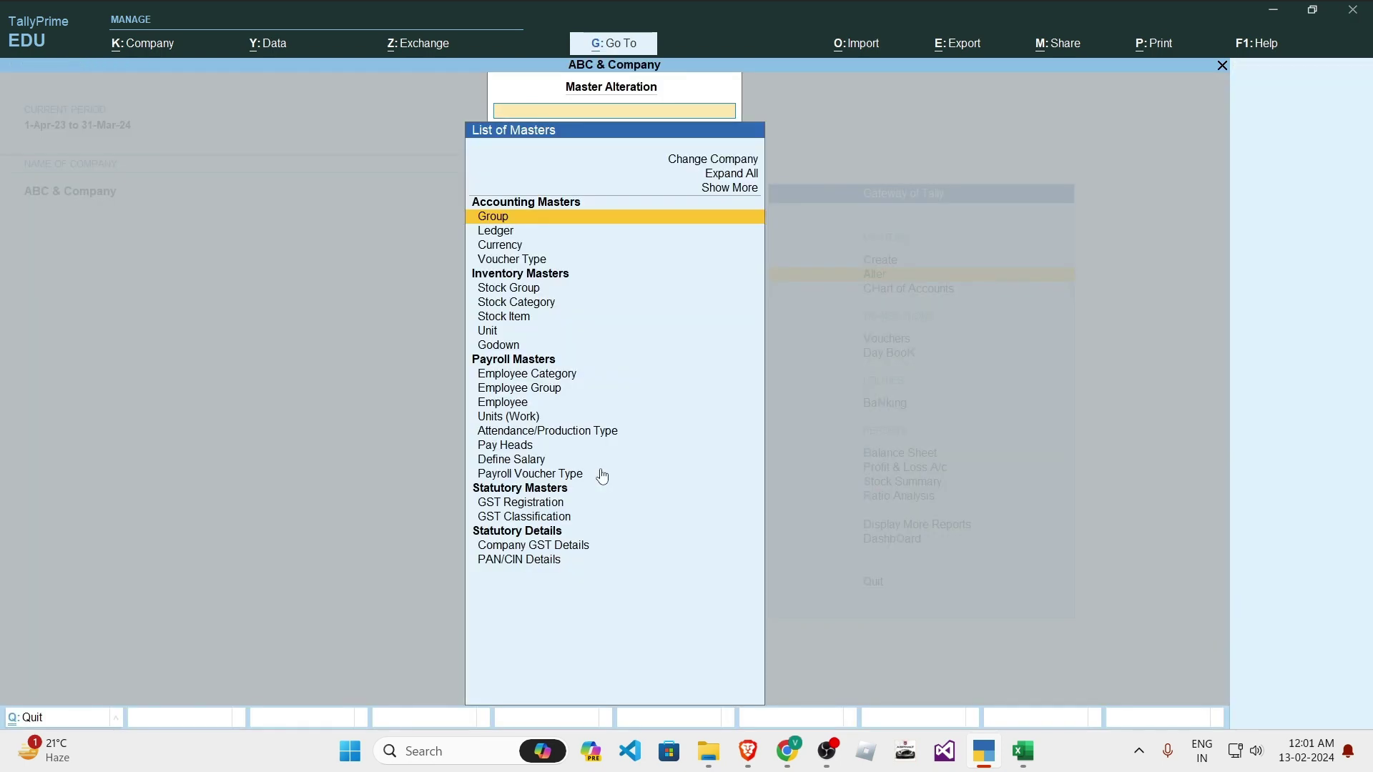
key("Down")
key("Down")
key("Down")
key("Down")
key("Down")
key("Down")
key("Down")
key("Down")
key("Down")
key("Down")
key("Down")
key("Down")
key("Down")
key("Down")
key("Down")
key("Up")
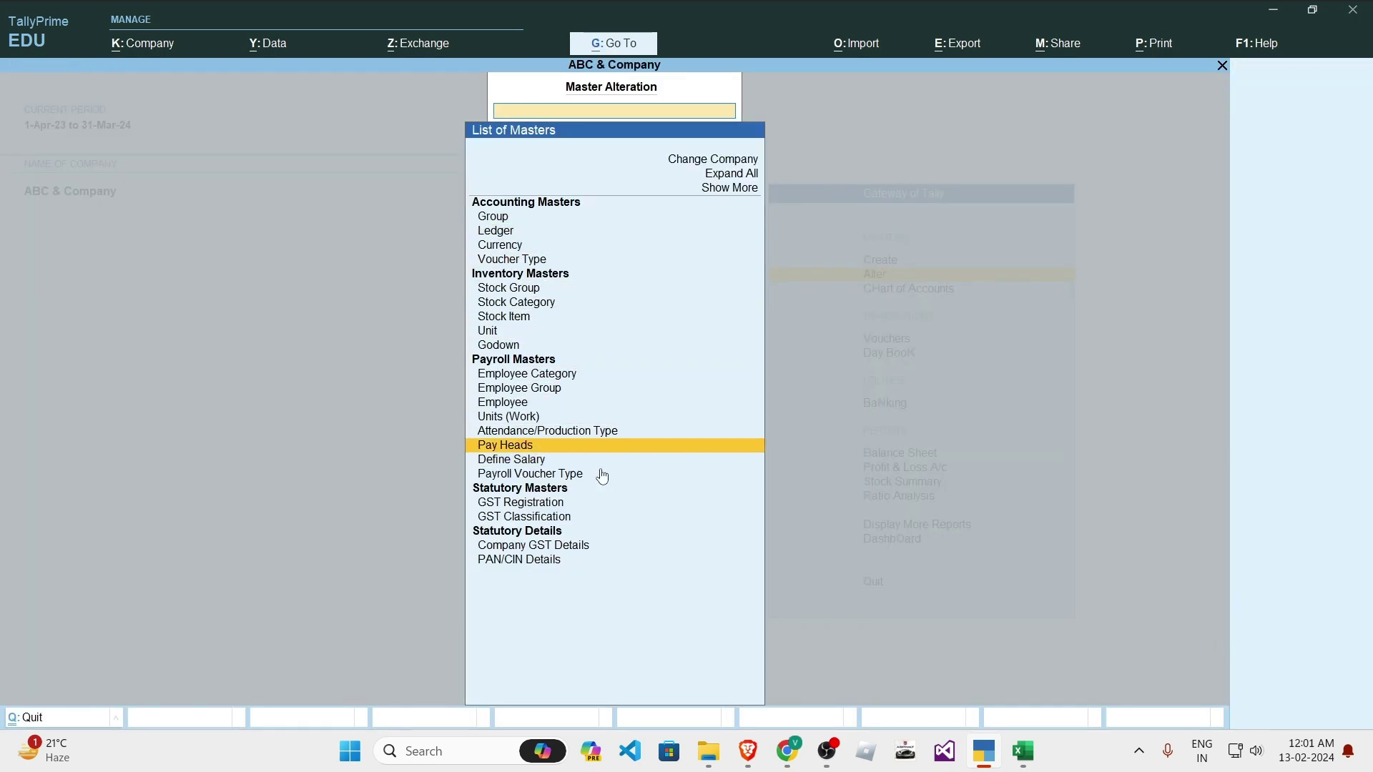
key("Down")
Step: Switch to Excel and examine the employee ESI @ 0.75% and employer ESI @ 3.25% columns of the salary sheet
key("alt+Tab")
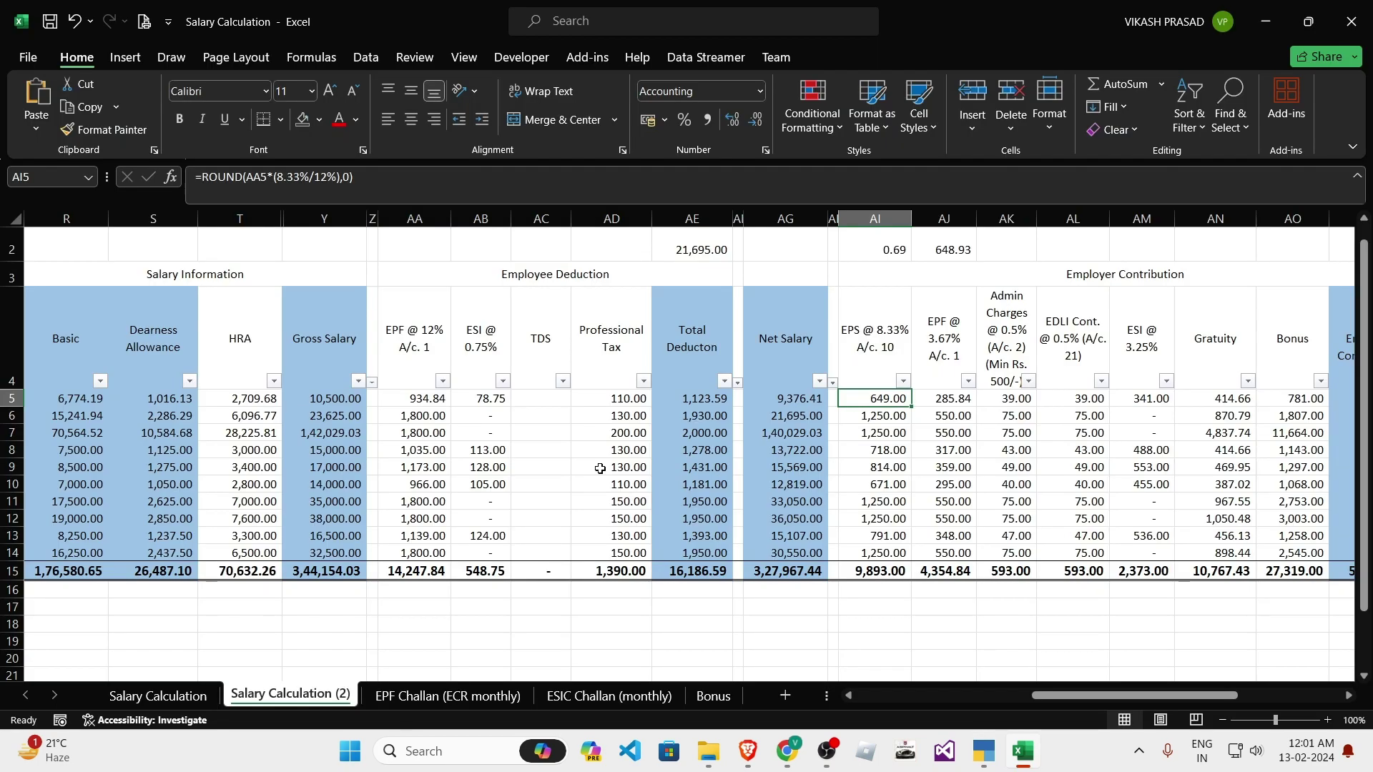
left_click(429, 398)
left_click(475, 325)
key("shift+Down")
key("shift+Down")
key("shift+Down")
key("shift+Down")
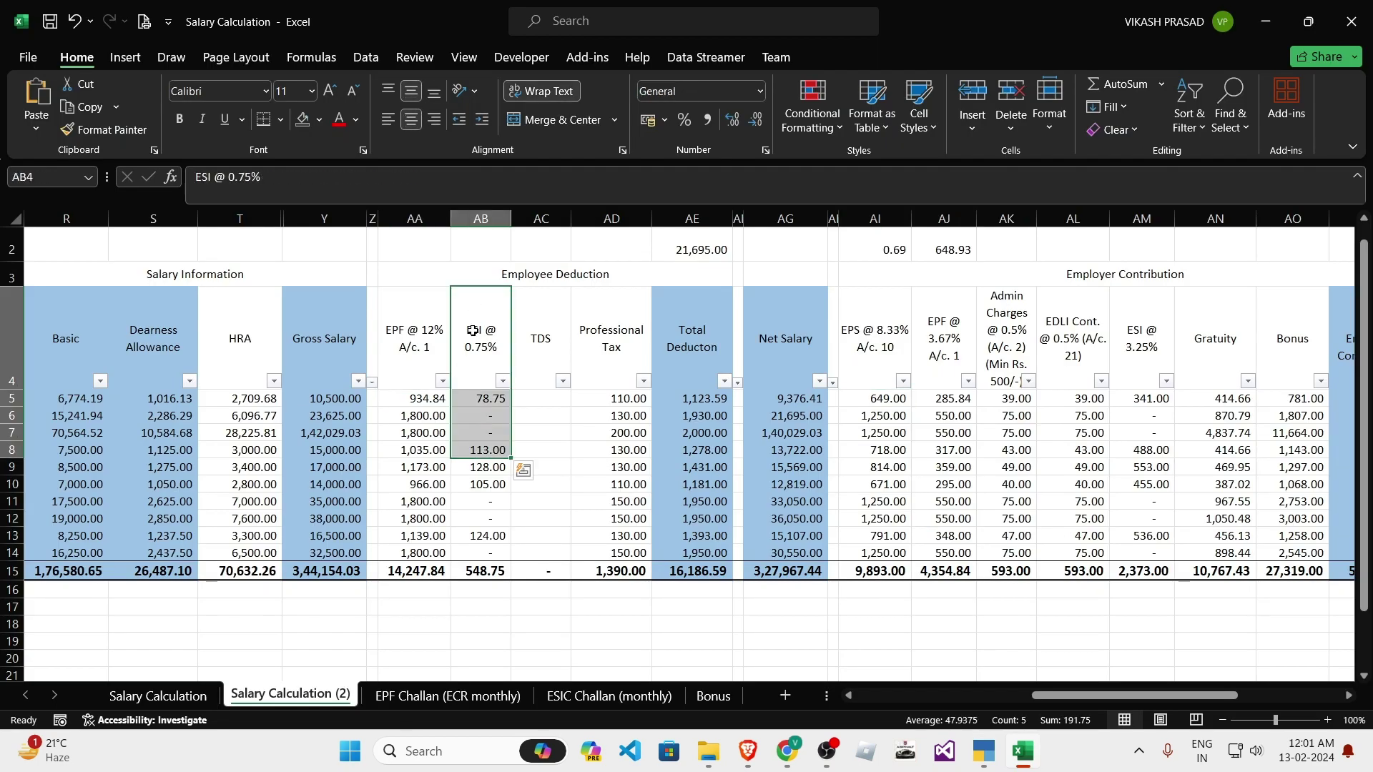
key("shift+Down")
key("shift+Down")
key("shift+Down")
key("shift+Down")
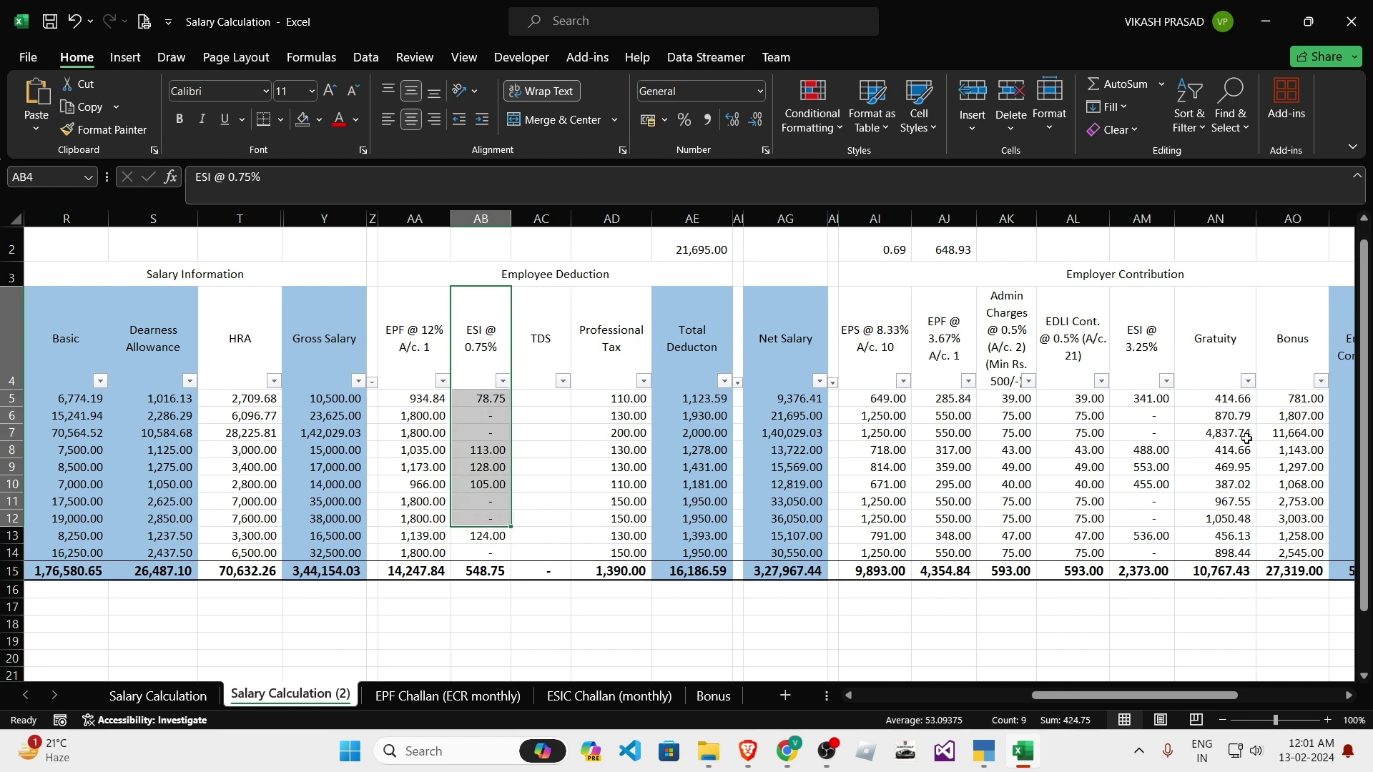
left_click_drag(1152, 336, 1143, 522)
Step: Switch to TallyPrime and start a new pay head named Employee State Insurance @ 0.75%
key("alt+Tab")
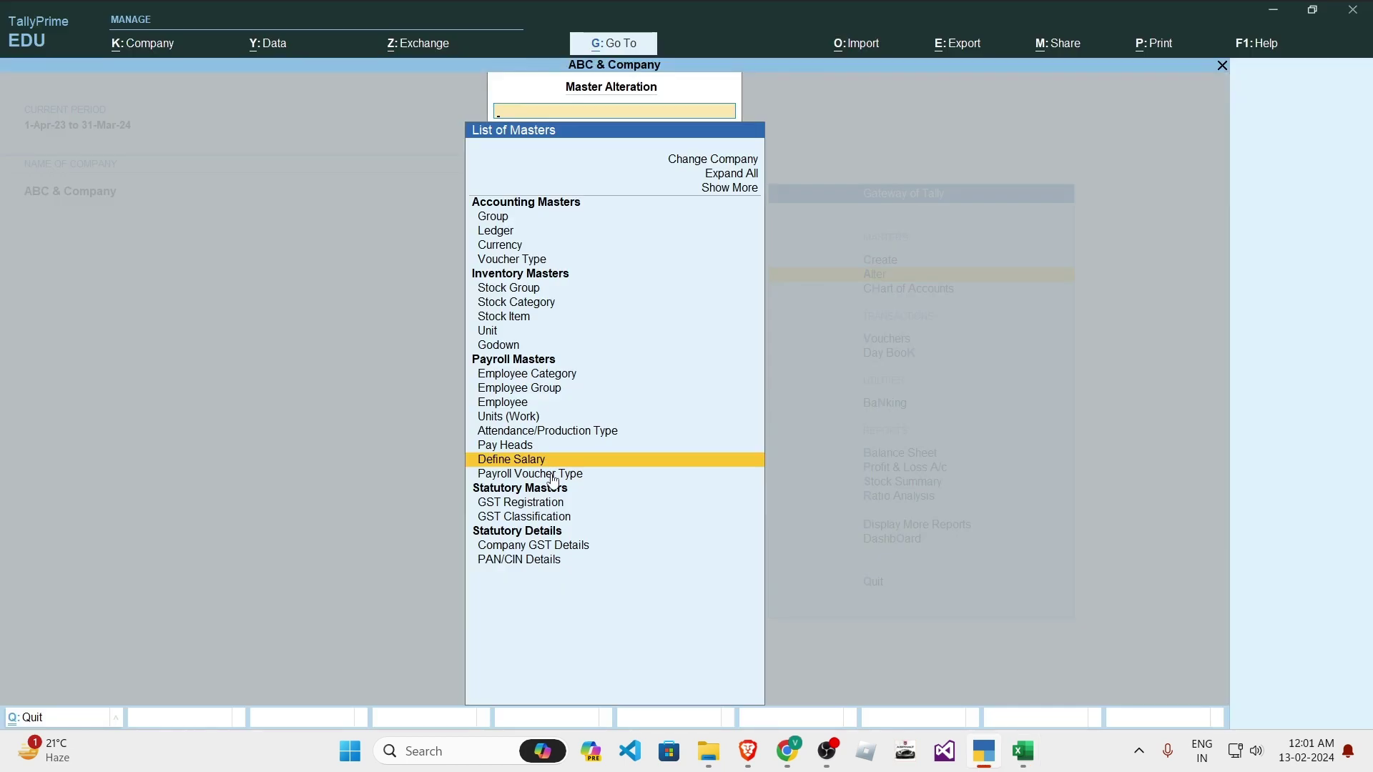
key("Up")
key("Return")
key("Up")
key("Up")
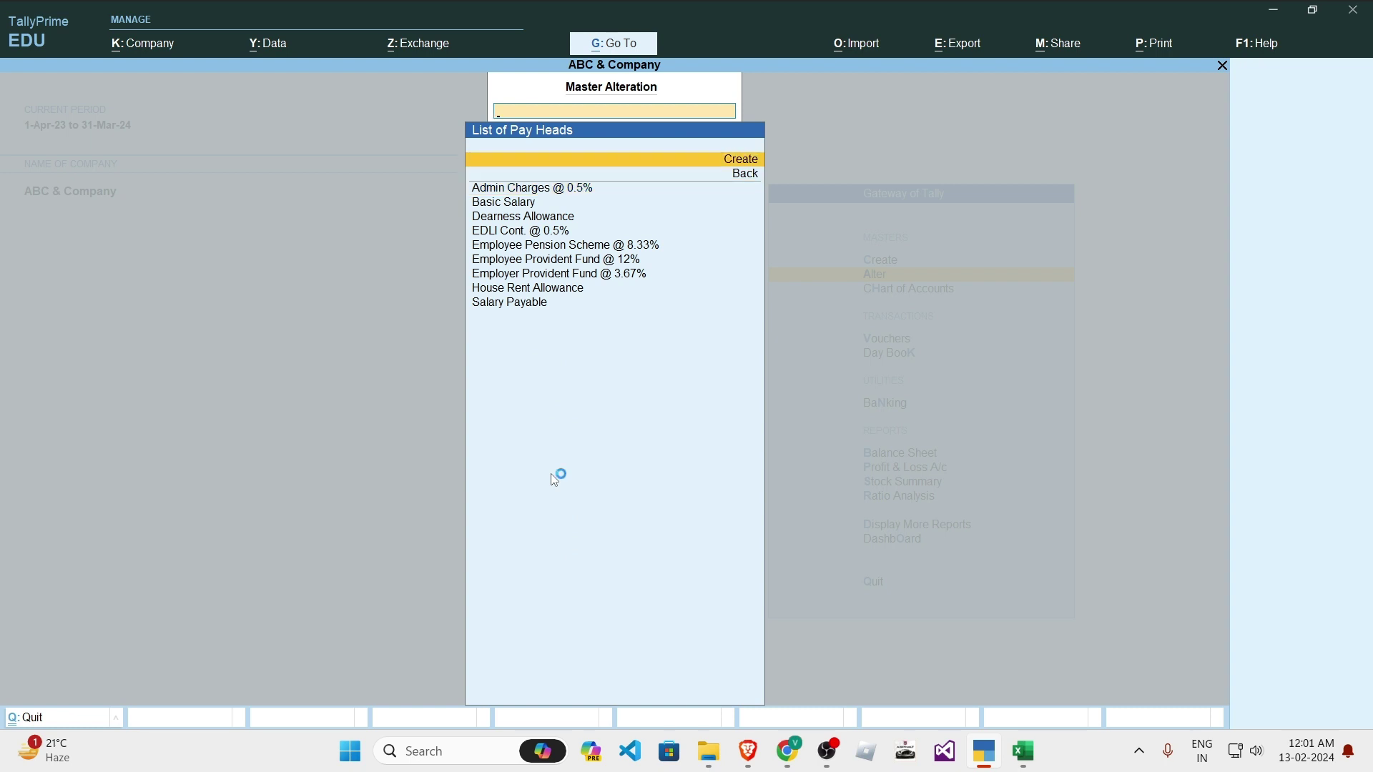
key("Down")
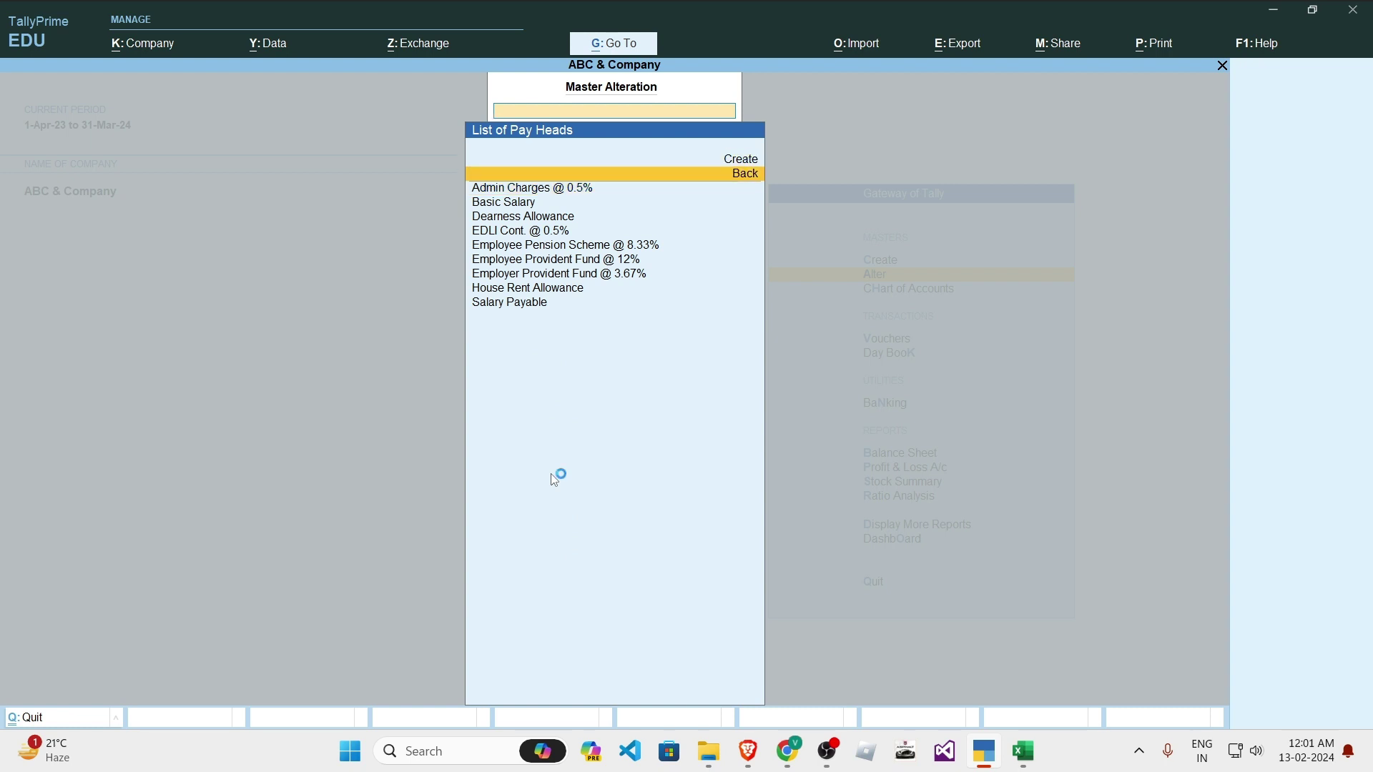
key("Up")
key("Return")
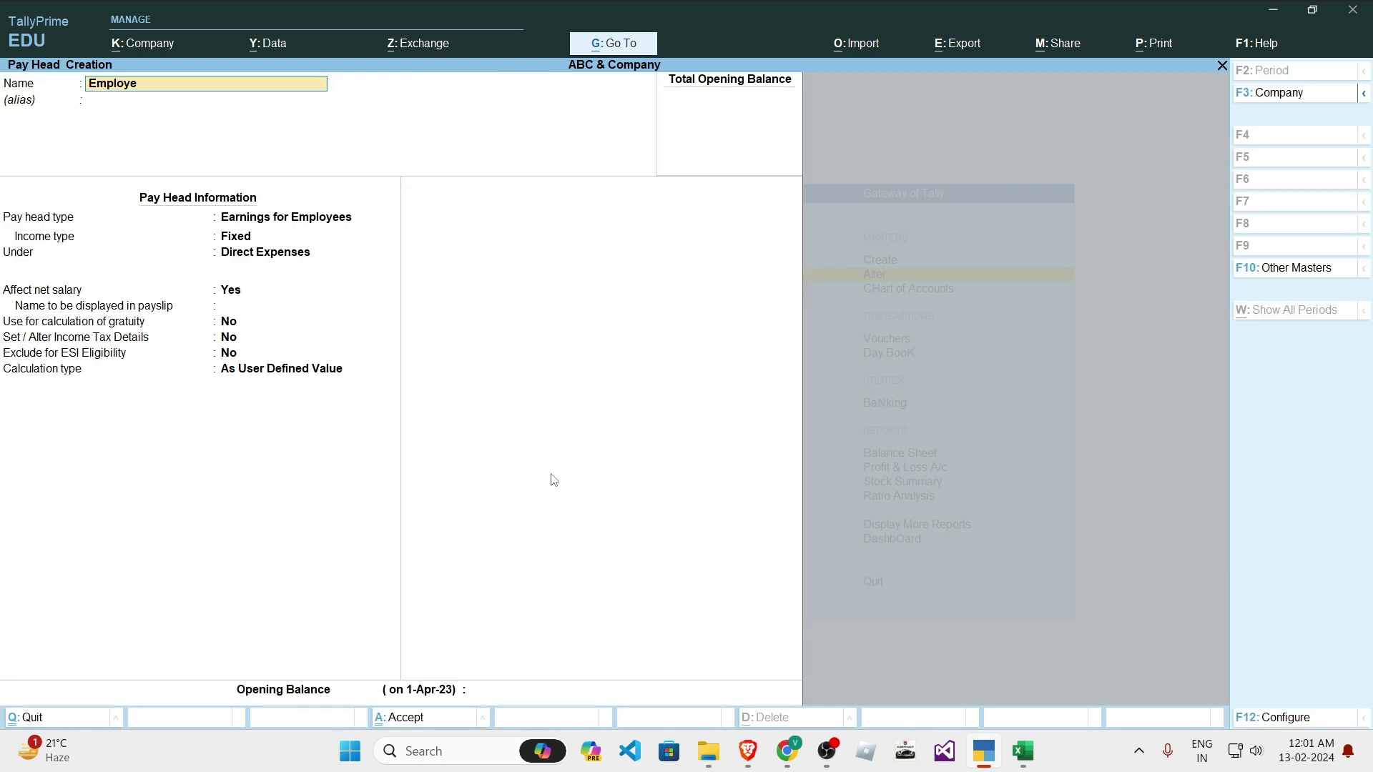
type("Employee State Insurance @ 0.75%")
key("Return")
key("Return")
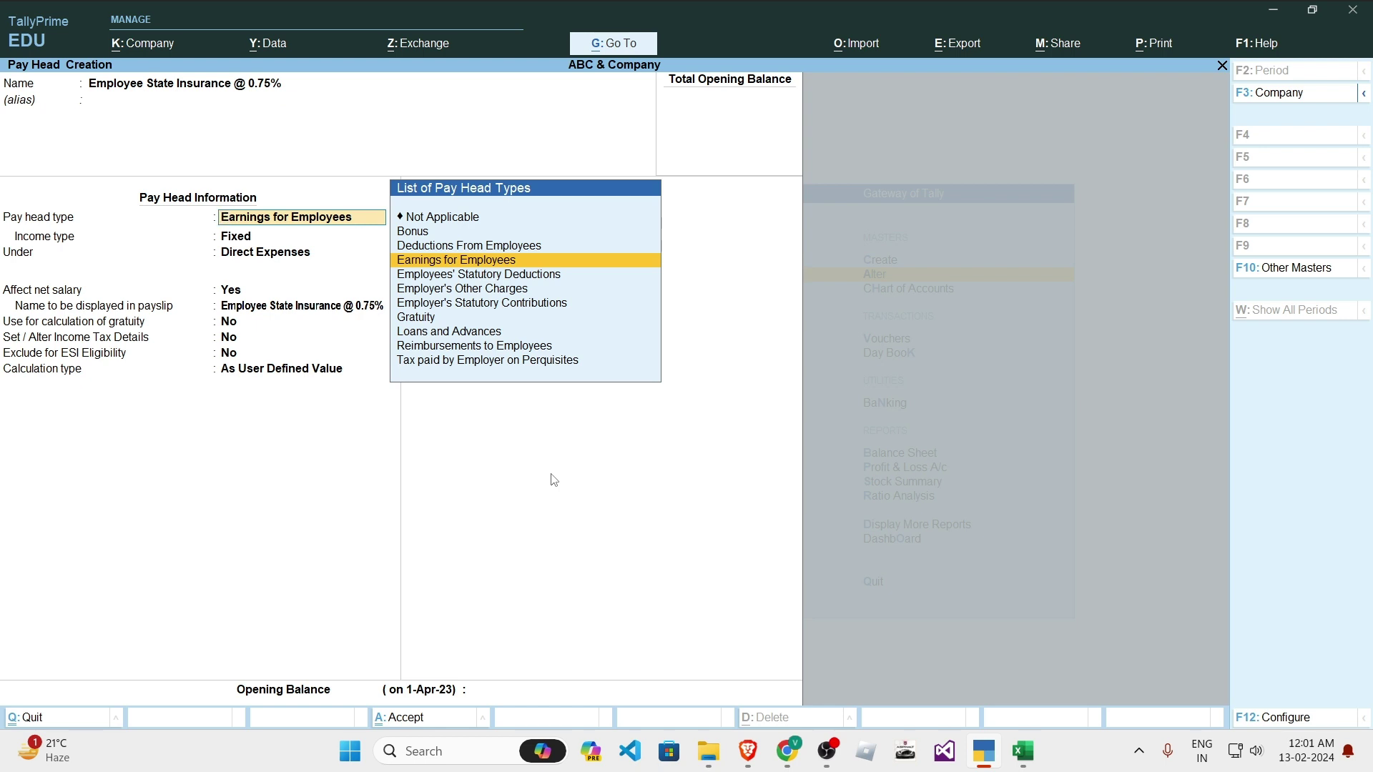
Step: Try the pay head types Employees' Statutory Deductions and Employer's Statutory Contributions to view their statutory pay types
key("Down")
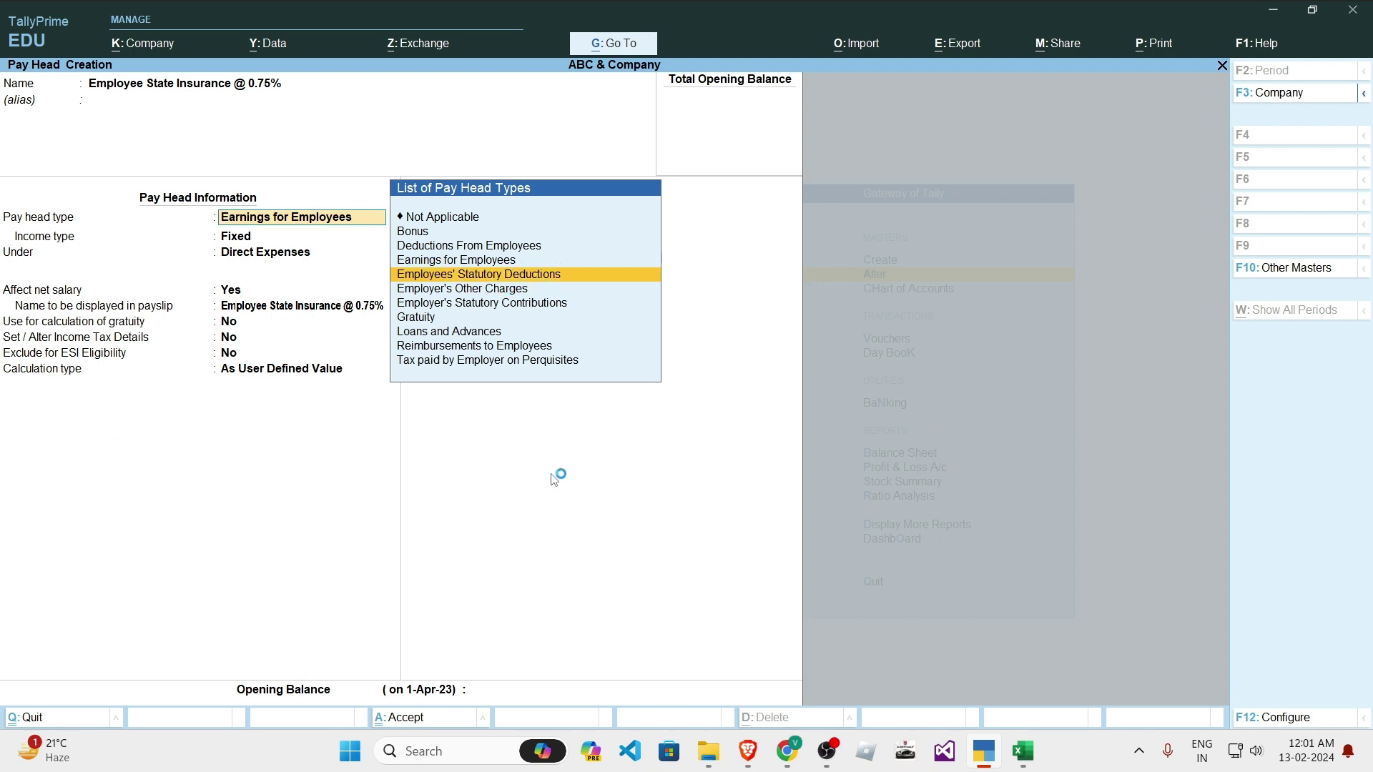
key("Return")
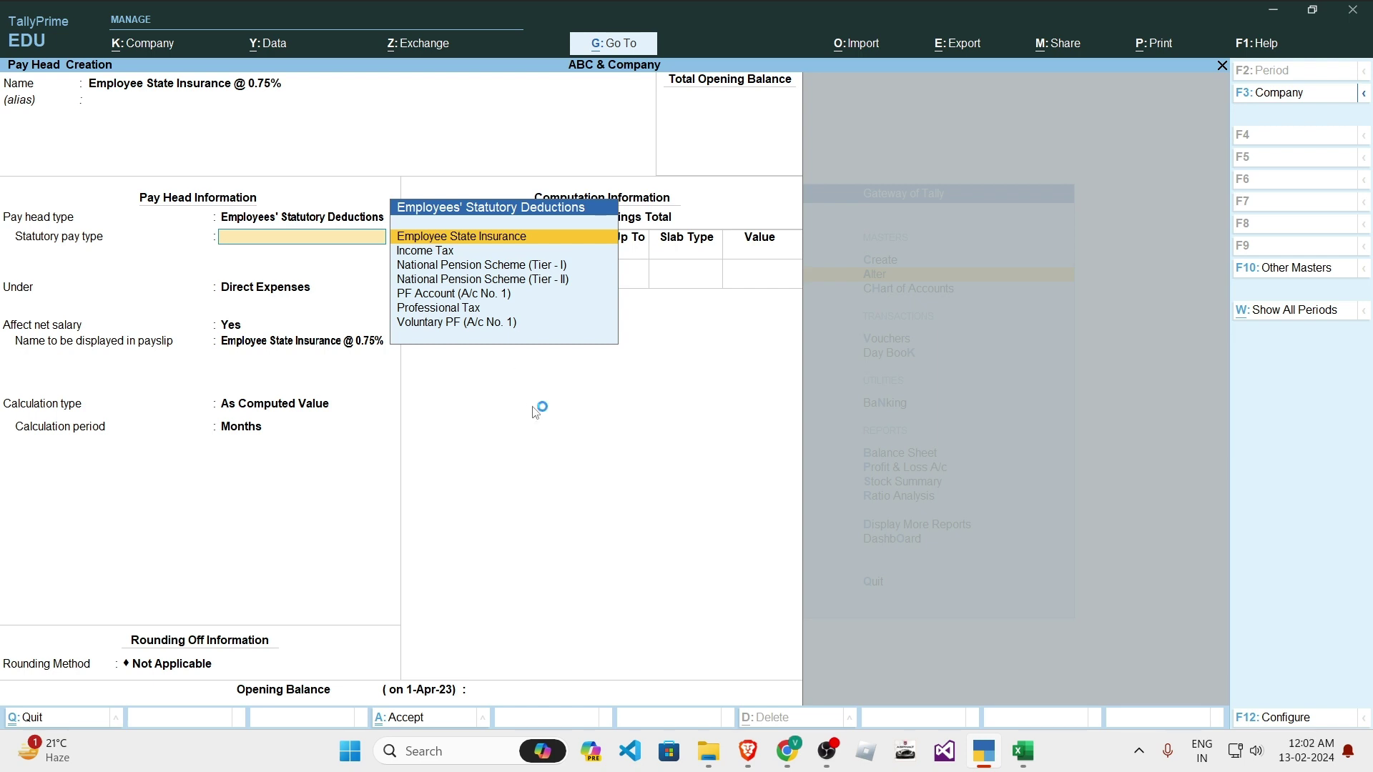
key("BackSpace")
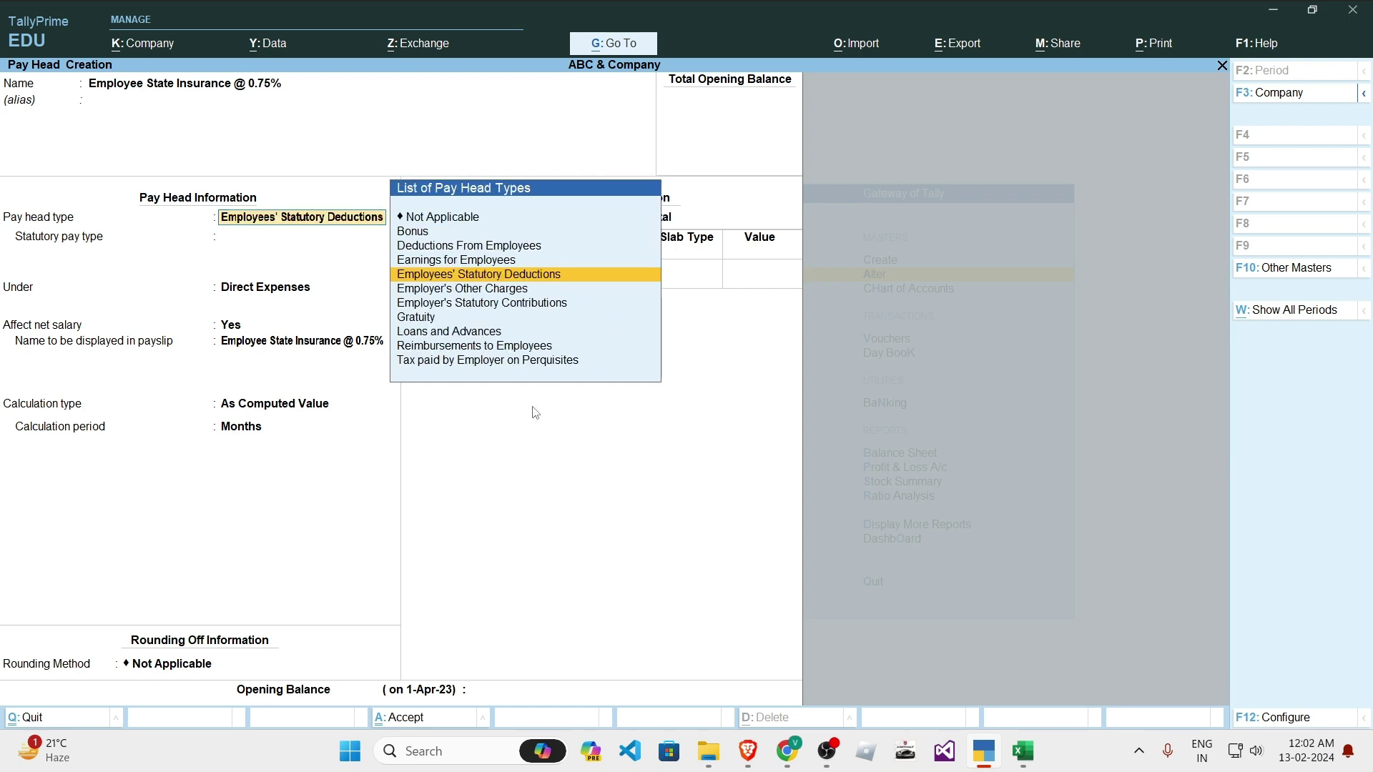
key("Down")
key("Down")
key("Return")
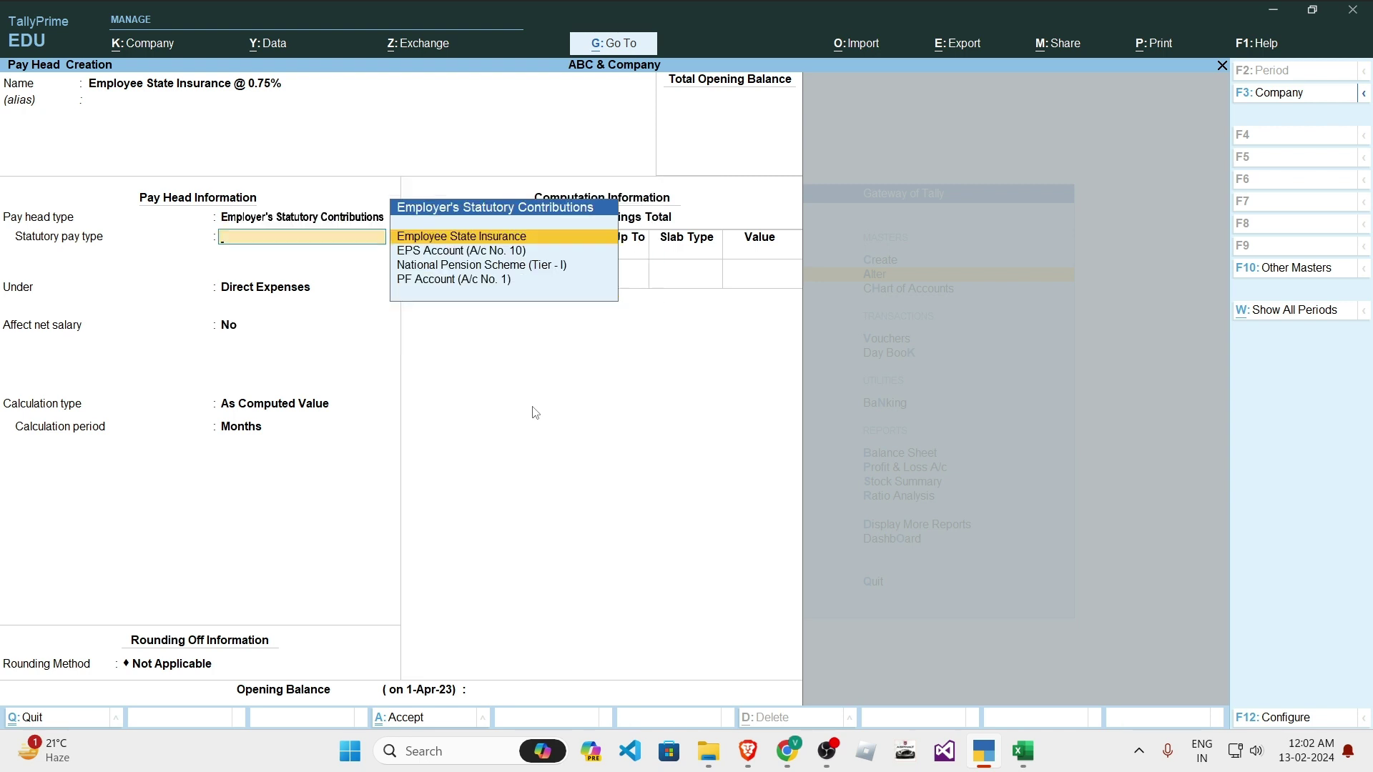
key("BackSpace")
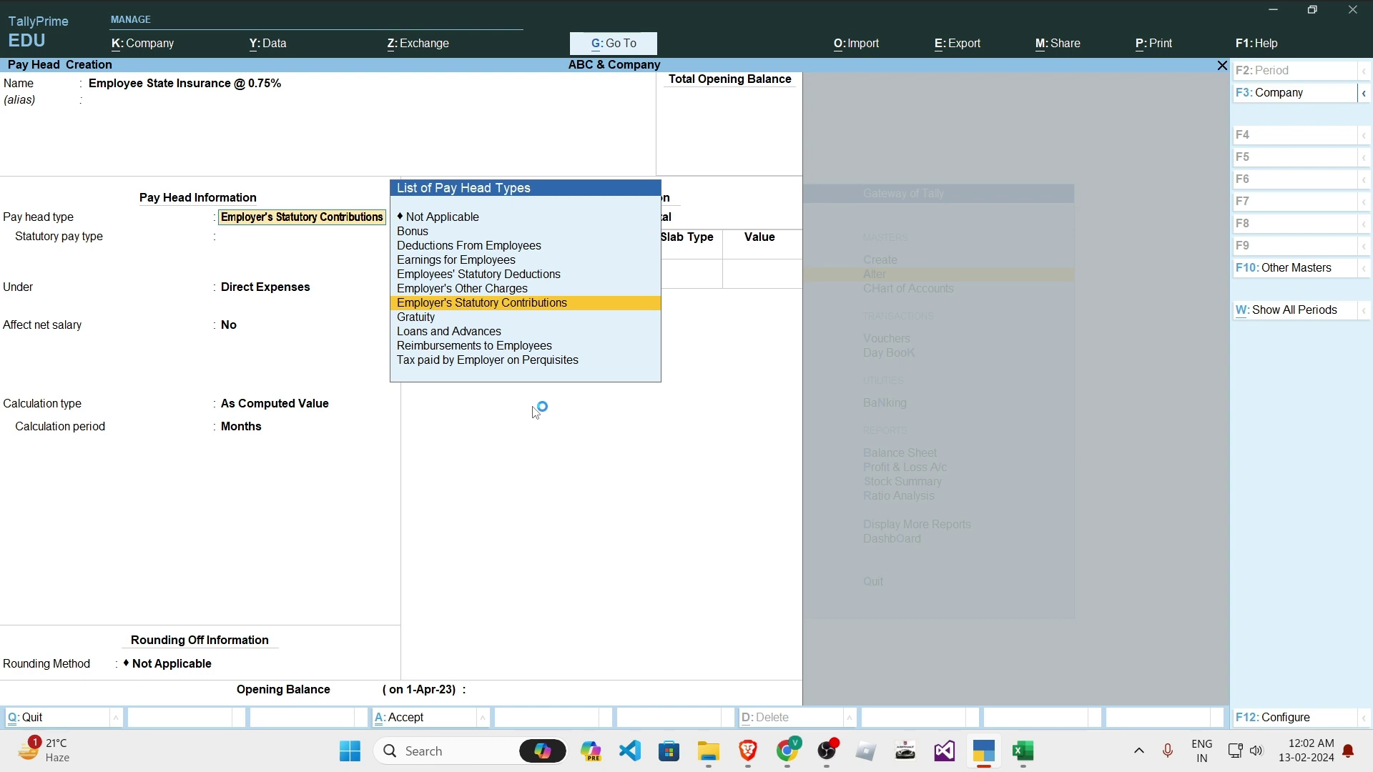
Step: Set the pay head type to Deductions From Employees
key("BackSpace")
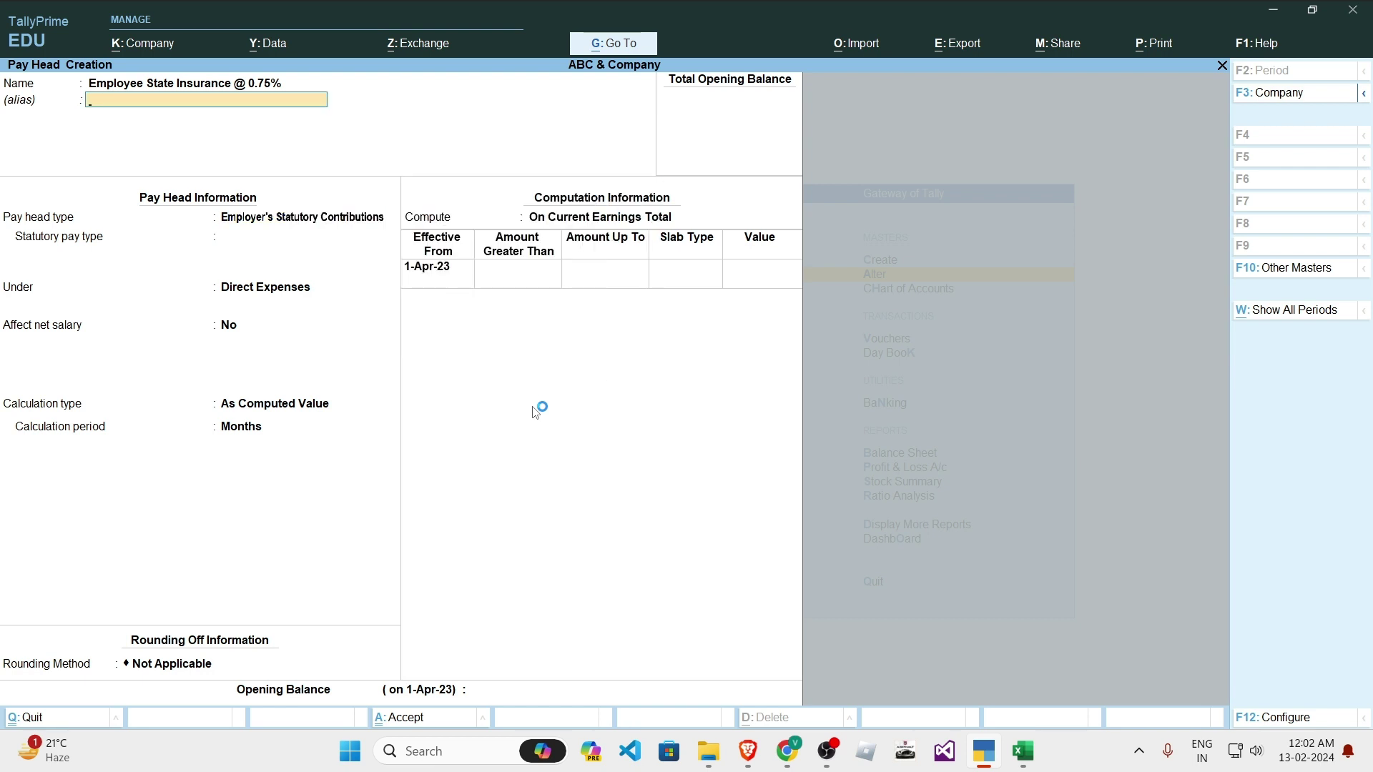
key("Return")
key("Up")
key("Up")
key("Up")
key("Up")
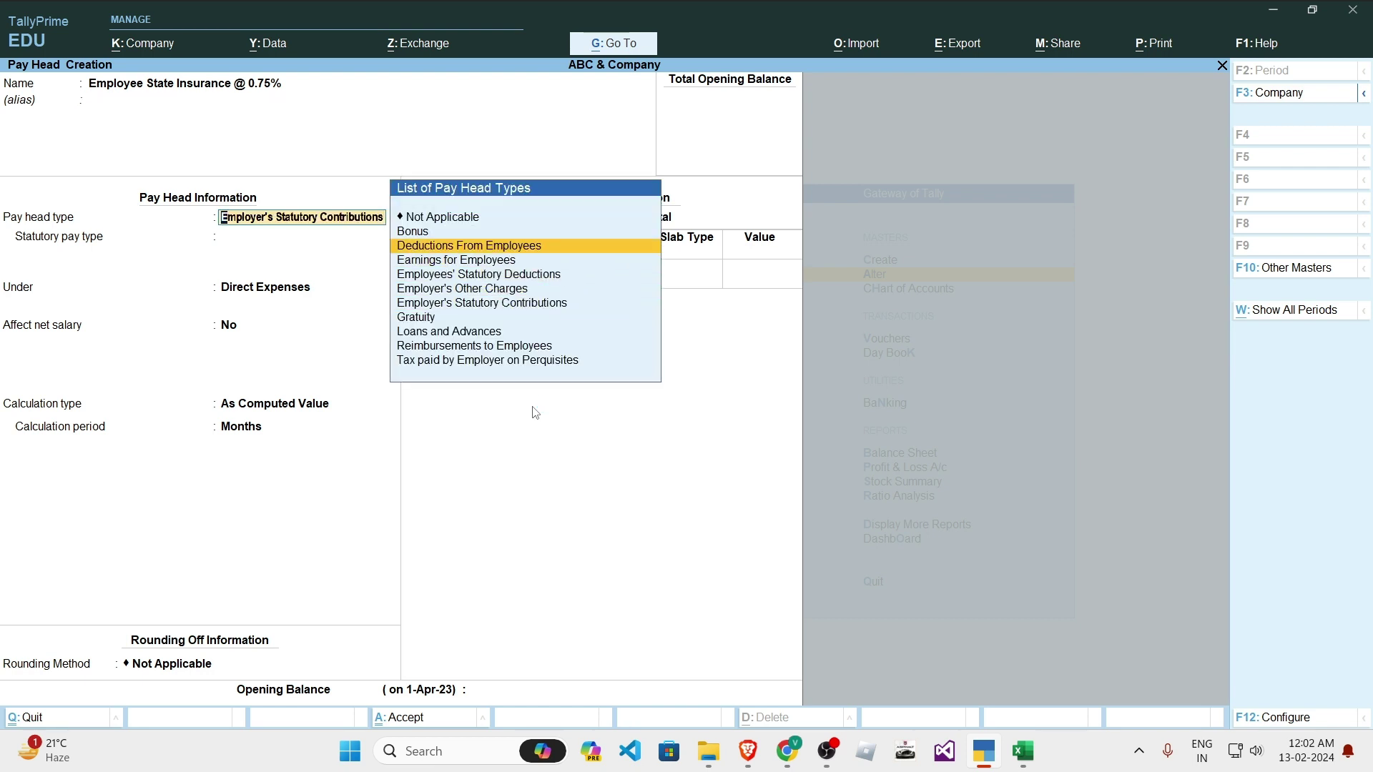
key("Return")
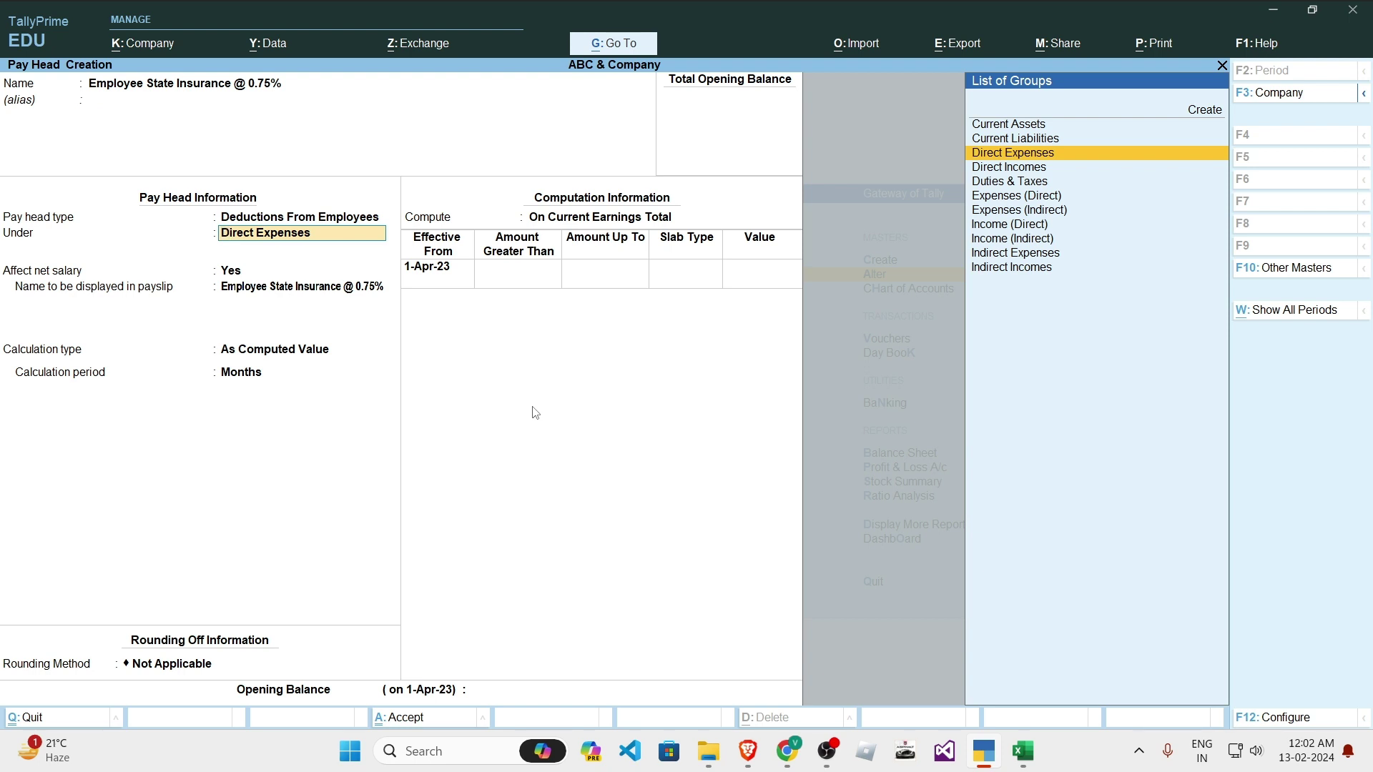
Step: Place the pay head under Indirect Expenses, checking the ESI @ 0.75% formulas in Excel, and keep it affecting net salary
key("Down")
key("Down")
key("Down")
key("Down")
key("Down")
key("Down")
key("Down")
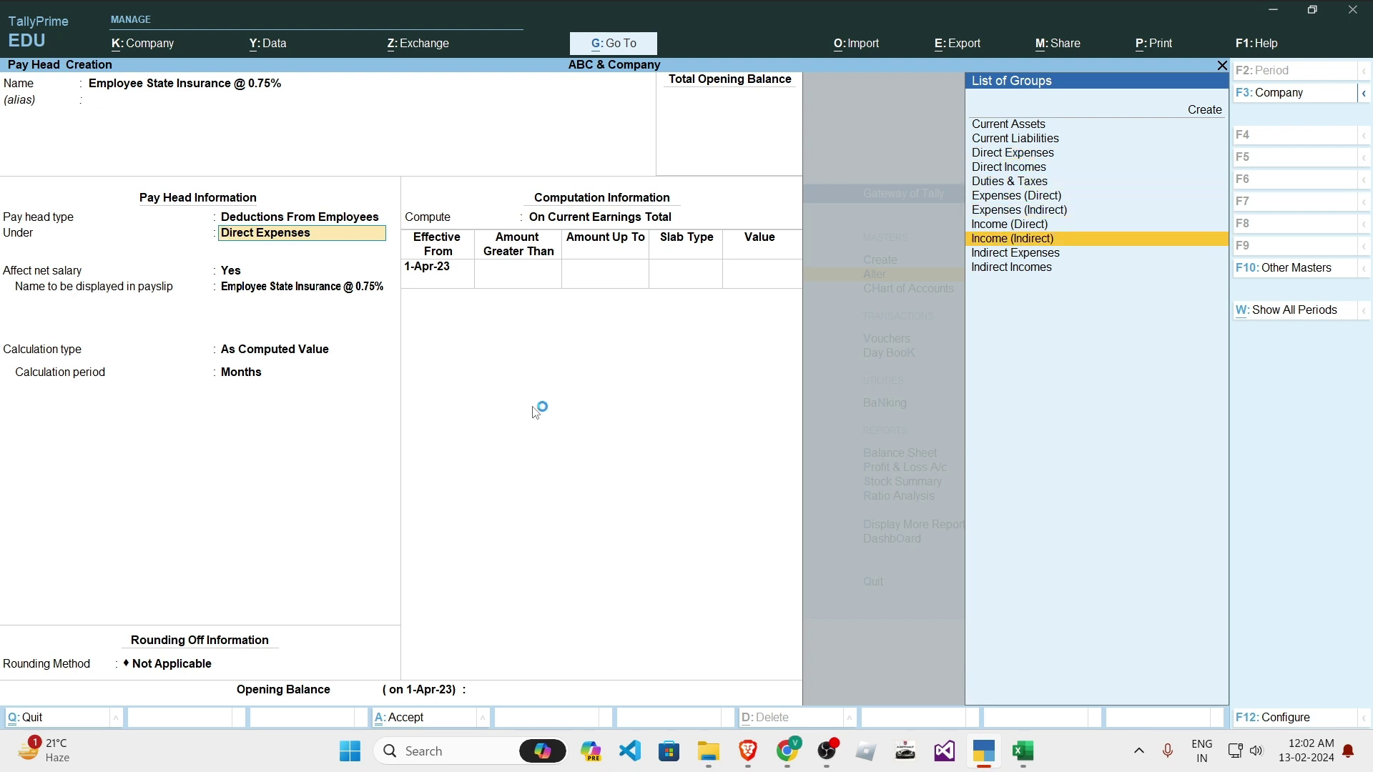
key("alt+Tab")
left_click(488, 411)
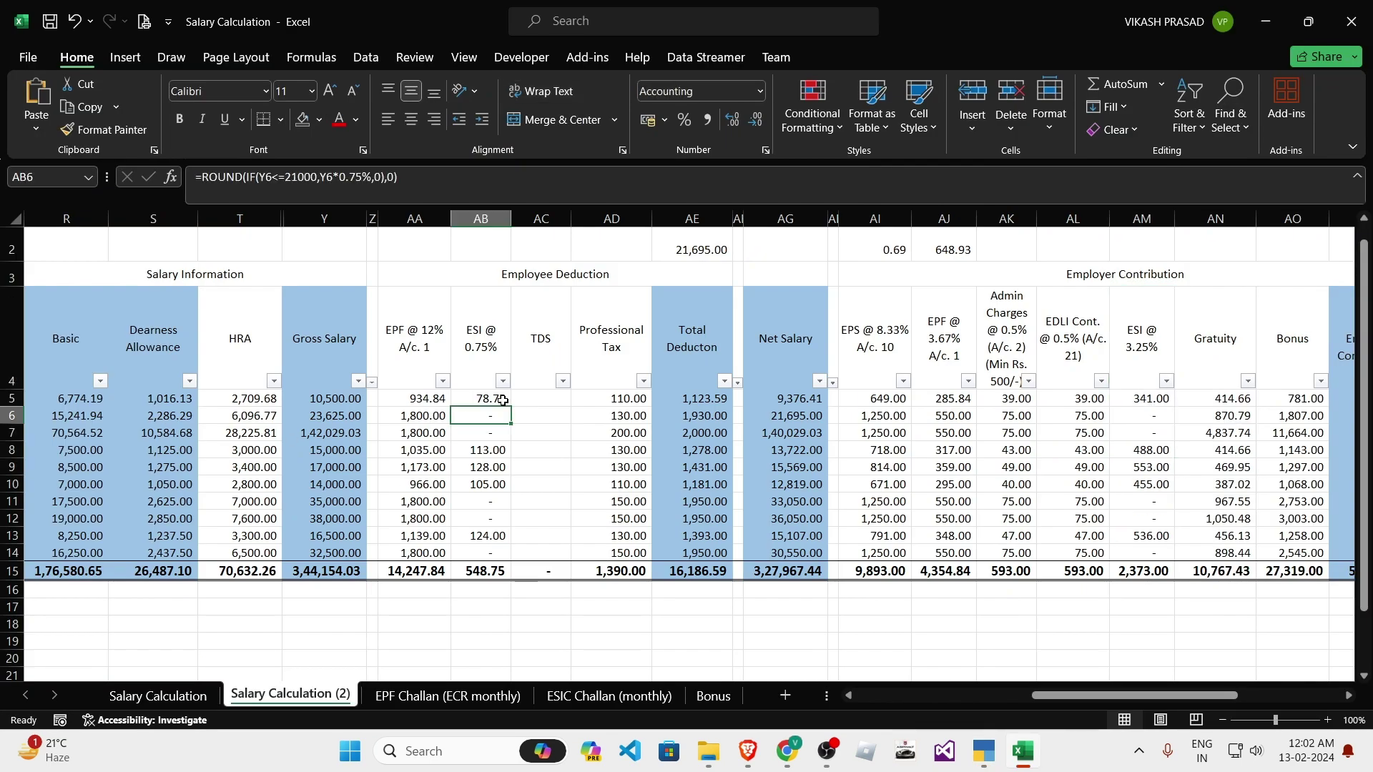
double_click(502, 399)
key("Escape")
key("alt+Tab")
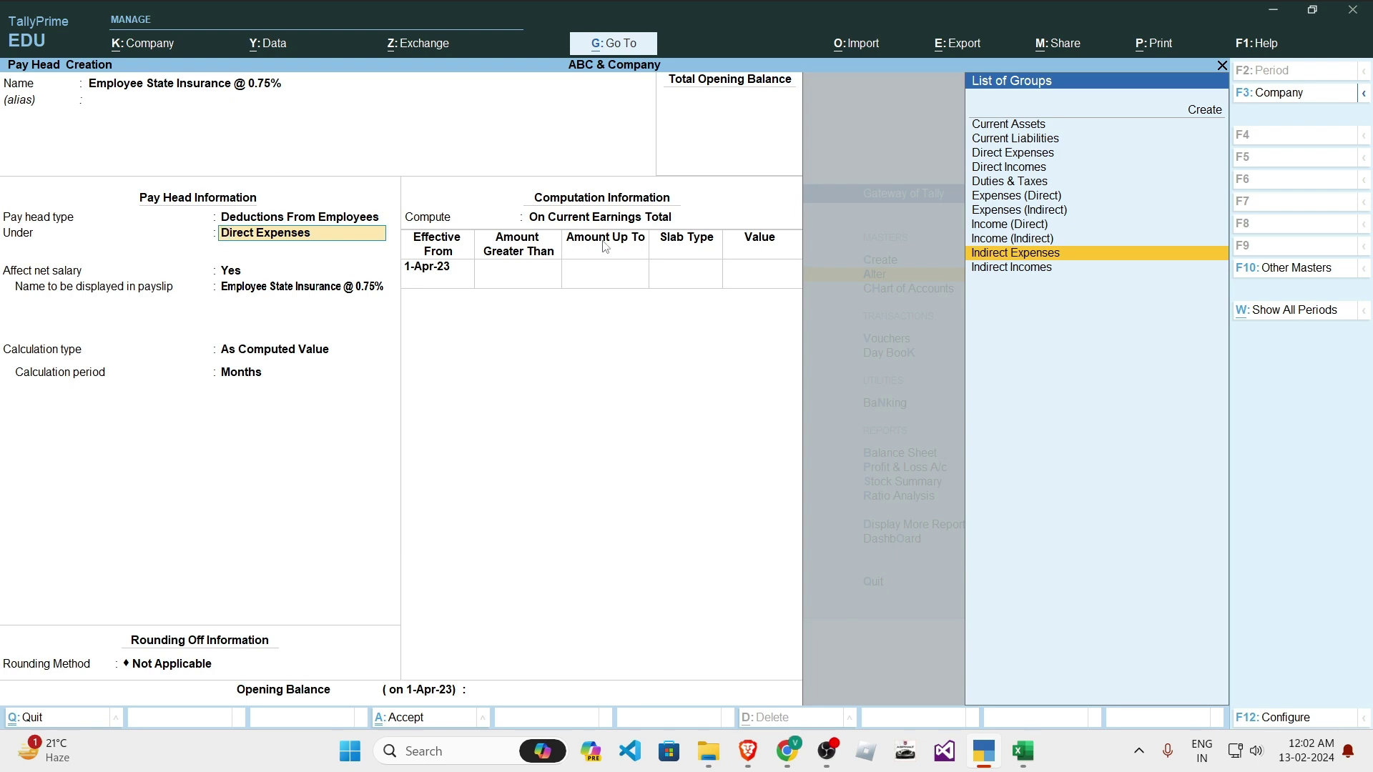
key("Return")
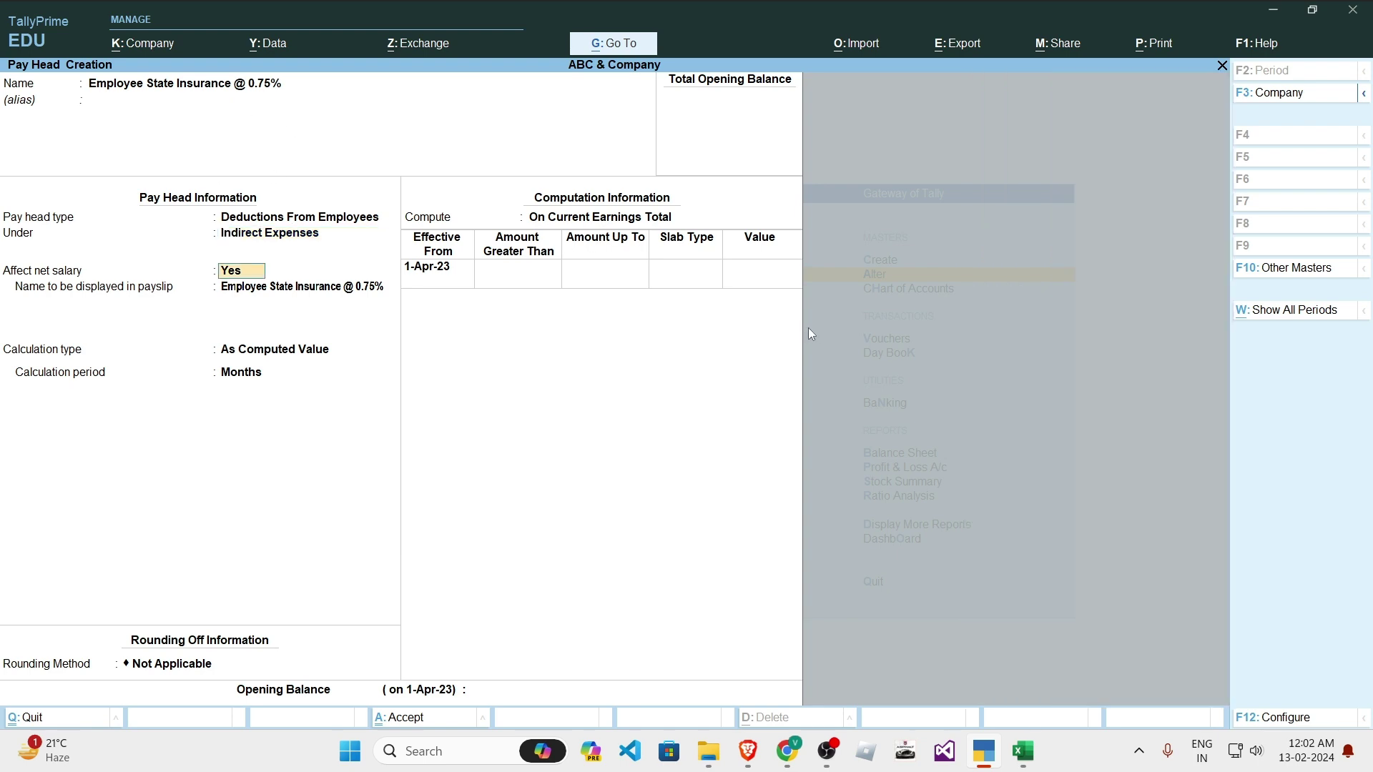
key("Return")
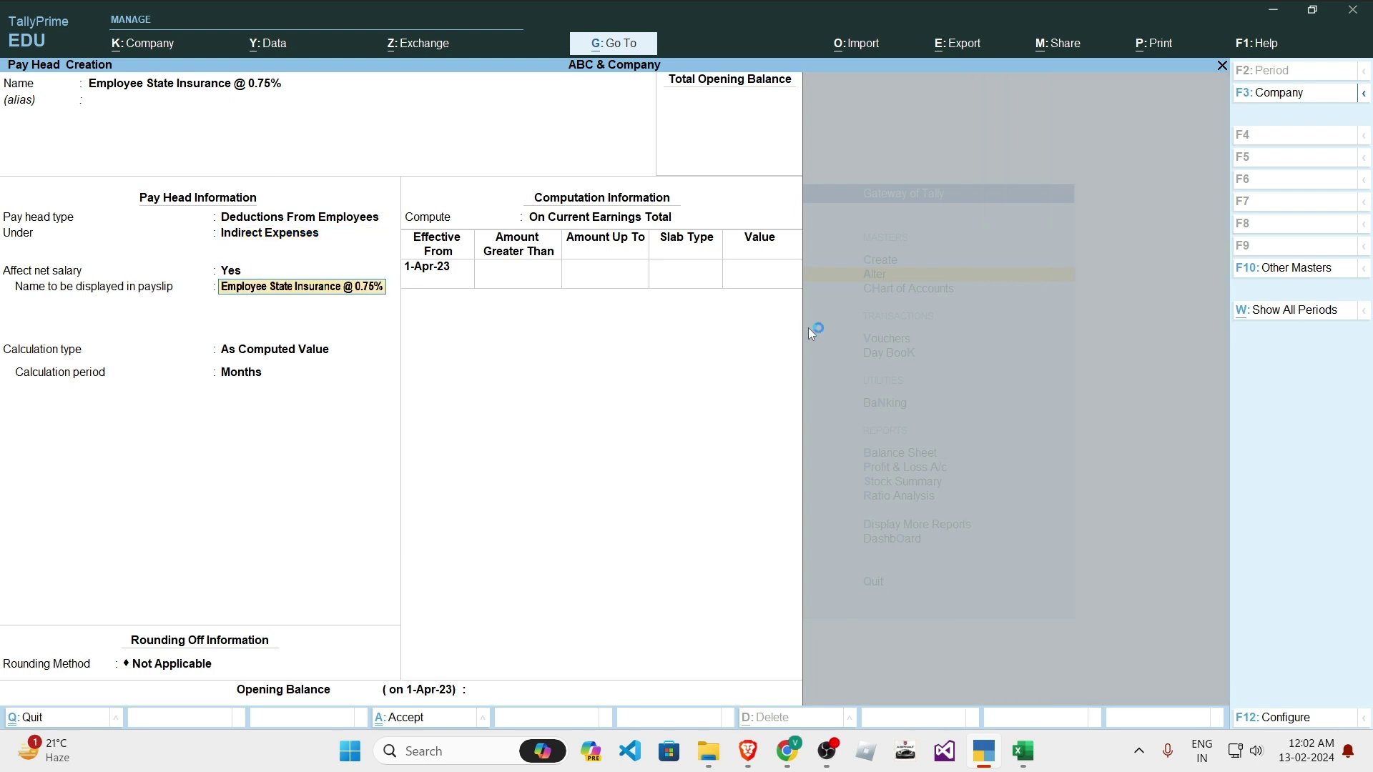
Step: Switch to Excel and check the ESI @ 0.75% deduction formula in cell AB5
key("alt+Tab")
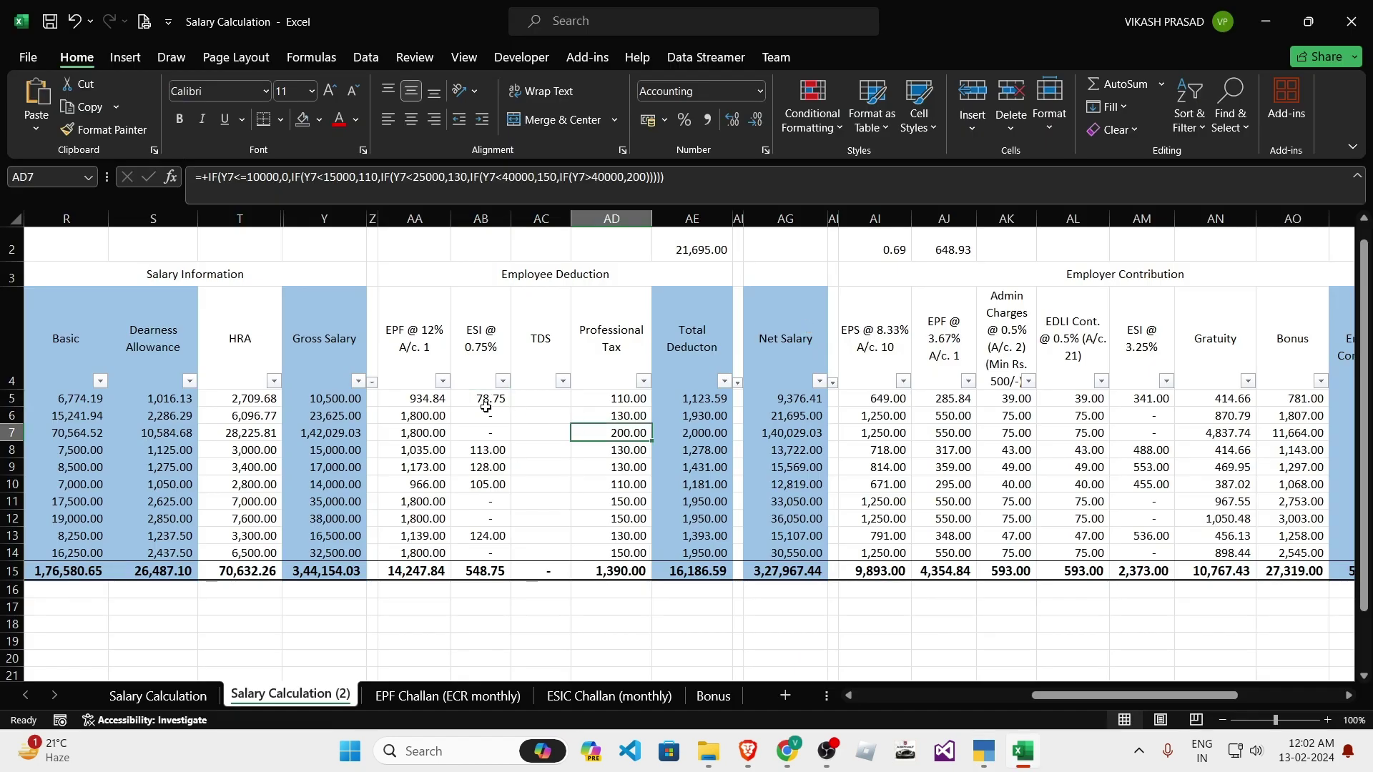
left_click(485, 402)
double_click(794, 400)
left_click(486, 400)
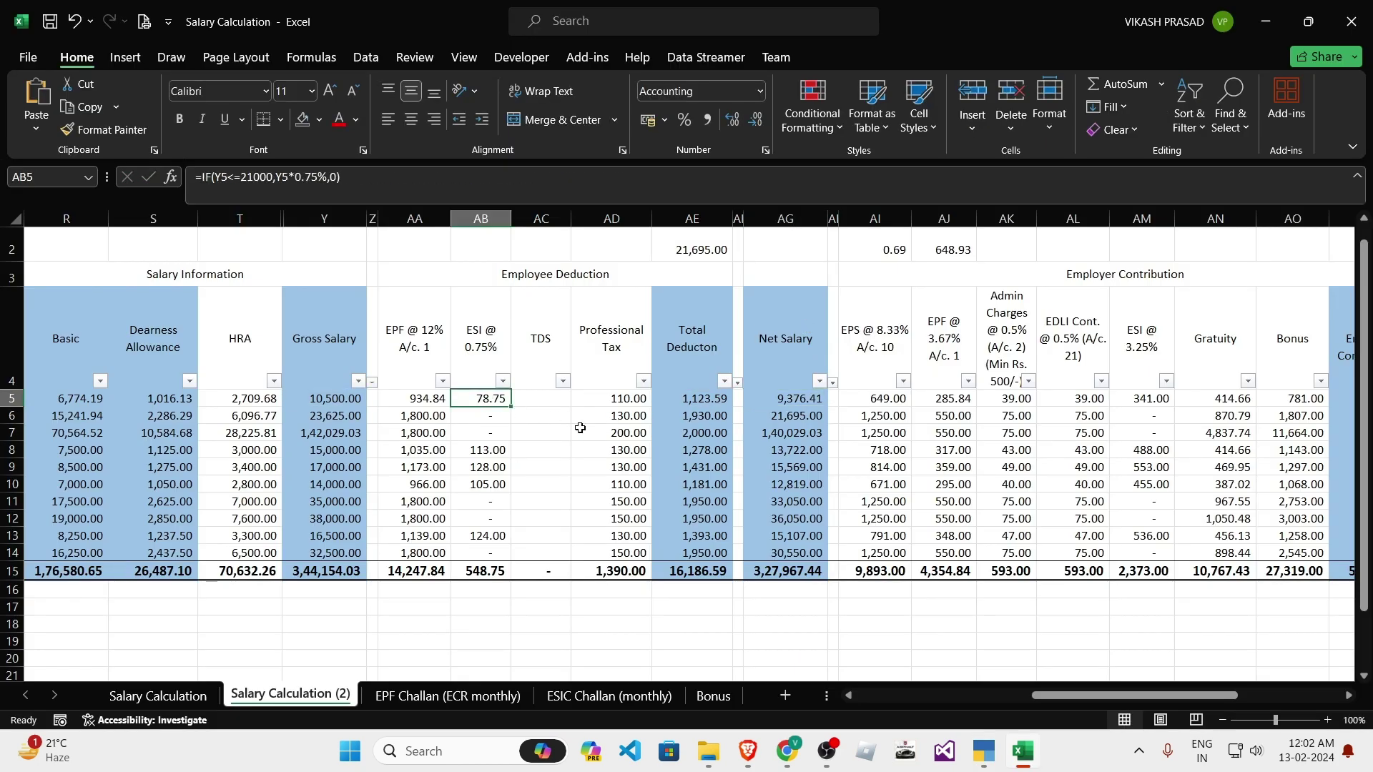
Step: Switch to TallyPrime and set the pay head's payslip display name to ESI
key("alt+Tab")
key("Return")
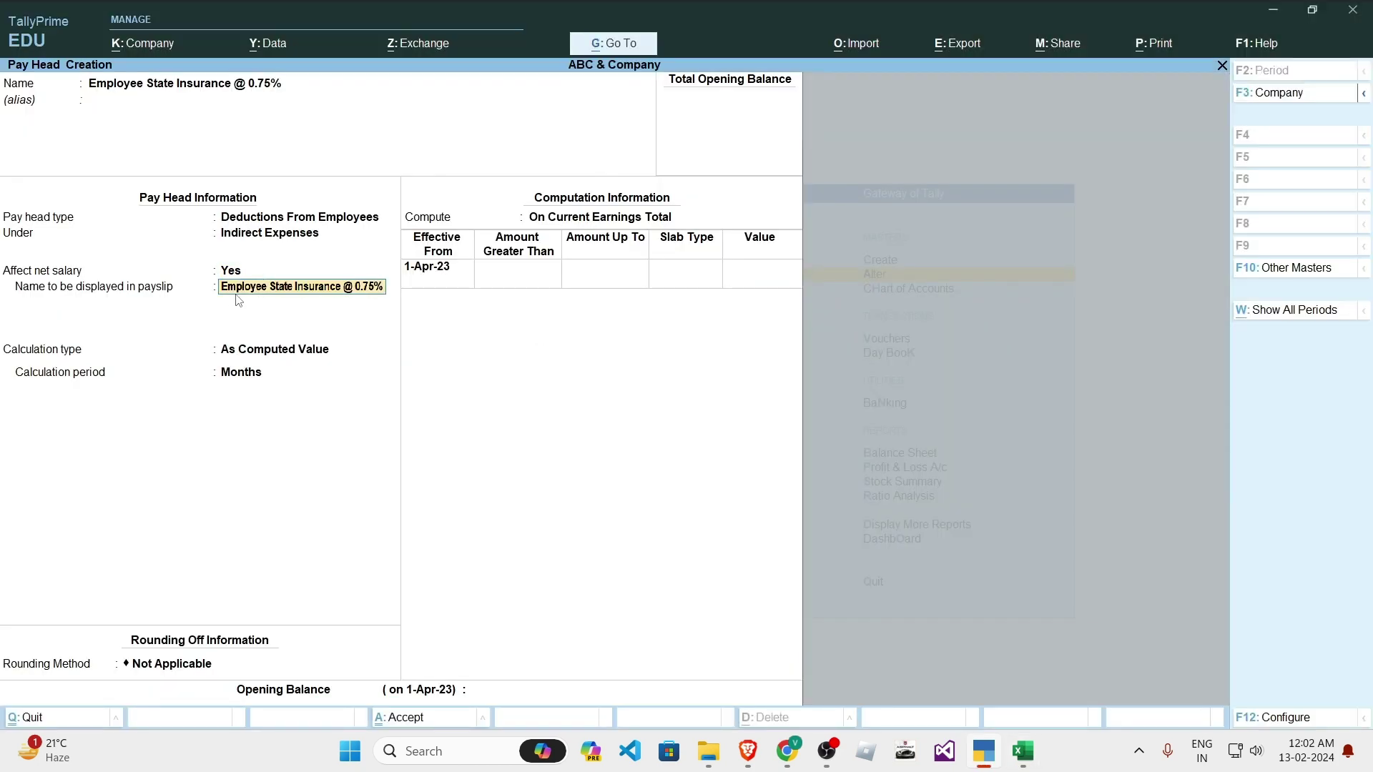
type("ES")
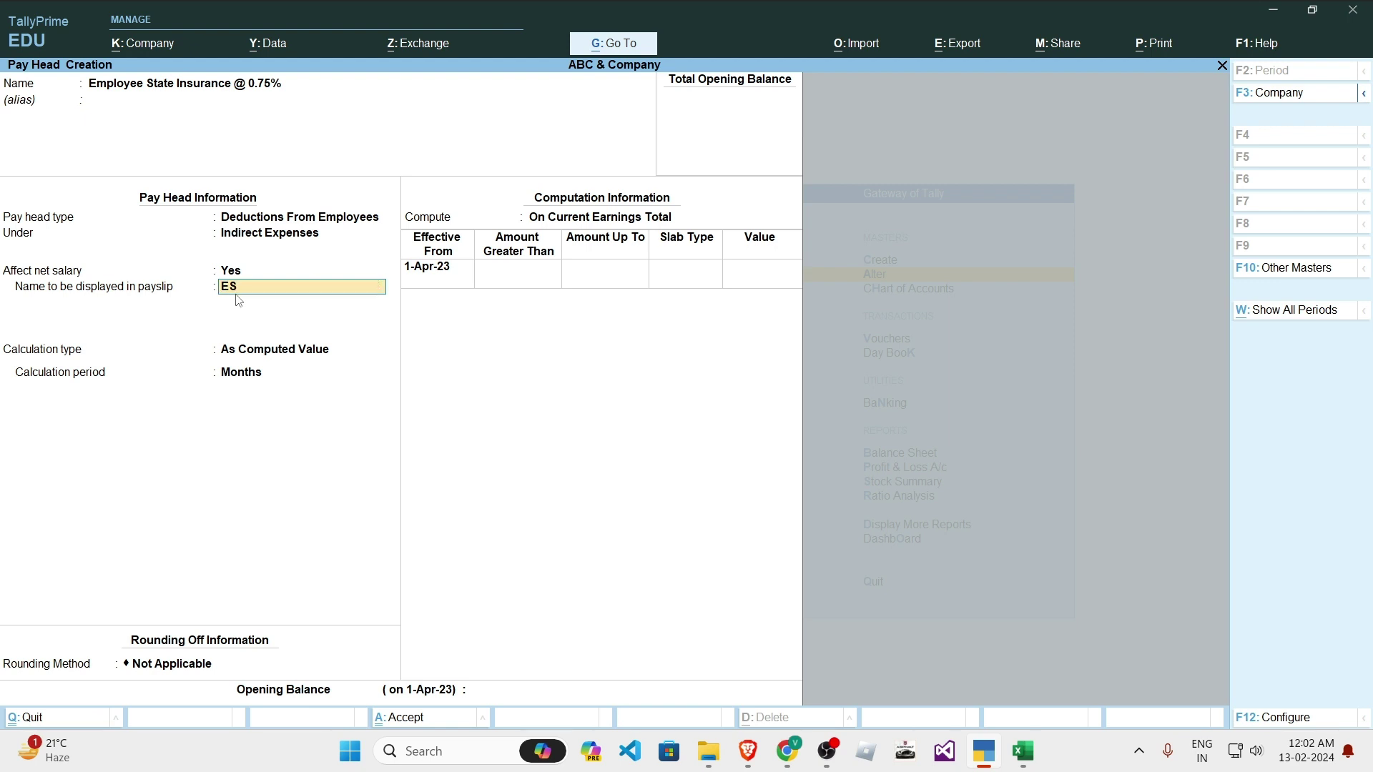
type("I")
key("Return")
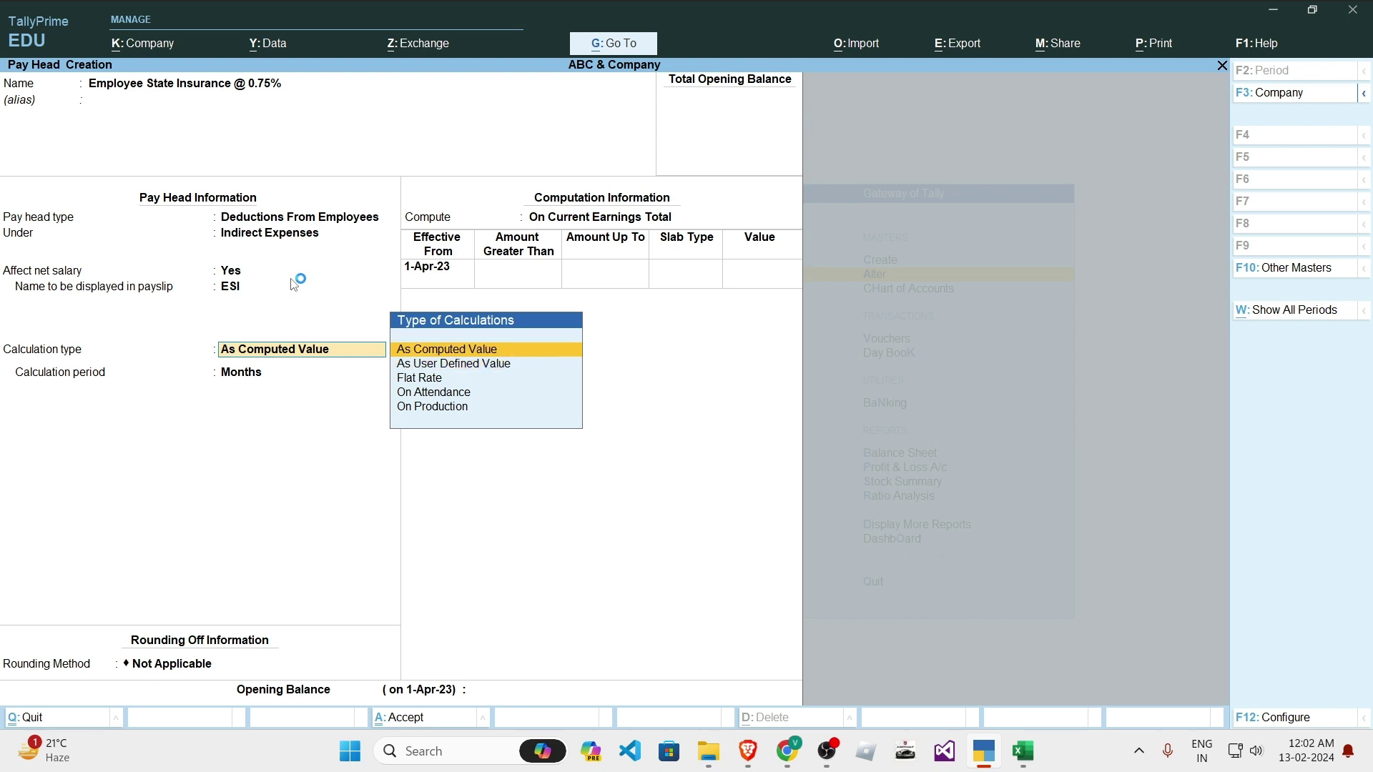
Step: Keep the calculation type As Computed Value with no rounding method, and compute the pay head On Specified Formula
key("Return")
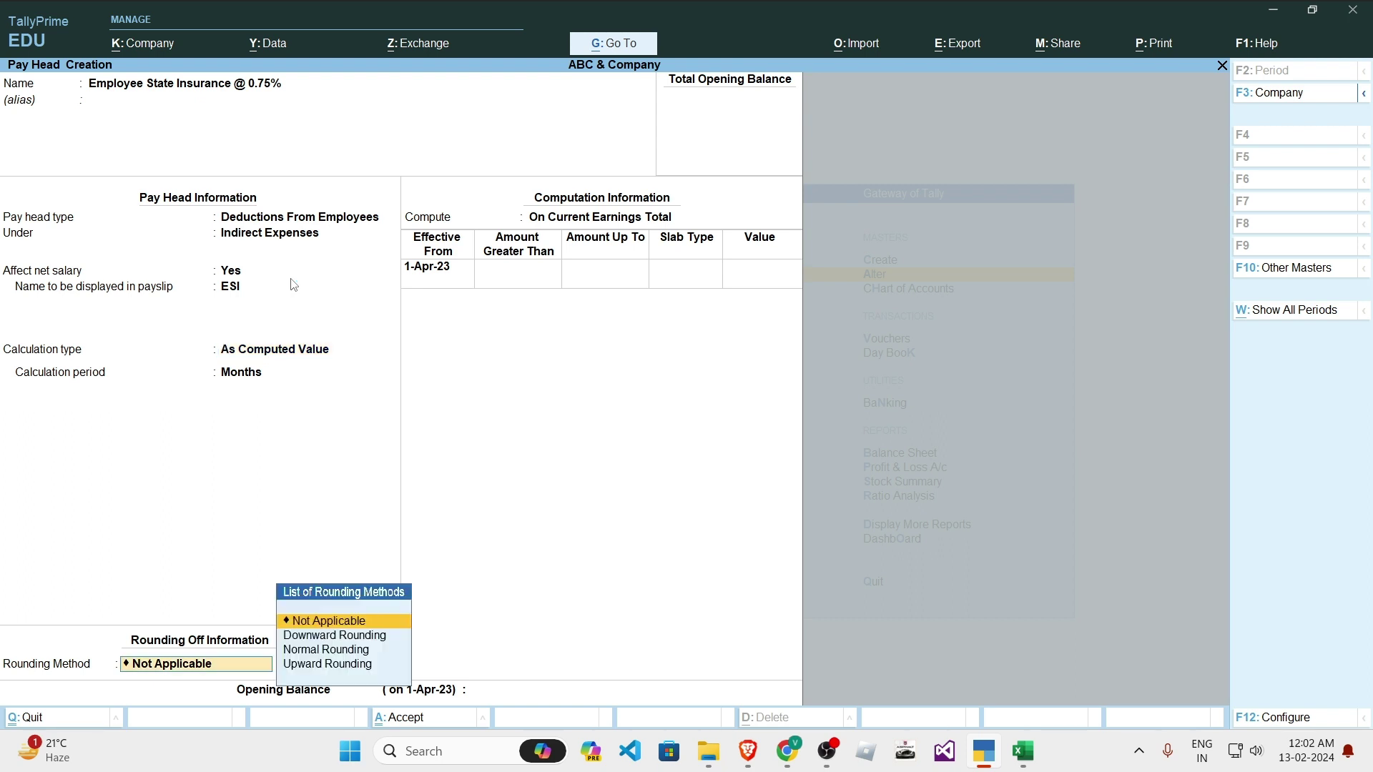
key("Return")
key("Down")
key("Down")
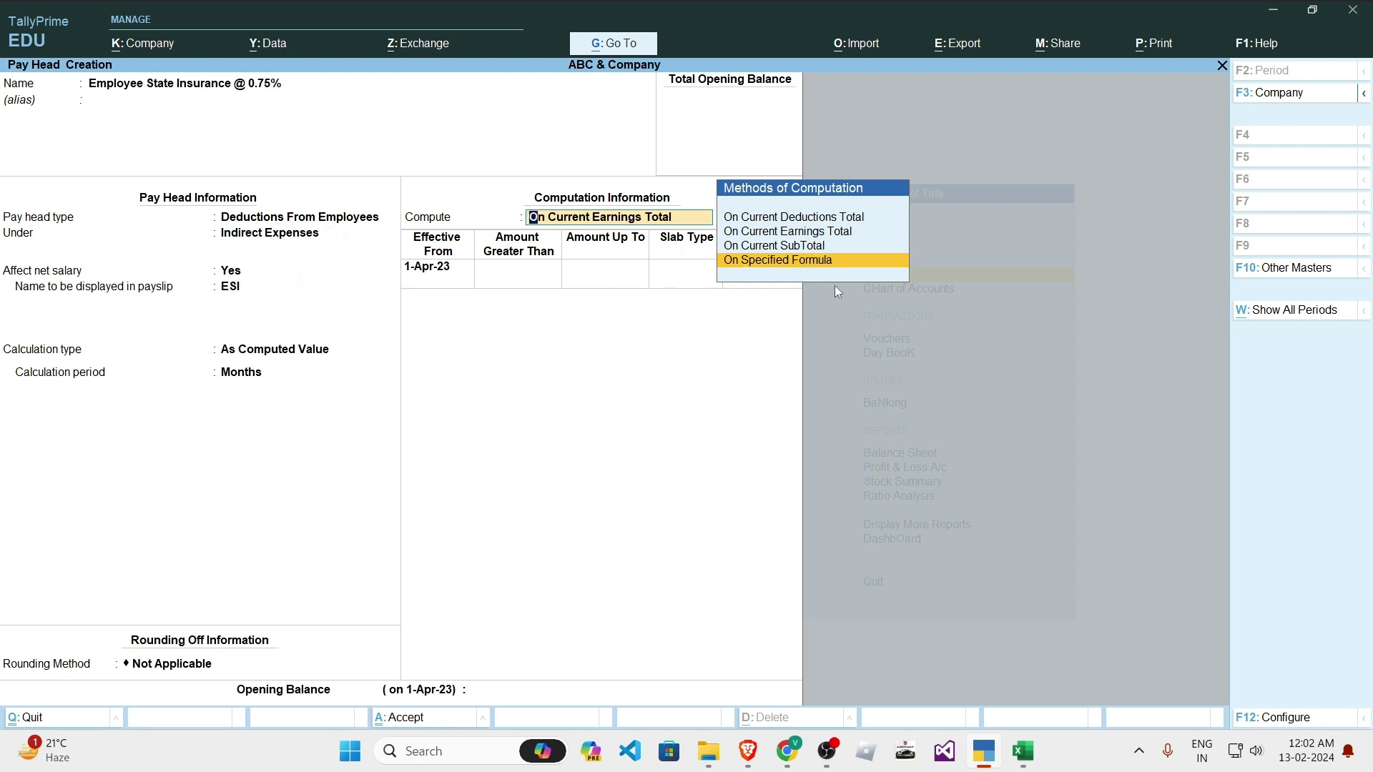
key("Return")
Step: Add the Basic Salary and Dearness Allowance pay heads to the computation formula
key("Down")
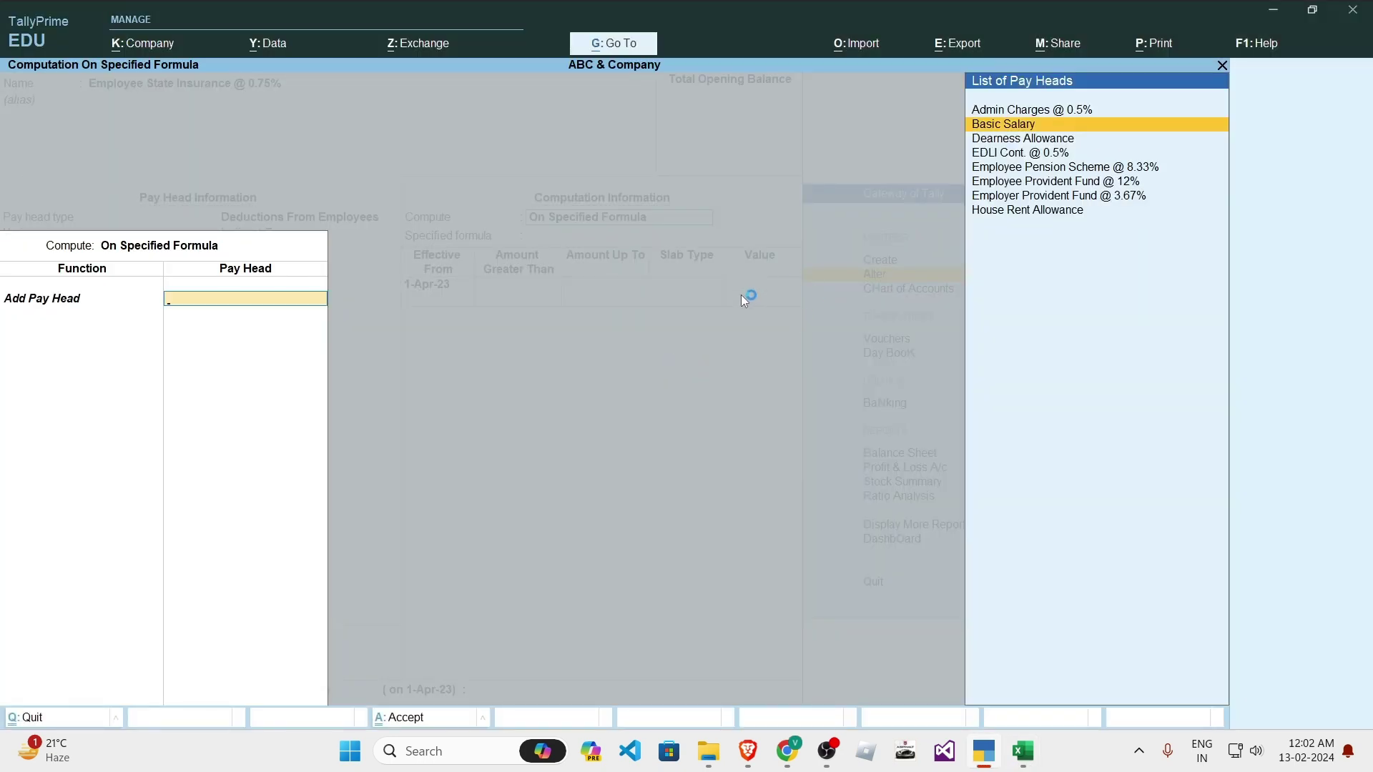
key("Return")
key("Down")
key("Return")
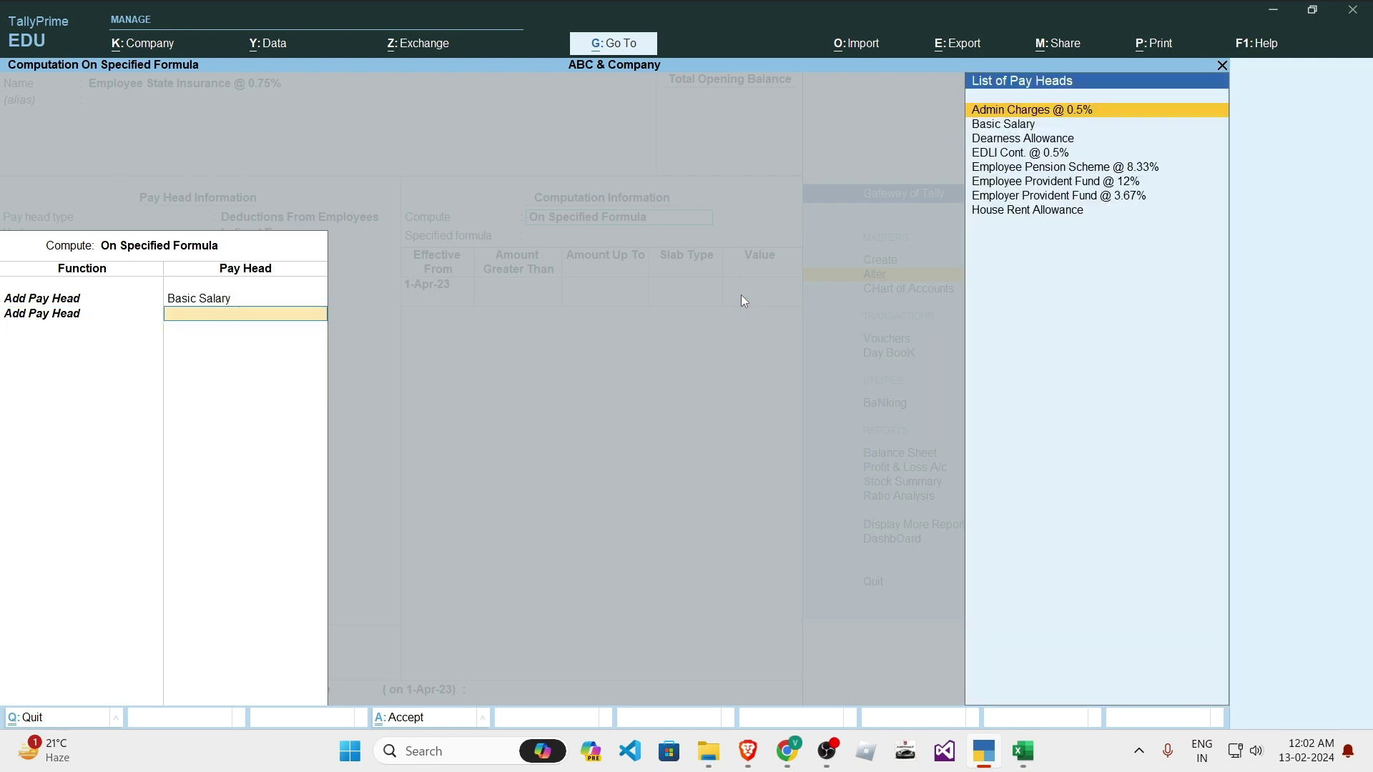
key("Down")
key("Down")
key("Return")
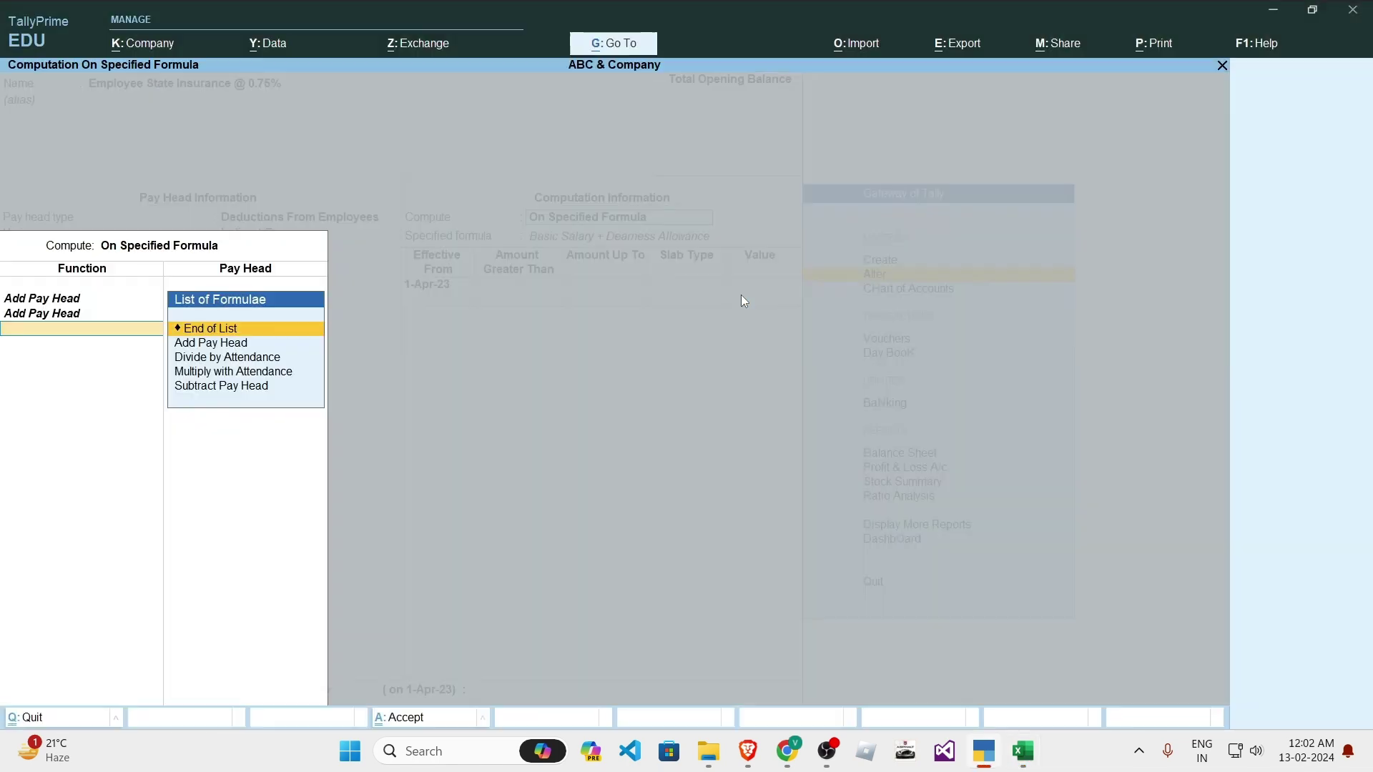
Step: Add the House Rent Allowance pay head to the computation formula
key("Down")
key("Down")
key("Down")
key("Up")
key("Up")
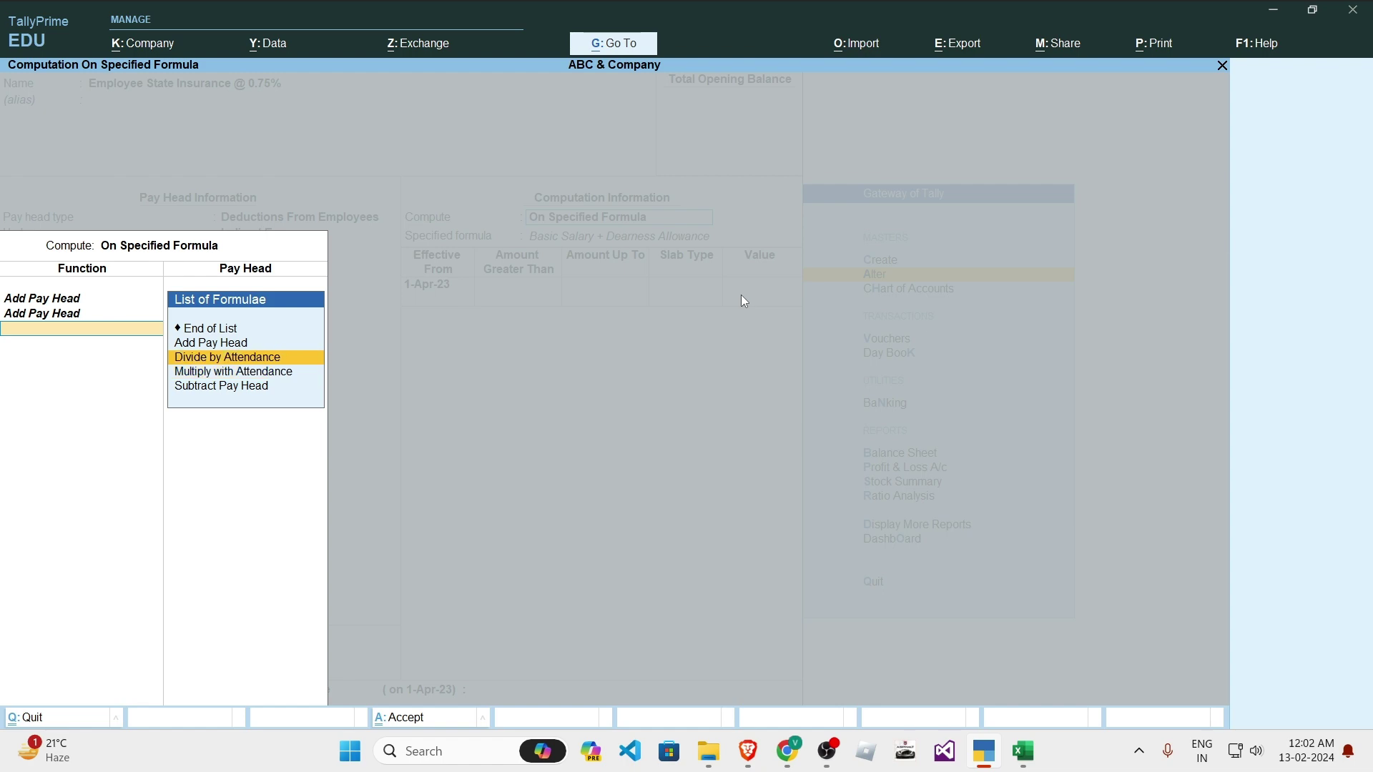
key("Return")
key("Down")
key("Down")
key("Down")
key("Down")
key("Down")
key("Down")
key("Down")
key("Return")
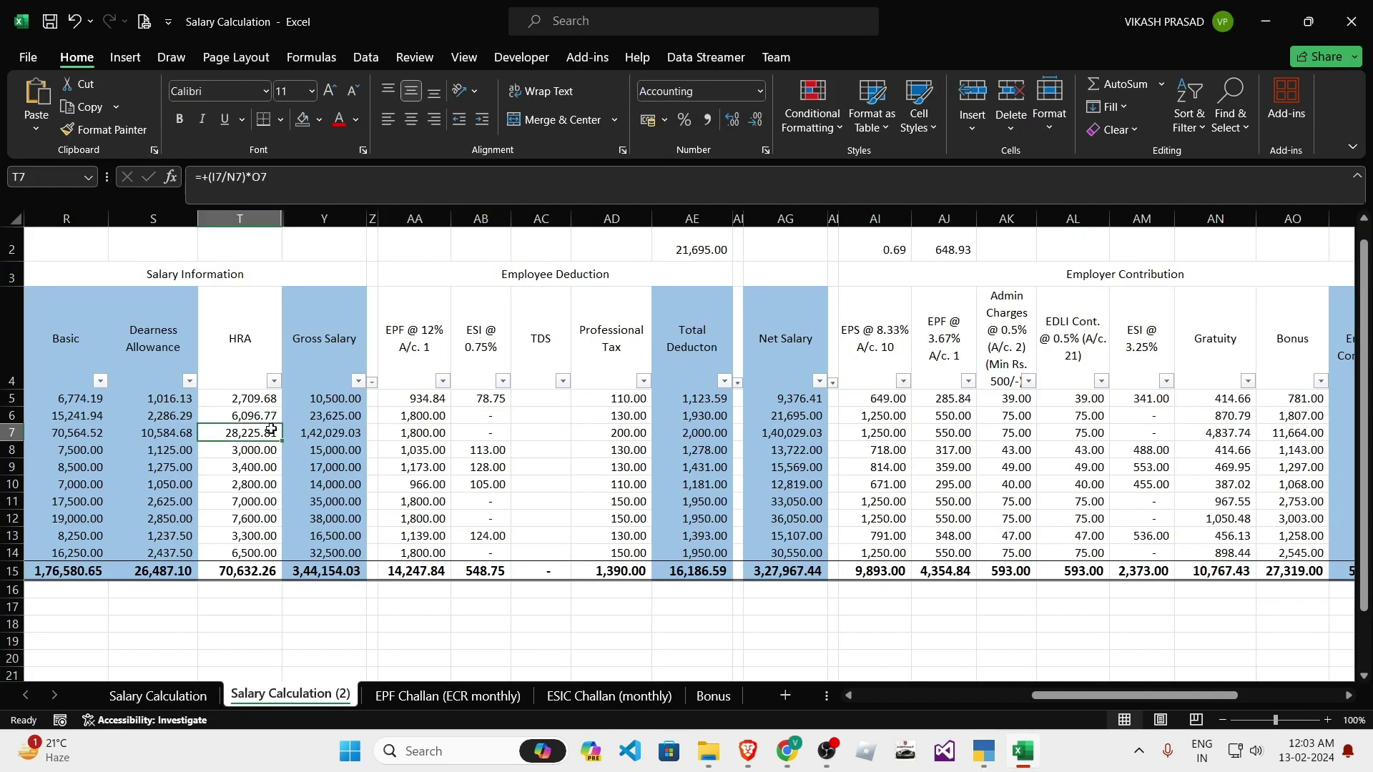
Step: In the Excel salary sheet, examine the HRA and Gross Salary columns and the ESI @ 0.75% and ESI @ 3.25% formulas in row 5
left_click(251, 397)
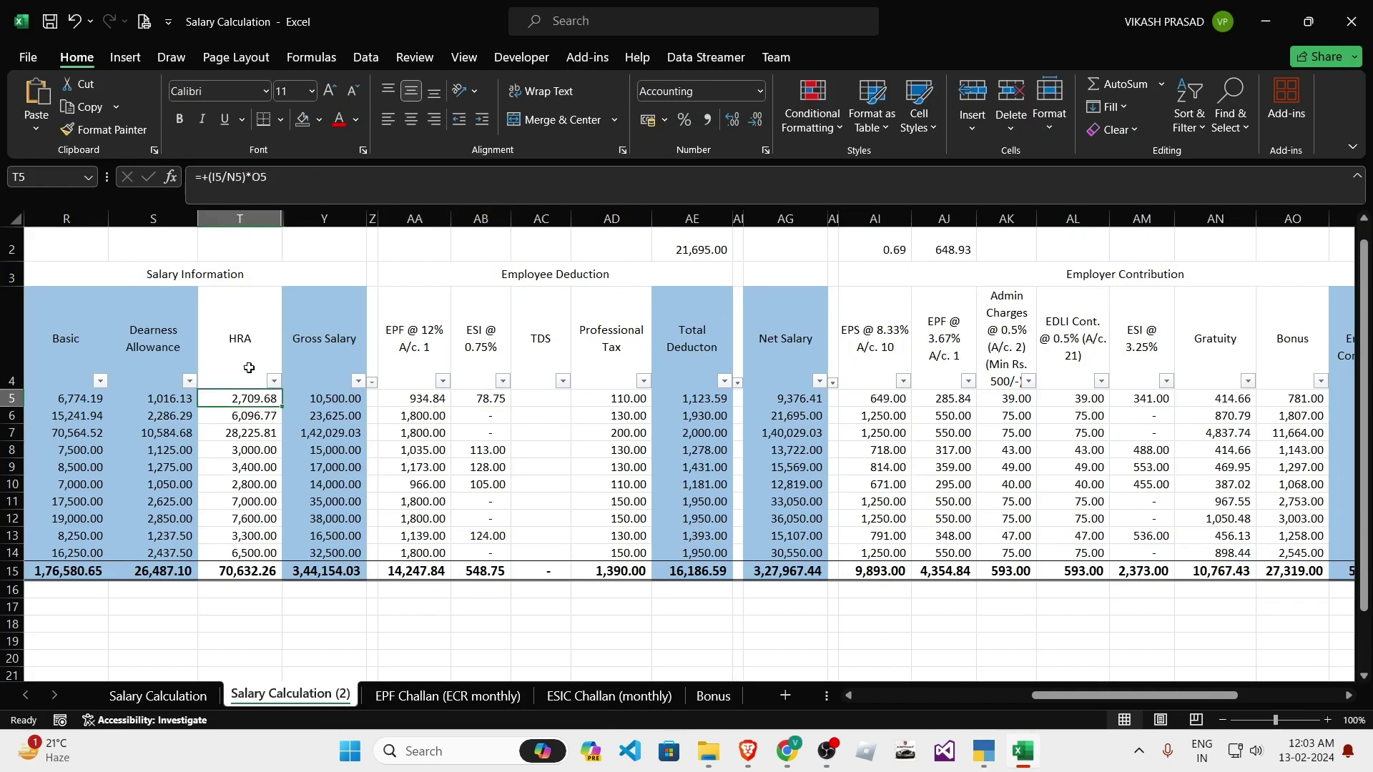
left_click_drag(250, 360, 251, 477)
left_click_drag(301, 323, 309, 433)
left_click_drag(239, 307, 243, 449)
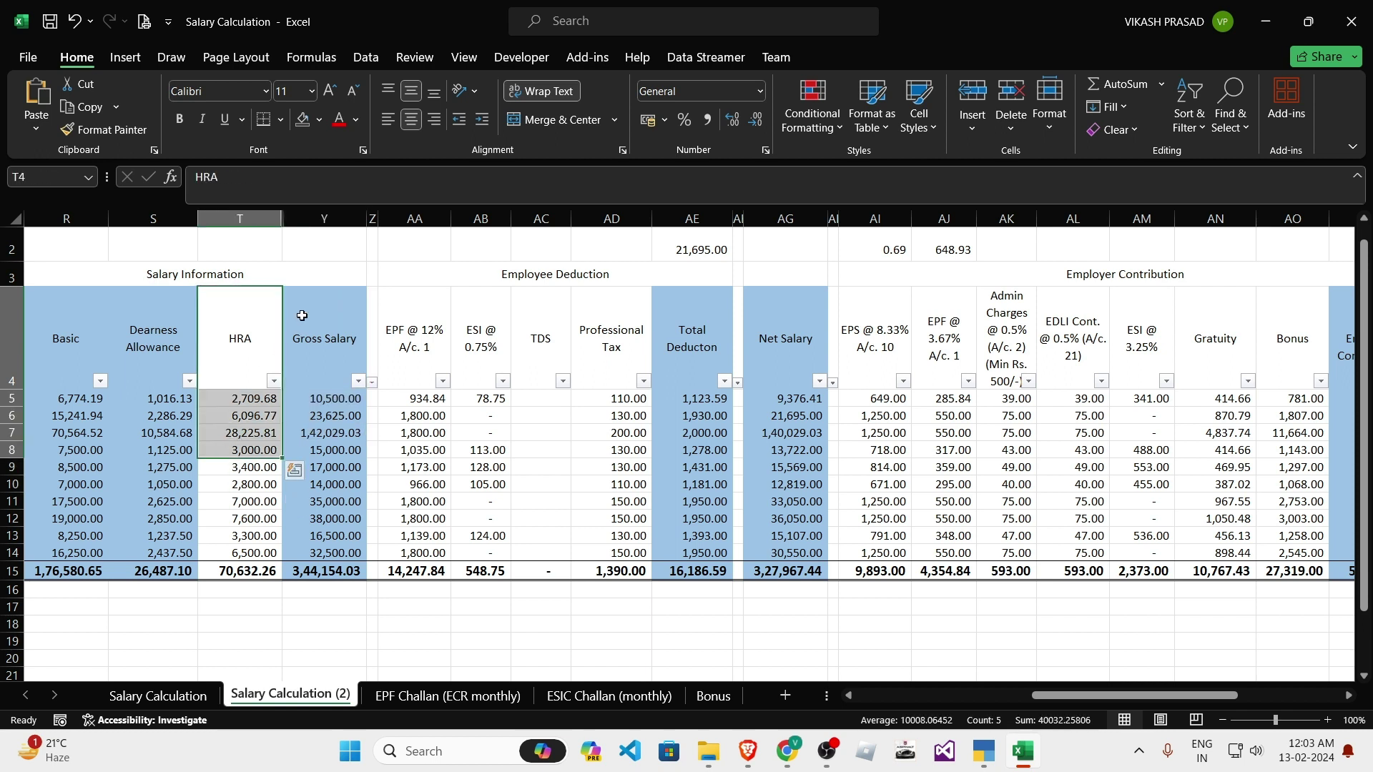
left_click_drag(301, 318, 309, 416)
left_click_drag(235, 314, 238, 410)
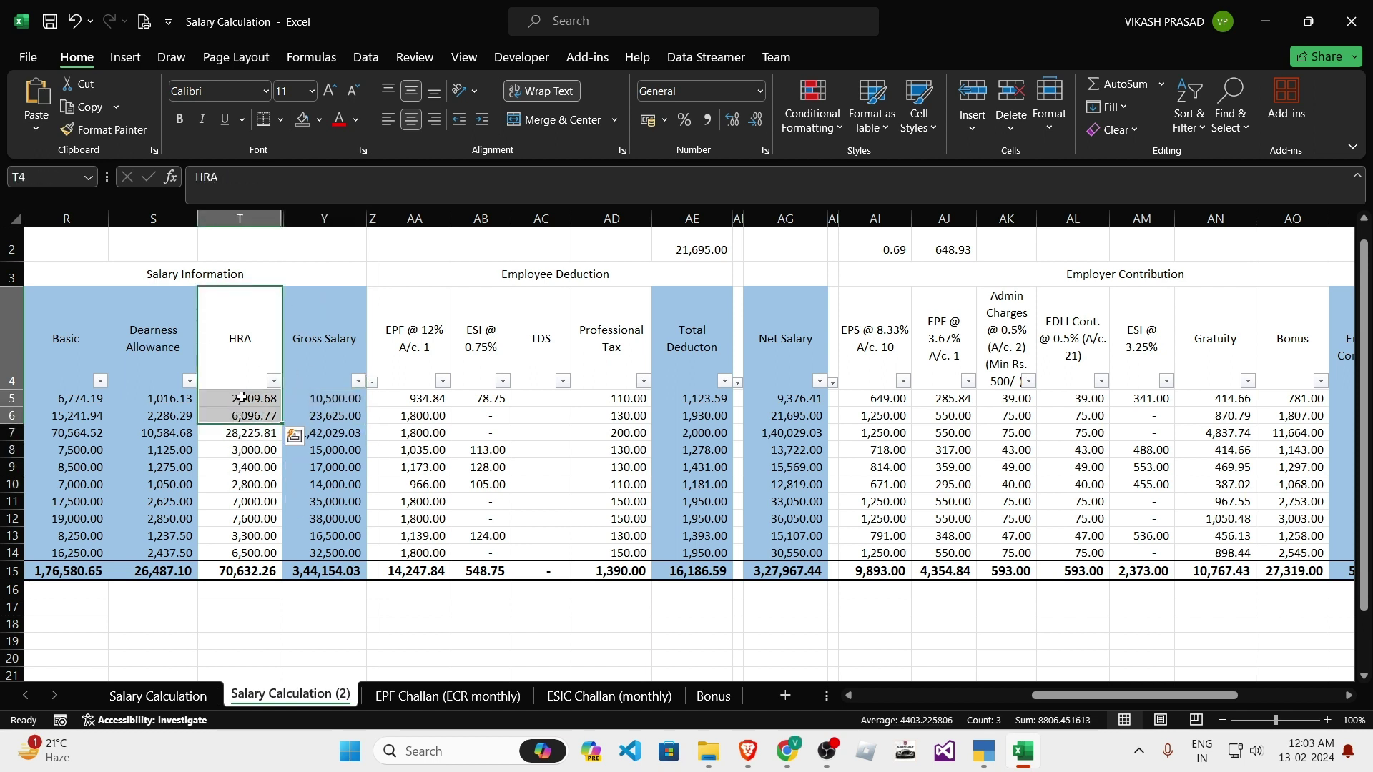
left_click_drag(224, 318, 309, 467)
left_click(300, 322)
left_click(127, 369)
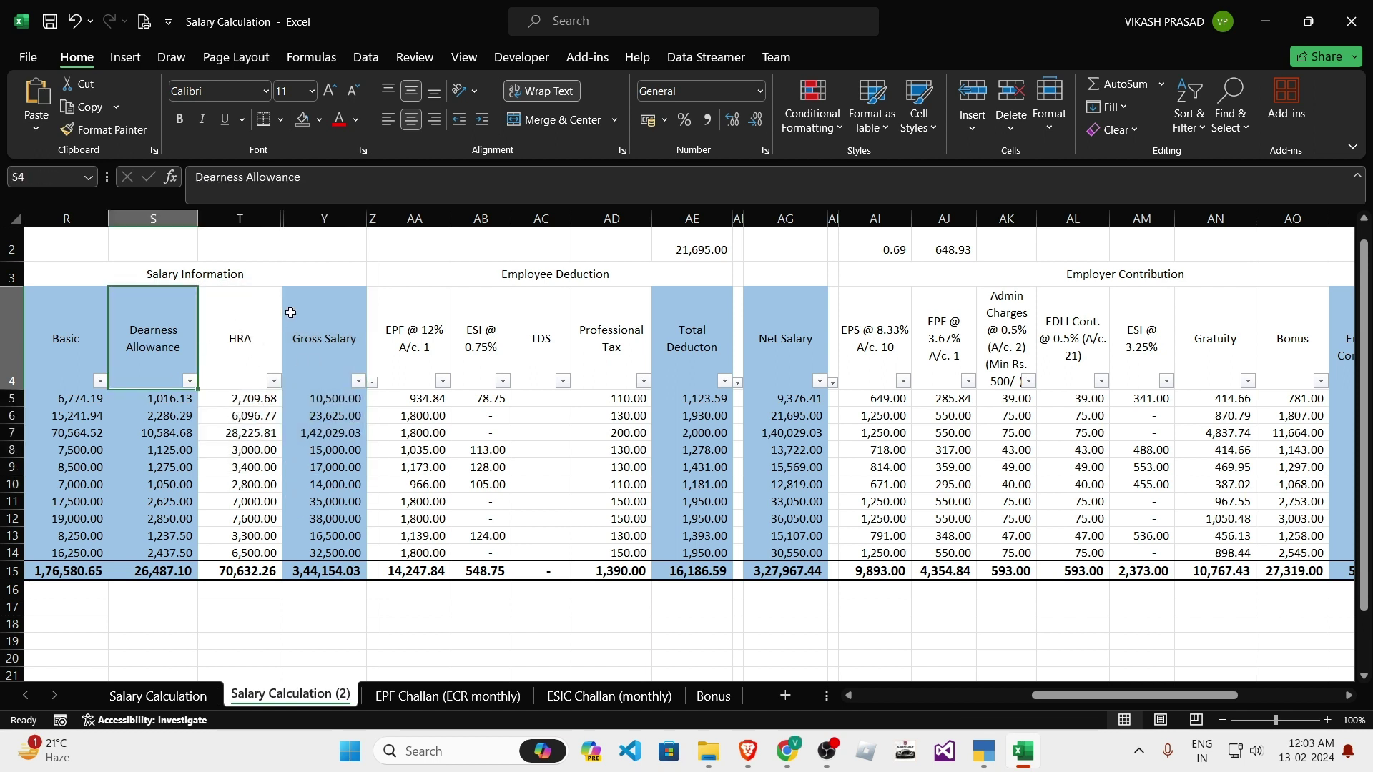
left_click_drag(301, 323, 315, 432)
left_click_drag(317, 372, 332, 418)
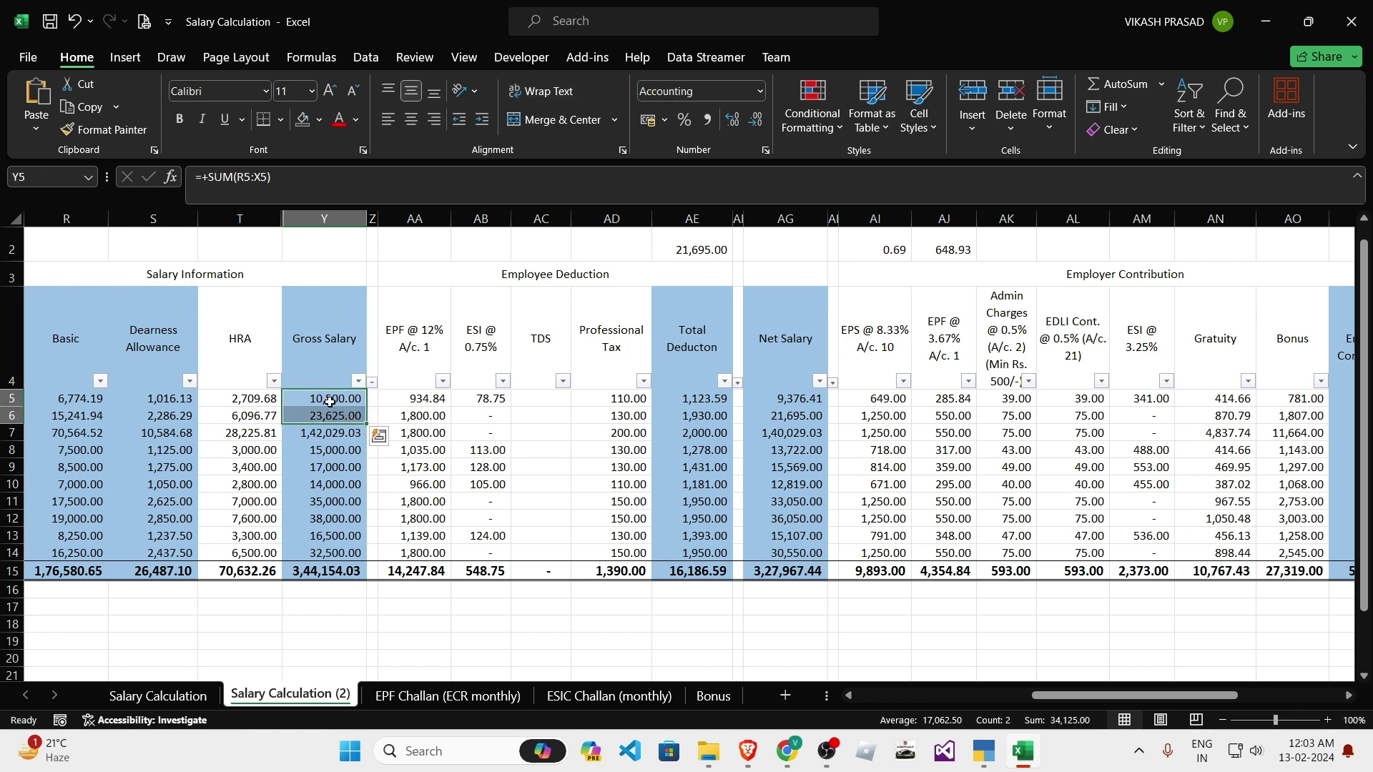
left_click(488, 400)
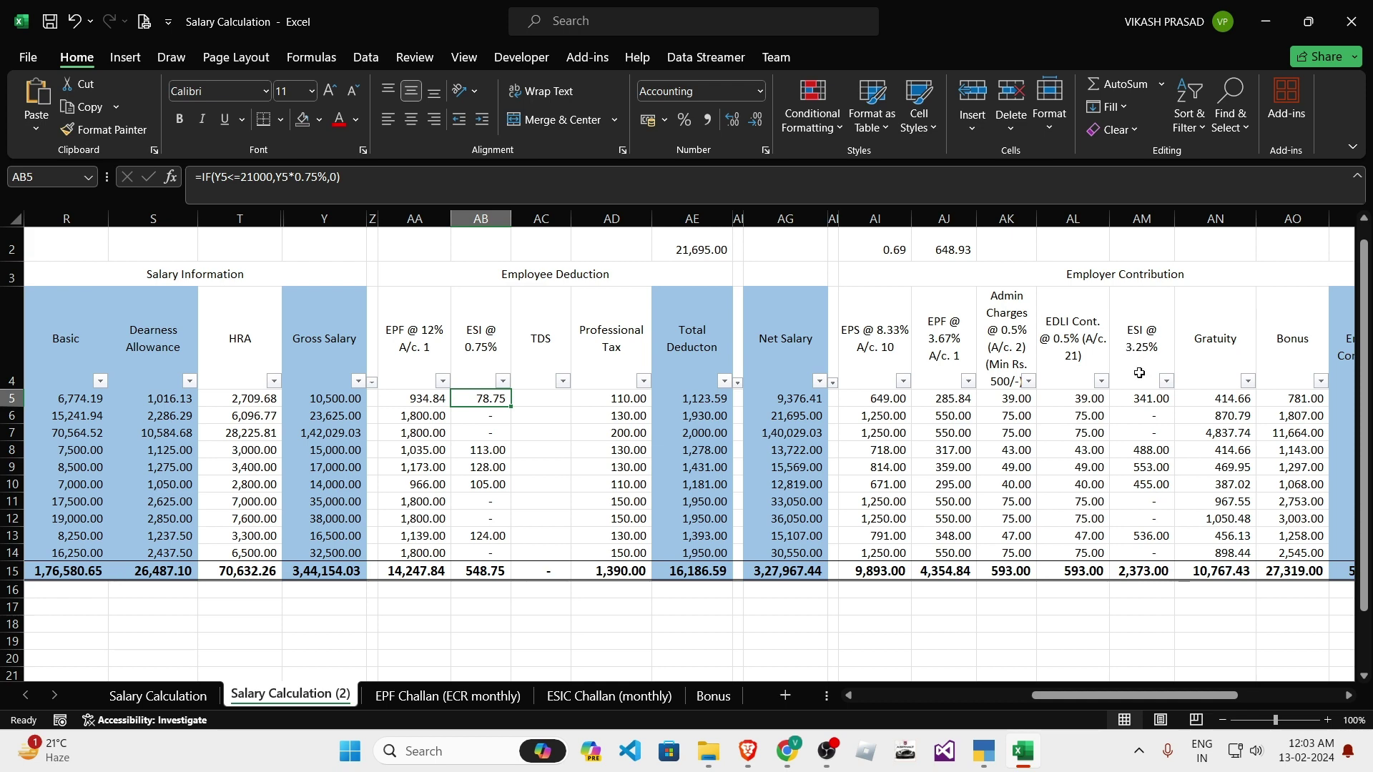
left_click(1144, 398)
Step: Switch to TallyPrime, end the formula, and add a percentage slab of 0.75% for amounts up to 21,000
key("alt+Tab")
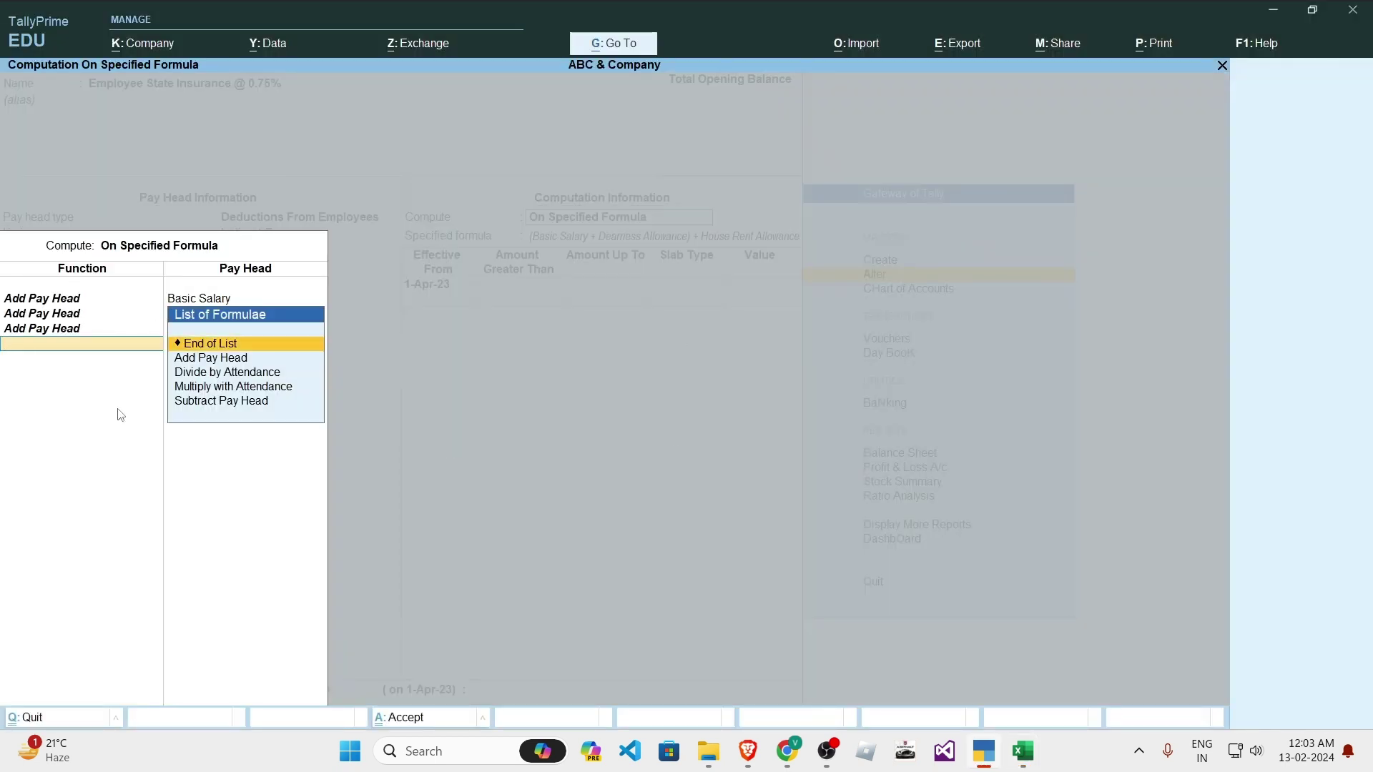
key("Return")
key("Return")
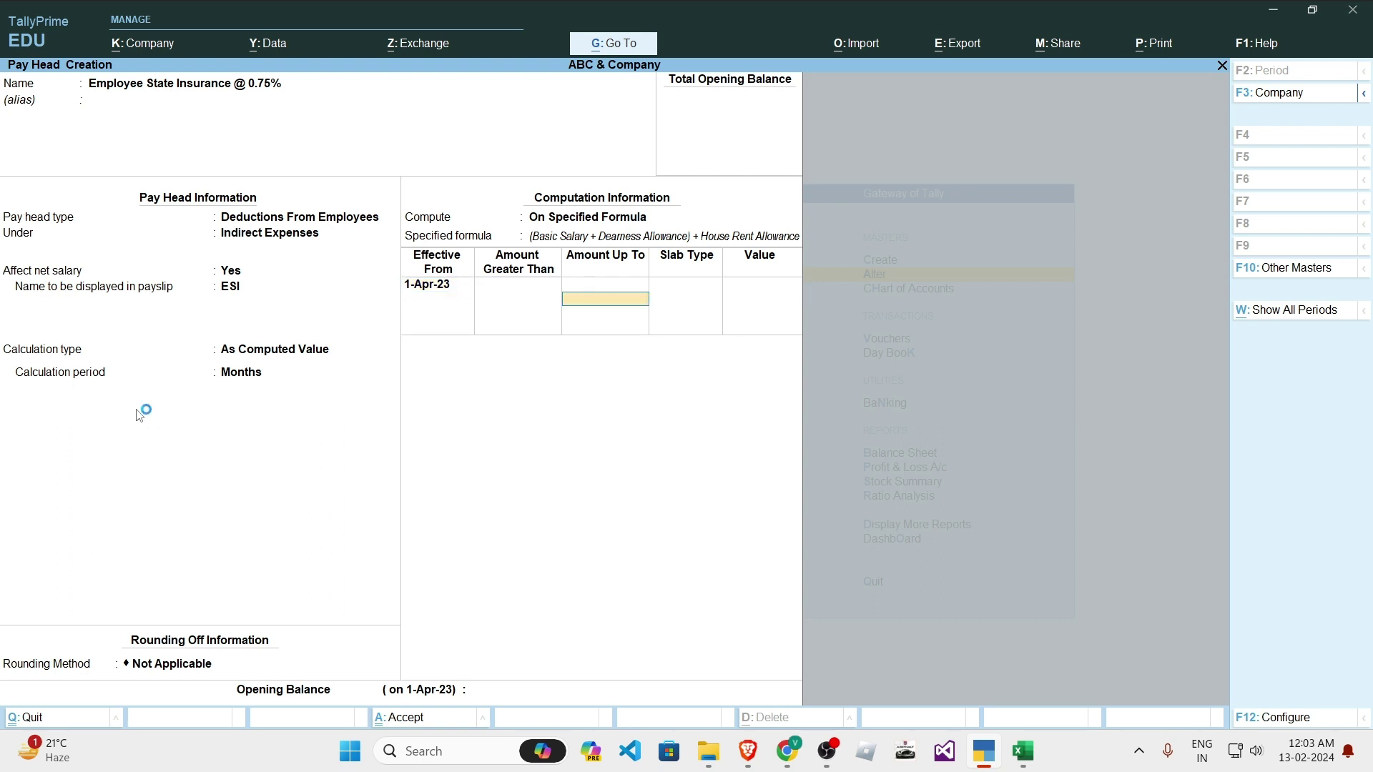
type("21,000")
key("Return")
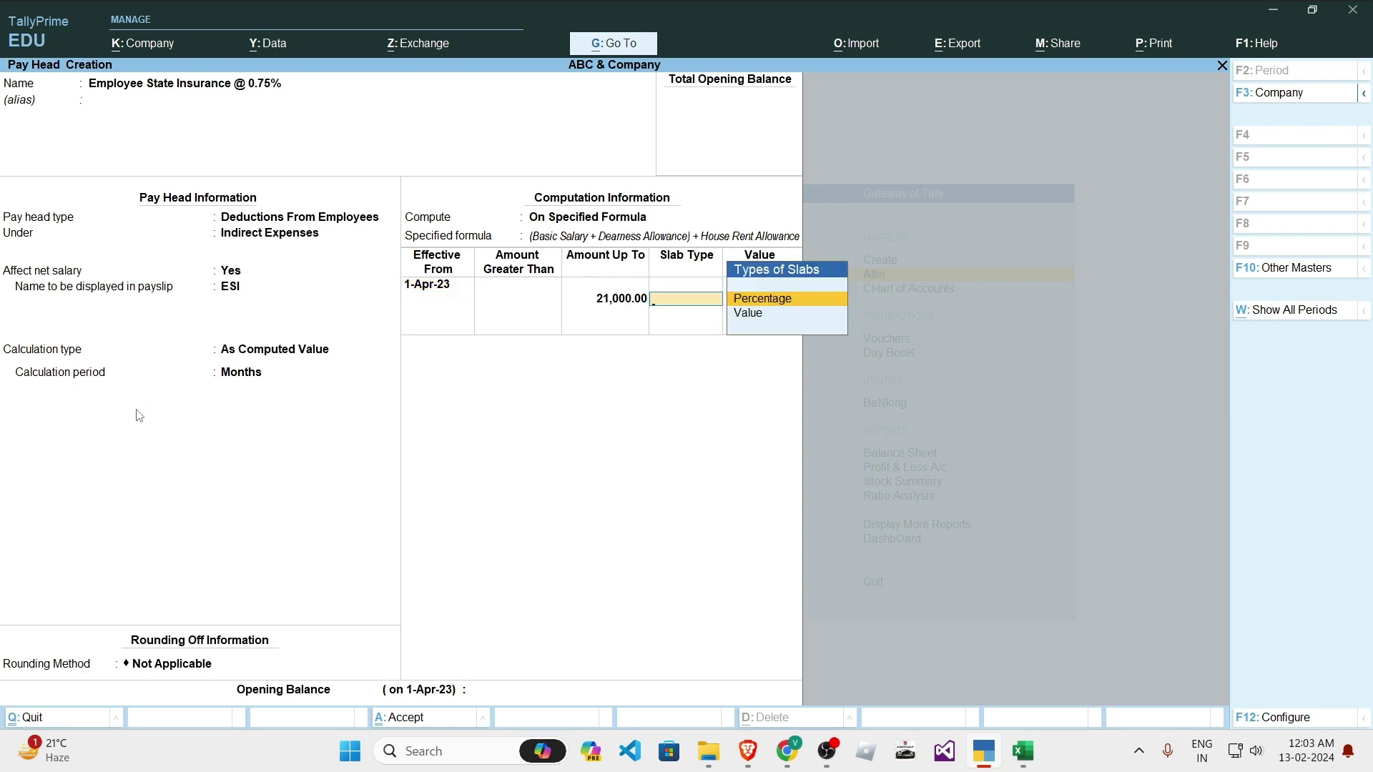
key("Return")
type("0.75")
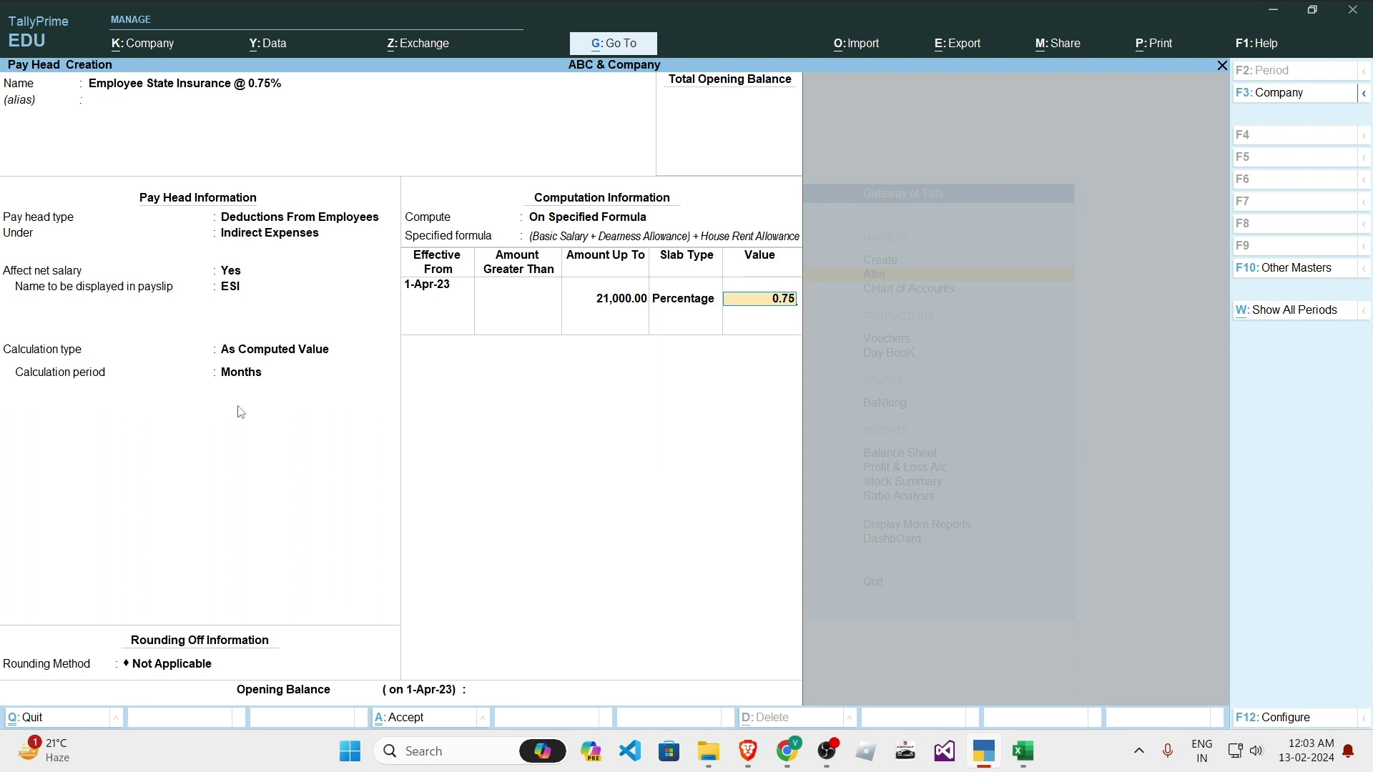
key("Return")
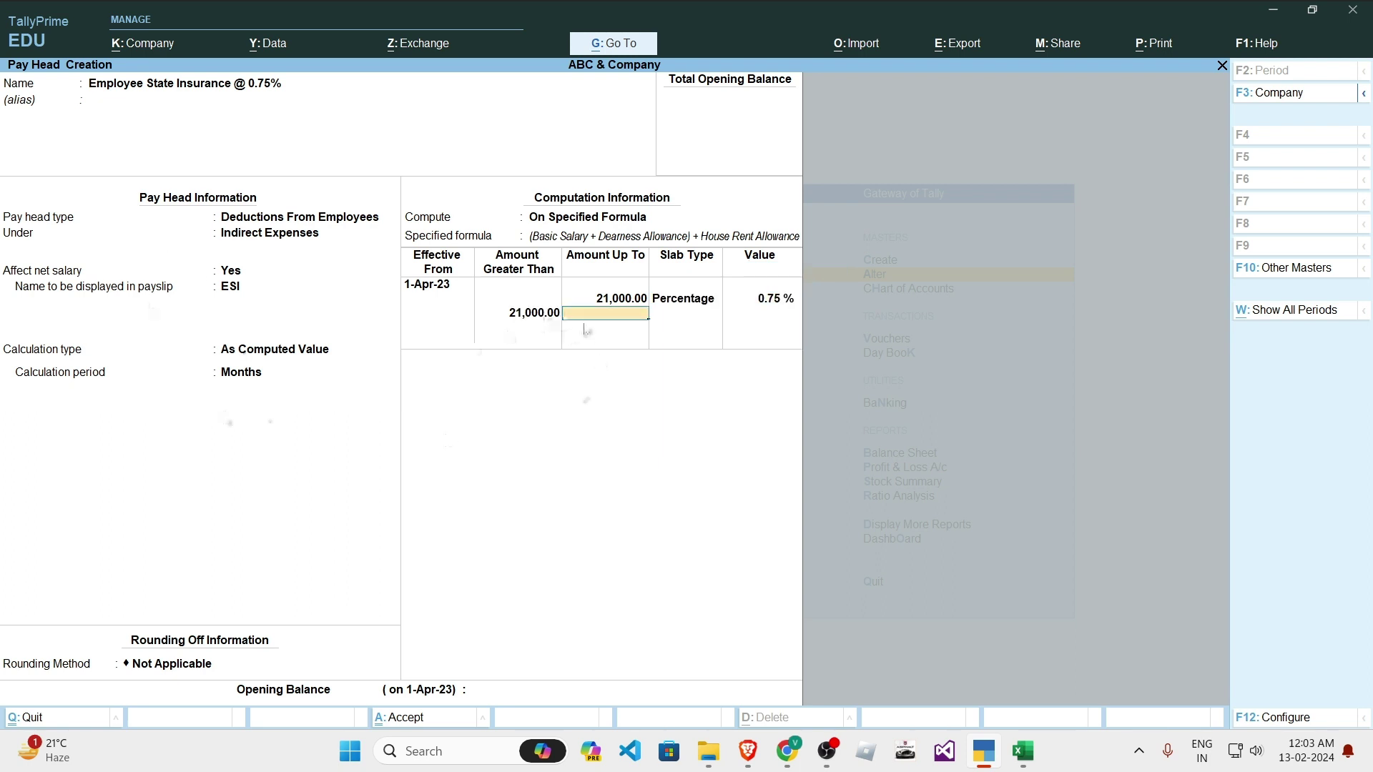
Step: Set the slab above 21,000 to 0 percent, leave the opening balance blank, and save the pay head
key("Return")
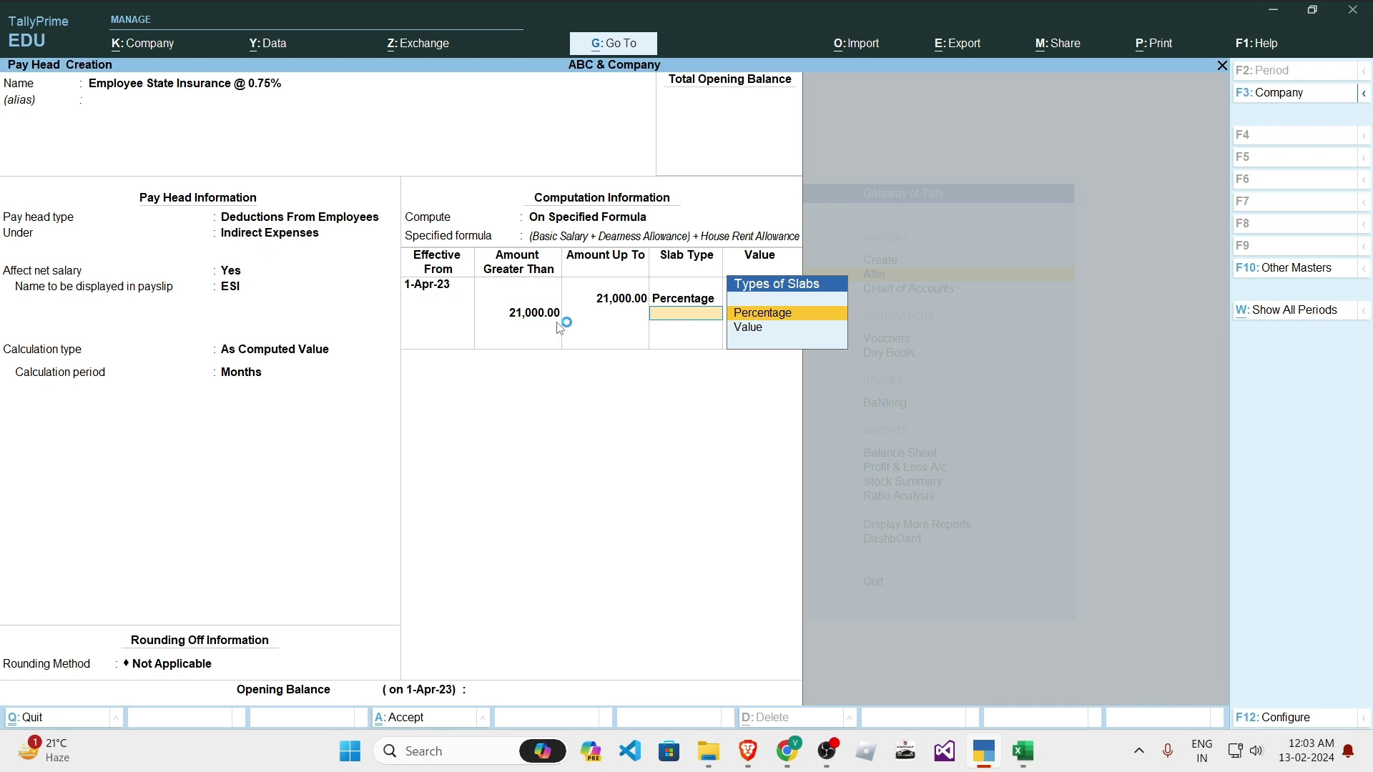
key("Return")
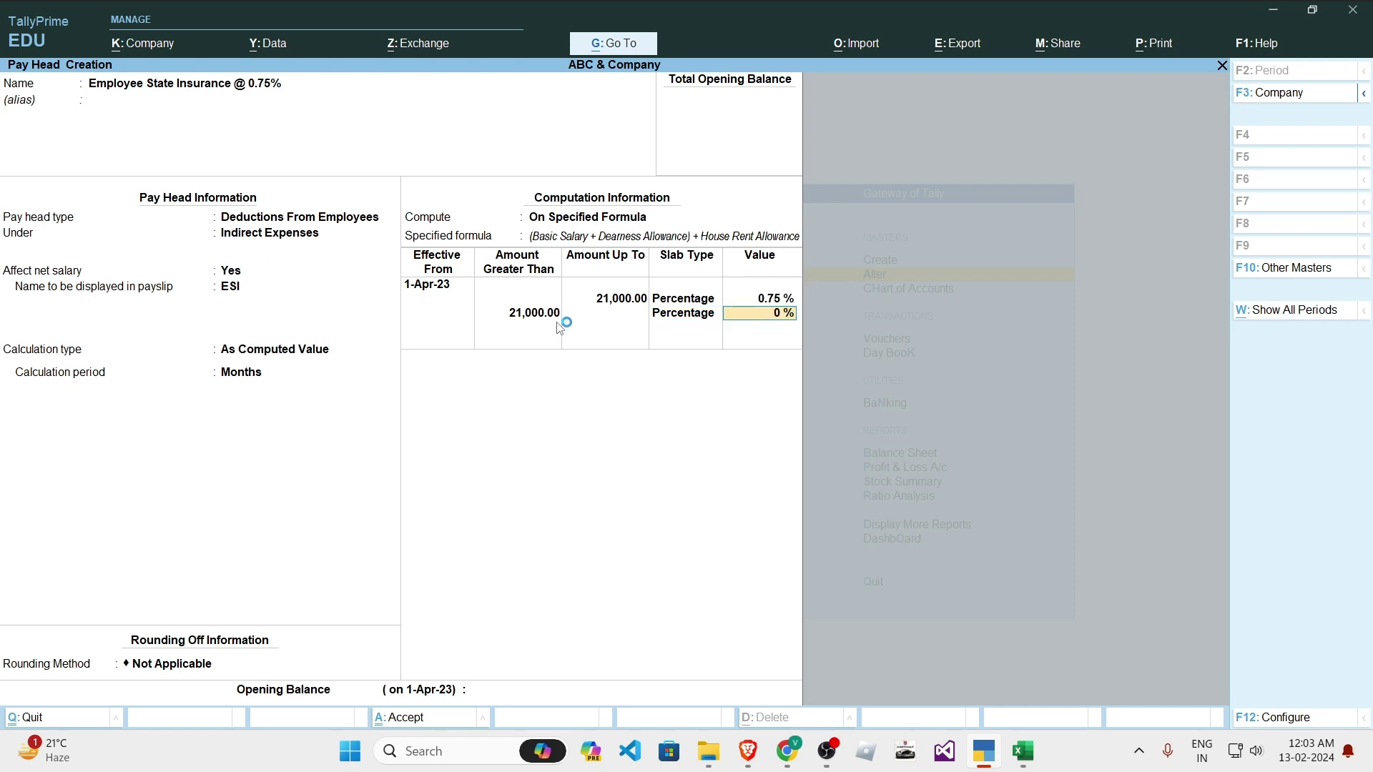
key("Return")
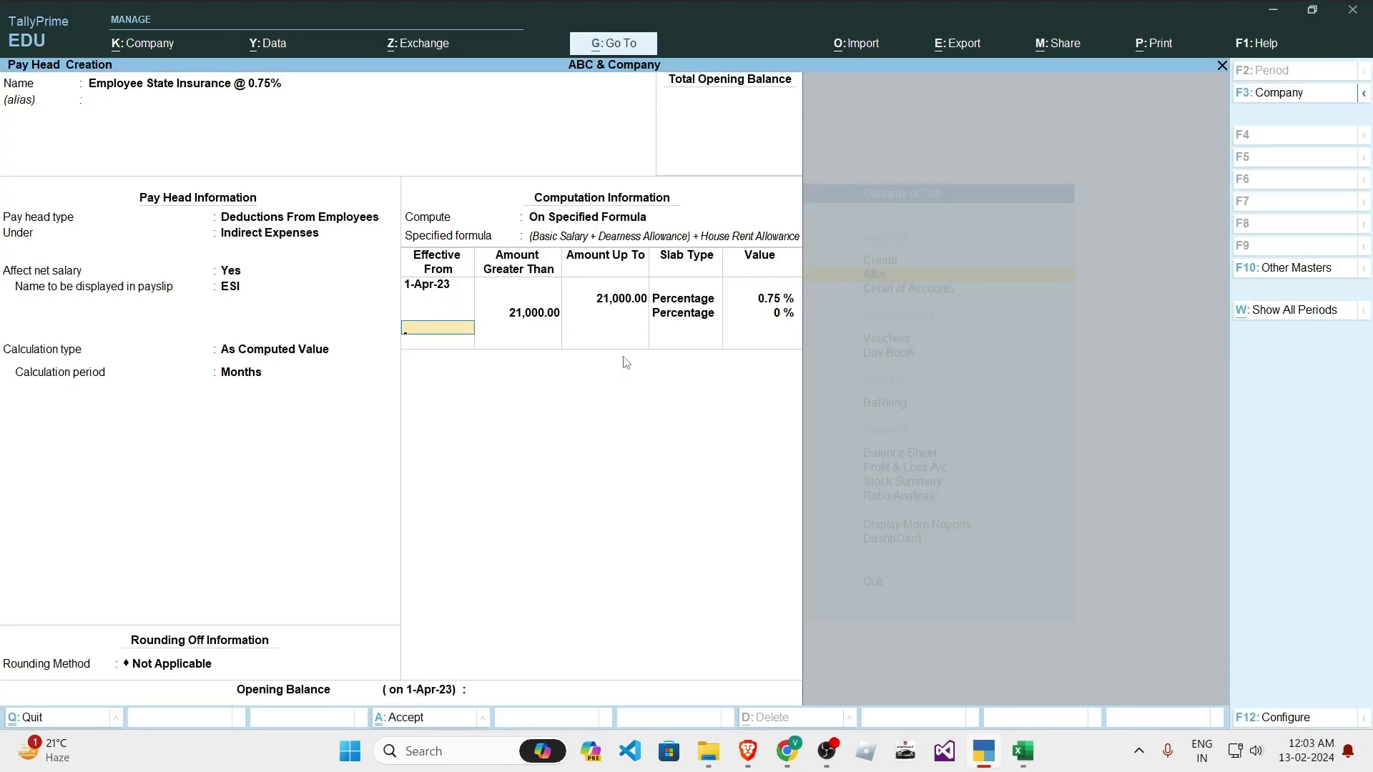
key("Return")
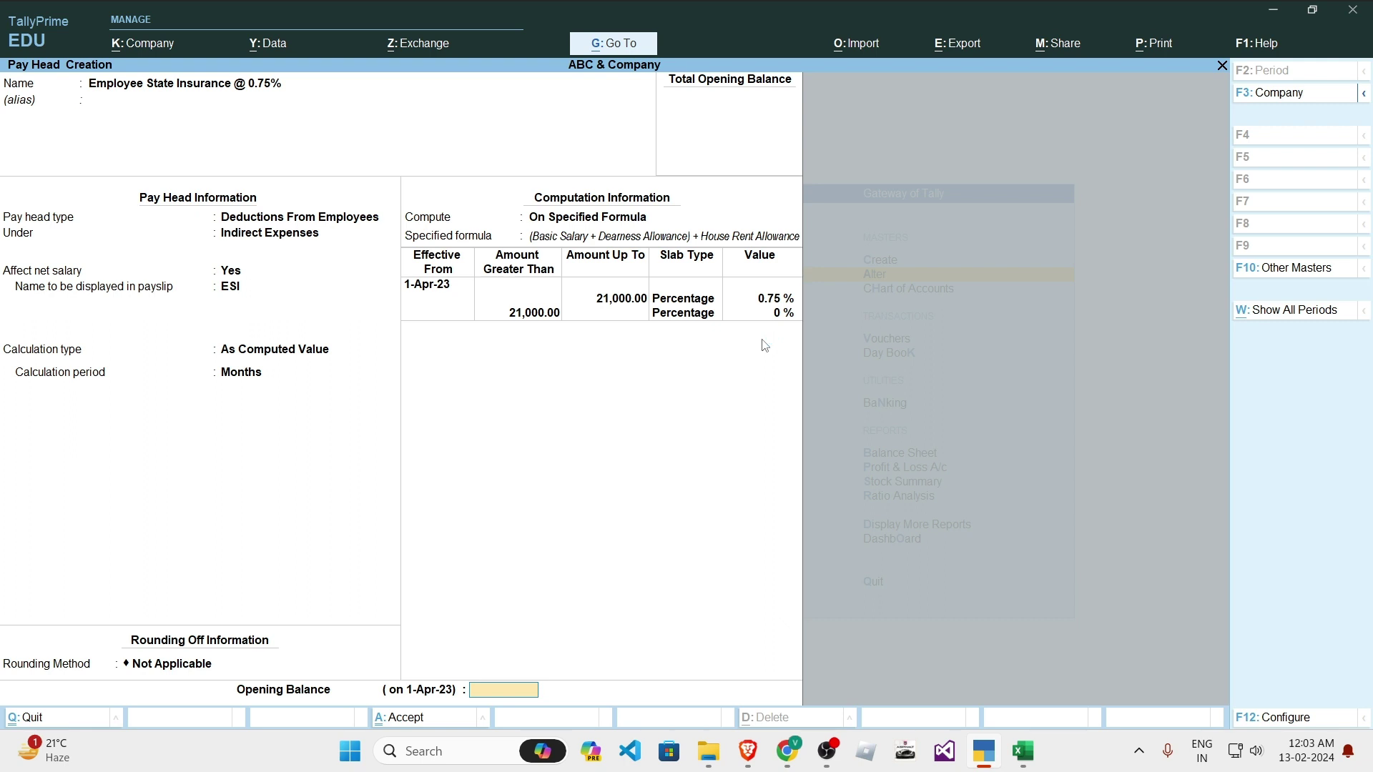
key("Return")
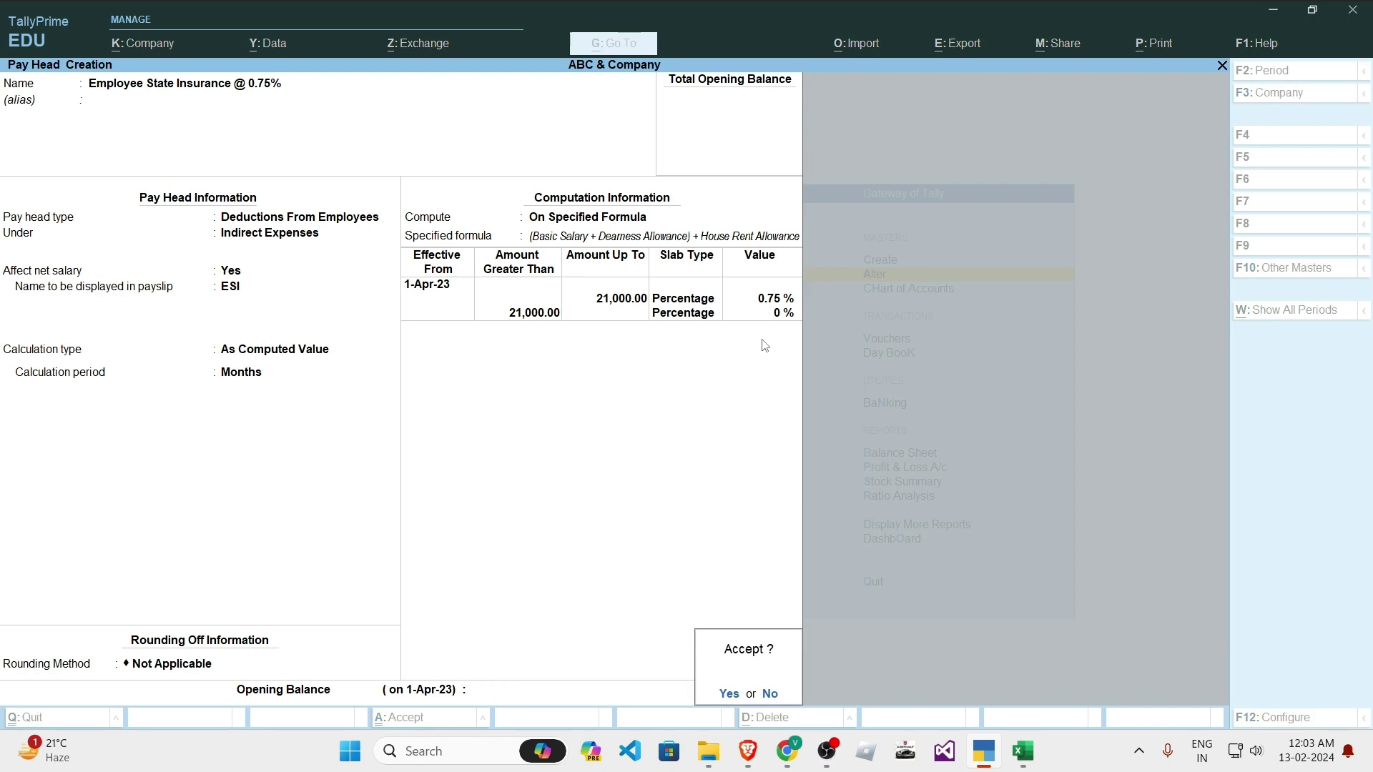
Step: Switch to Excel and check the ESI @ 3.25% column under Employer Contribution
key("alt+Tab")
left_click(1144, 330)
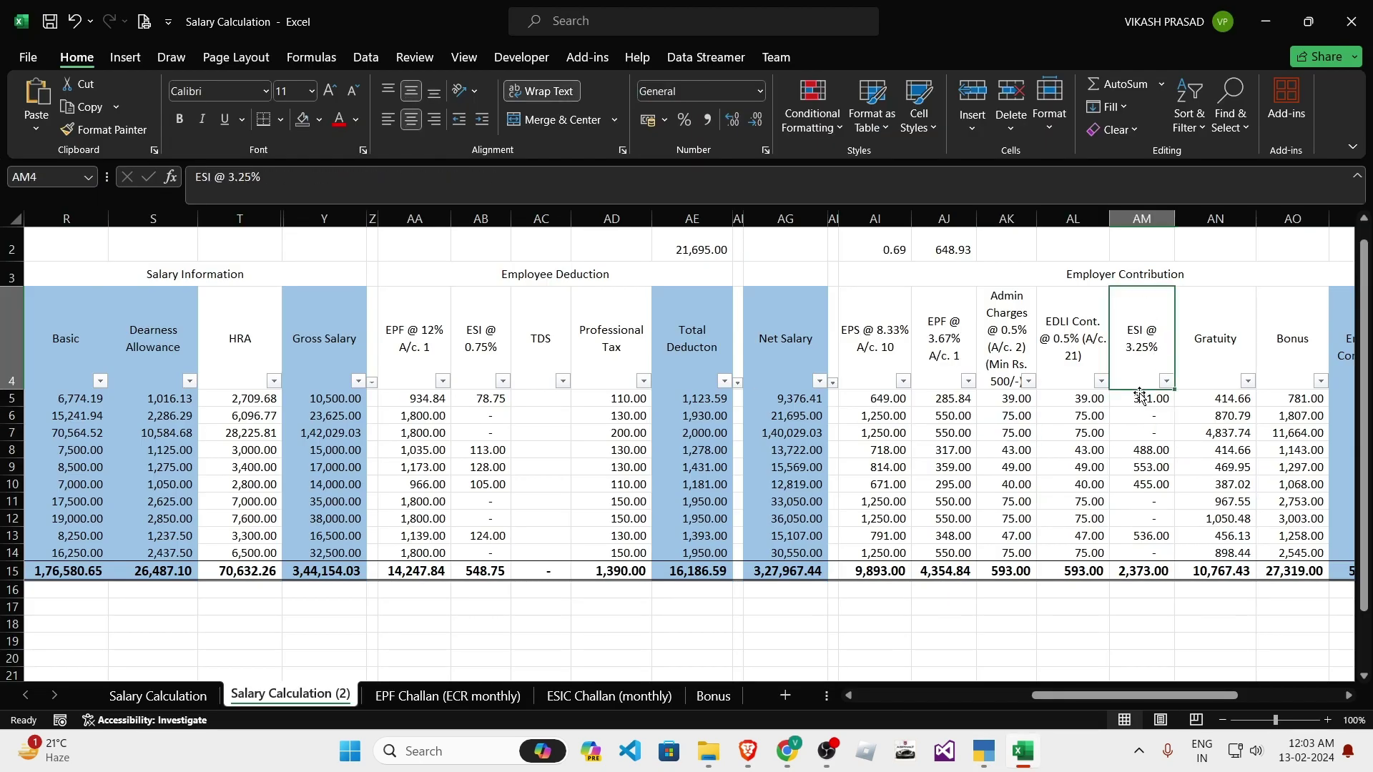
Step: Switch to TallyPrime and name the new pay head Employer State Insurance @ 3.25%, without an alias
key("alt+Tab")
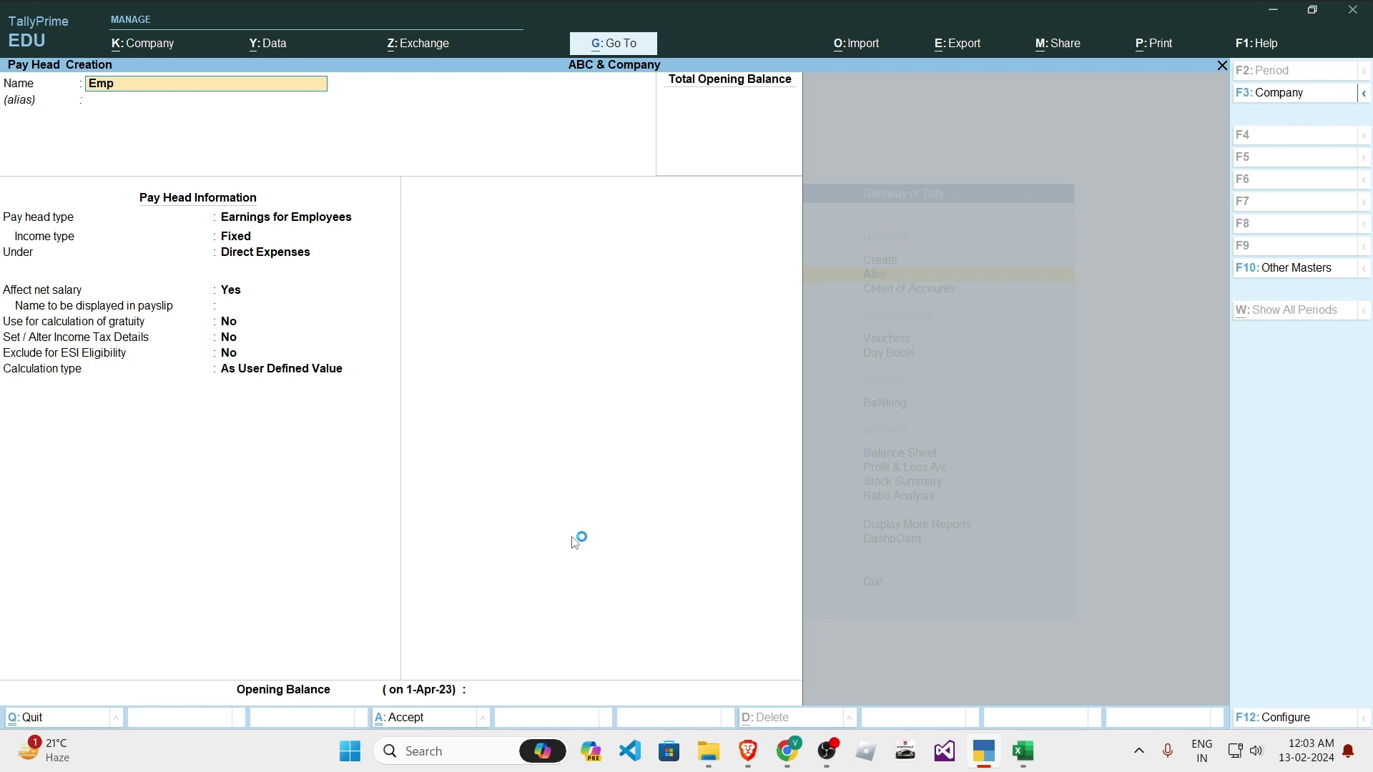
type("Employer Sta")
key("BackSpace")
key("BackSpace")
key("BackSpace")
key("BackSpace")
key("BackSpace")
key("BackSpace")
key("BackSpace")
key("BackSpace")
key("BackSpace")
type("Insurance @ 3.25")
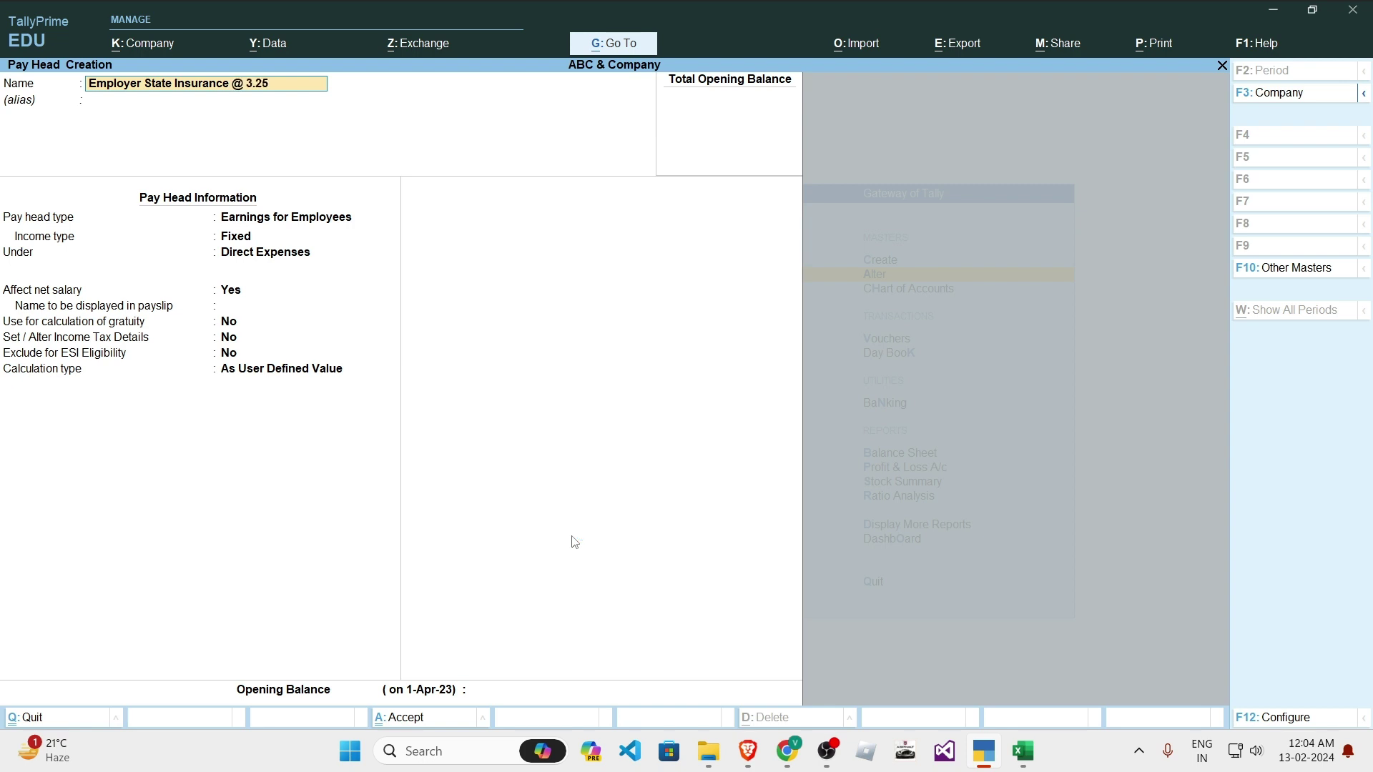
key("Return")
key("Return")
Step: Set the pay head type to Employer's Statutory Contributions with Employee State Insurance as the statutory pay type
key("Return")
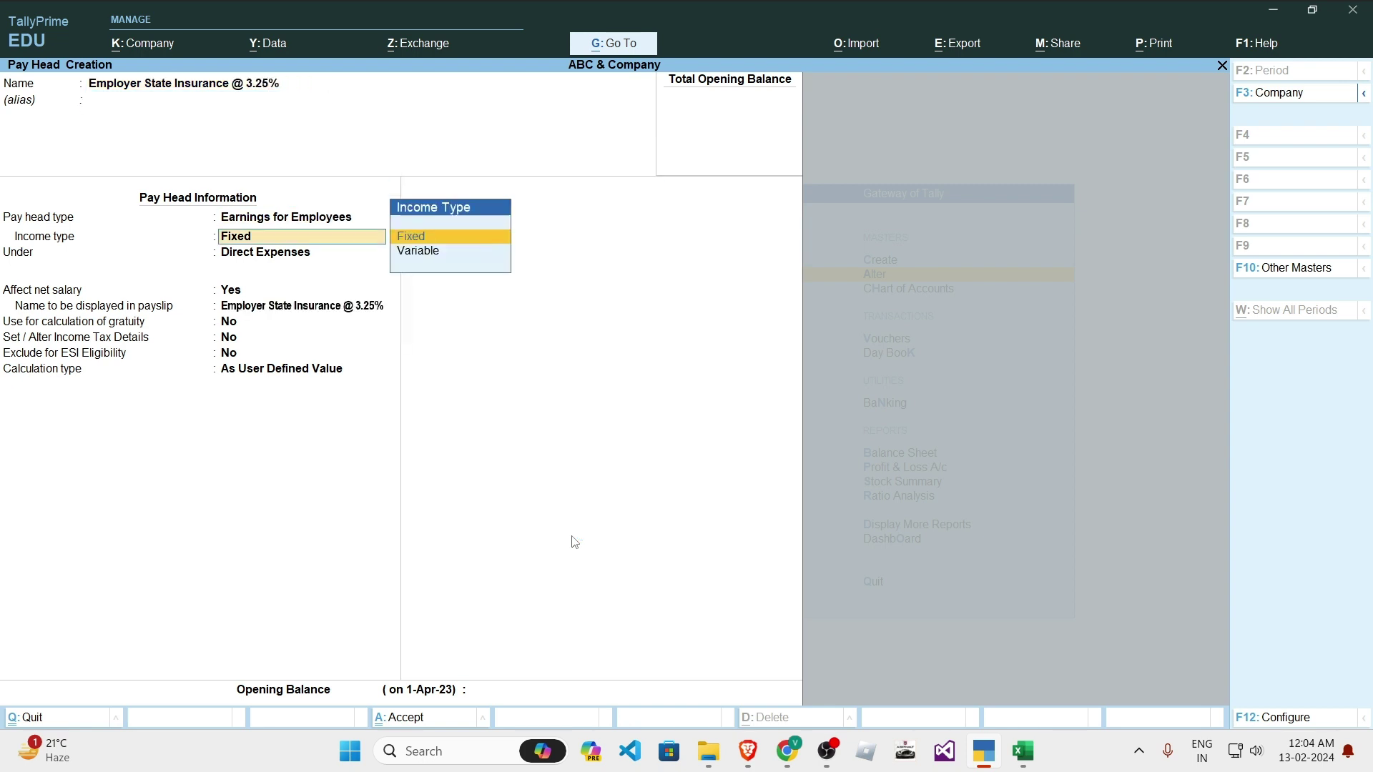
key("BackSpace")
key("Down")
key("Down")
key("Down")
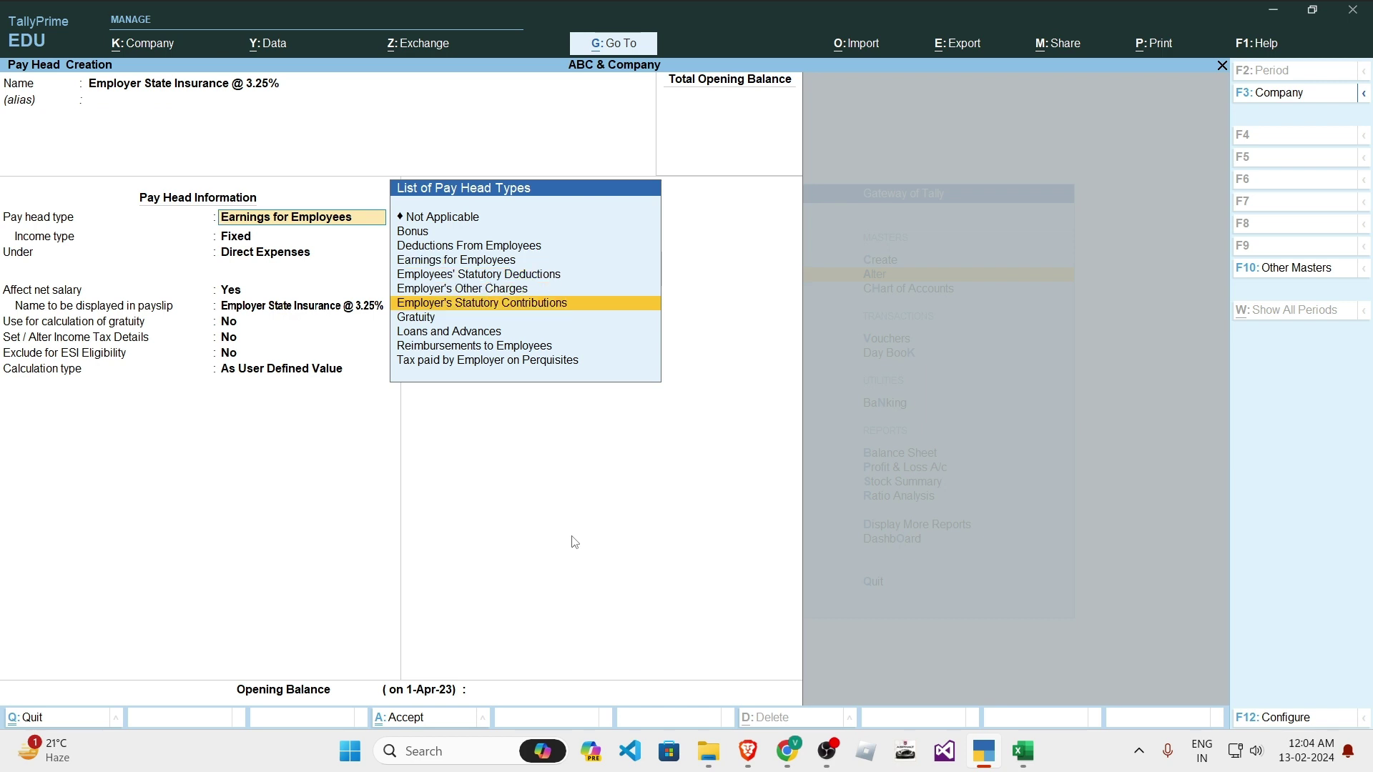
key("Return")
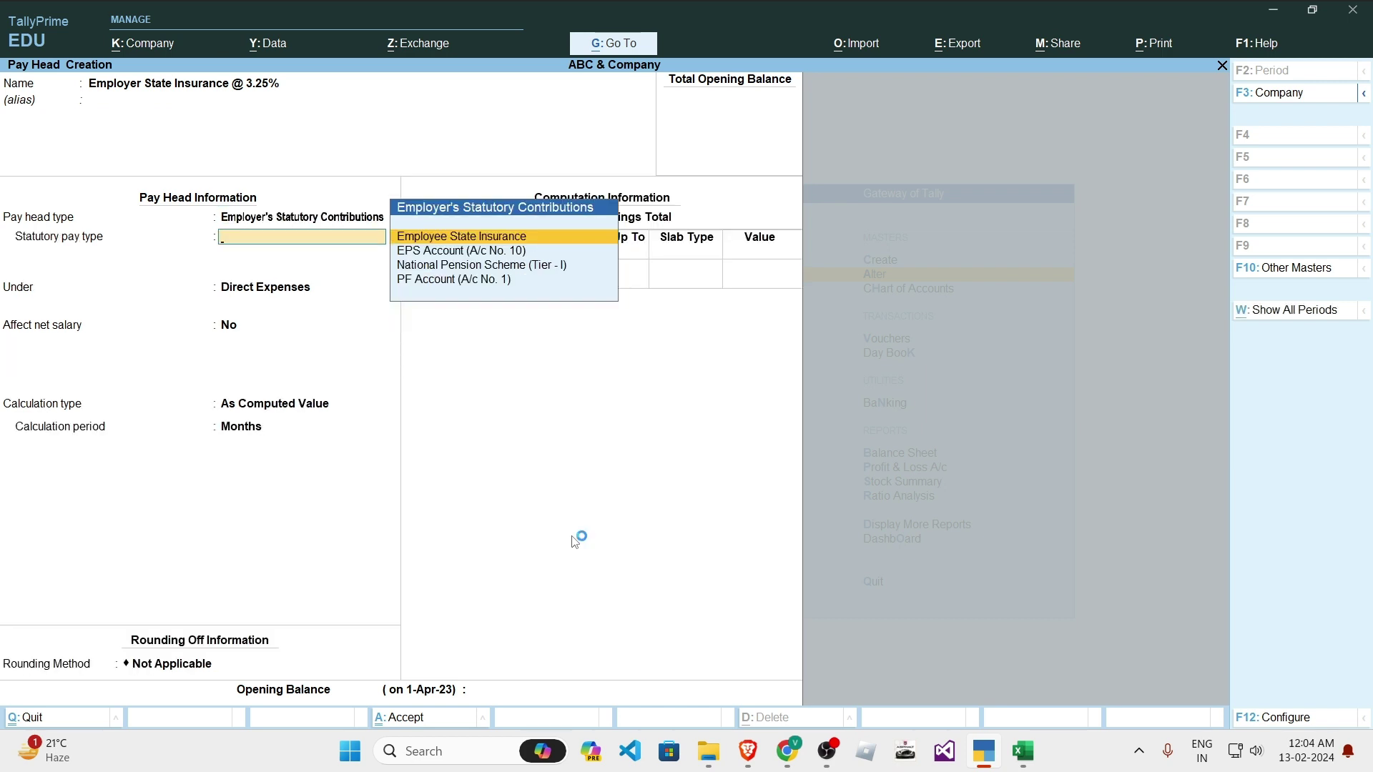
key("Return")
Step: Place the employer pay head under Indirect Expenses and keep it from affecting net salary
key("Down")
key("Down")
key("Down")
key("Return")
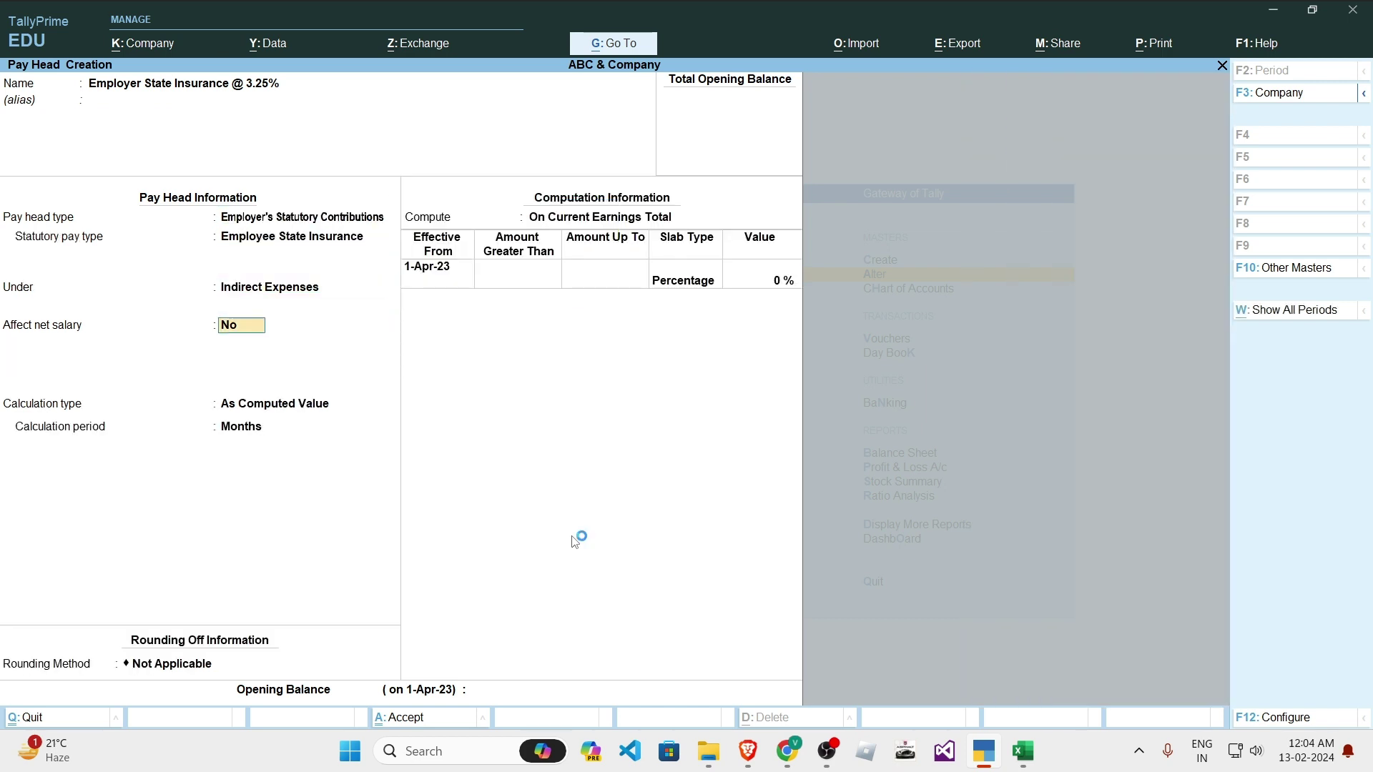
key("Return")
Step: Set the employer ESI pay head to compute On Specified Formula and open its formula definition
key("Return")
key("Down")
key("Down")
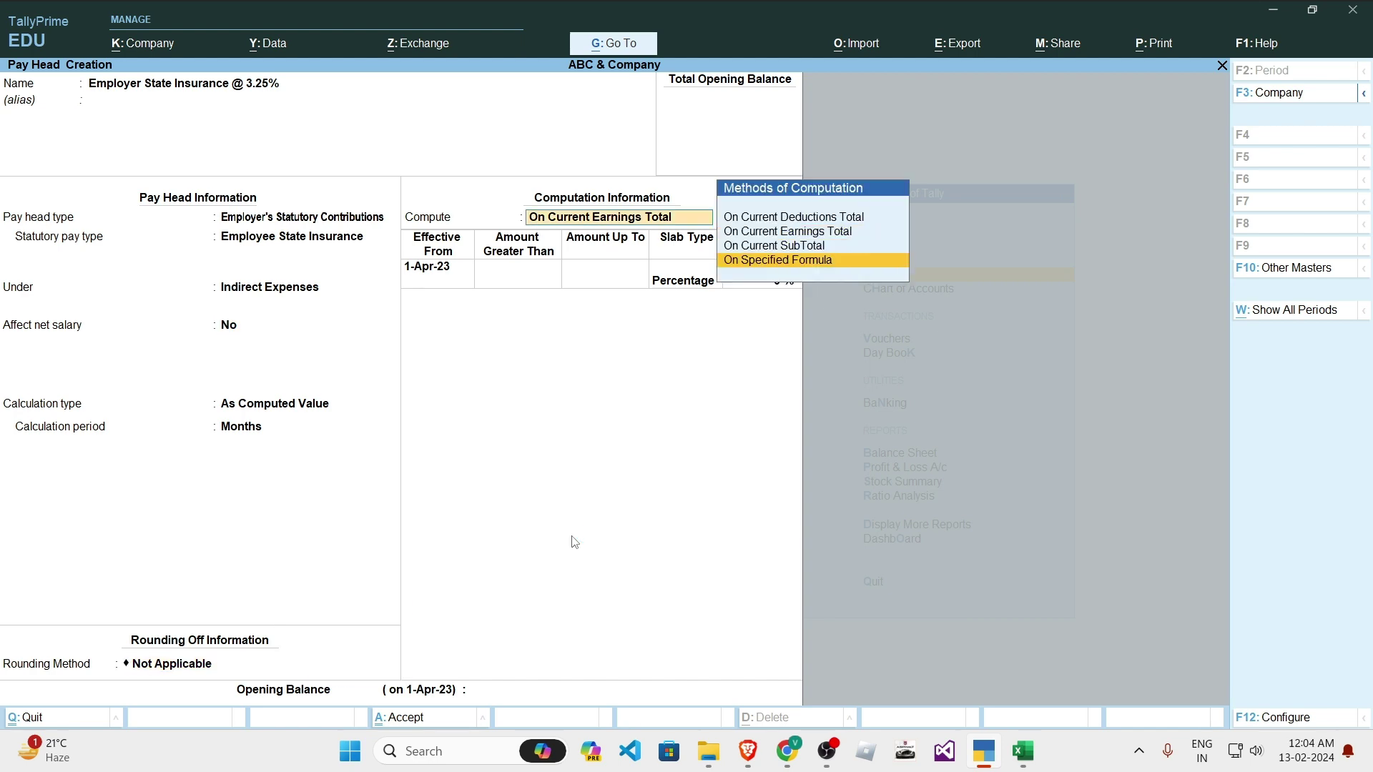
key("Return")
key("Down")
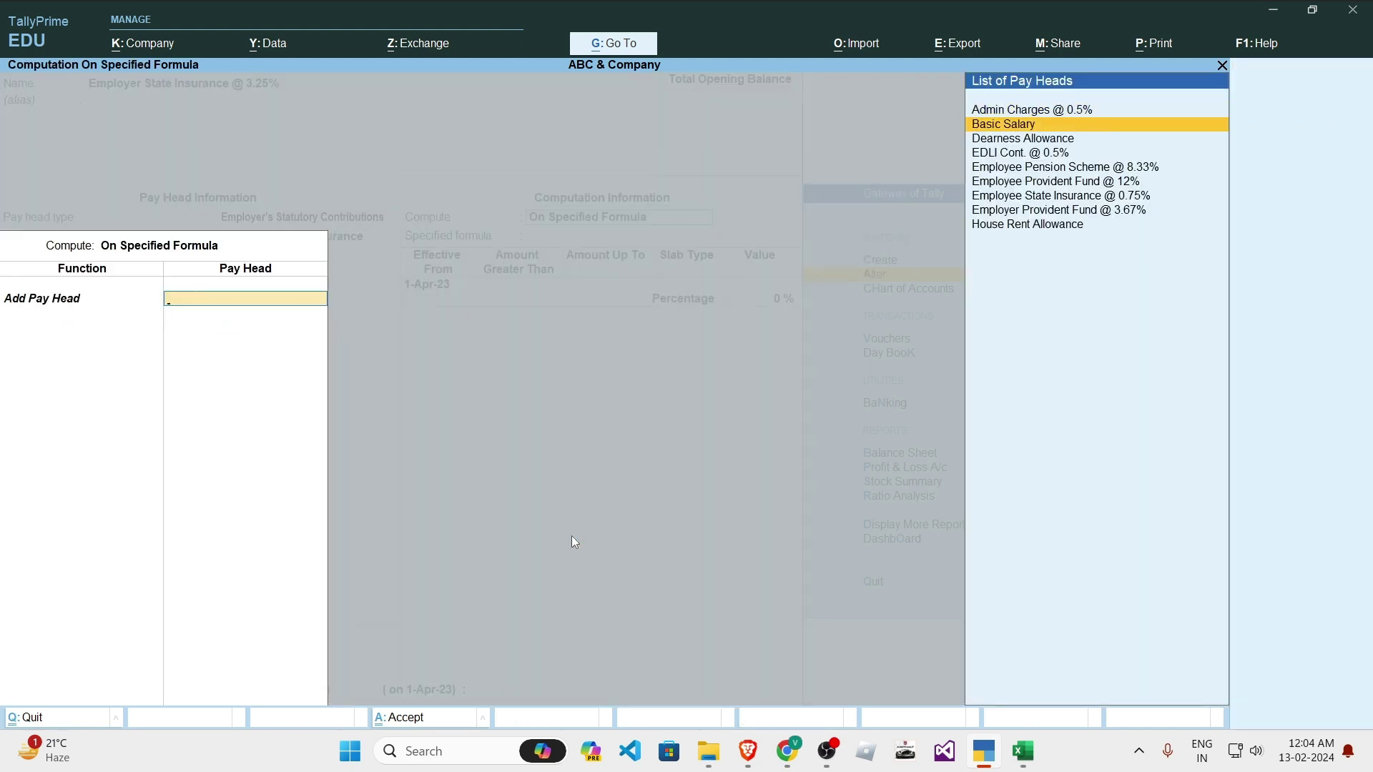
key("Escape")
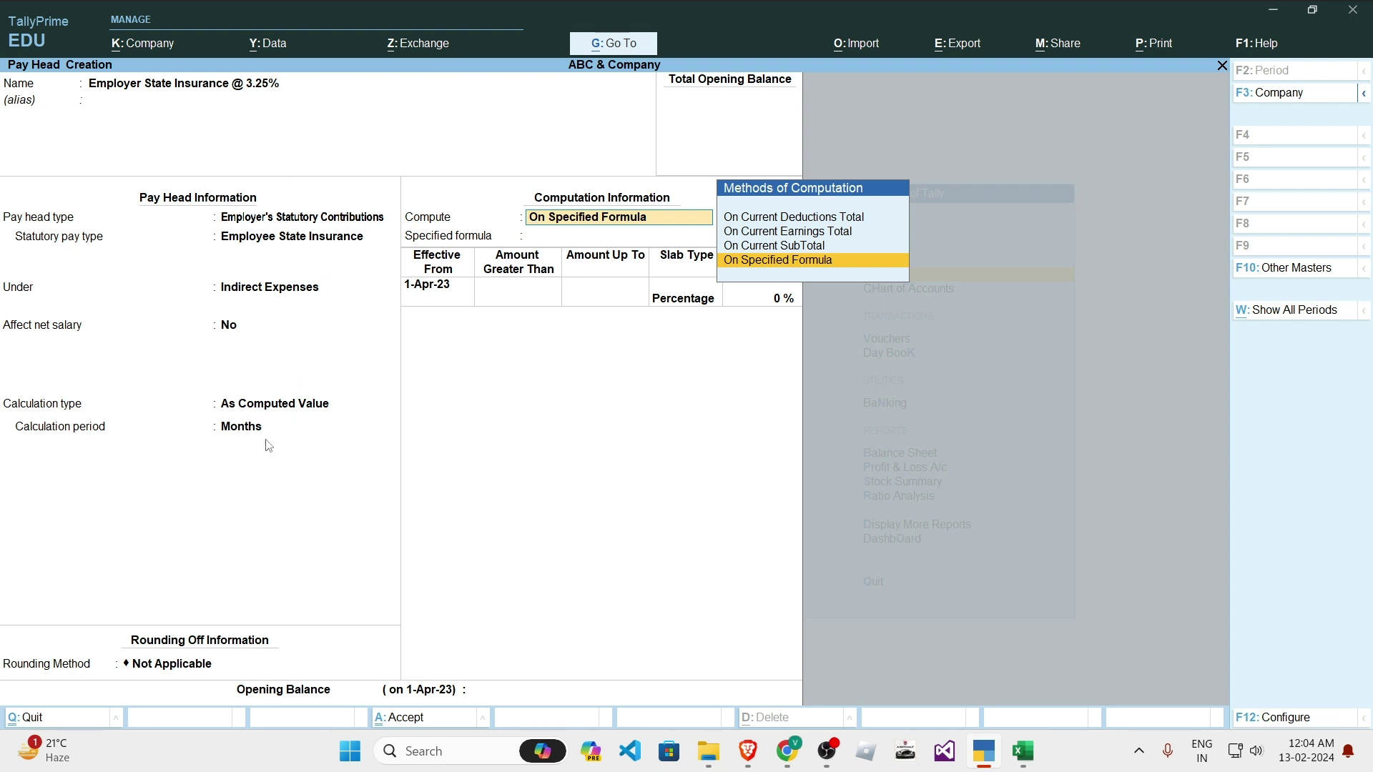
left_click(732, 263)
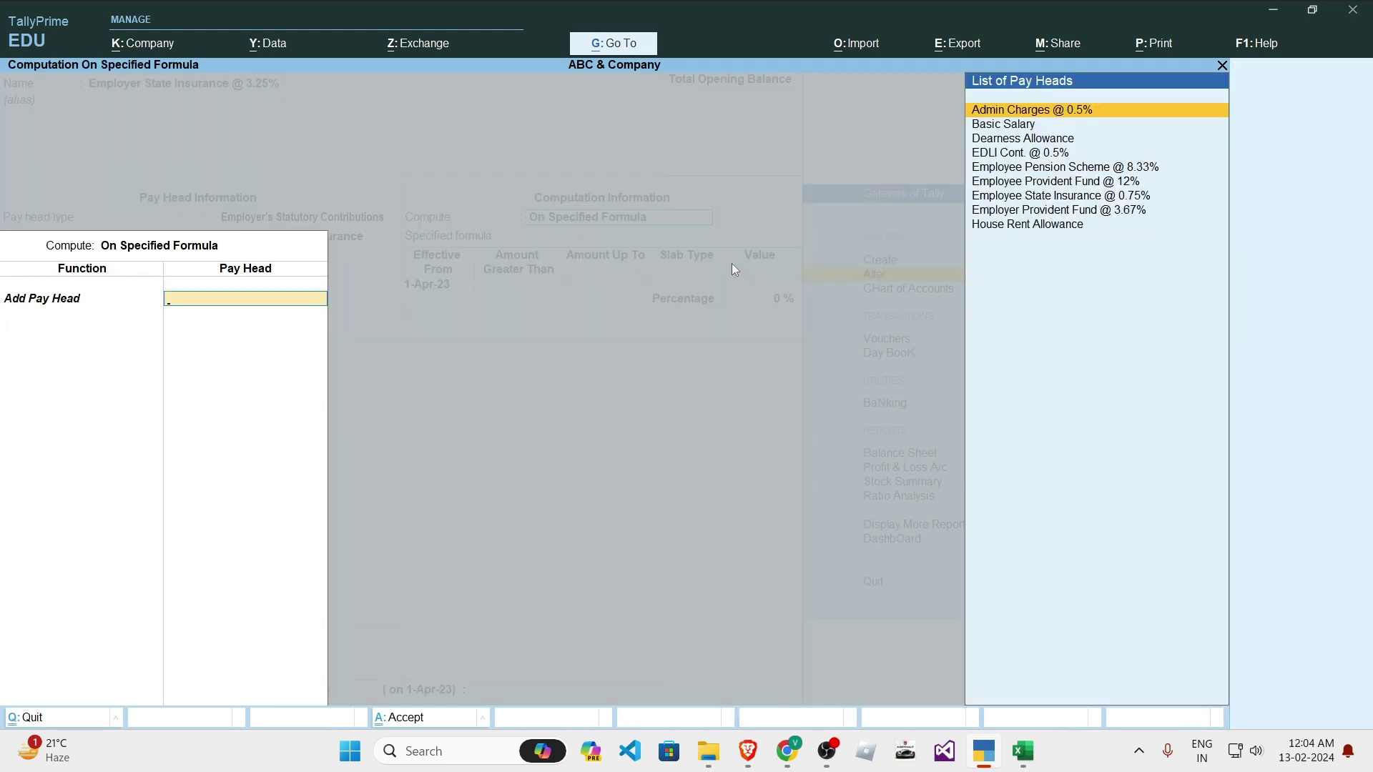
Step: Add Basic Salary and Dearness Allowance to the employer ESI pay head's computation formula
key("Down")
key("Return")
key("Down")
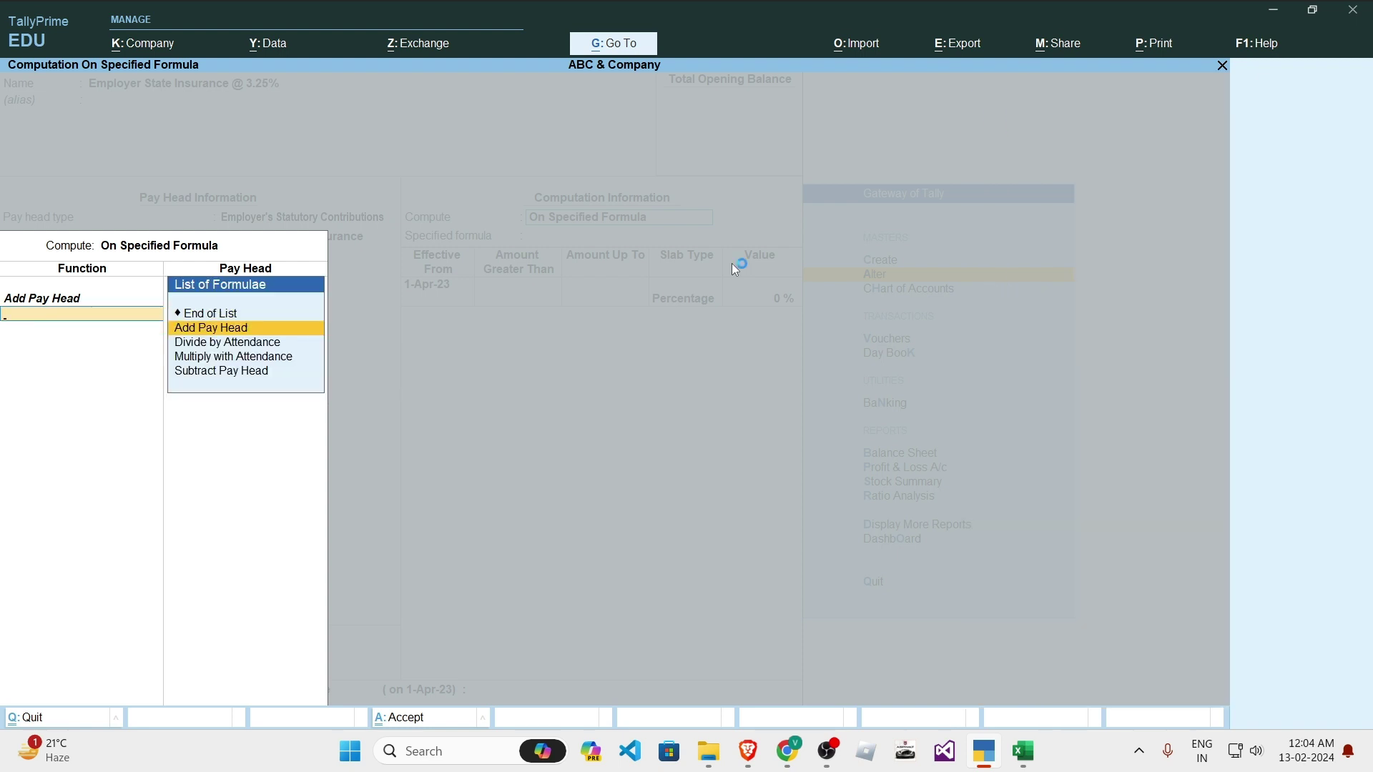
key("Return")
key("Down")
key("Down")
key("Return")
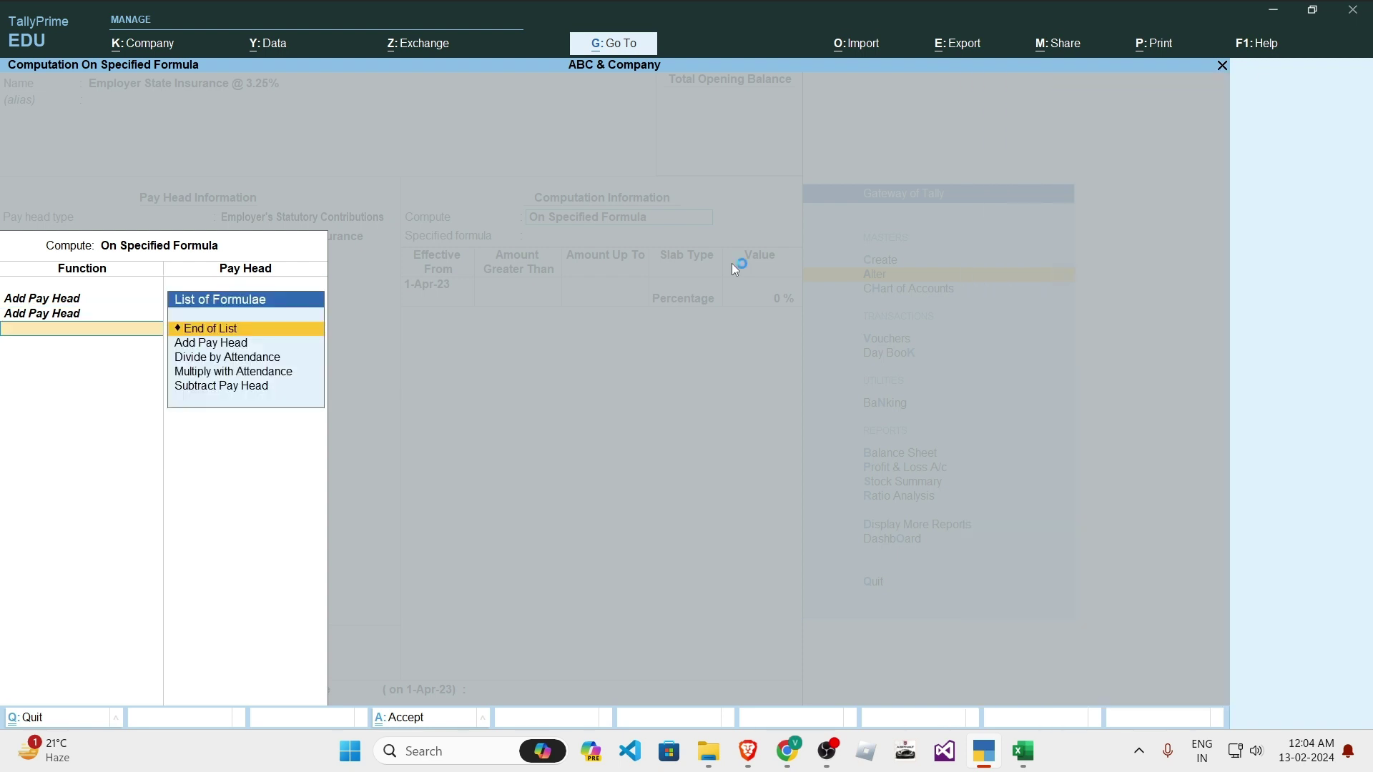
Step: Add House Rent Allowance as the third component of the employer ESI formula and complete the formula definition
key("Down")
key("Down")
key("Down")
key("Up")
key("Up")
key("Return")
key("Down")
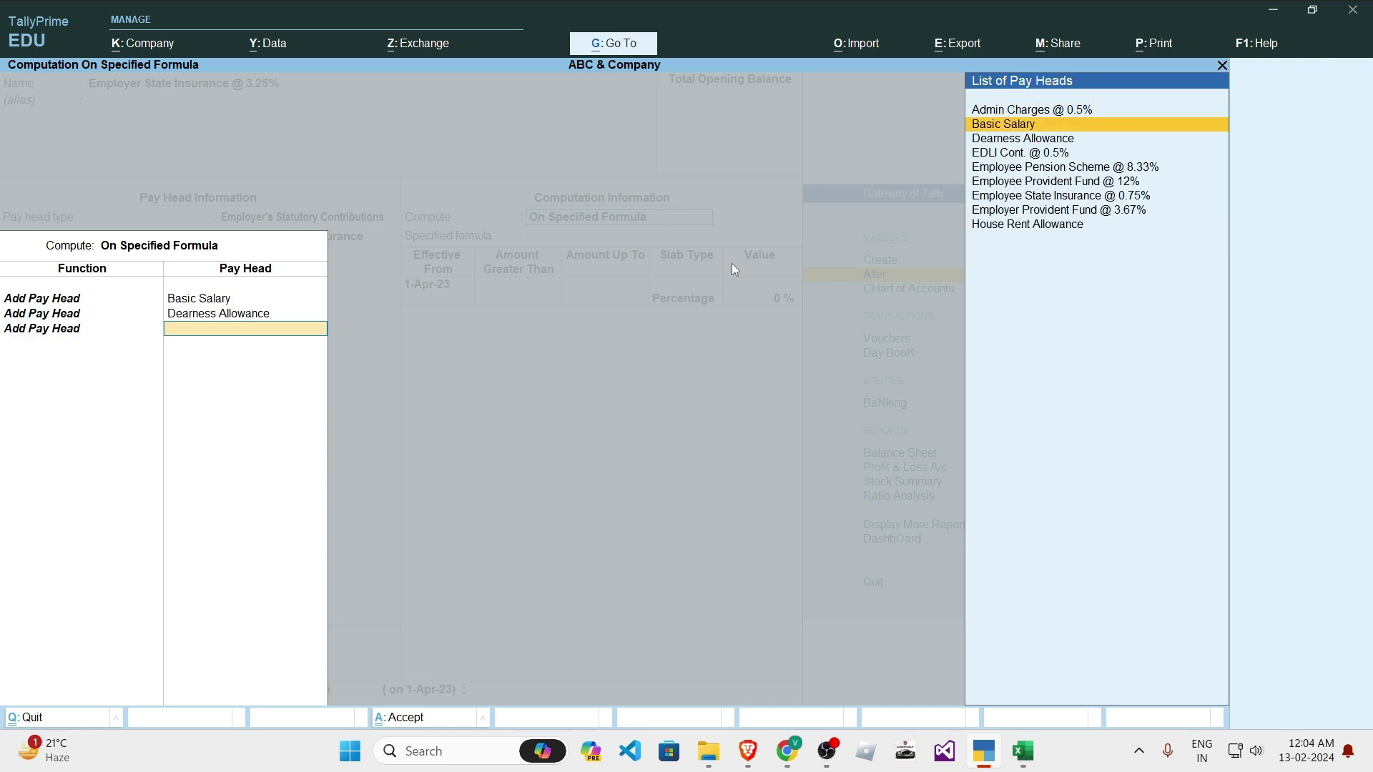
key("Down")
key("End")
key("Return")
key("Return")
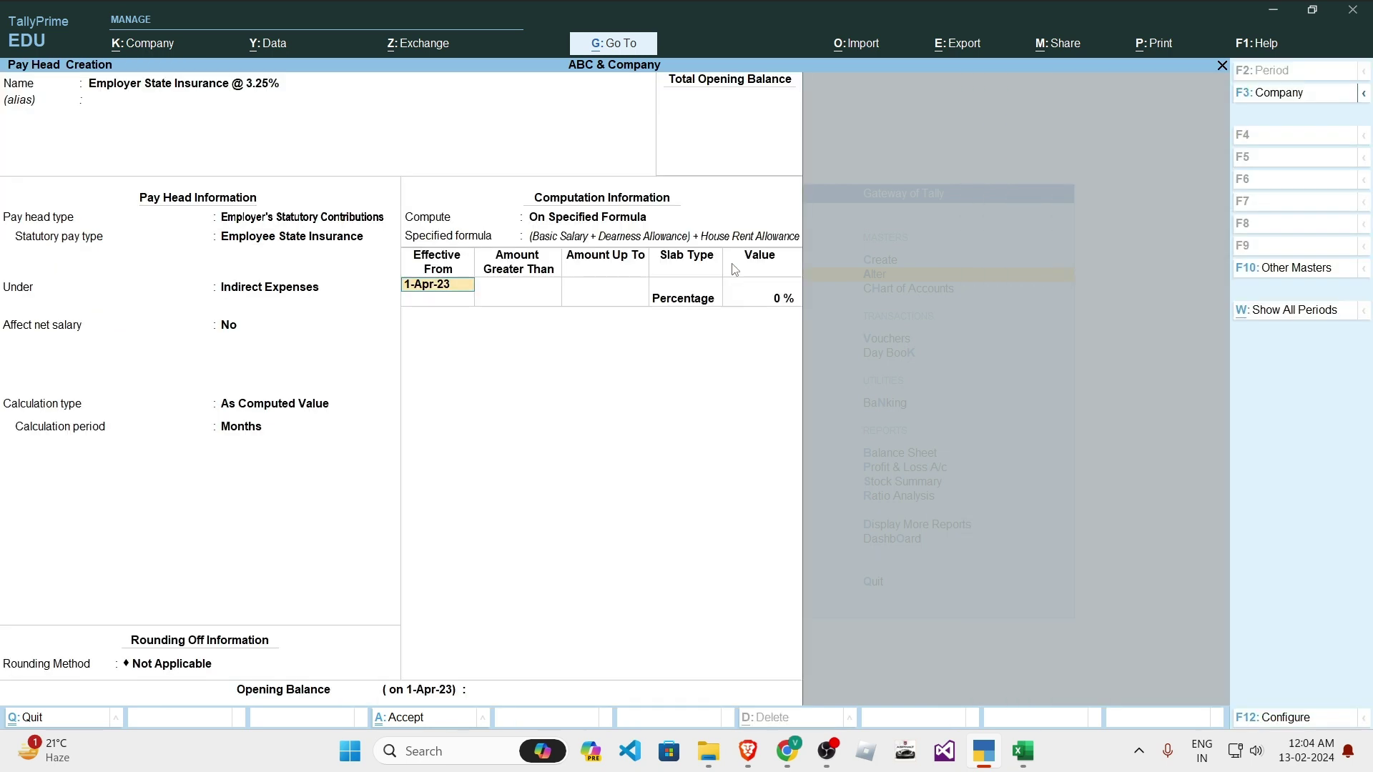
Step: Set the employer ESI slab percentage to 3.25% effective 1-Apr-23 and save the pay head
key("Return")
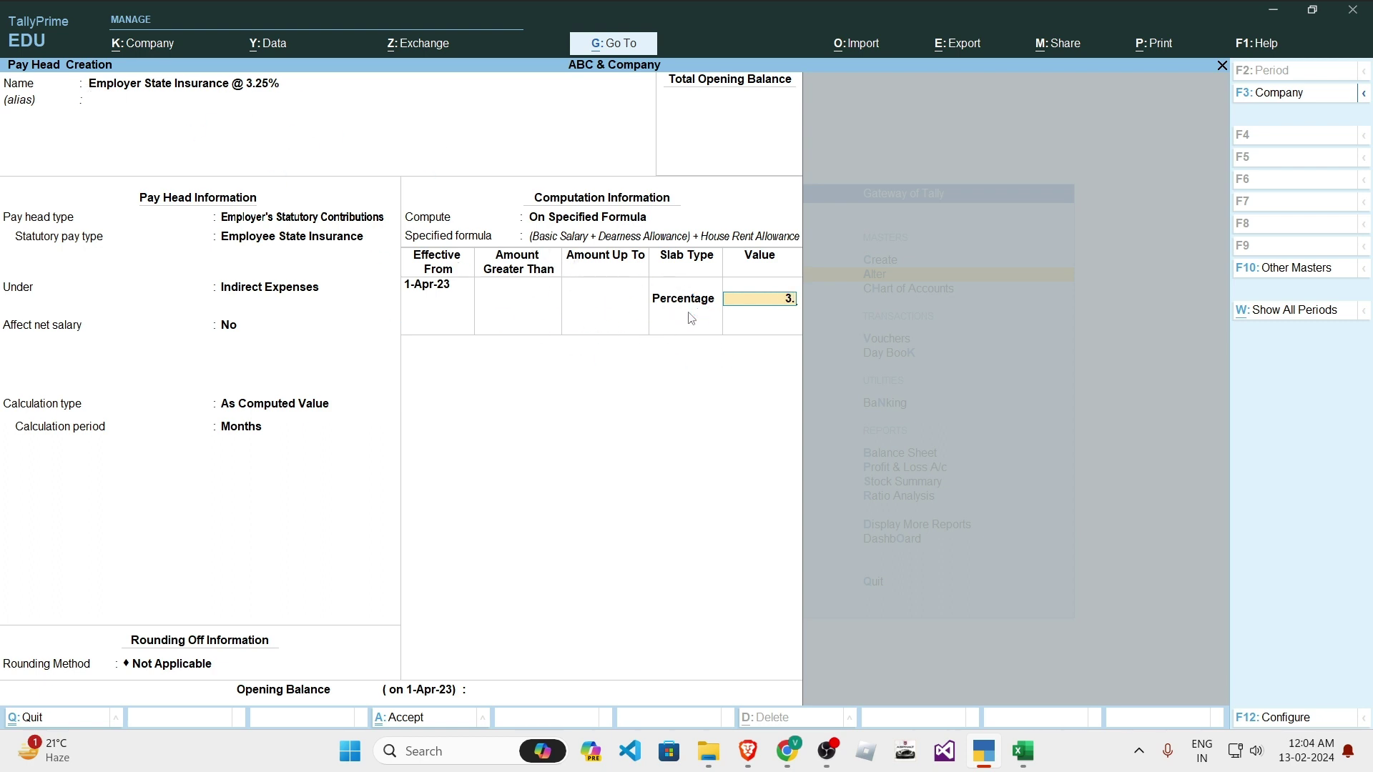
type("25")
key("Return")
key("Return")
key("Return")
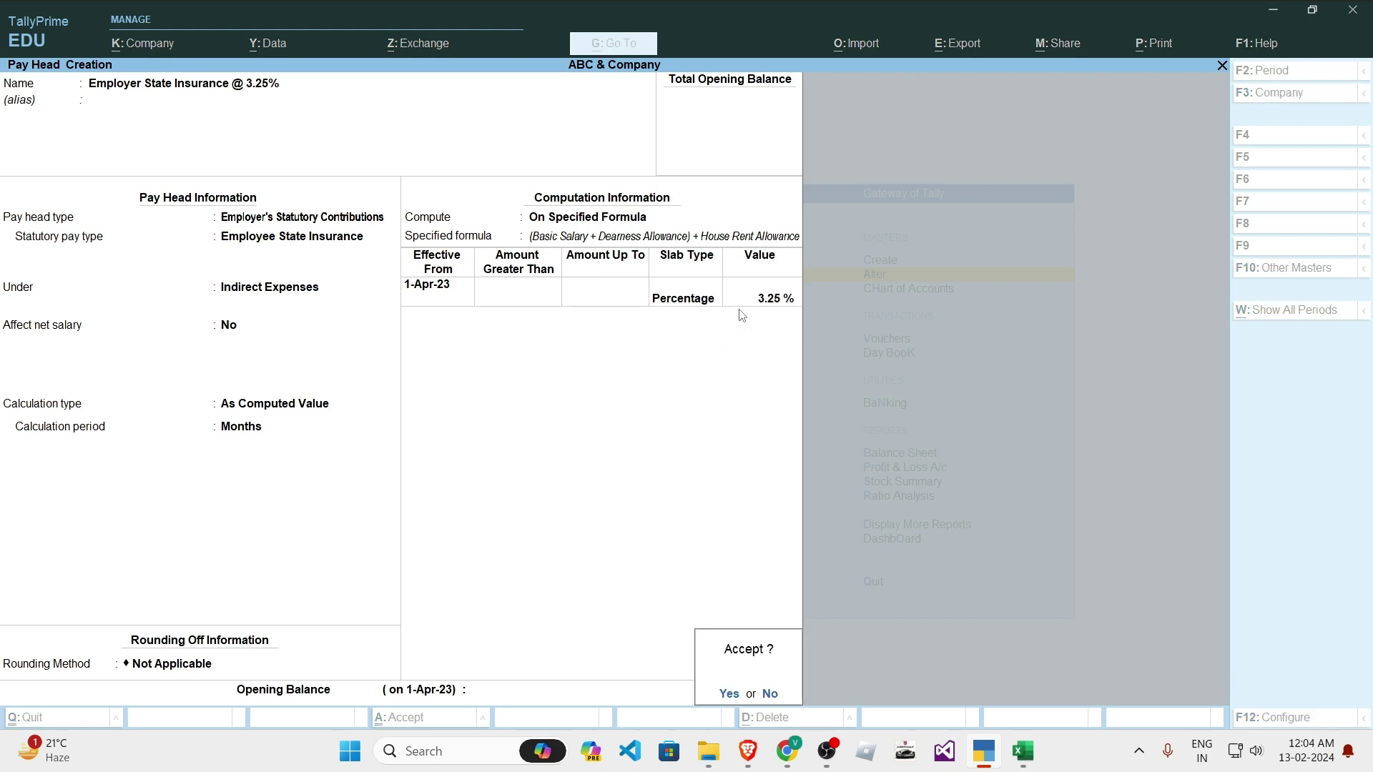
key("Return")
Step: Leave pay head creation and open the Accounts Dept. employee's master for alteration
key("Escape")
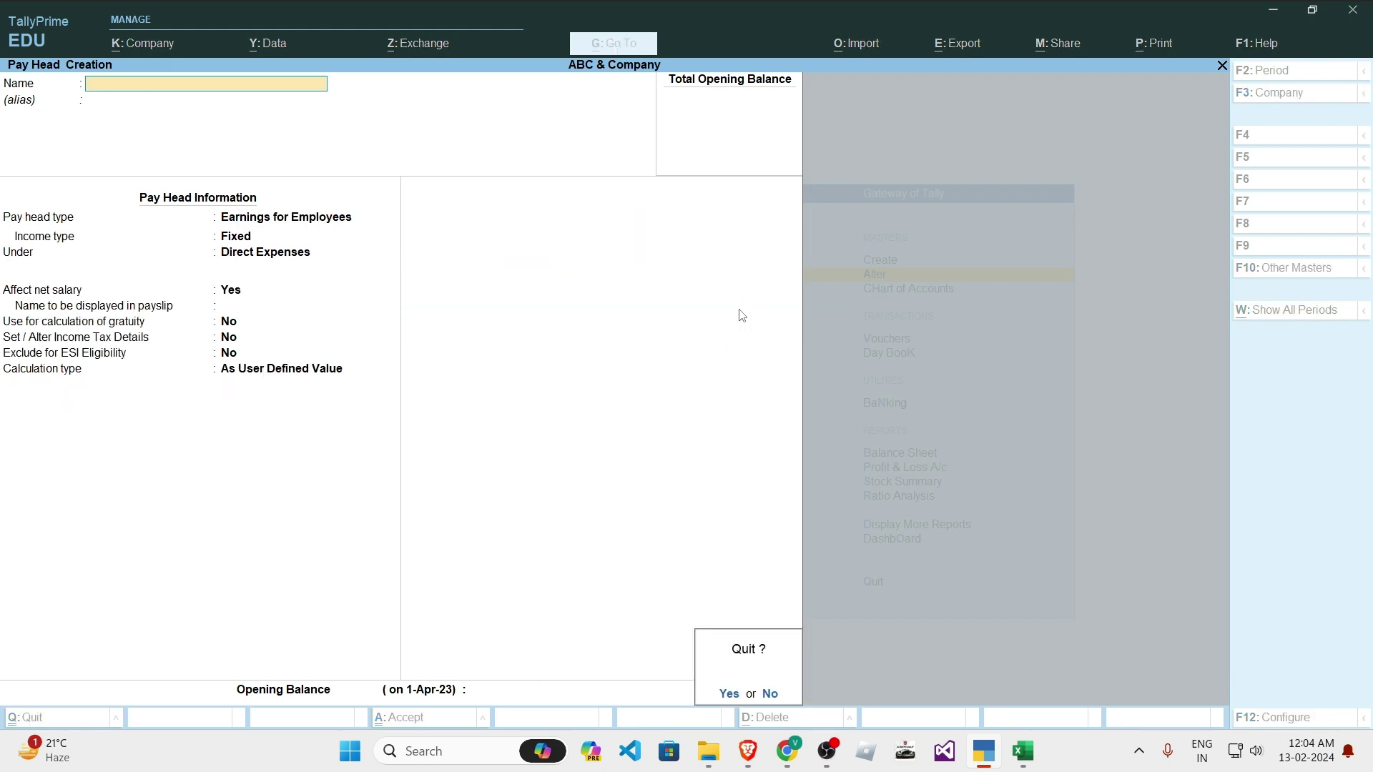
key("alt+Tab")
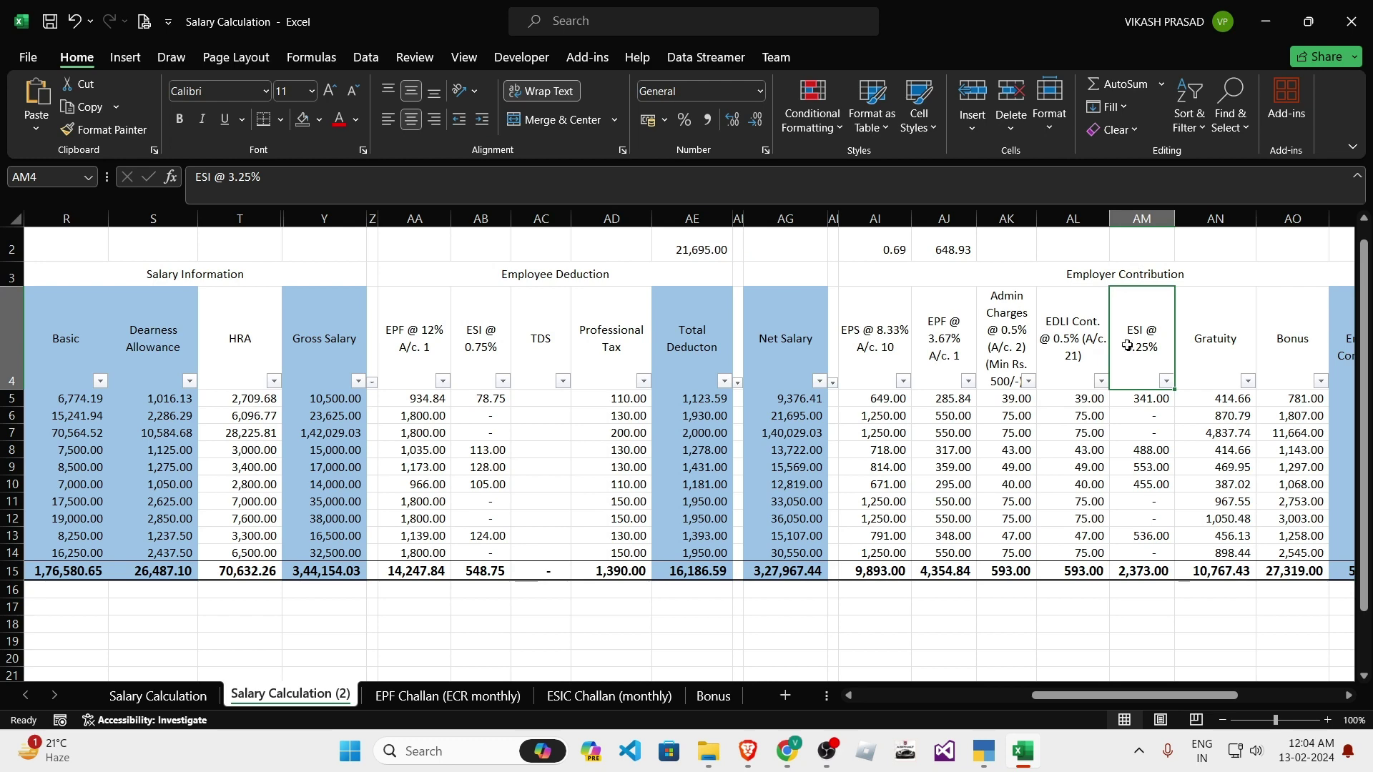
key("alt+Tab")
key("Return")
key("Escape")
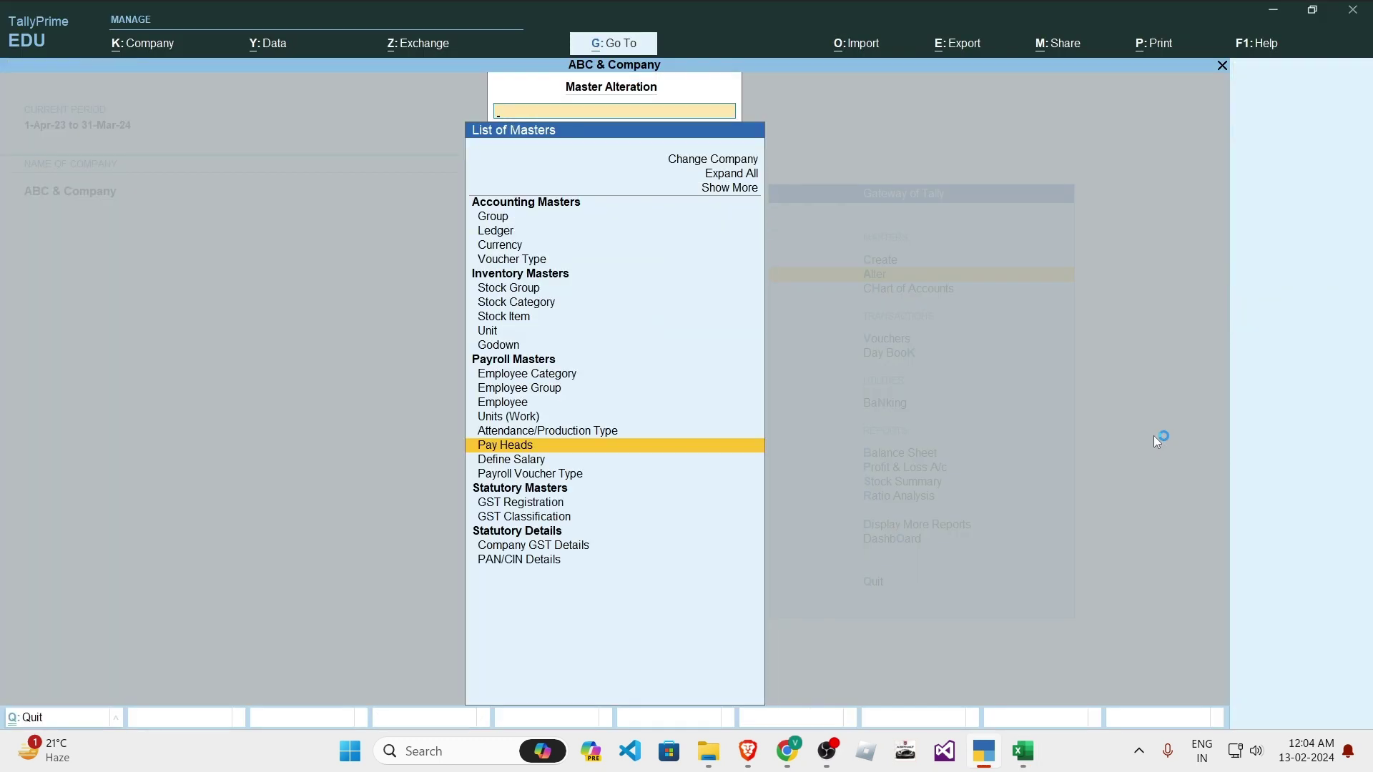
key("Up")
key("Up")
key("Up")
key("Return")
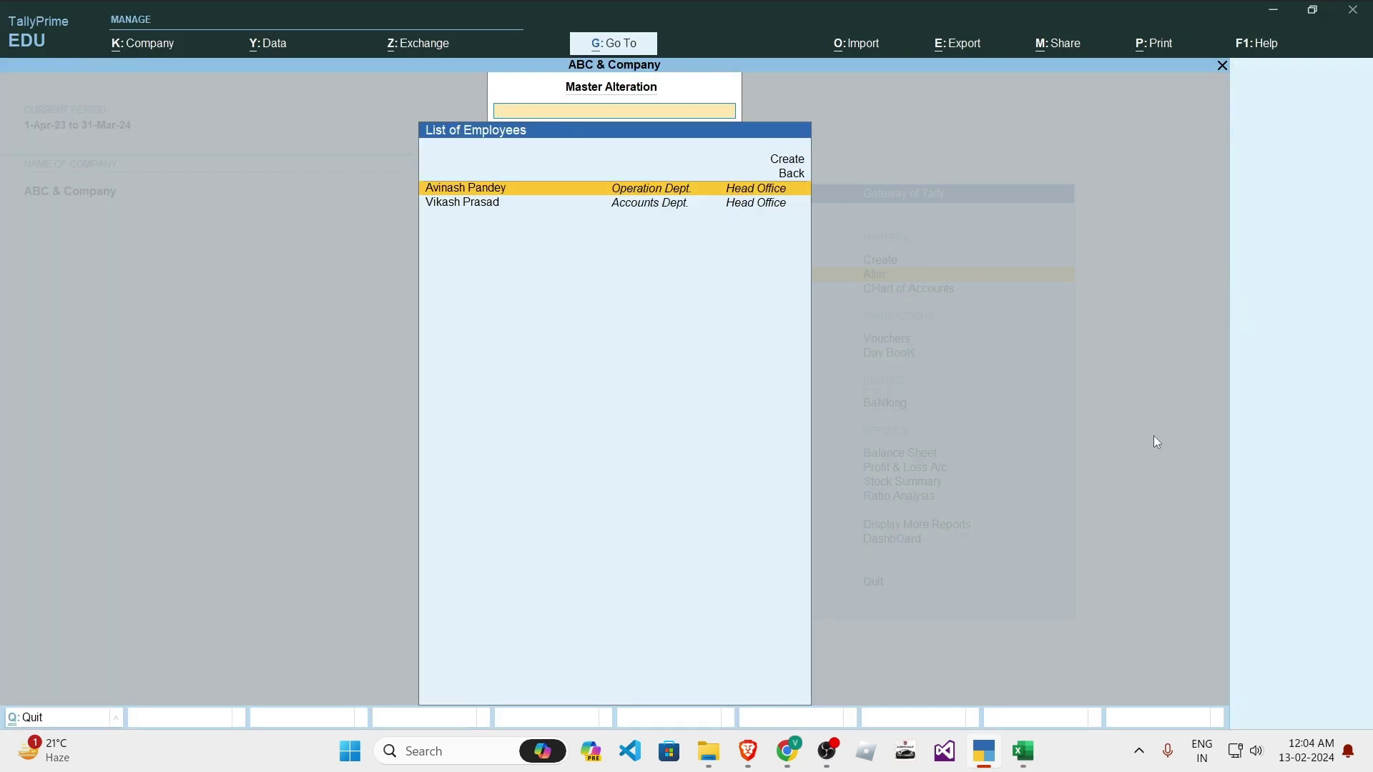
key("Down")
key("Return")
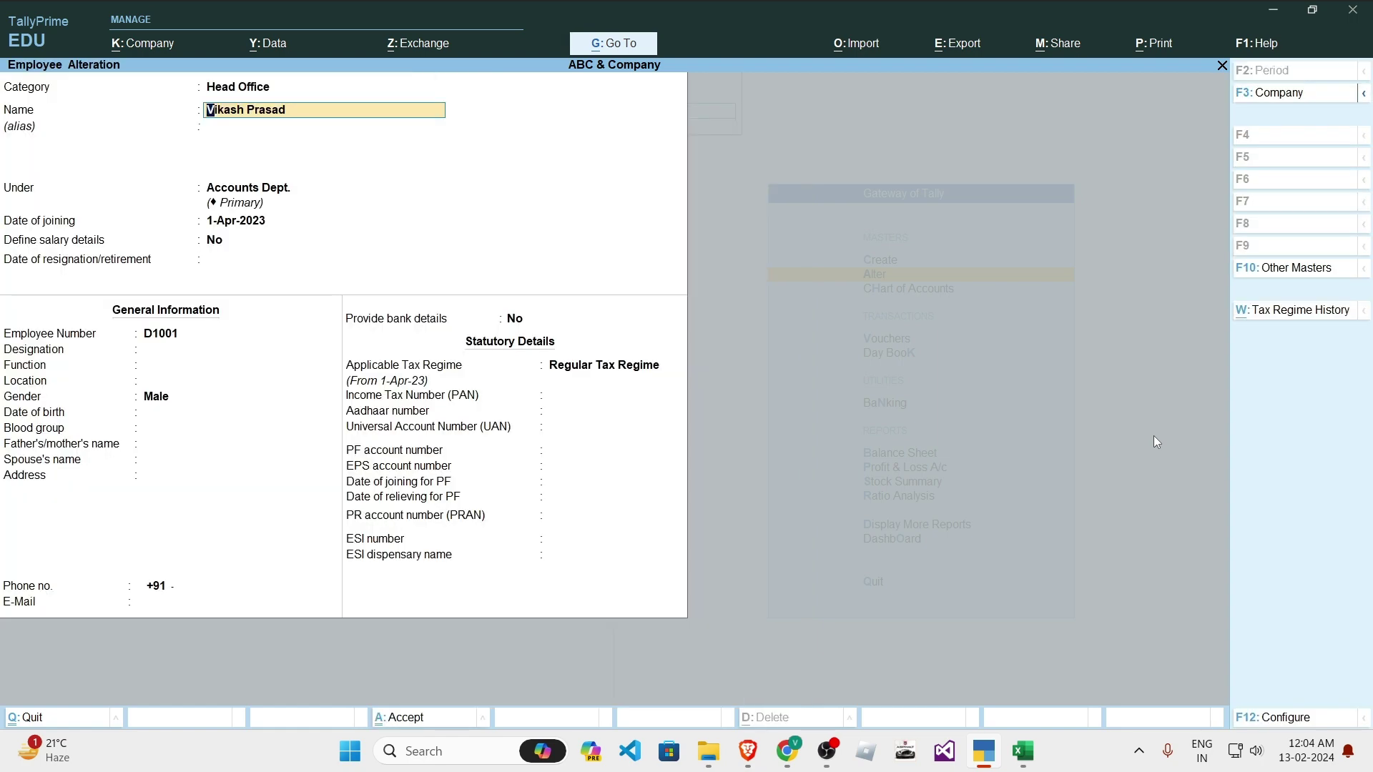
Step: Enable Define salary details for the Accounts Dept. employee to open the salary structure
key("Return")
key("Return")
key("Return")
type("y")
key("Return")
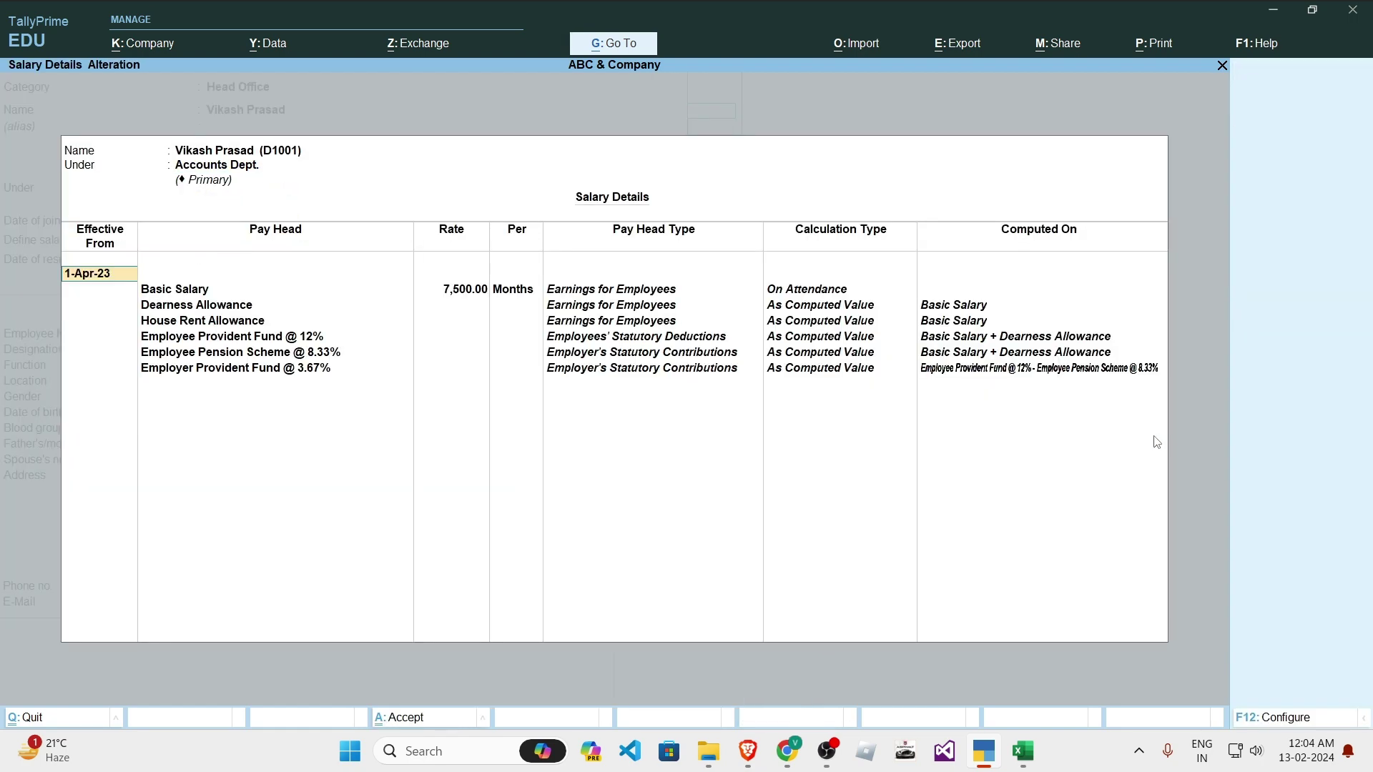
Step: Append Employee State Insurance @ 0.75% below the existing pay heads in the Accounts Dept. employee's salary details
key("Return")
key("Return")
key("Return")
key("Return")
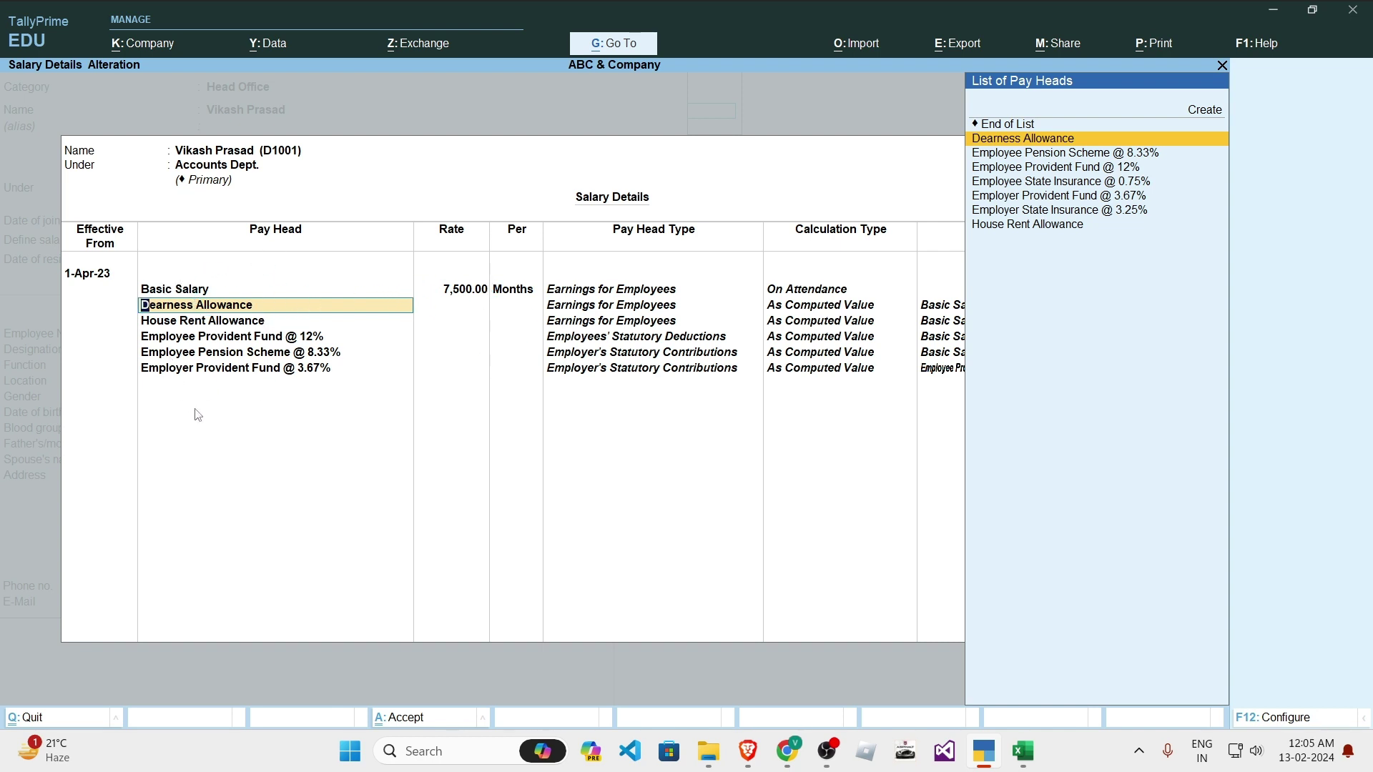
key("Return")
key("Return")
key("Return")
key("Return")
key("Return")
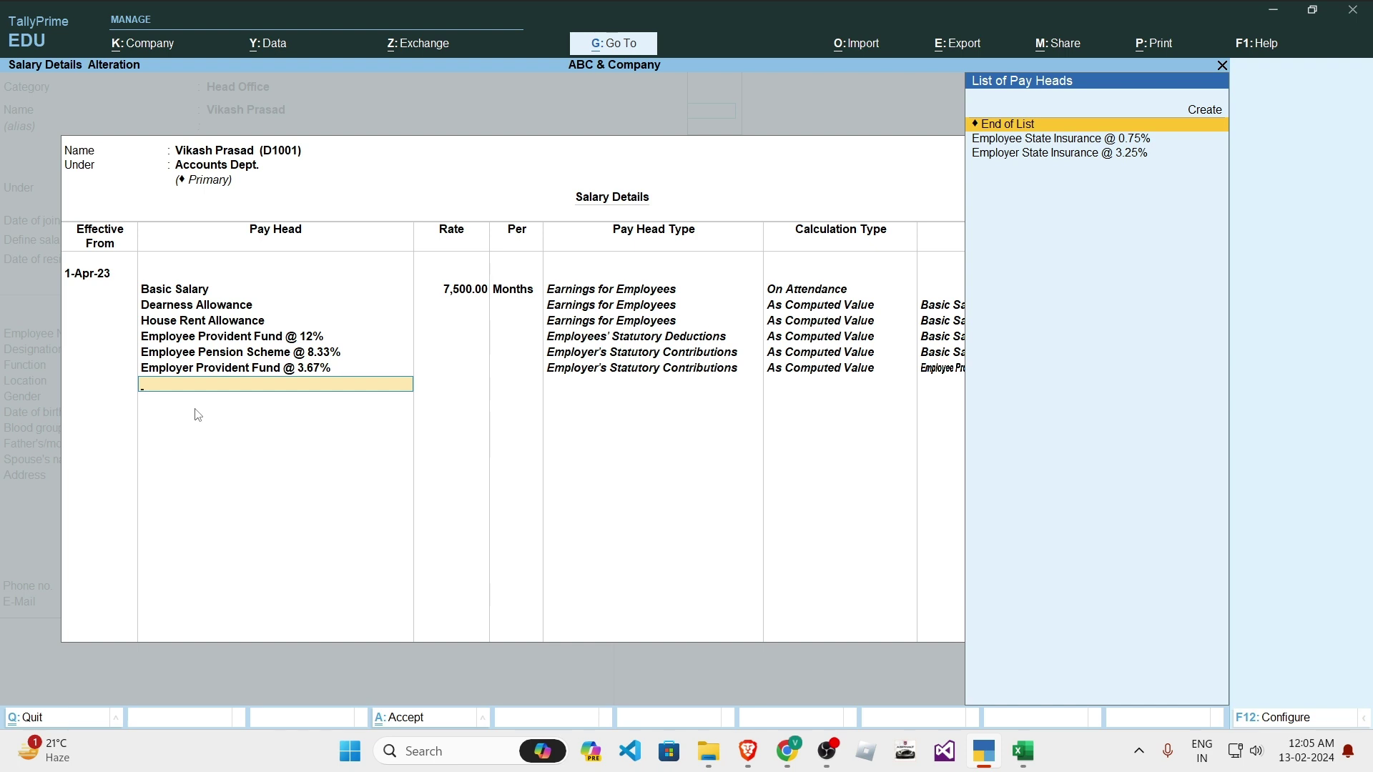
key("Down")
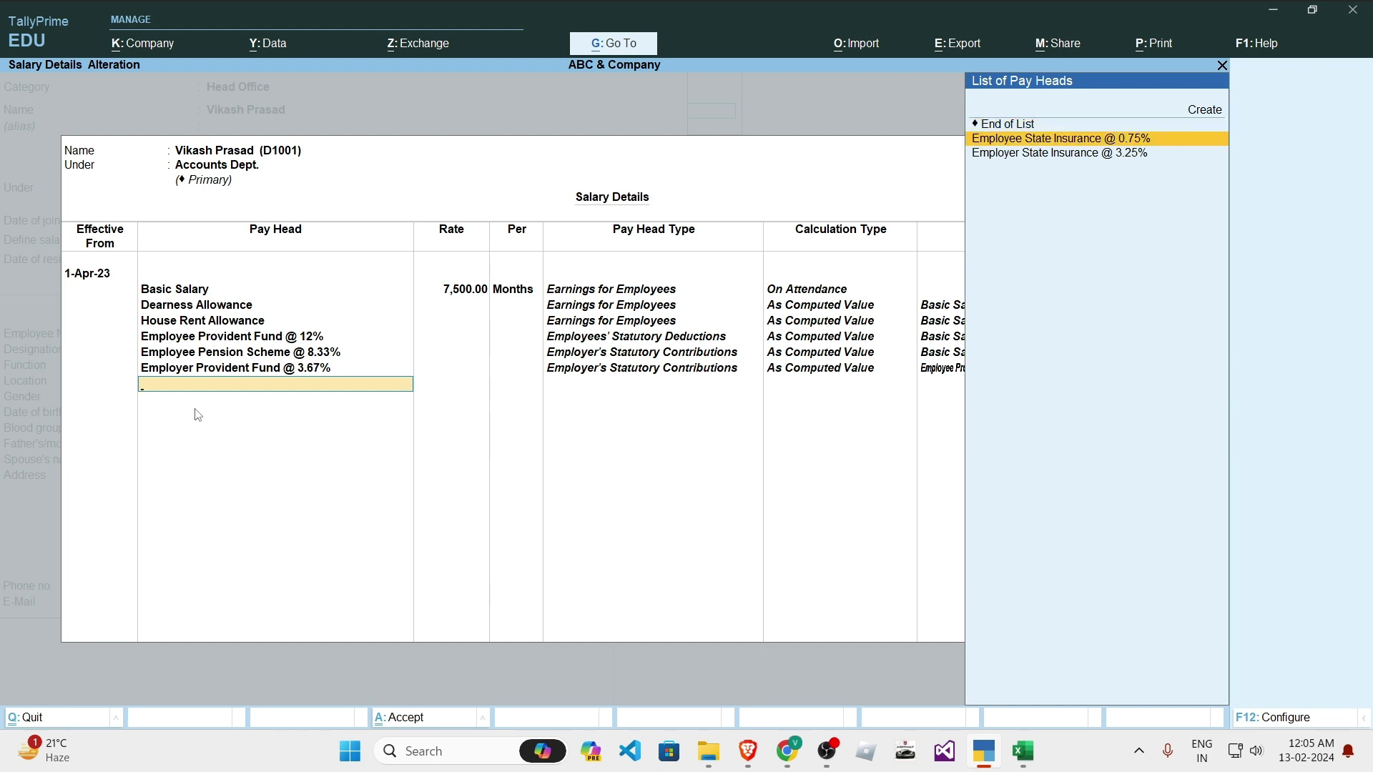
key("Return")
Step: Add Employer State Insurance @ 3.25% to the Accounts Dept. employee's salary details and save the employee master
key("Down")
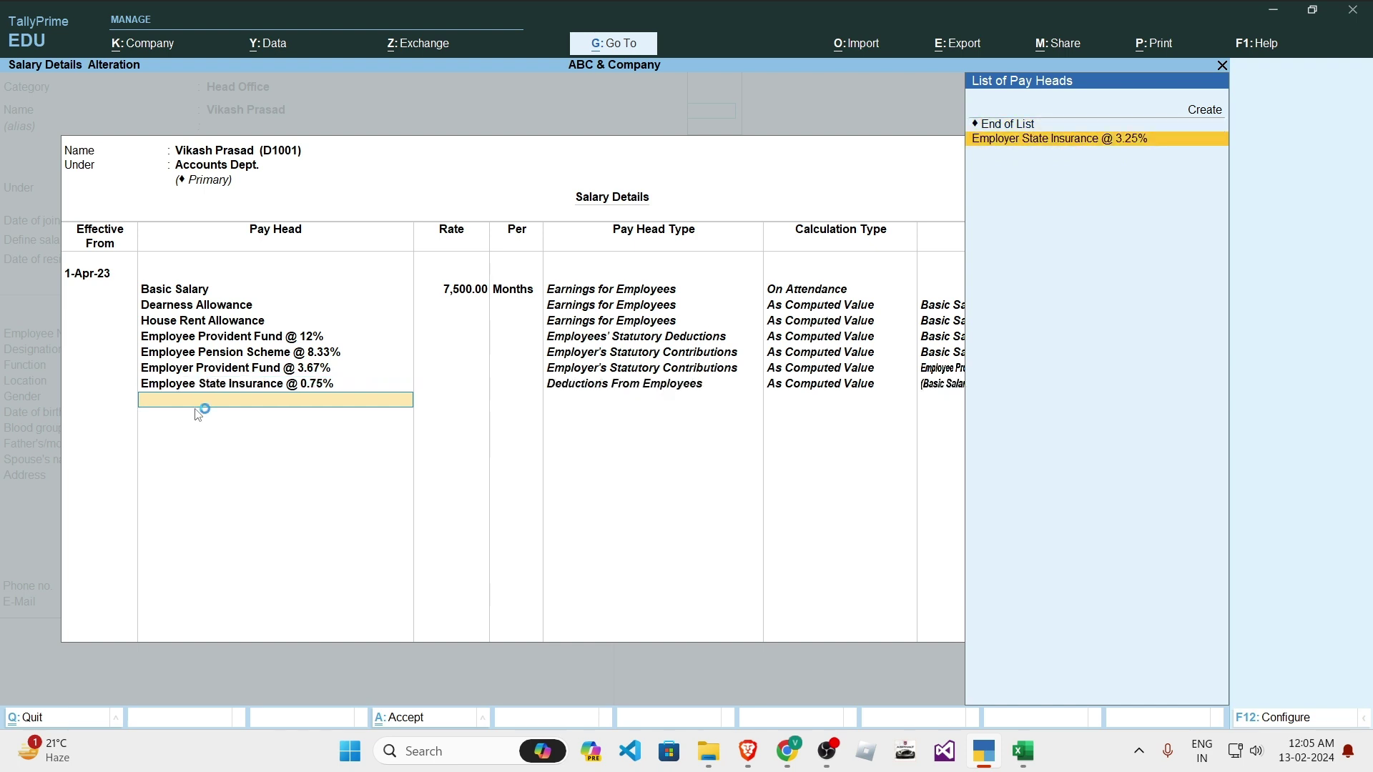
key("Return")
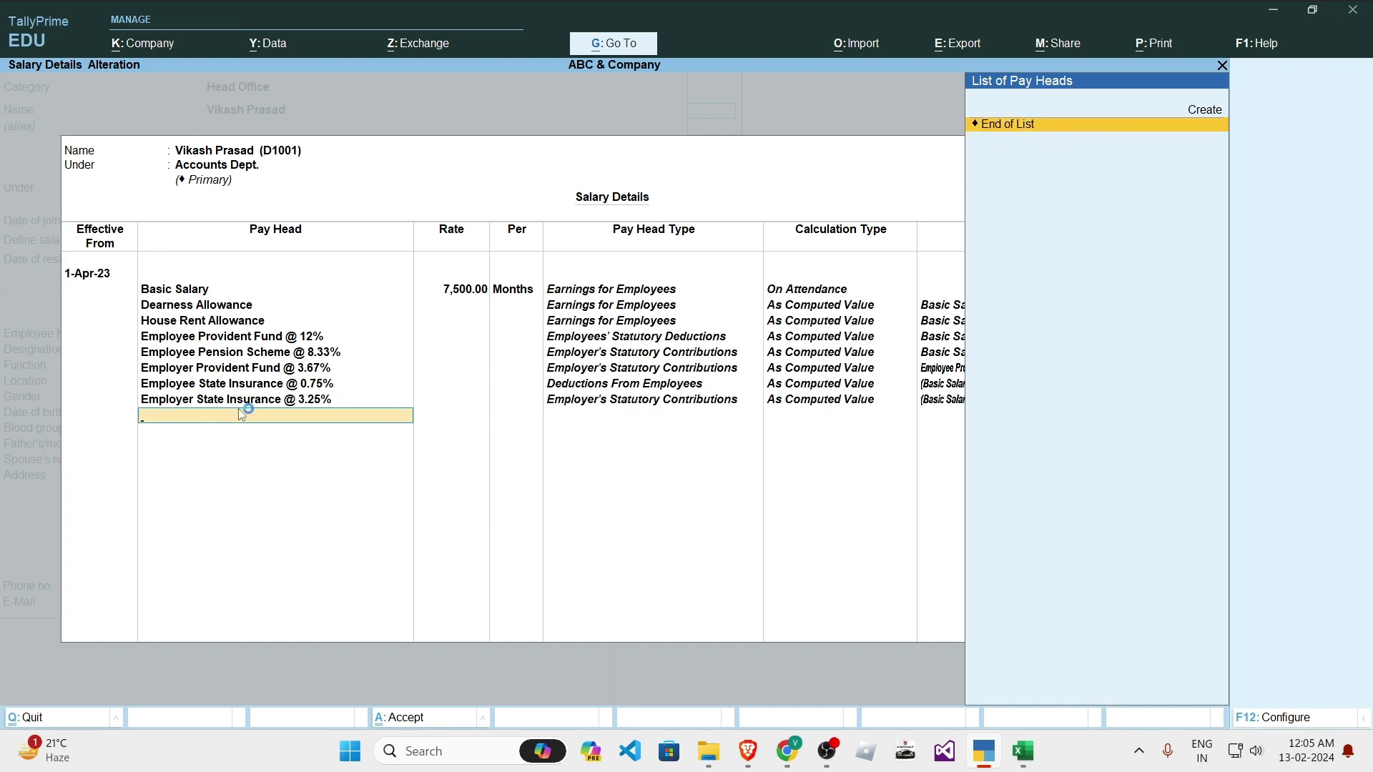
key("Return")
key("Return")
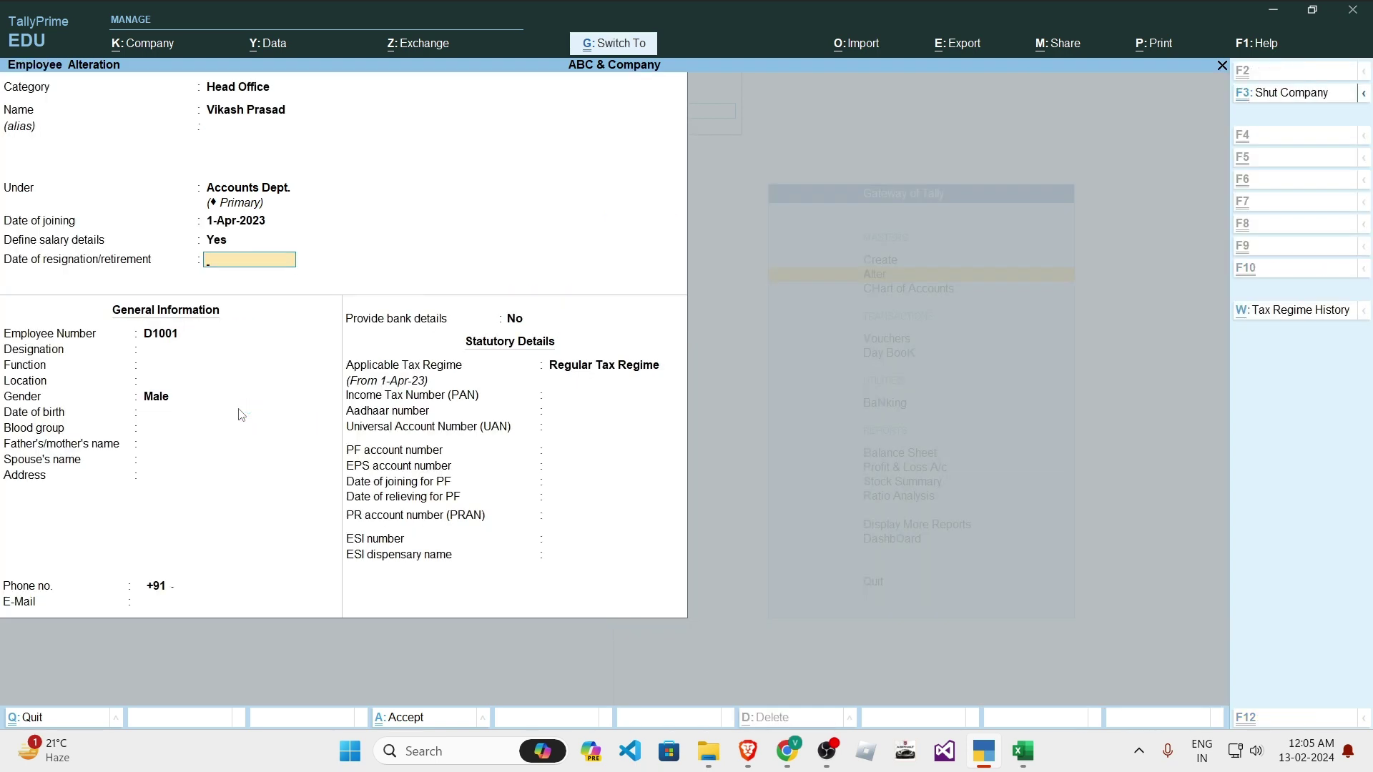
key("ctrl+a")
Step: Open the Operation Dept. employee's master and enable Define salary details
key("Up")
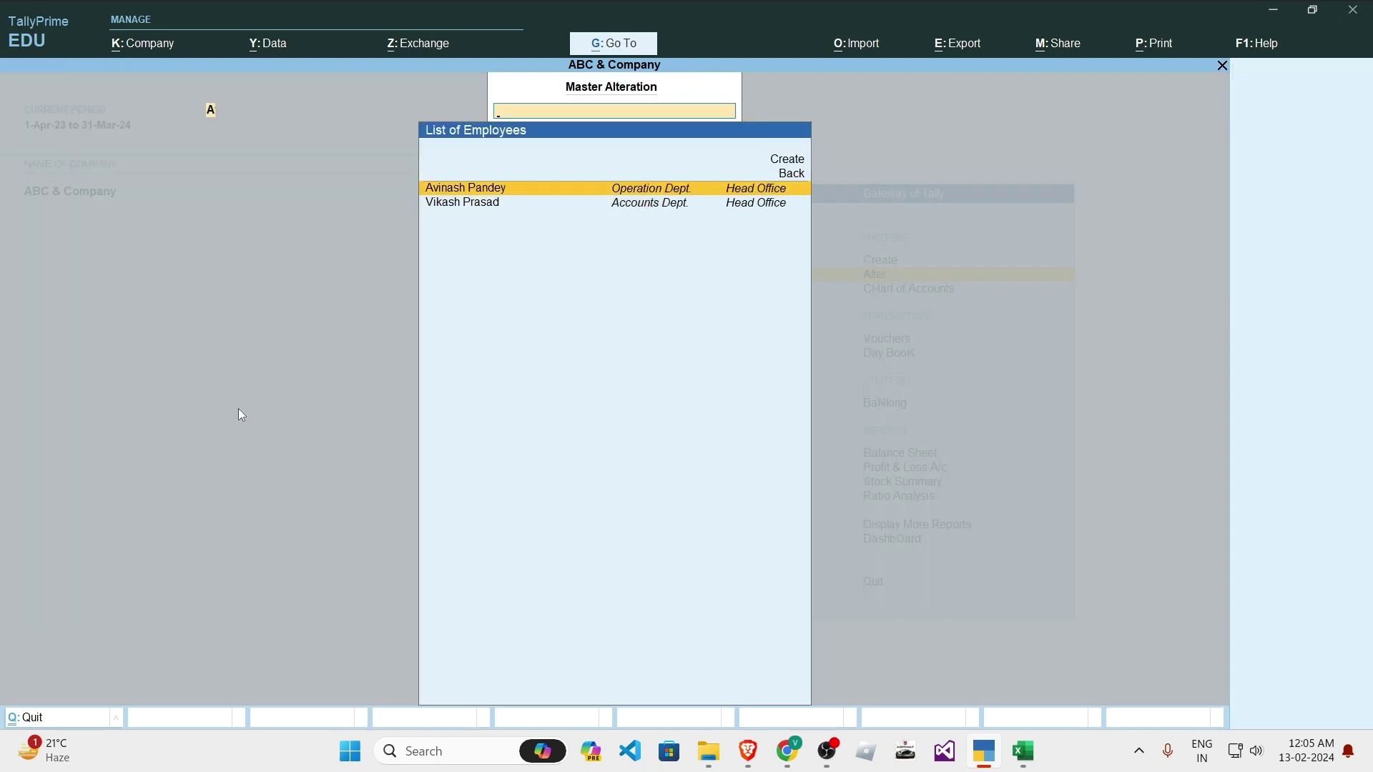
key("Return")
key("Return")
key("Return")
key("Return")
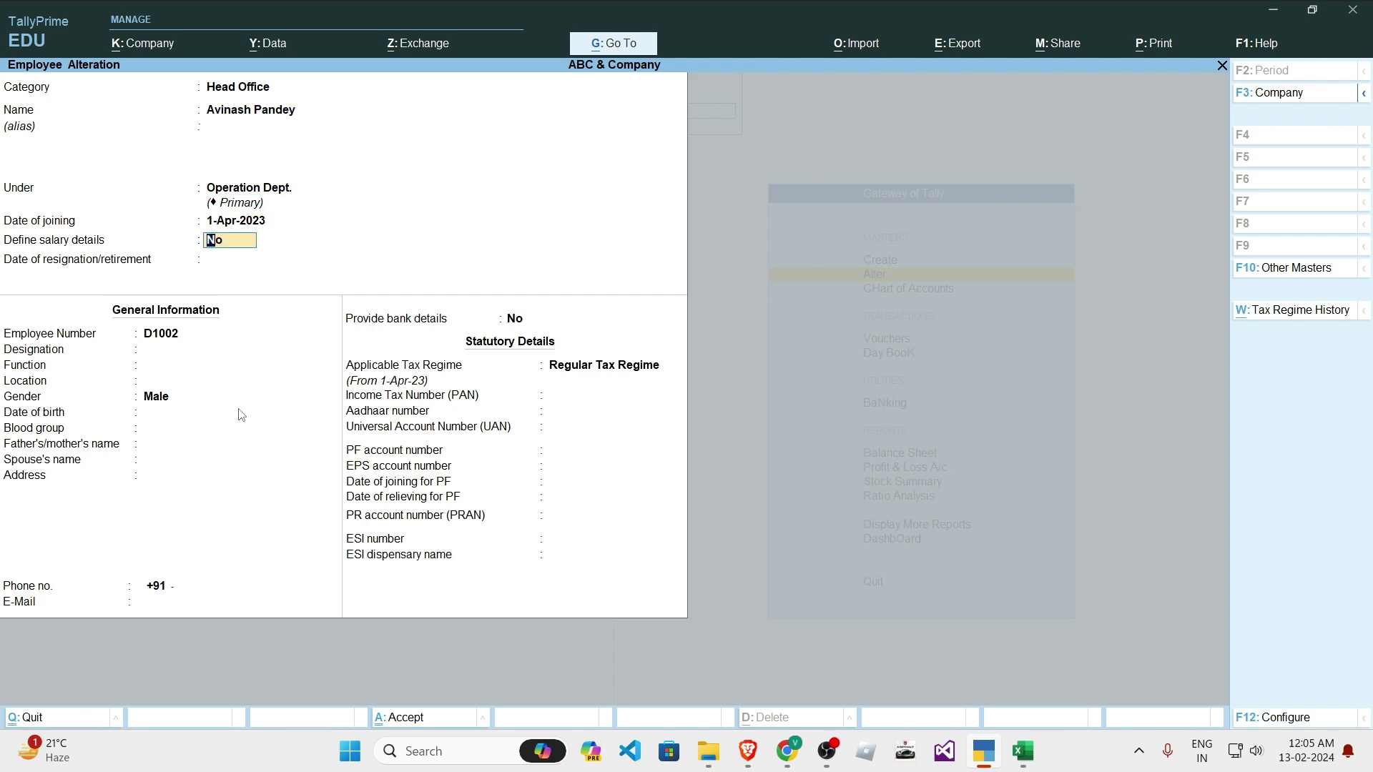
key("y")
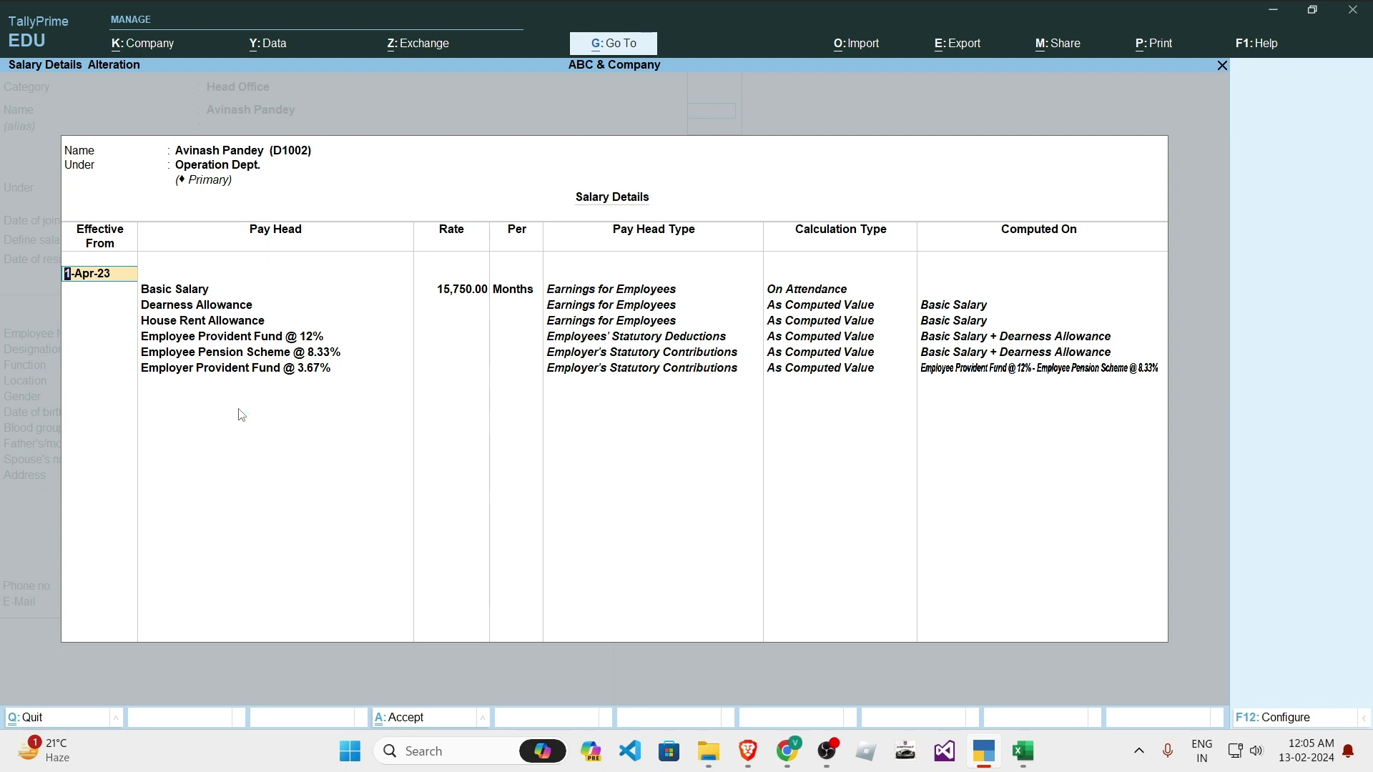
Step: Append Employee State Insurance @ 0.75% below the existing pay heads in the Operation Dept. employee's salary details
key("Return")
key("Return")
key("Return")
key("Return")
key("Return")
key("Return")
key("Return")
key("Return")
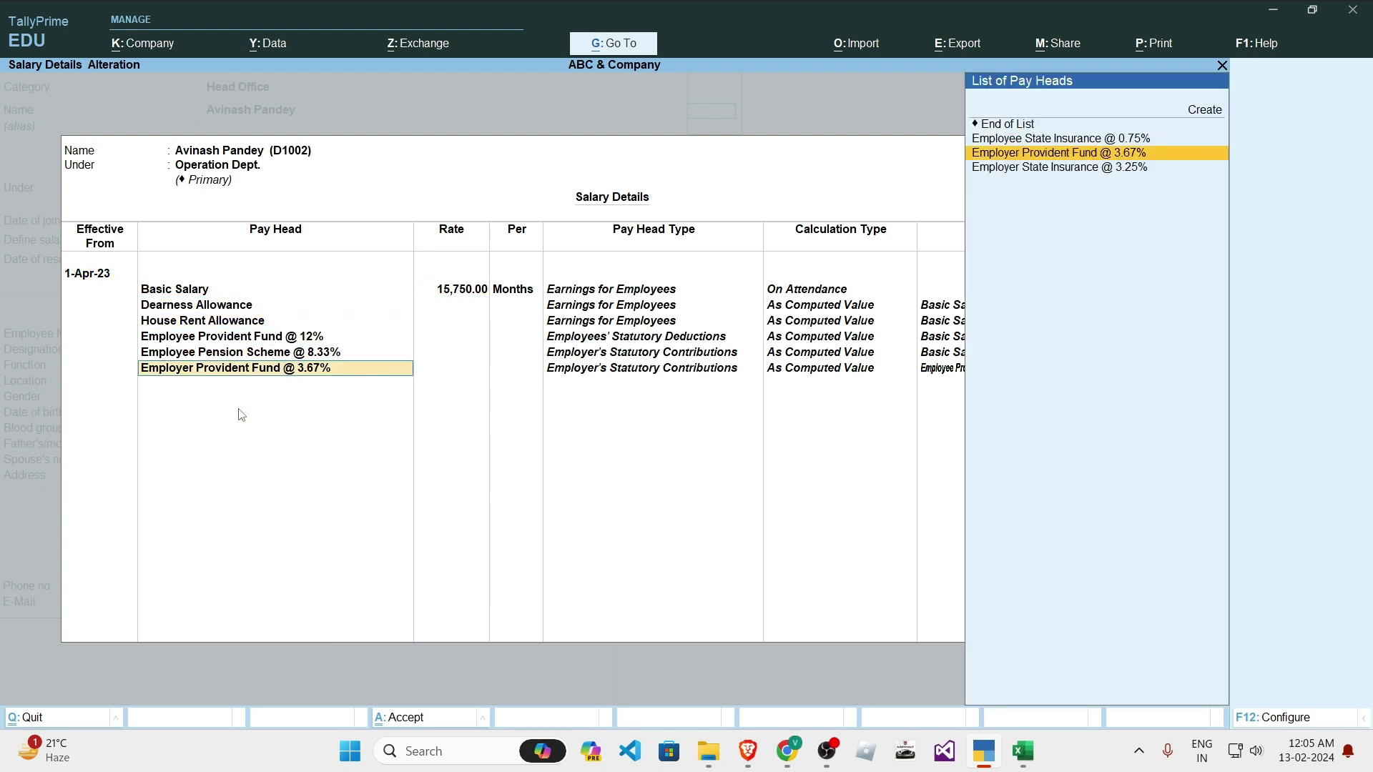
key("Down")
key("Return")
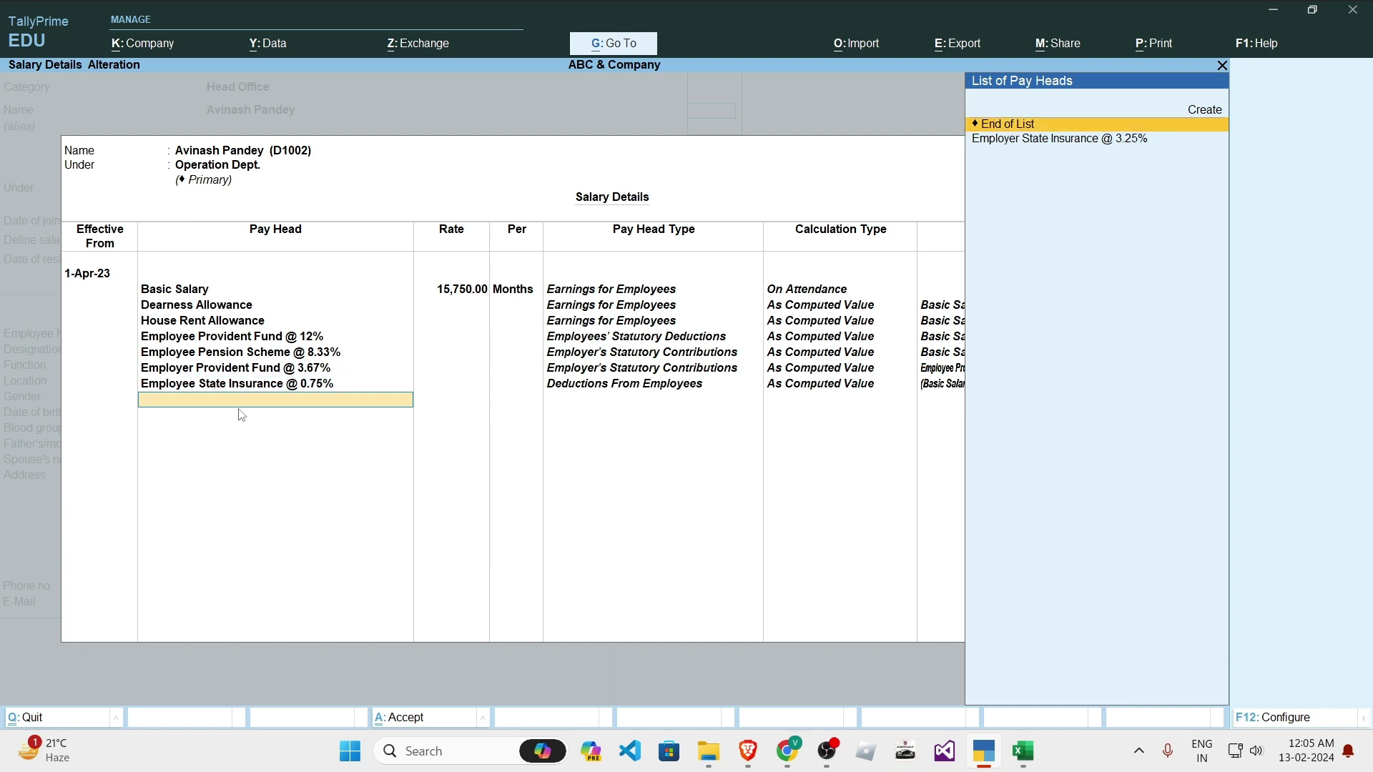
Step: Add Employer State Insurance @ 3.25% to the Operation Dept. employee's salary details and end the list
key("Down")
key("Return")
key("Return")
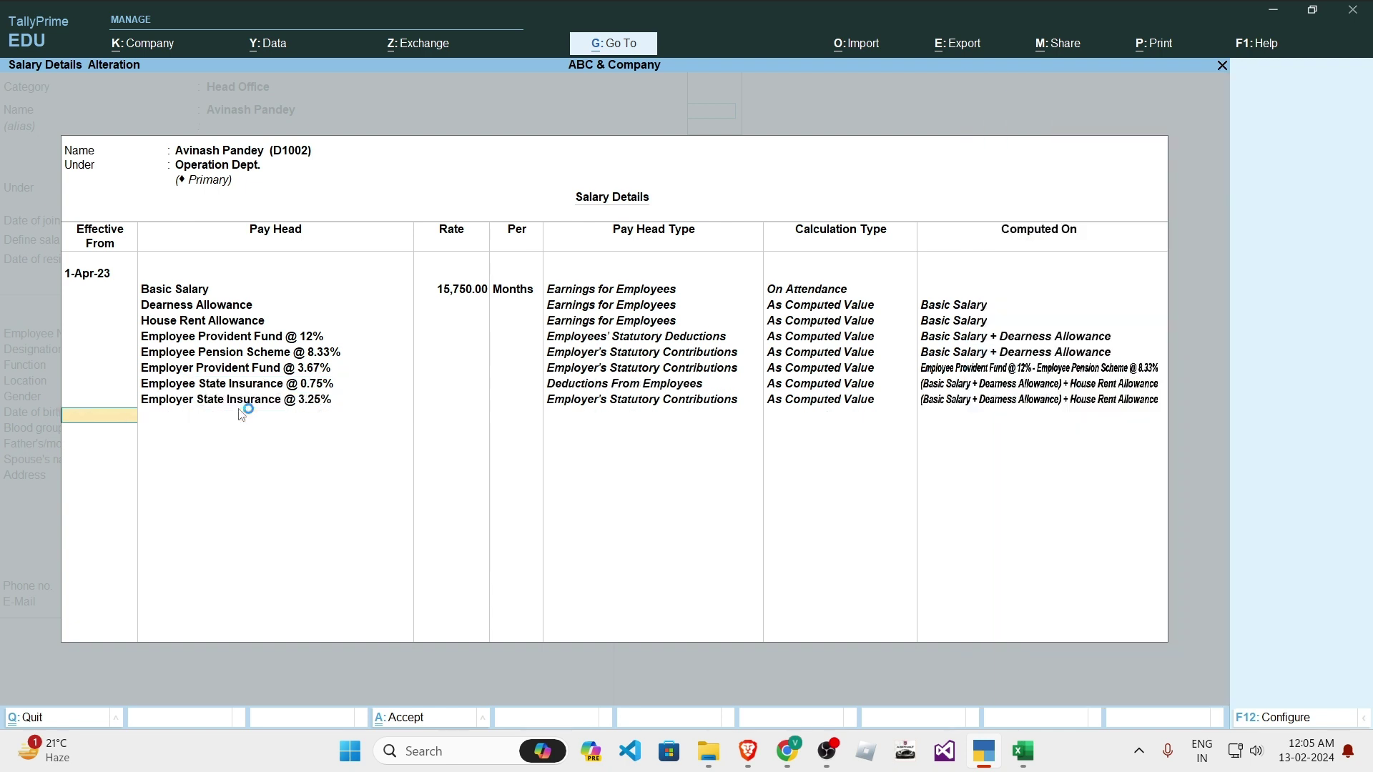
key("Return")
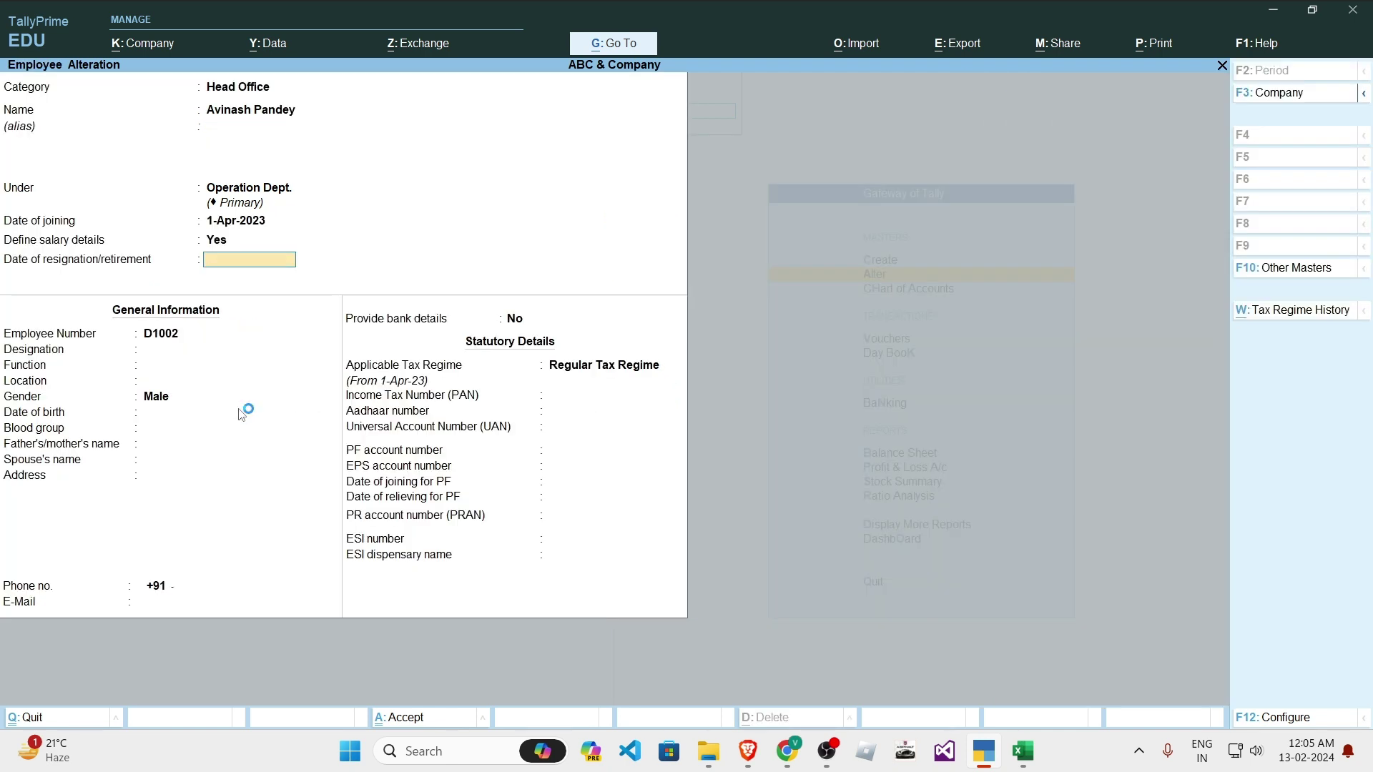
Step: Check the gross salary in cell Y6 of the Excel salary workbook and return to TallyPrime
key("alt+Tab")
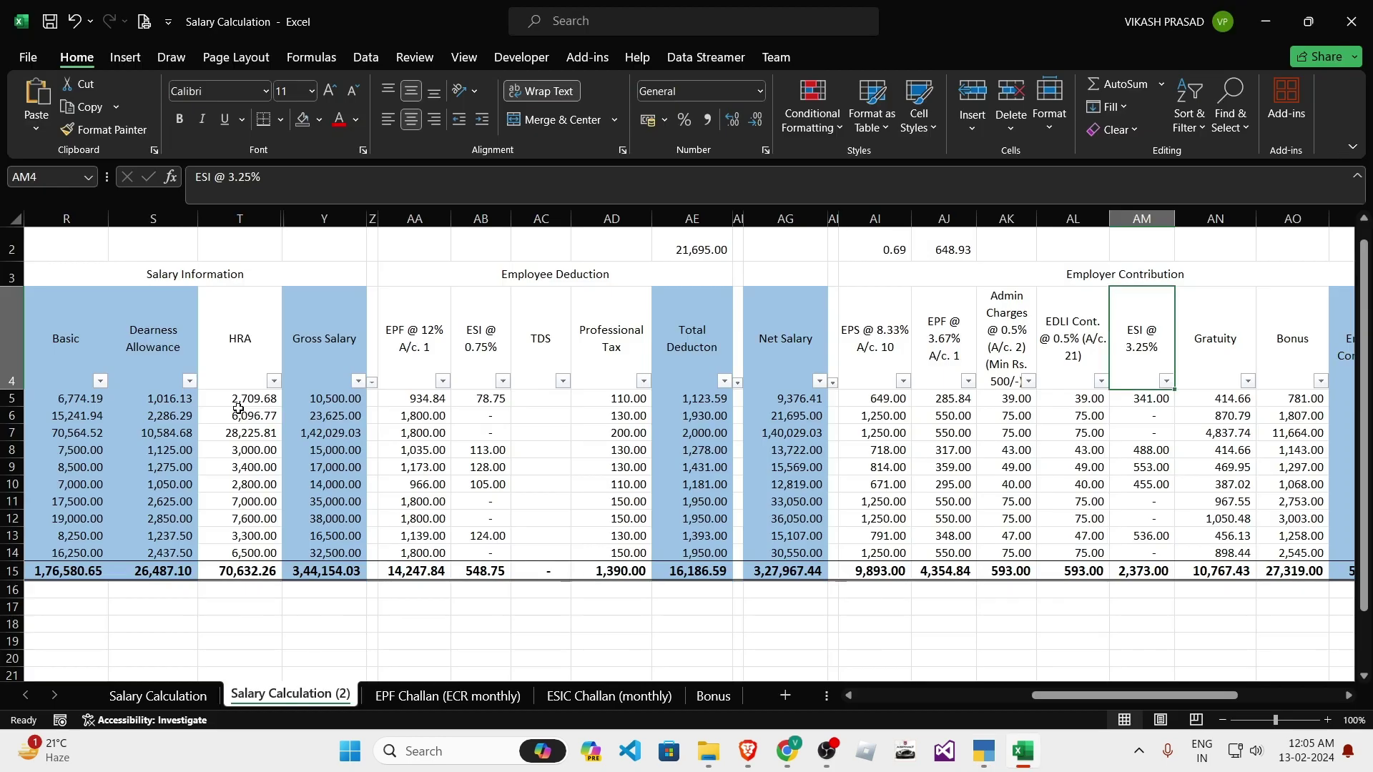
left_click(318, 414)
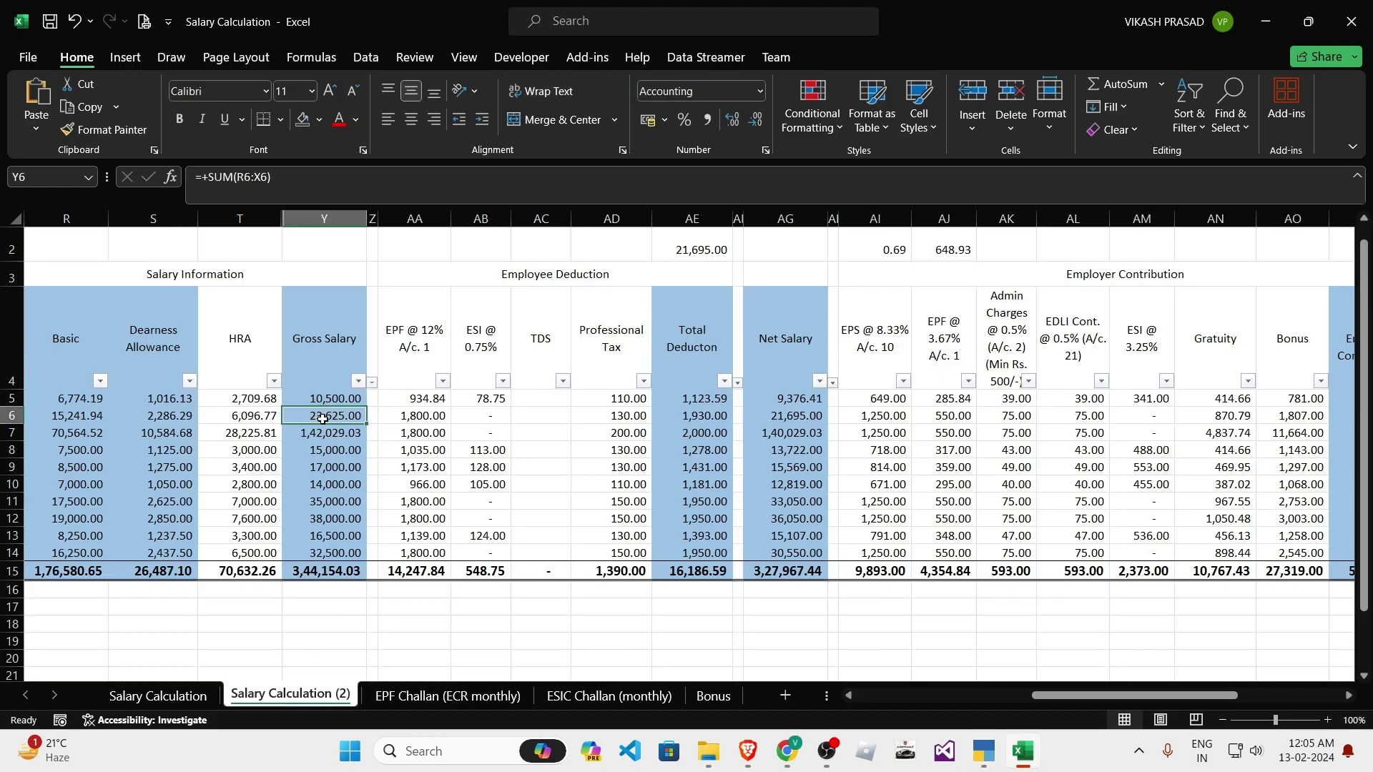
key("alt+Tab")
Step: Save the Operation Dept. employee's master and go back to the Gateway of Tally
key("Return")
key("Return")
key("ctrl+a")
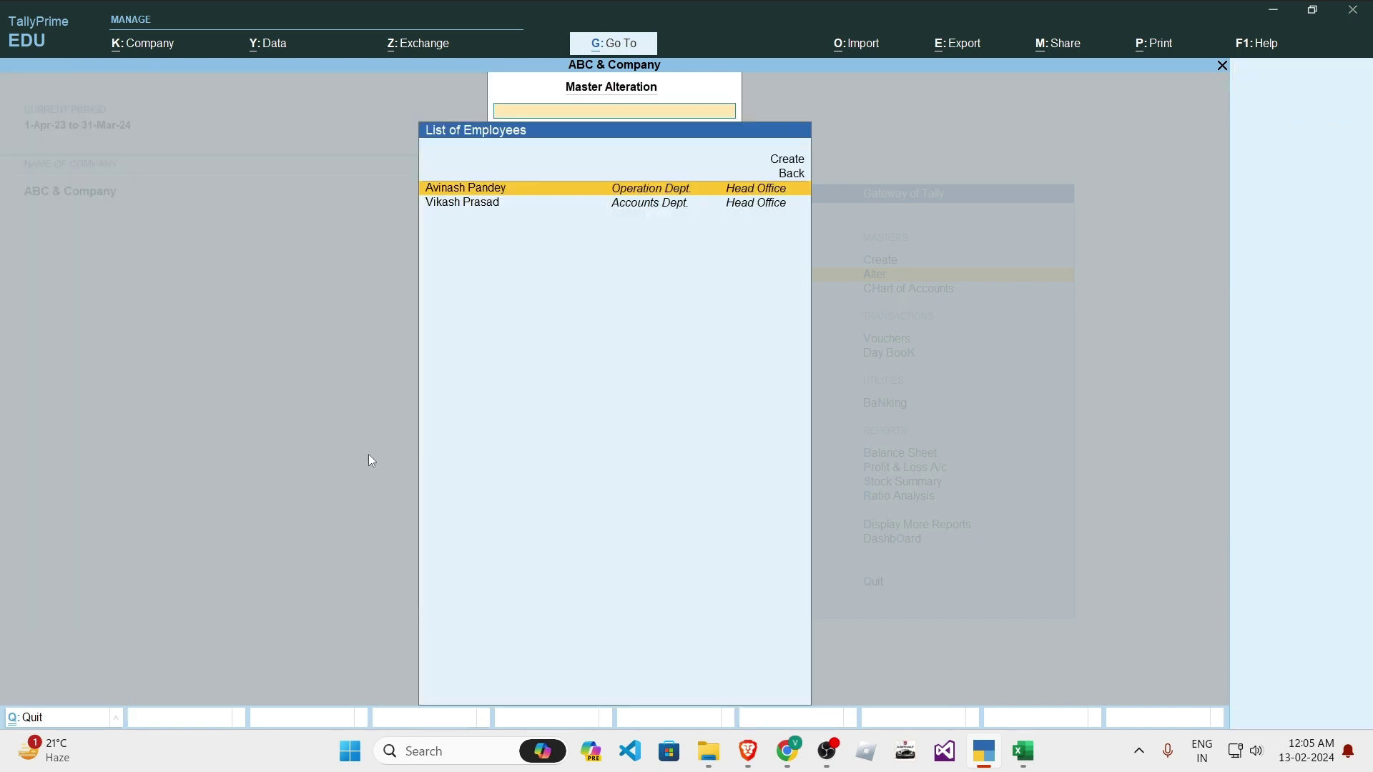
key("Escape")
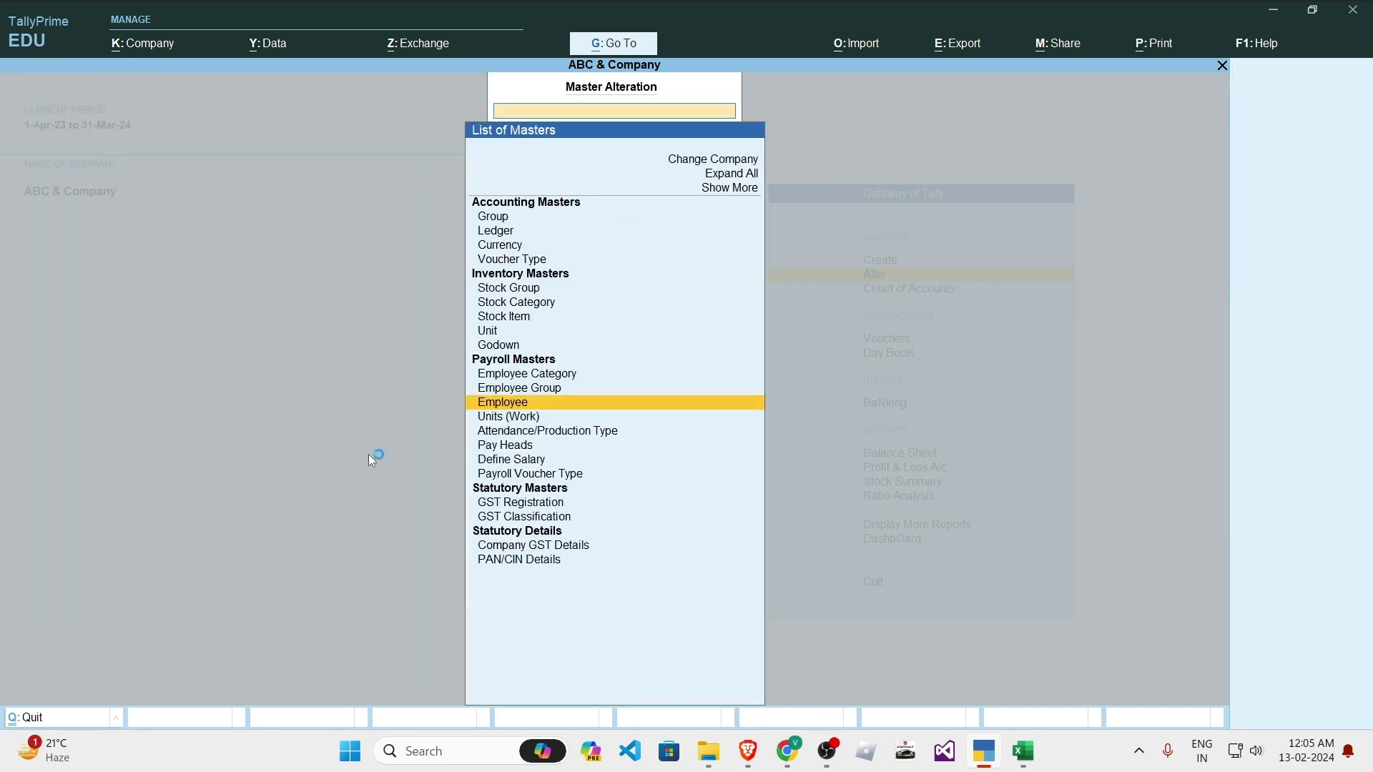
key("Escape")
key("Up")
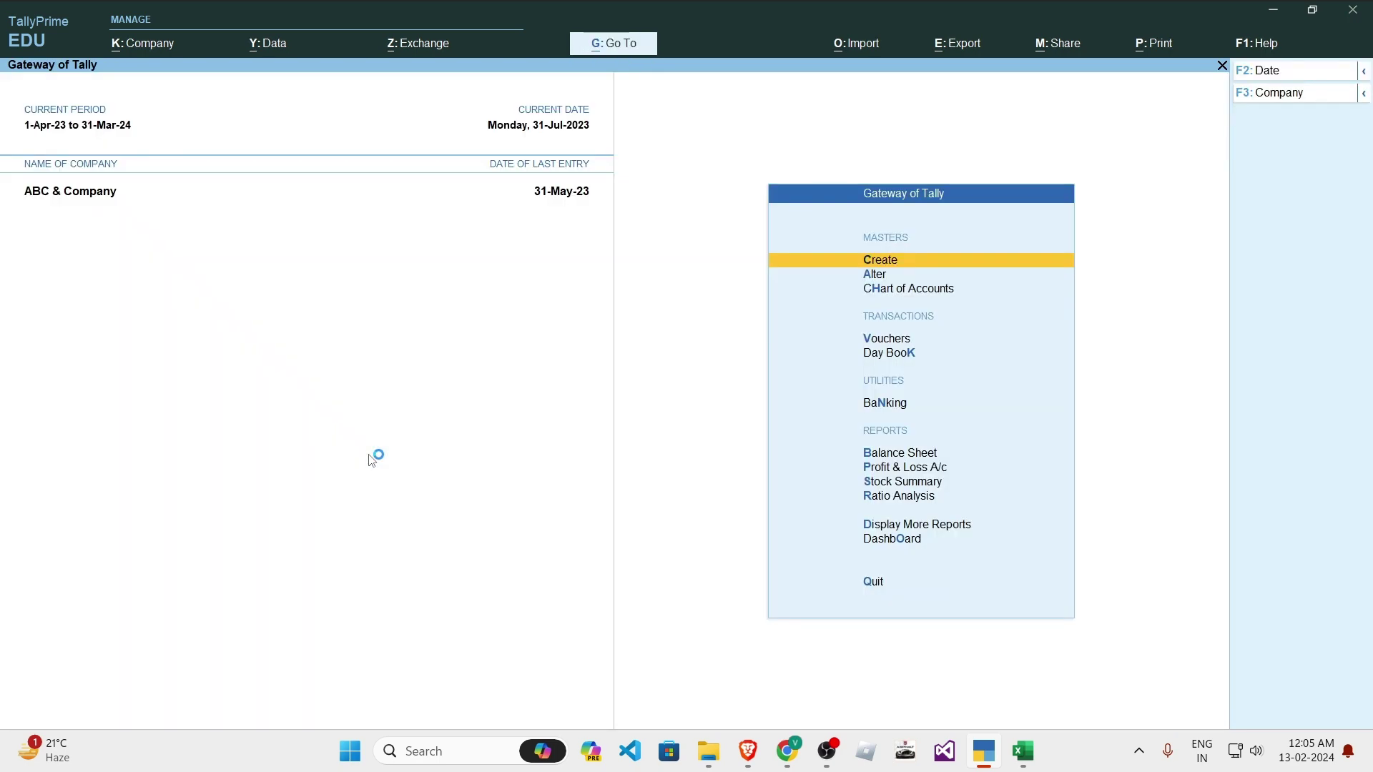
Step: Start a voucher of type Attendance and set its date to 31.7.23
key("ctrl+F4")
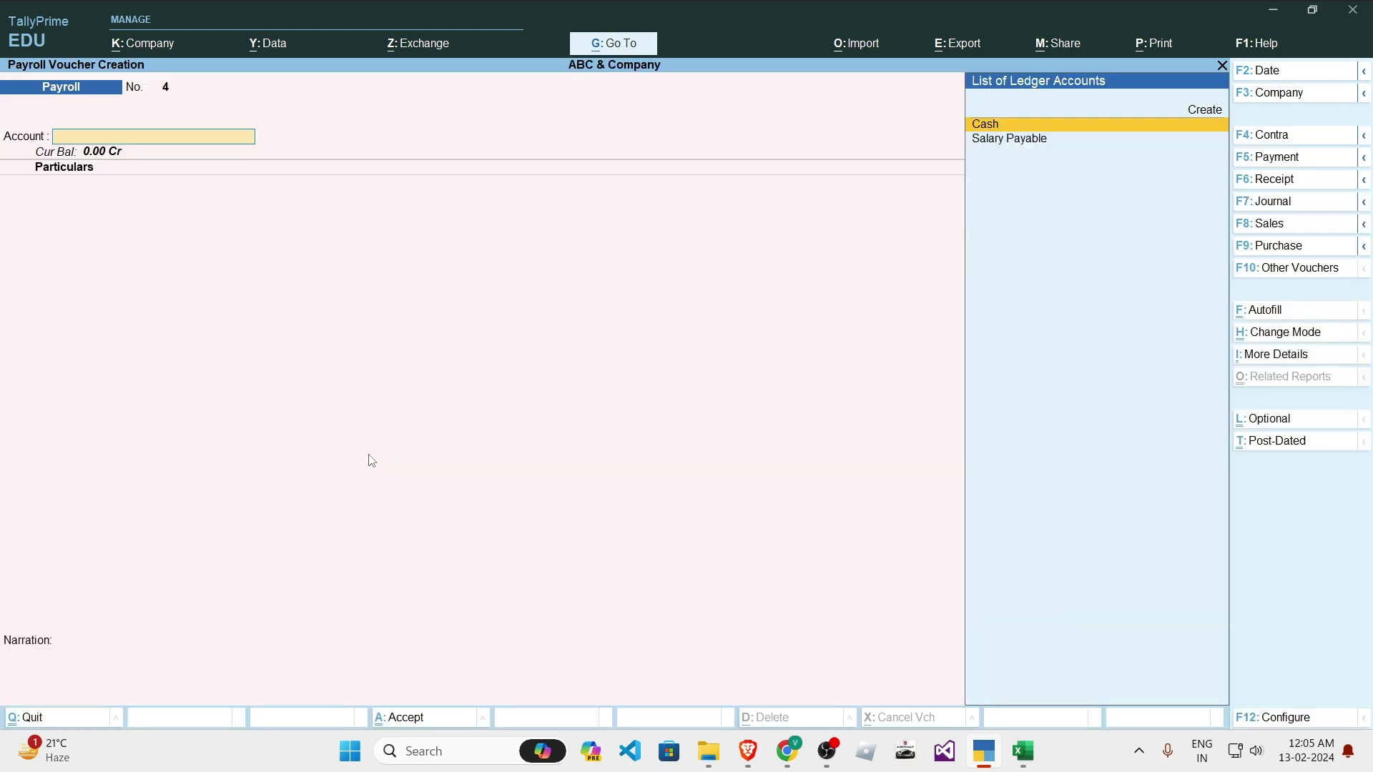
left_click(1336, 270)
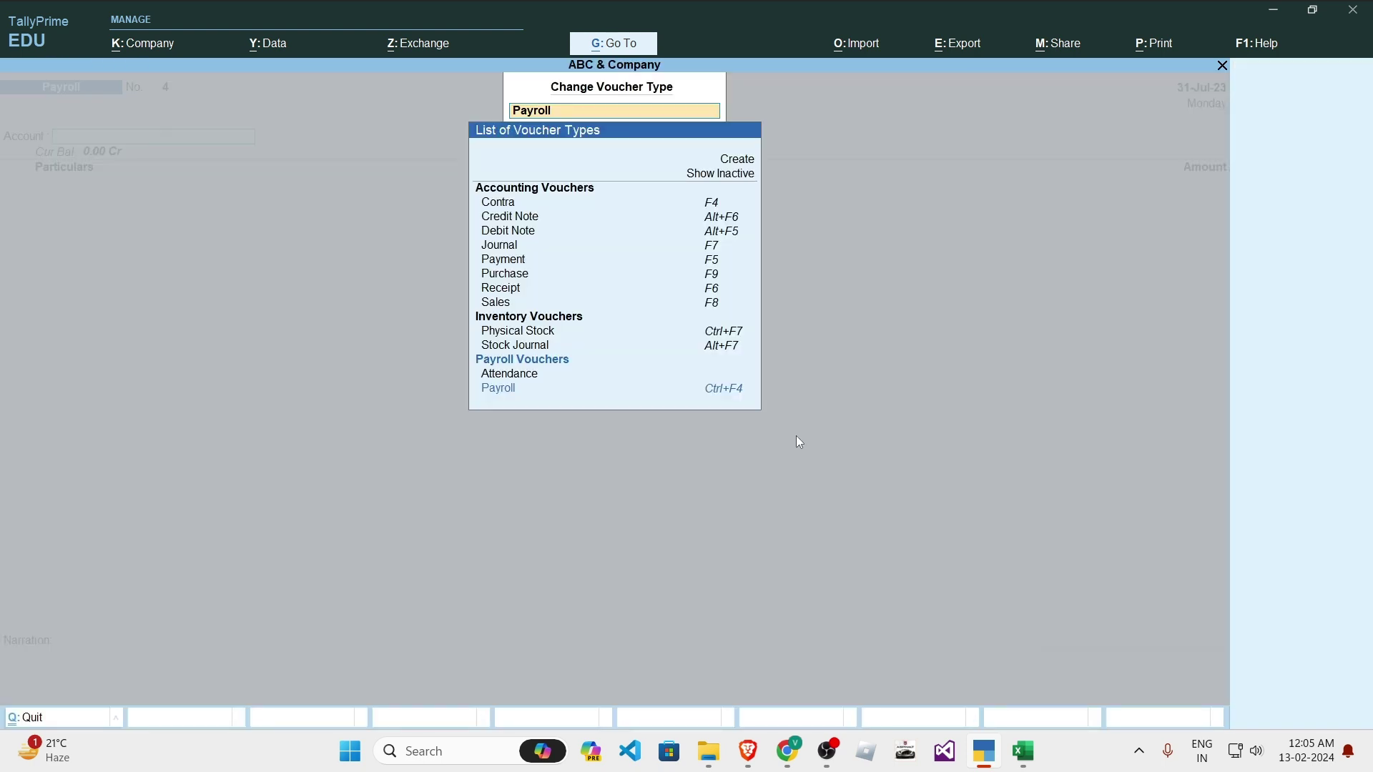
key("Up")
key("Up")
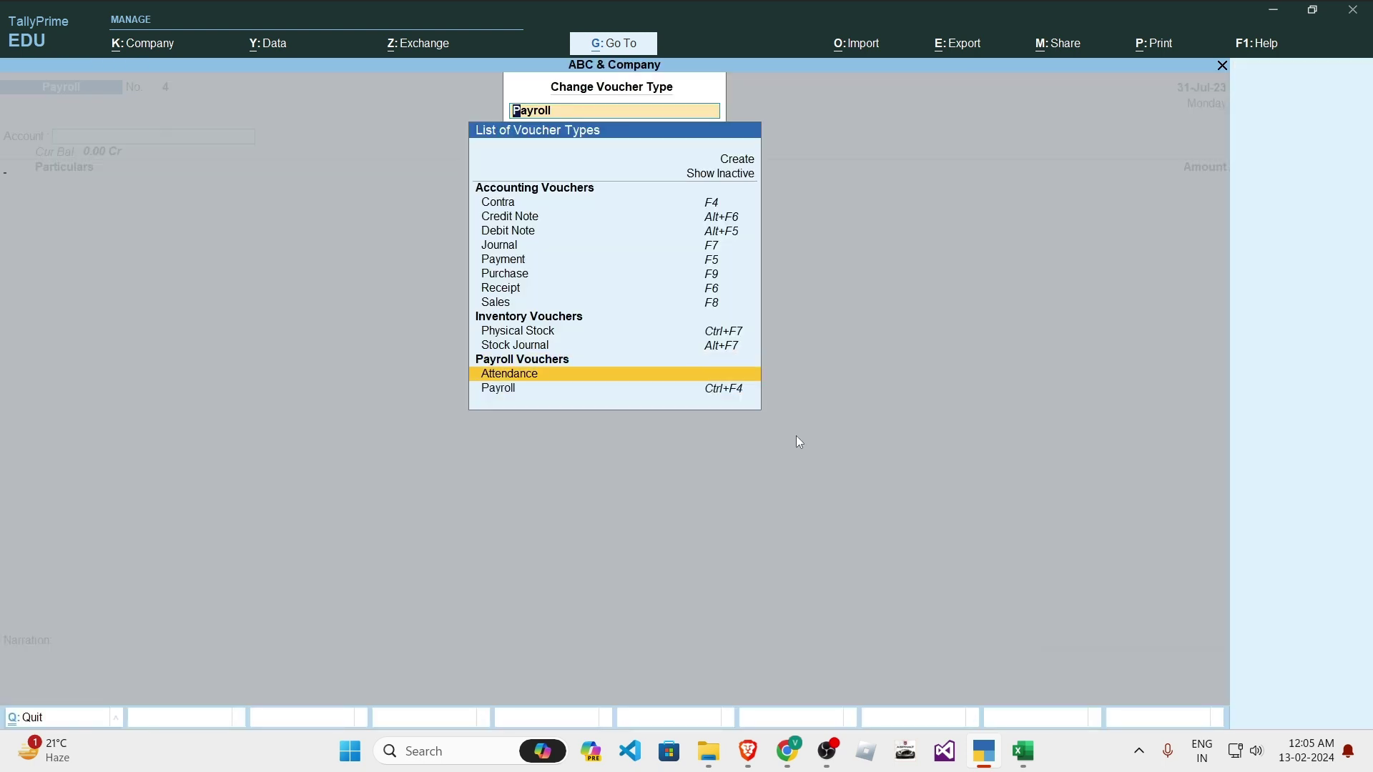
key("Return")
key("F2")
type("31.7.23")
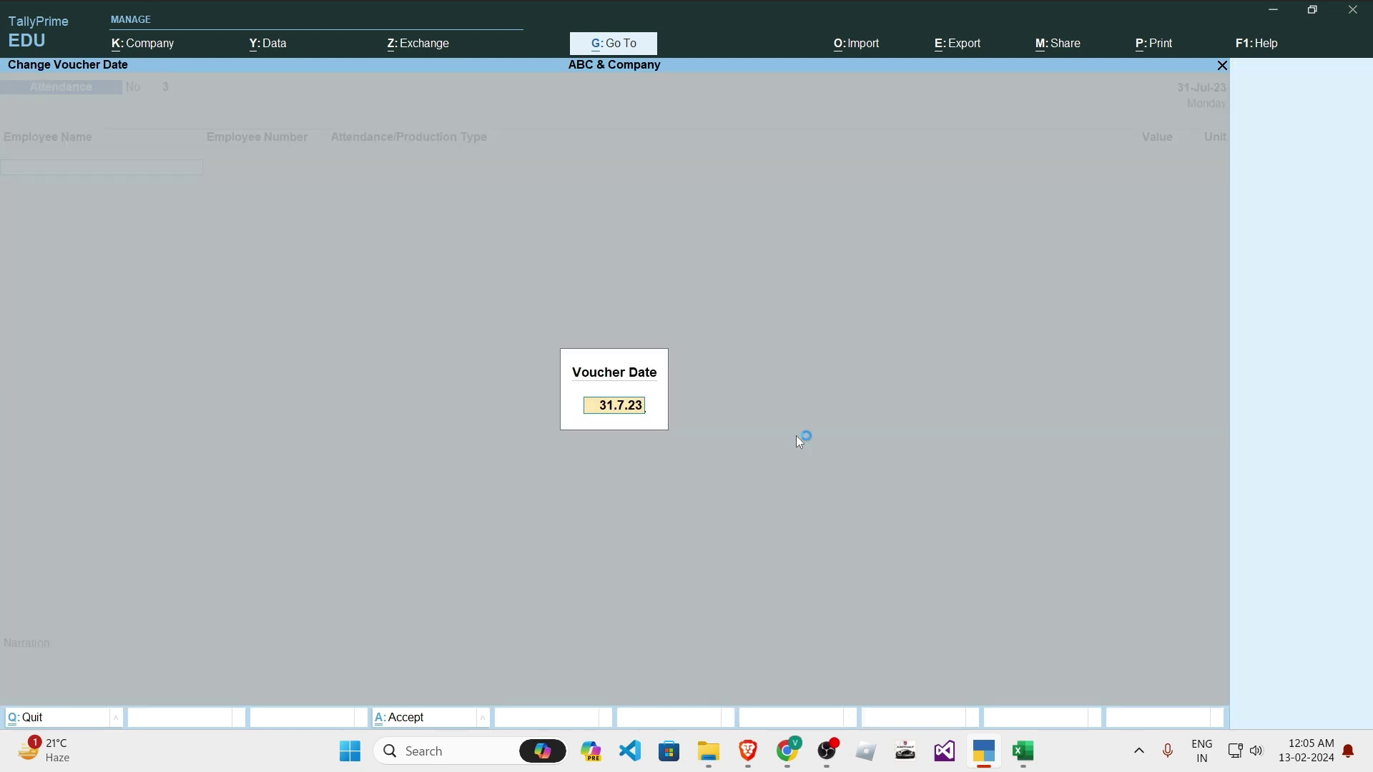
key("Return")
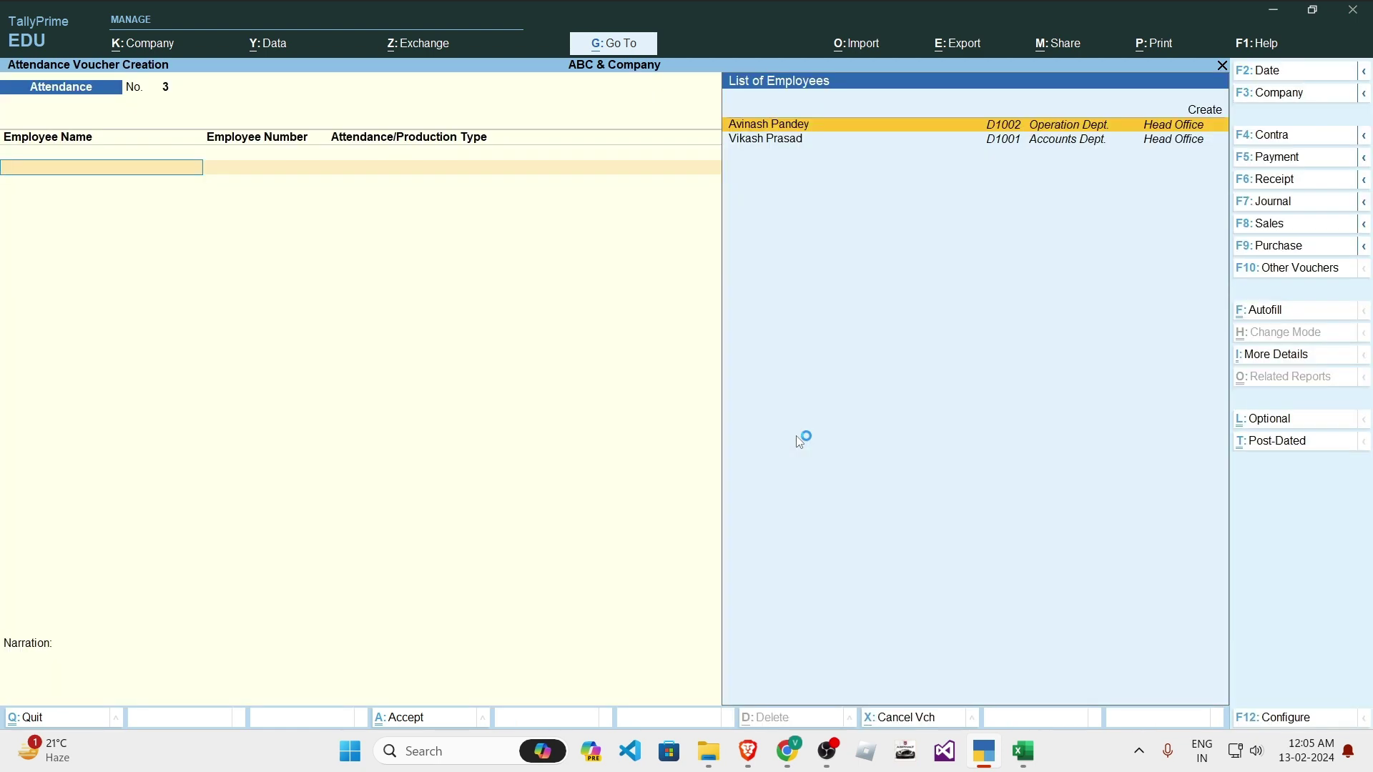
Step: Check the days in month, payable days and absent days for the first two employees in the Excel salary workbook, and return to TallyPrime
key("alt+Tab")
key("alt+Tab")
key("alt+Tab")
left_click(715, 468)
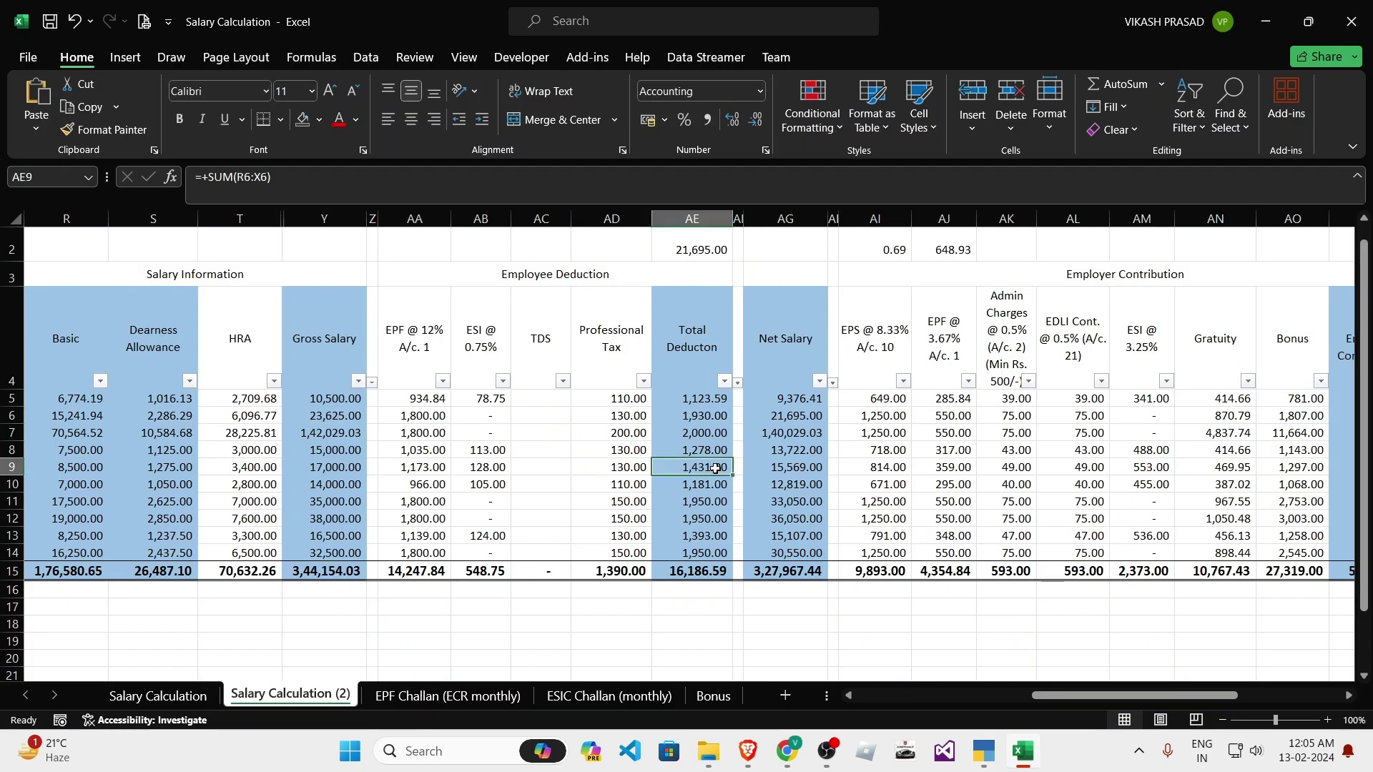
left_click(542, 415)
left_click_drag(1058, 696, 974, 697)
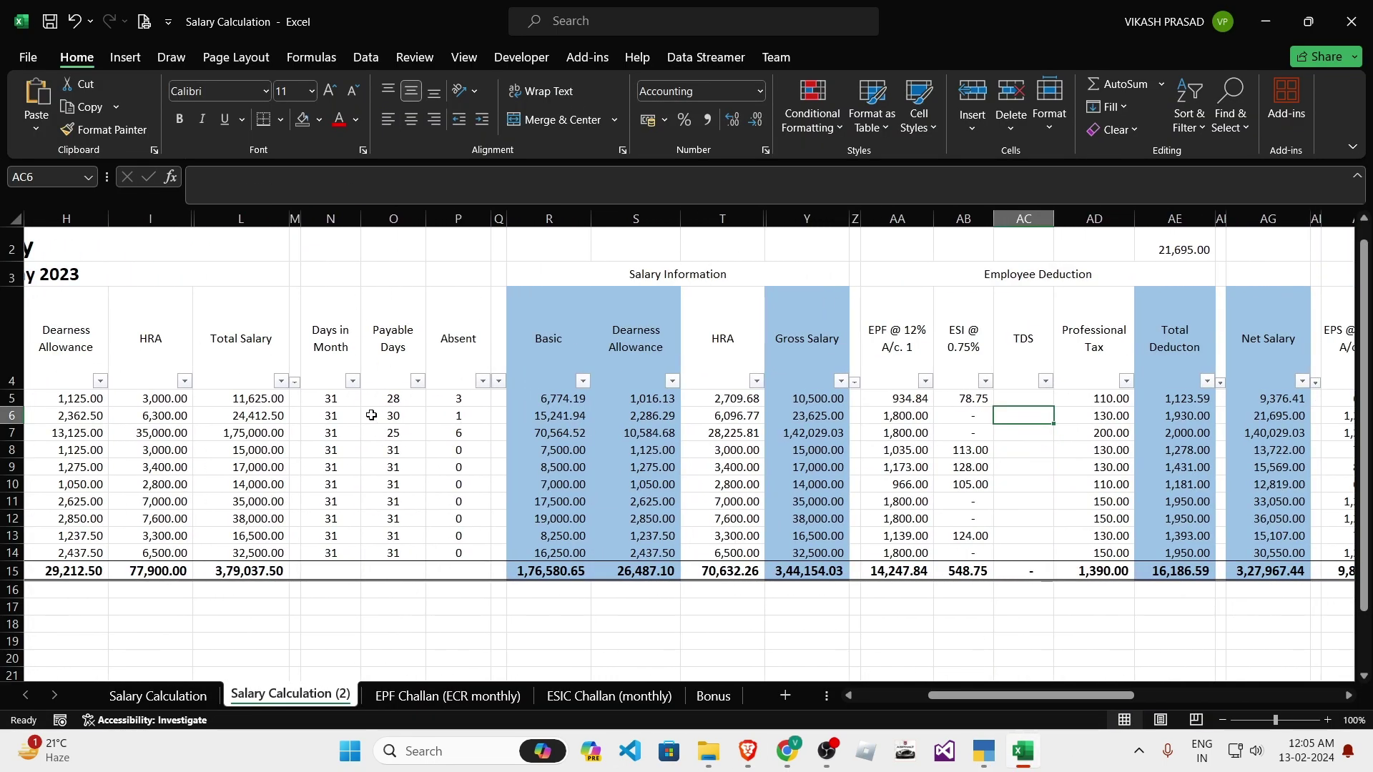
left_click_drag(334, 398, 336, 415)
left_click_drag(331, 339, 336, 413)
left_click_drag(960, 701, 866, 701)
key("alt+Tab")
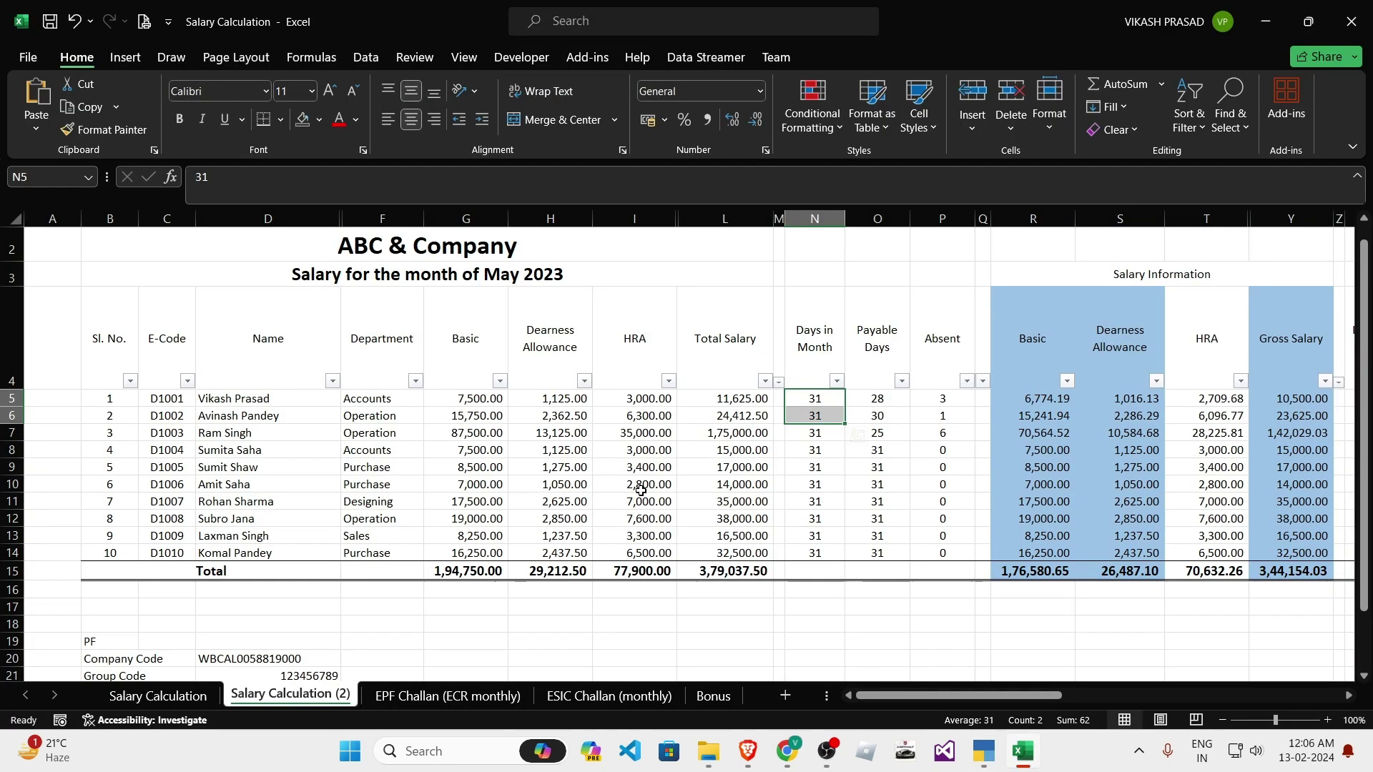
left_click_drag(895, 705, 1023, 702)
left_click(439, 271)
key("alt+Tab")
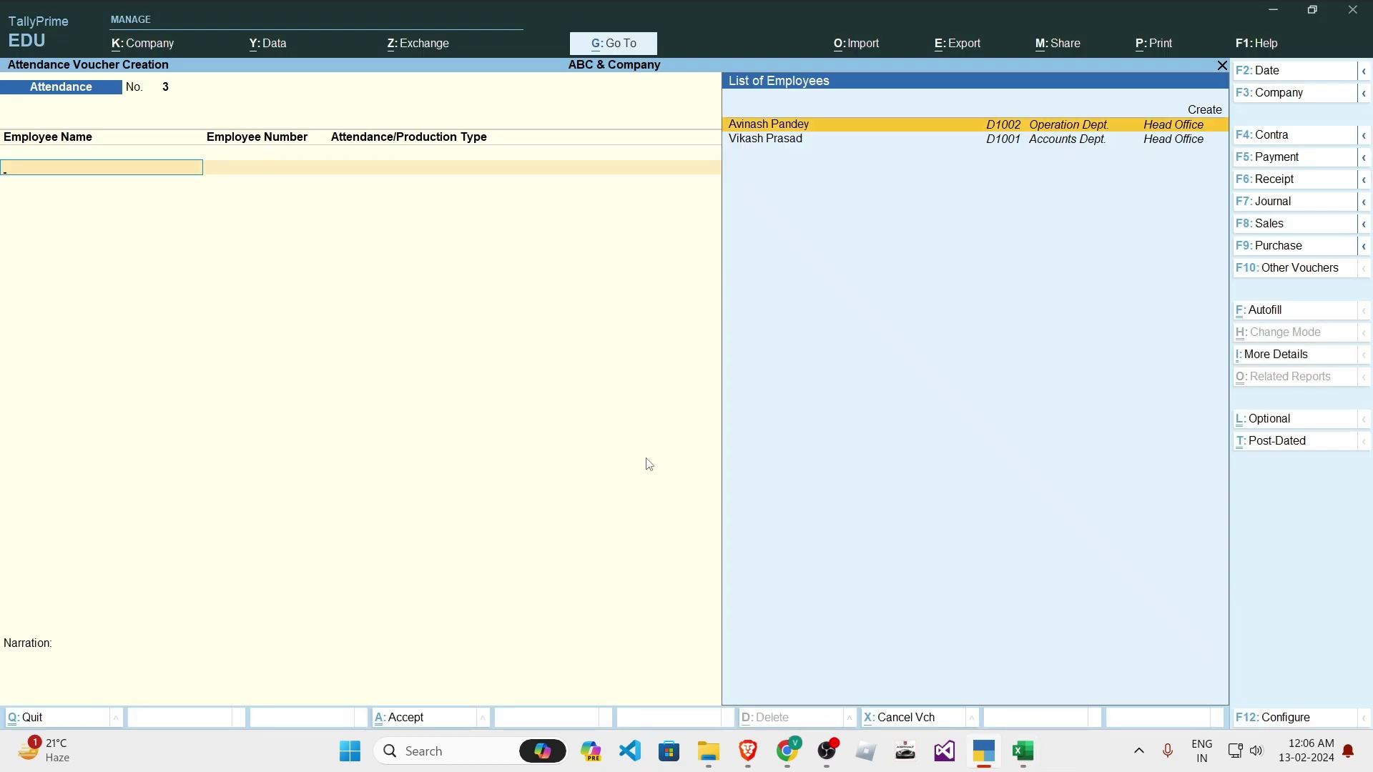
Step: Record 28 Present days for the Accounts Dept. employee, checking the payable days against the Excel salary workbook
key("Down")
key("Return")
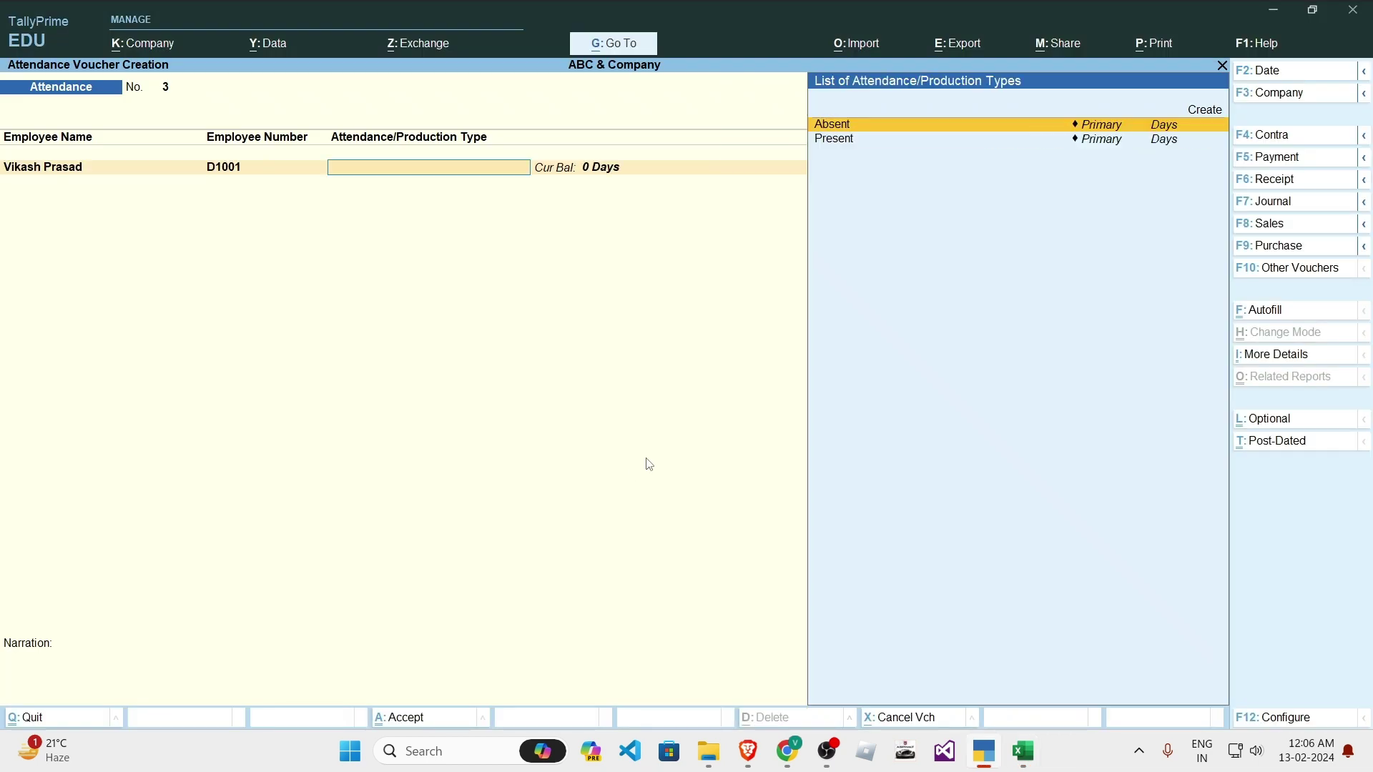
key("Down")
key("Return")
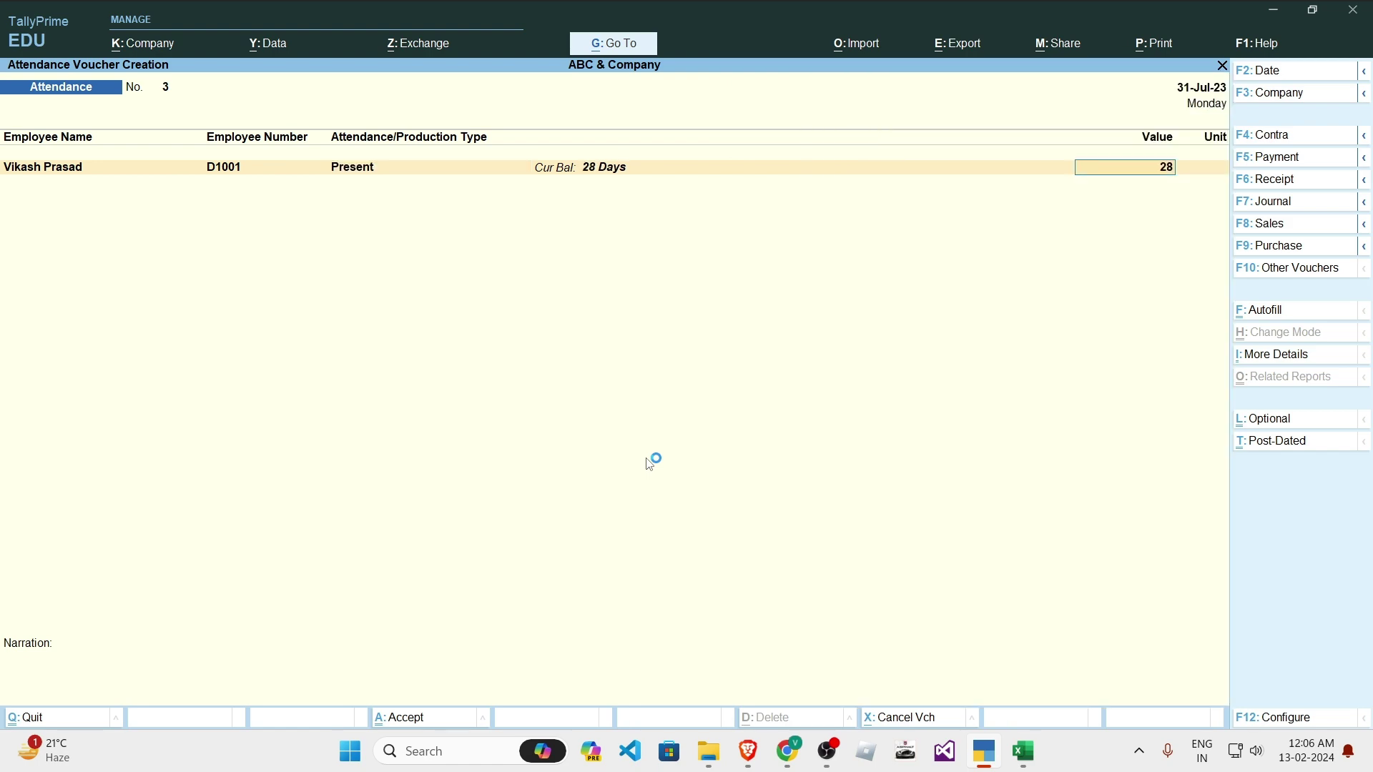
key("alt+Tab")
left_click(169, 396)
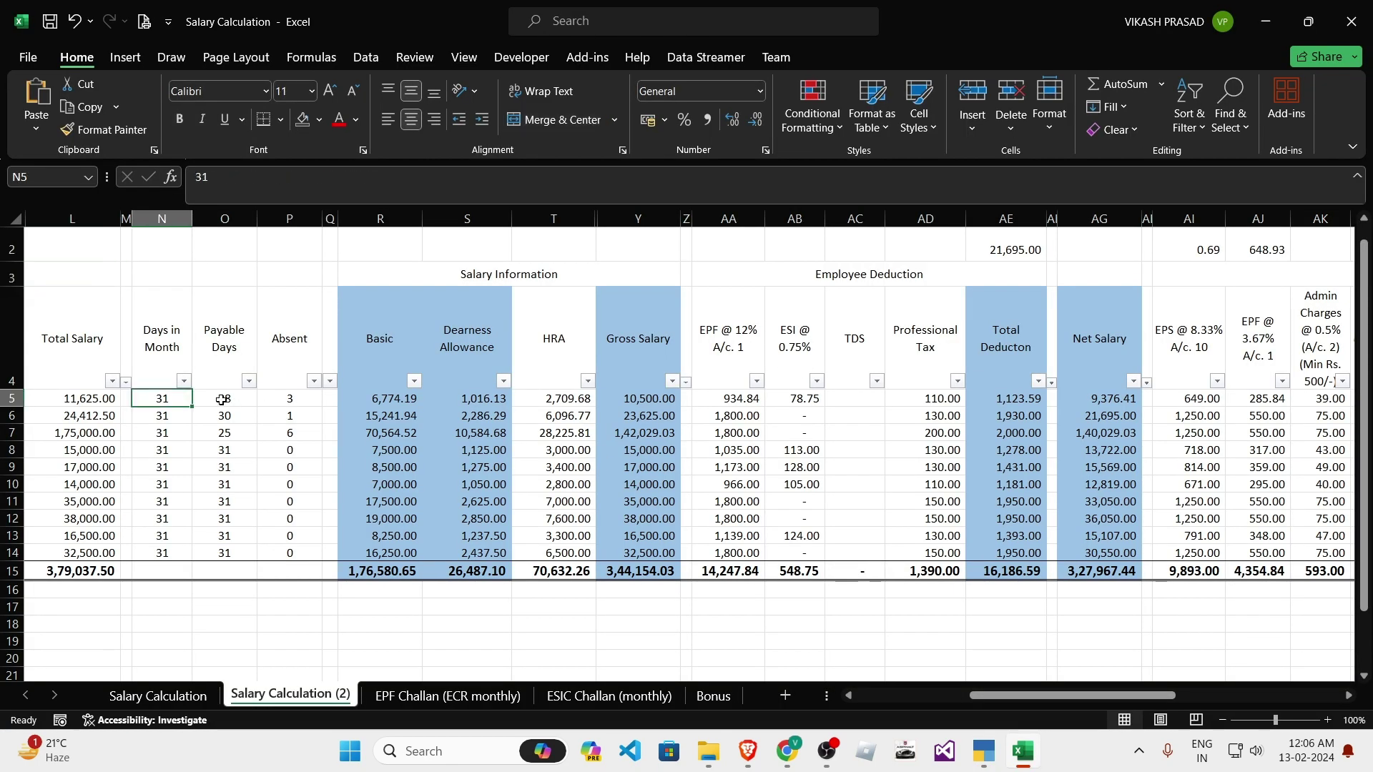
key("alt+Tab")
Step: Add a second attendance line for the Accounts Dept. employee with 3 Absent days
key("Down")
key("Down")
key("Return")
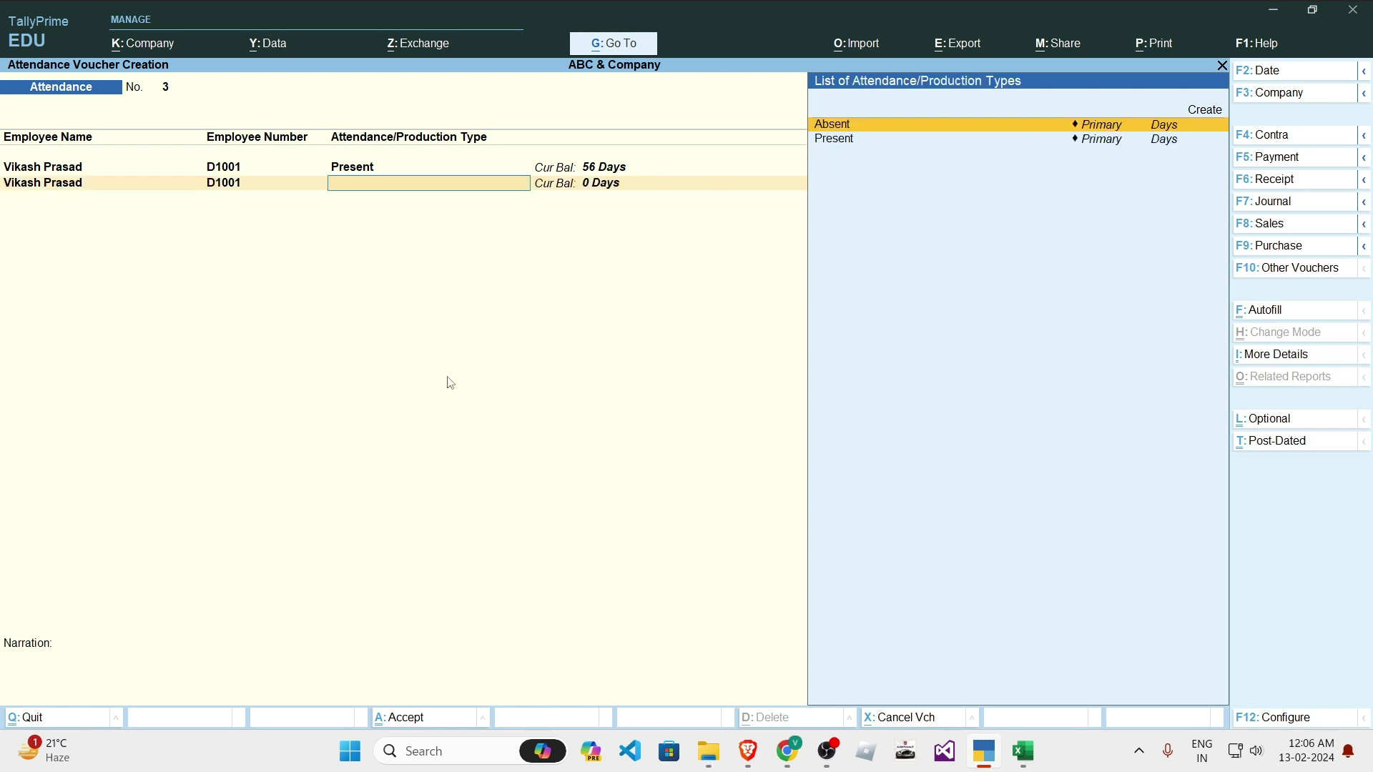
key("Down")
key("Up")
key("Return")
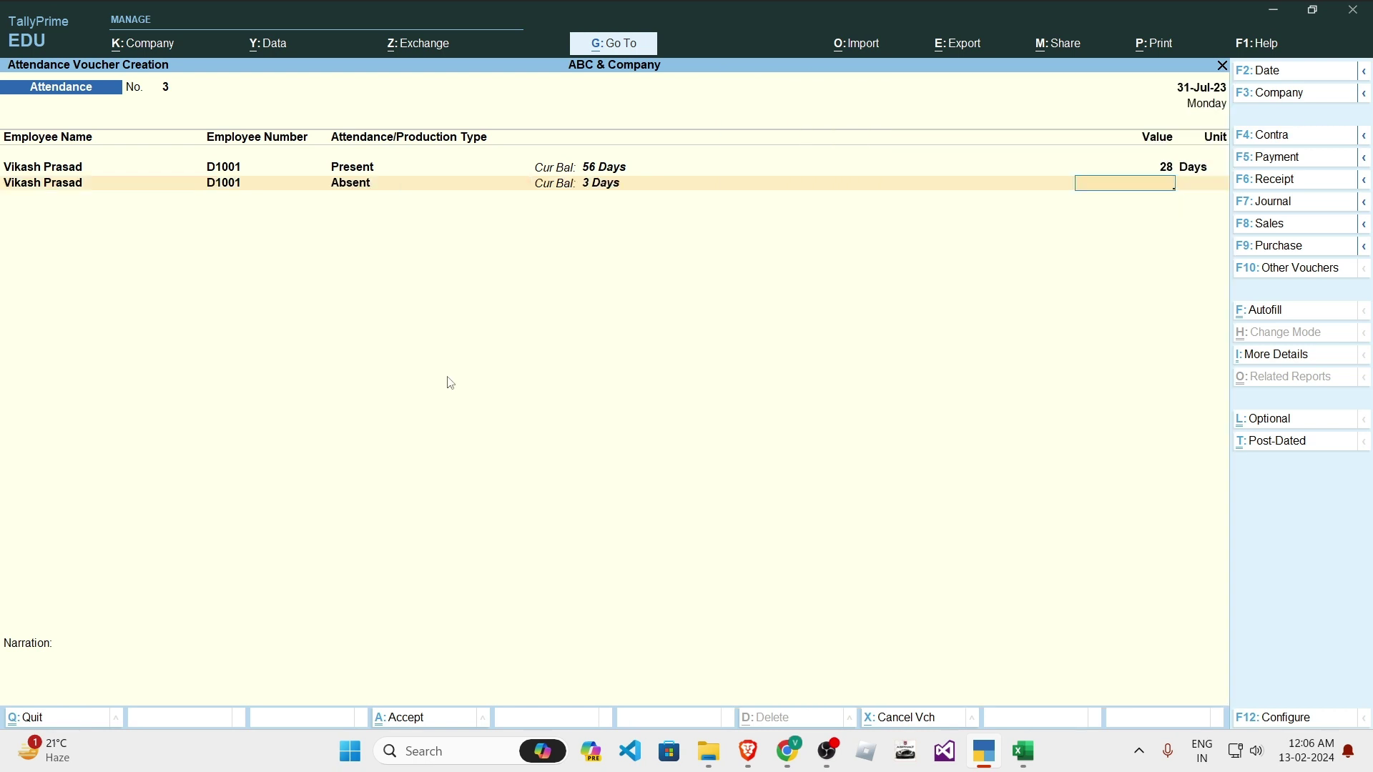
type("3")
key("Return")
Step: Add an attendance line for the Operation Dept. employee with 30 Present days
key("Down")
key("Down")
key("Up")
key("Return")
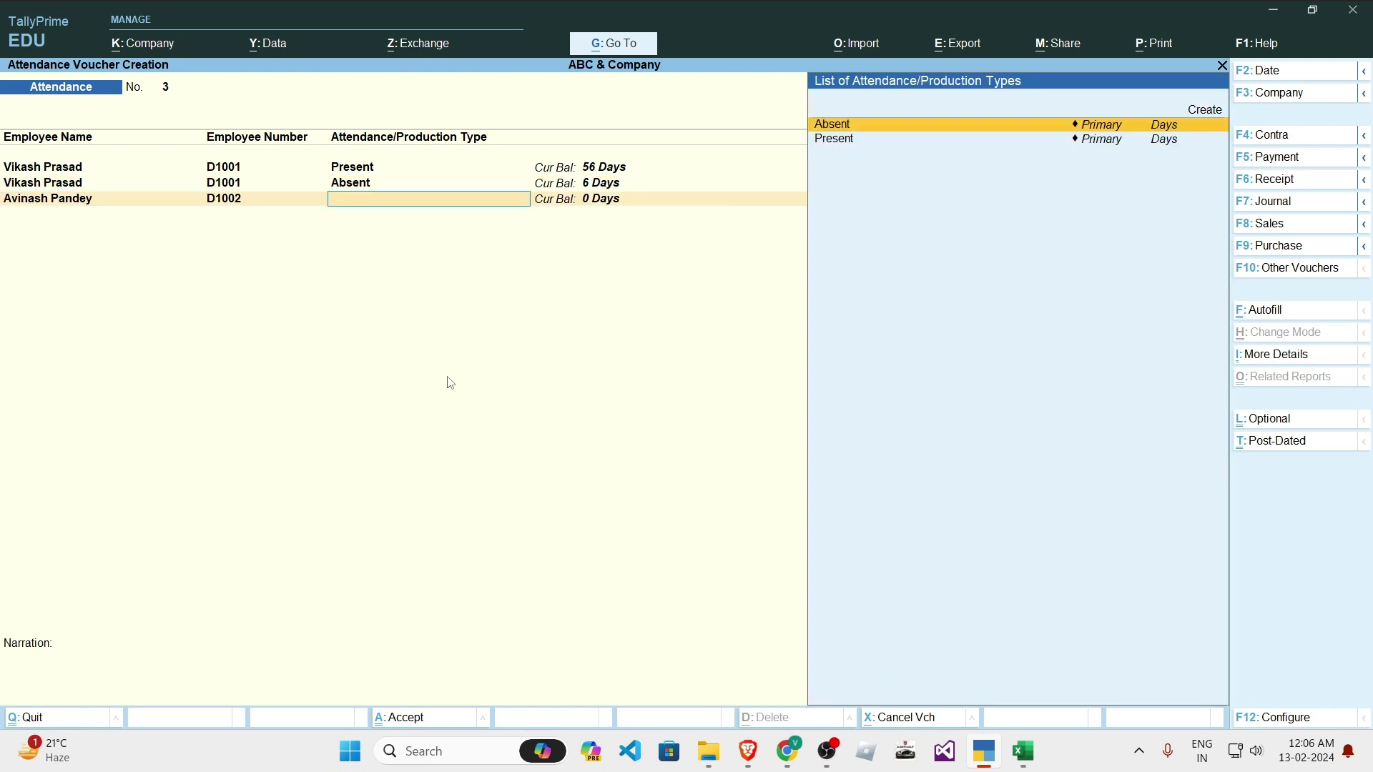
key("Down")
key("Return")
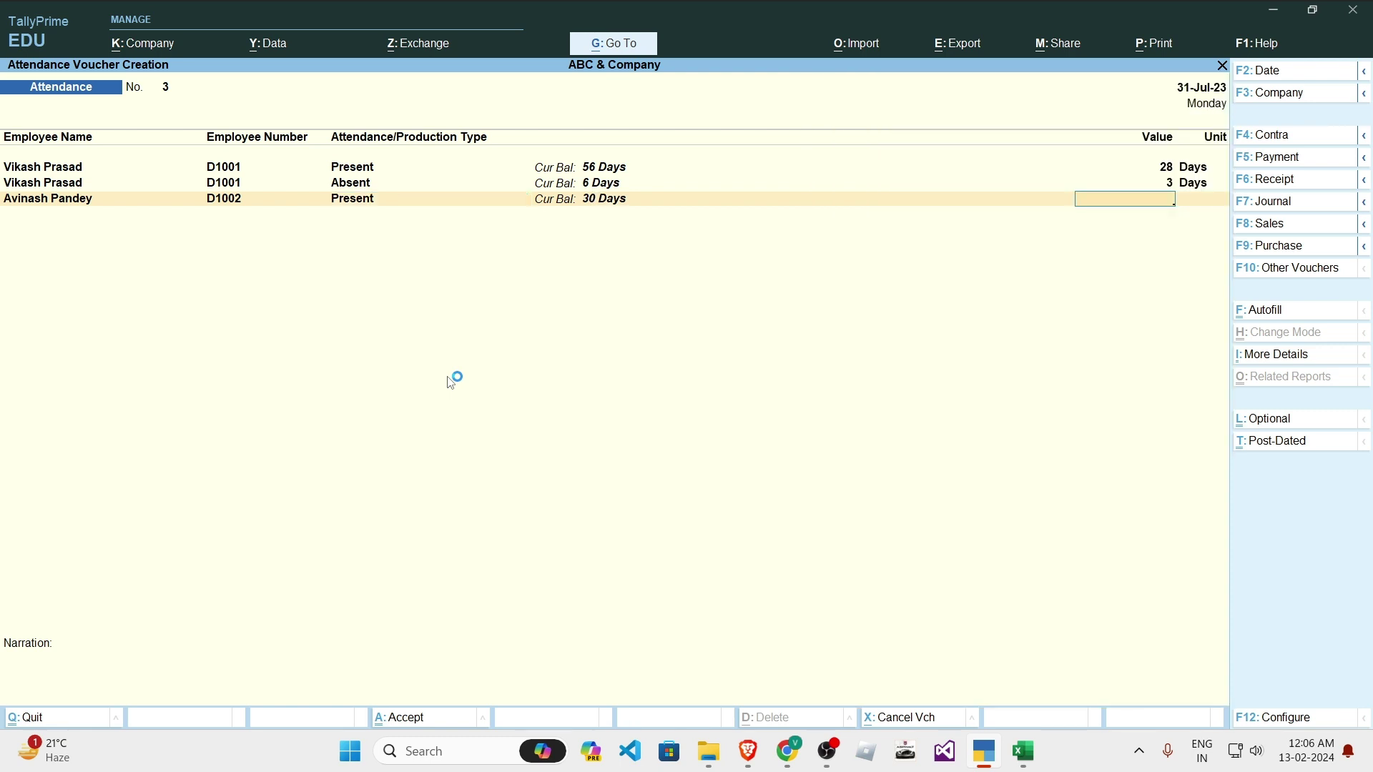
type("30")
key("Return")
Step: Add an Absent line of 1 day for the Operation Dept. employee, checking the payable and absent days in the Excel workbook
key("Down")
key("Down")
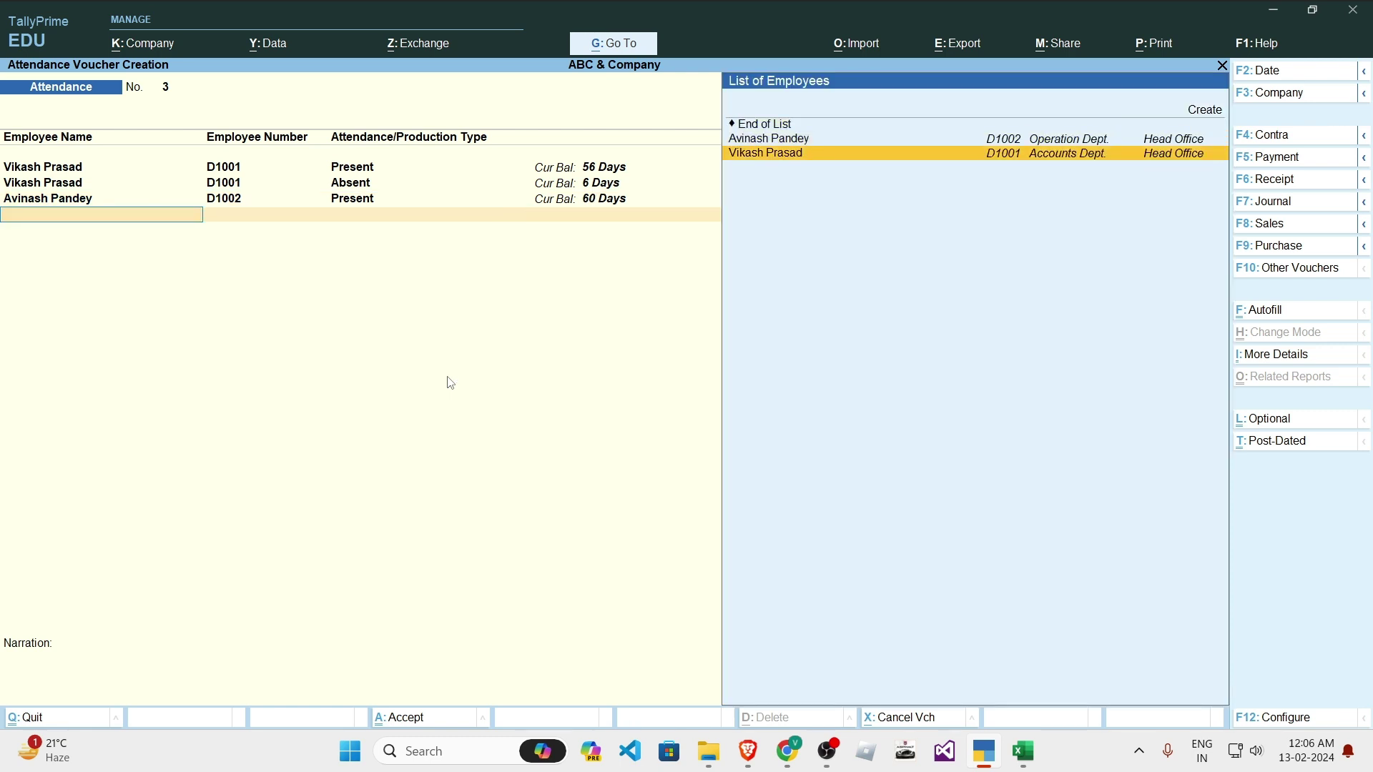
key("Up")
key("Return")
key("Return")
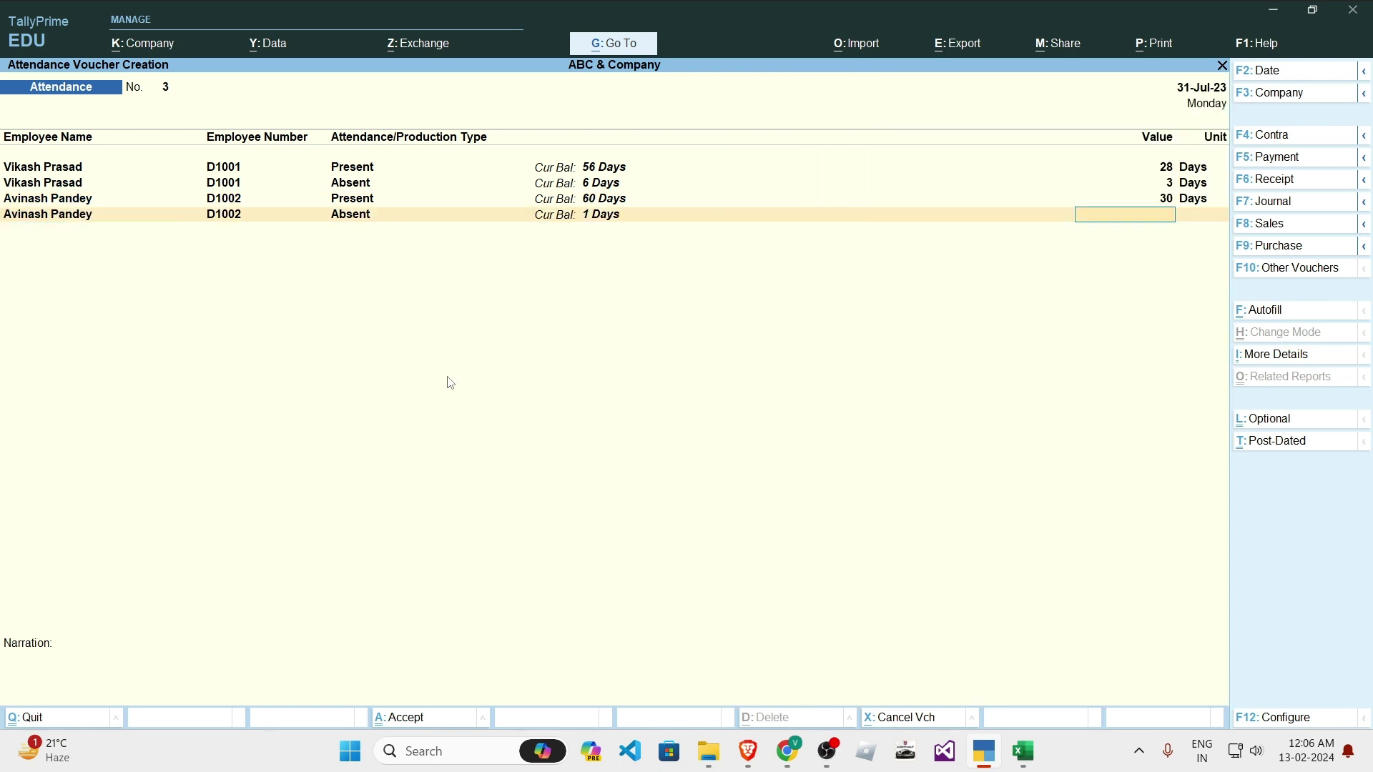
key("alt+Tab")
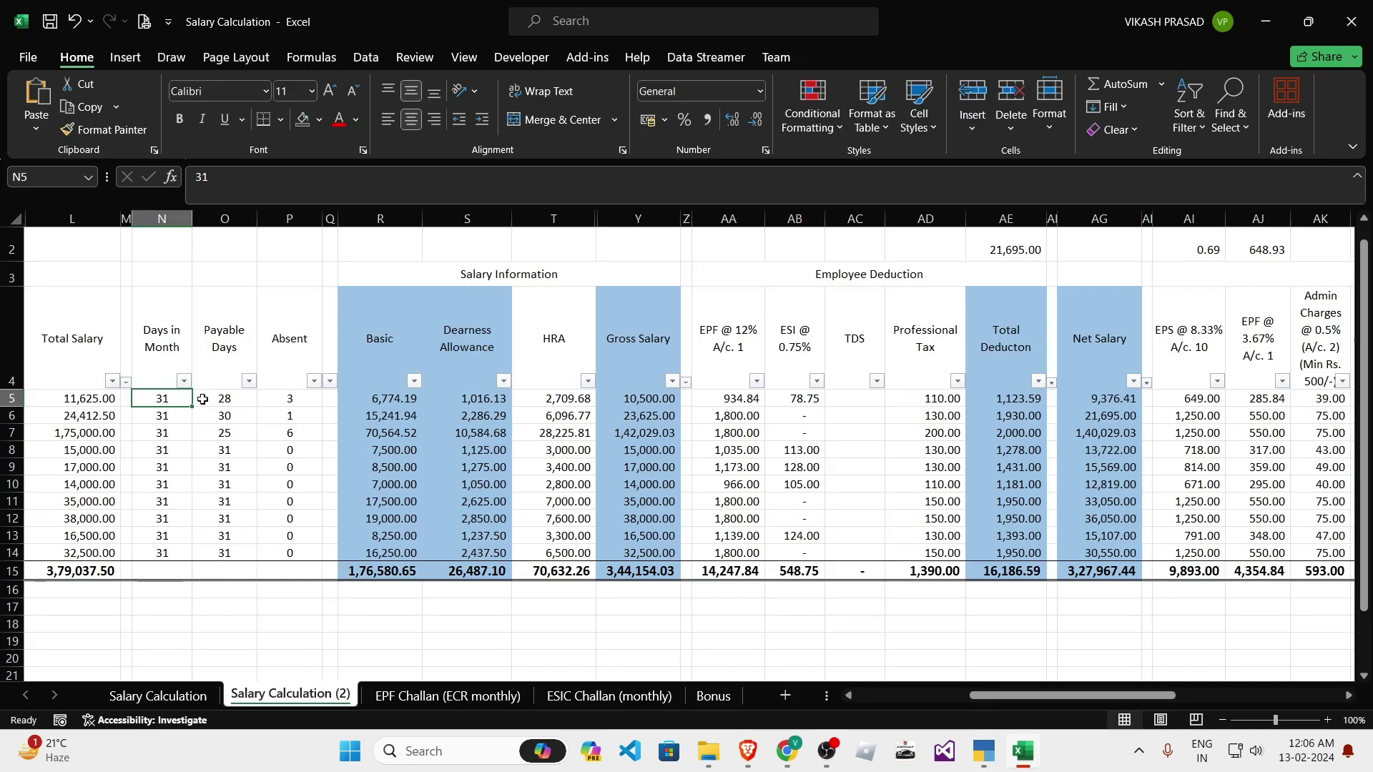
left_click_drag(204, 398, 297, 398)
left_click_drag(218, 415, 292, 415)
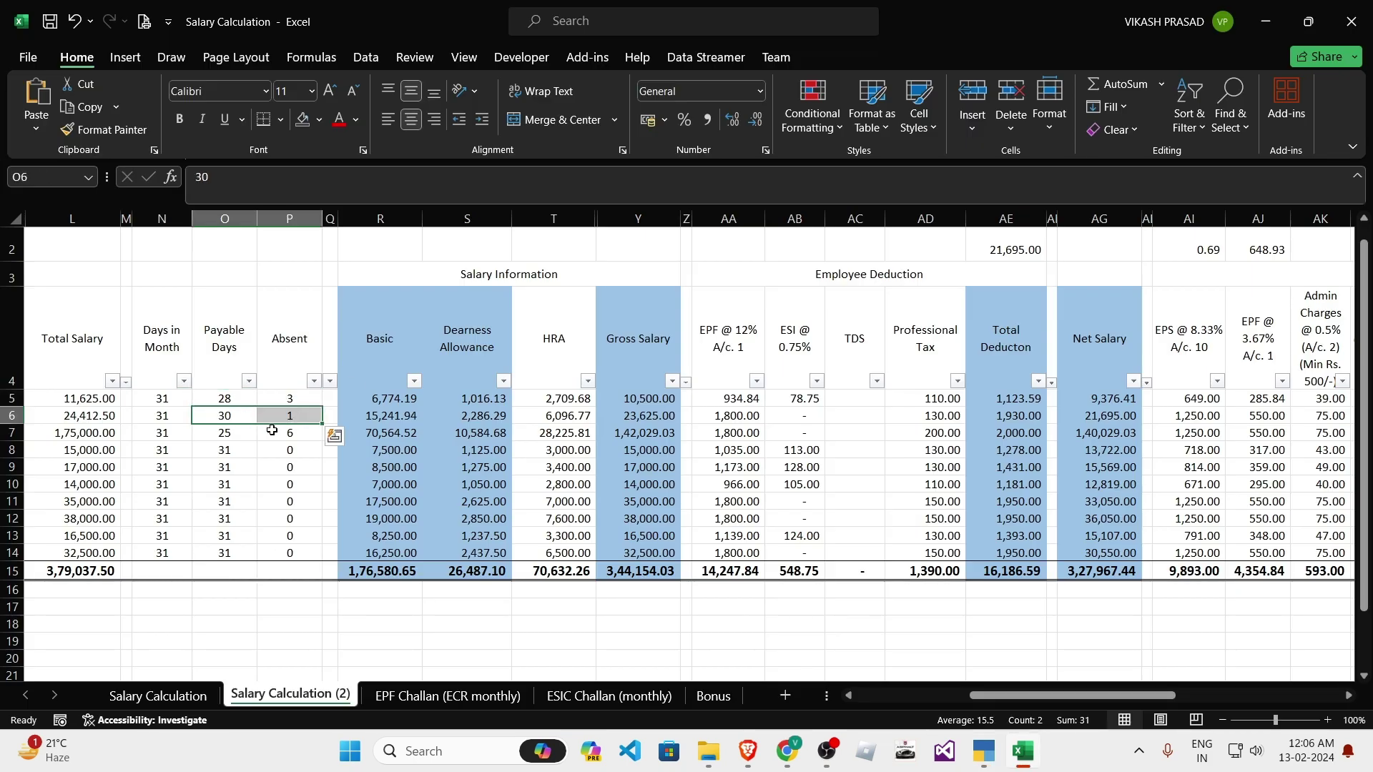
key("alt+Tab")
type("1")
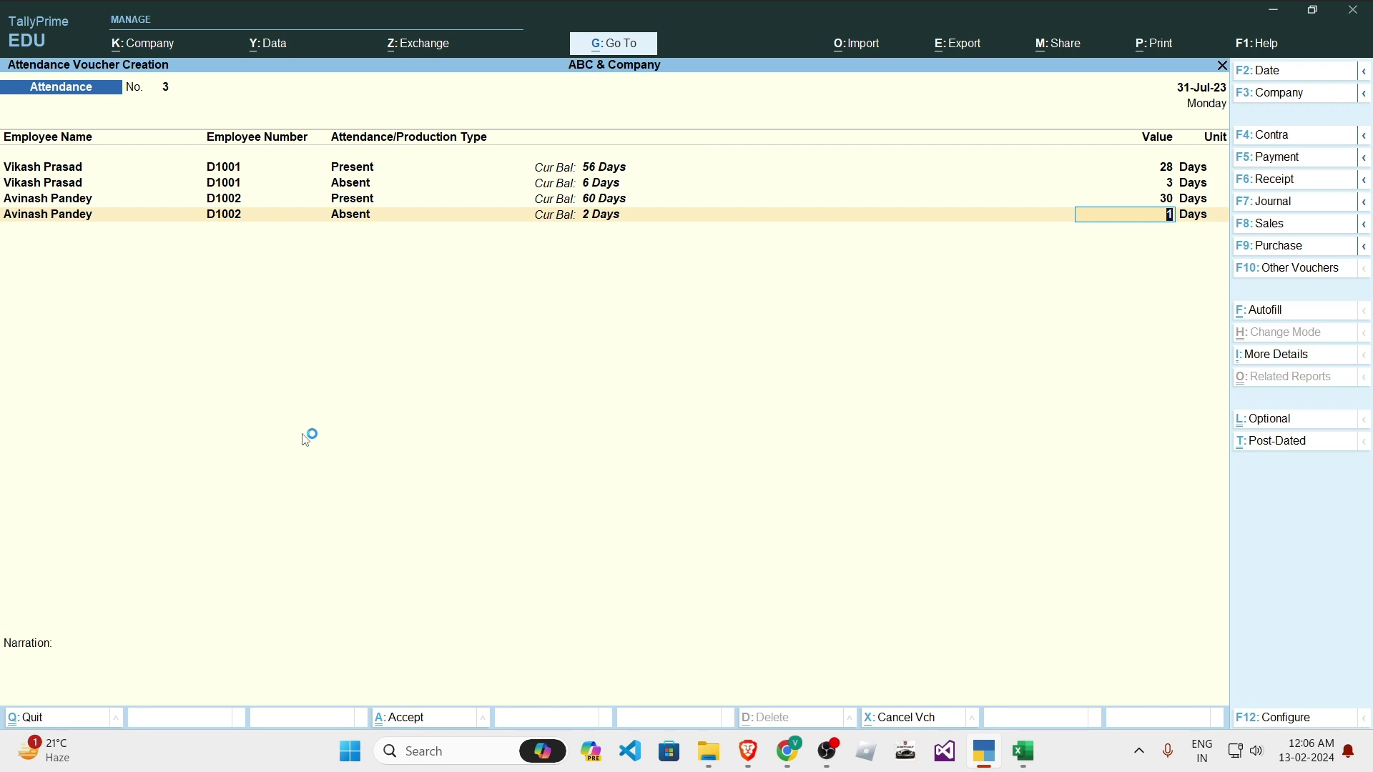
key("Return")
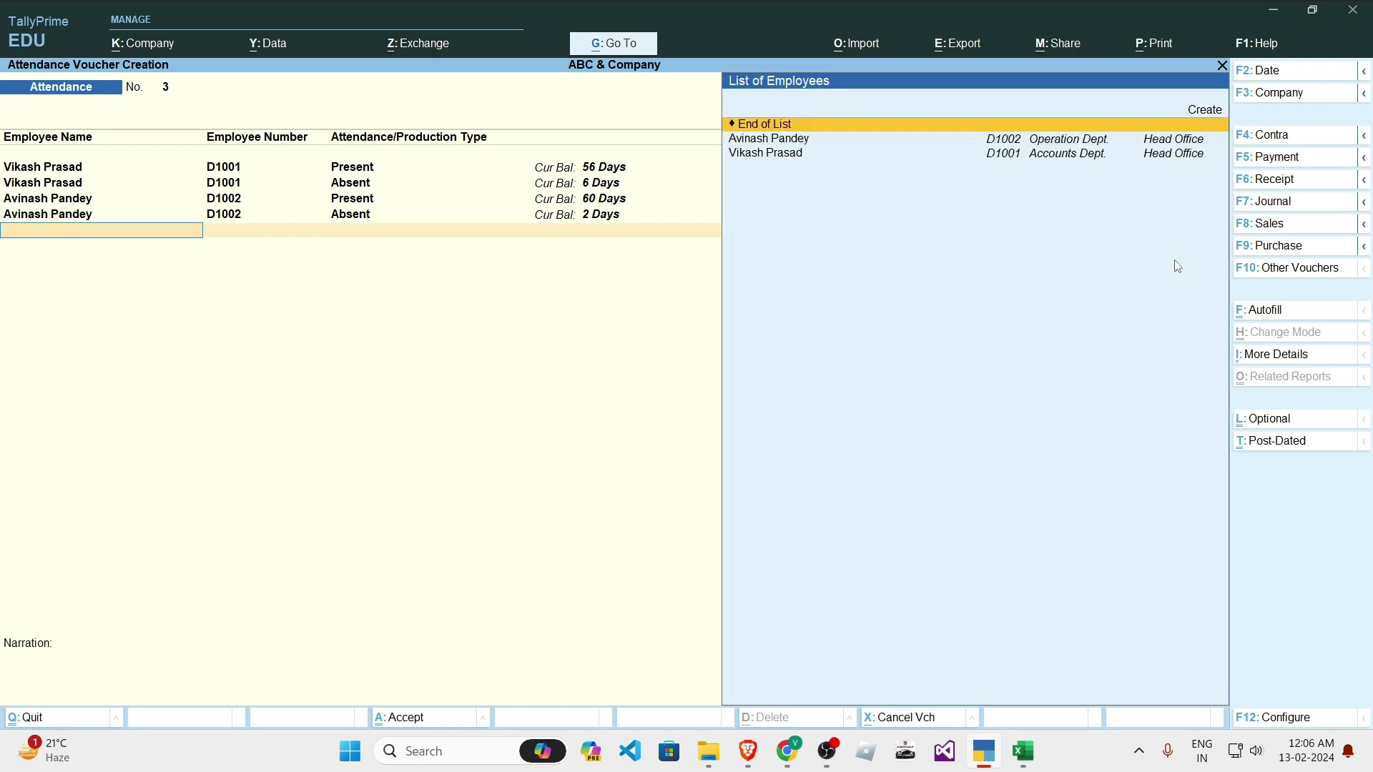
Step: End the employee list and save the July attendance voucher
key("Return")
key("Return")
key("Return")
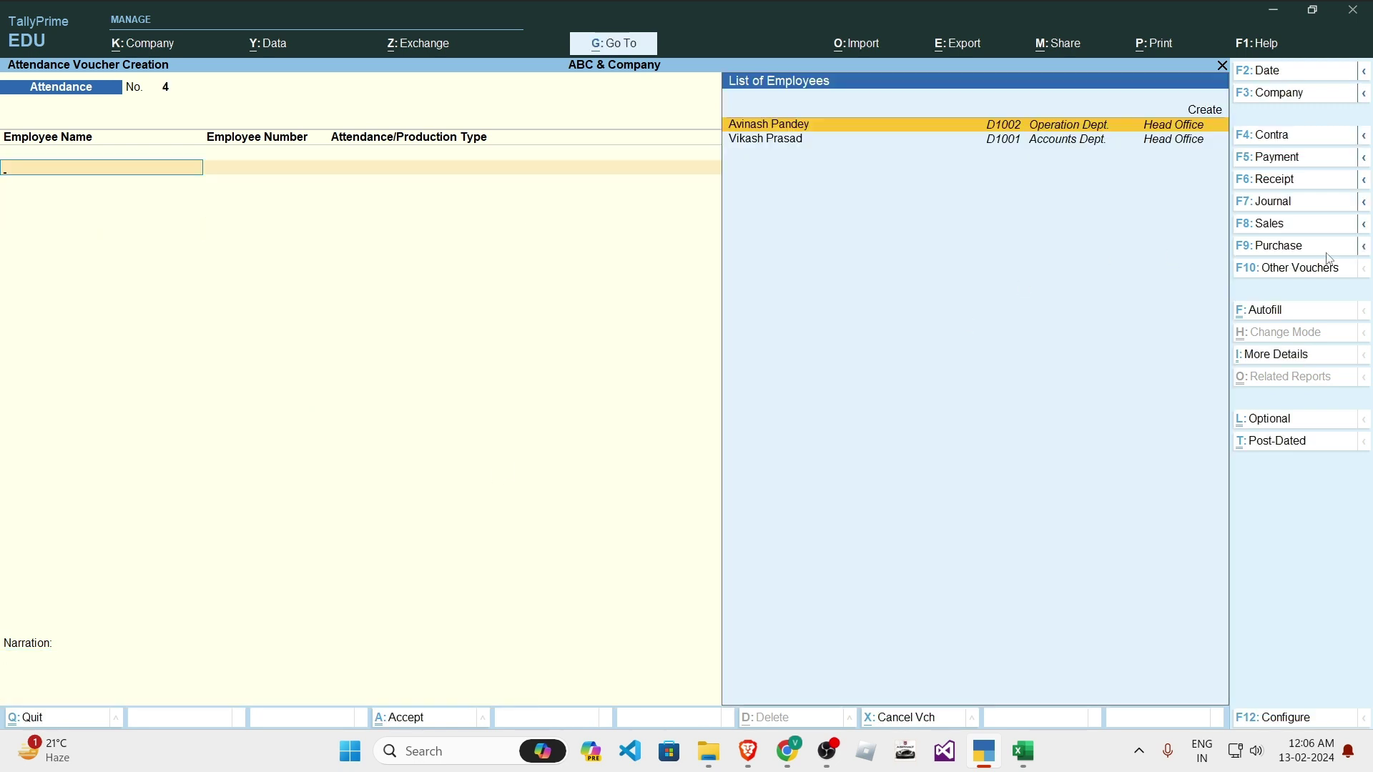
Step: Switch to a Payroll voucher and start Autofill with Payroll Autofill as the transaction type
left_click(1284, 271)
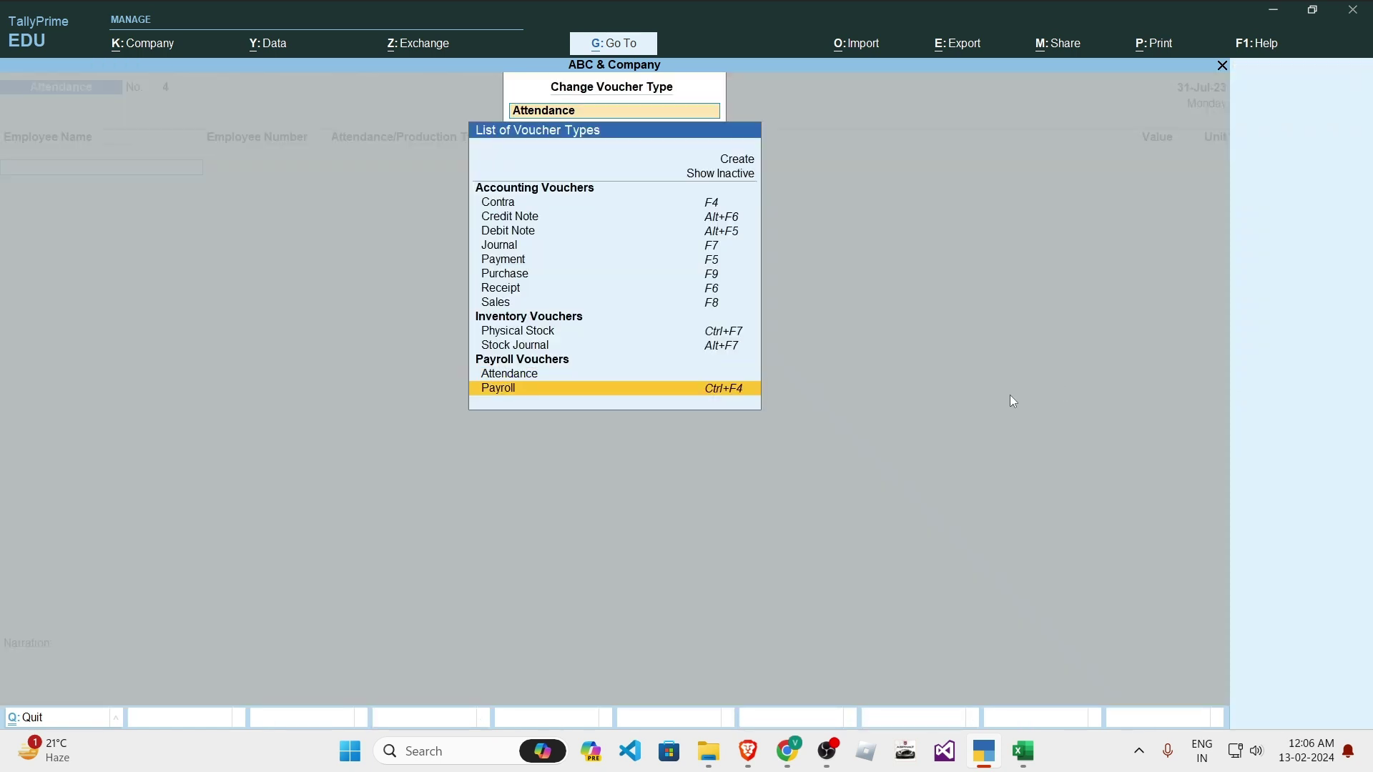
key("Return")
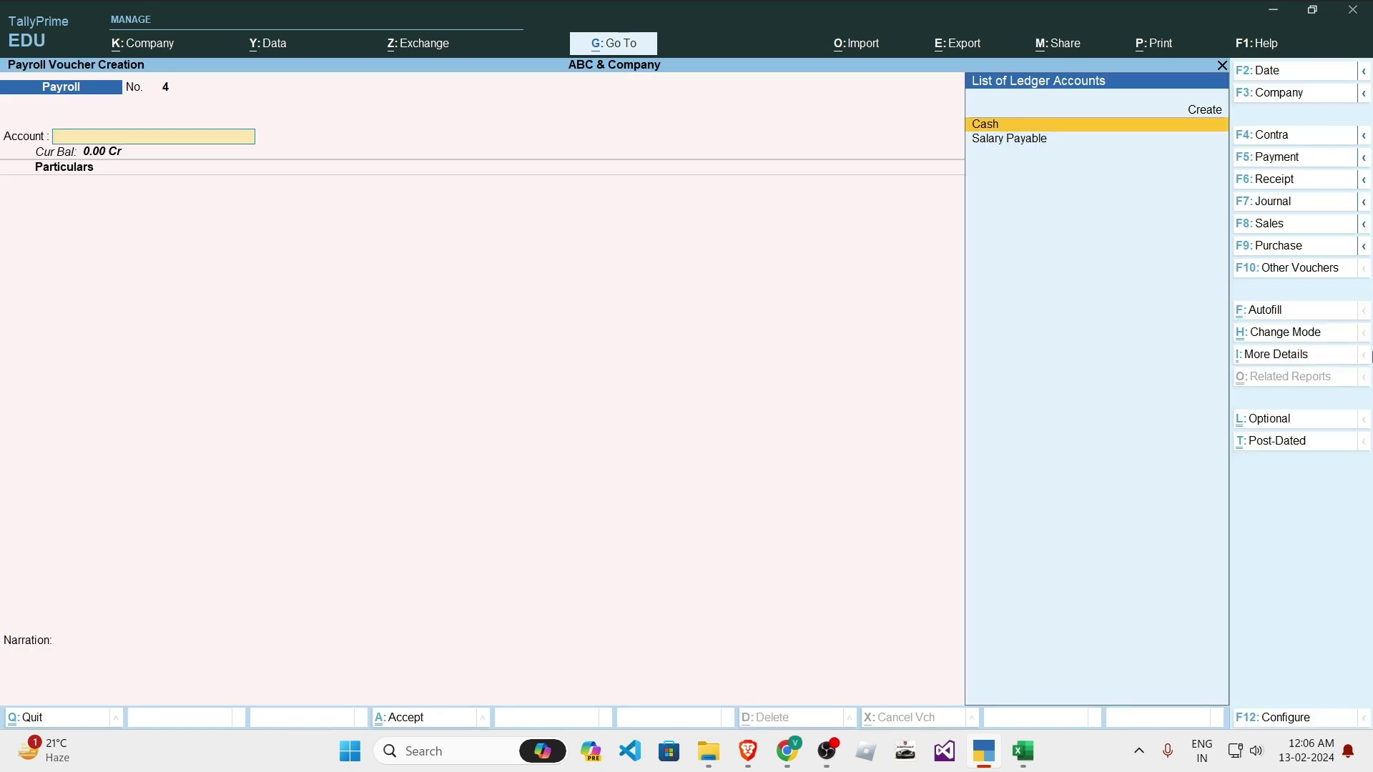
left_click(1294, 310)
key("Return")
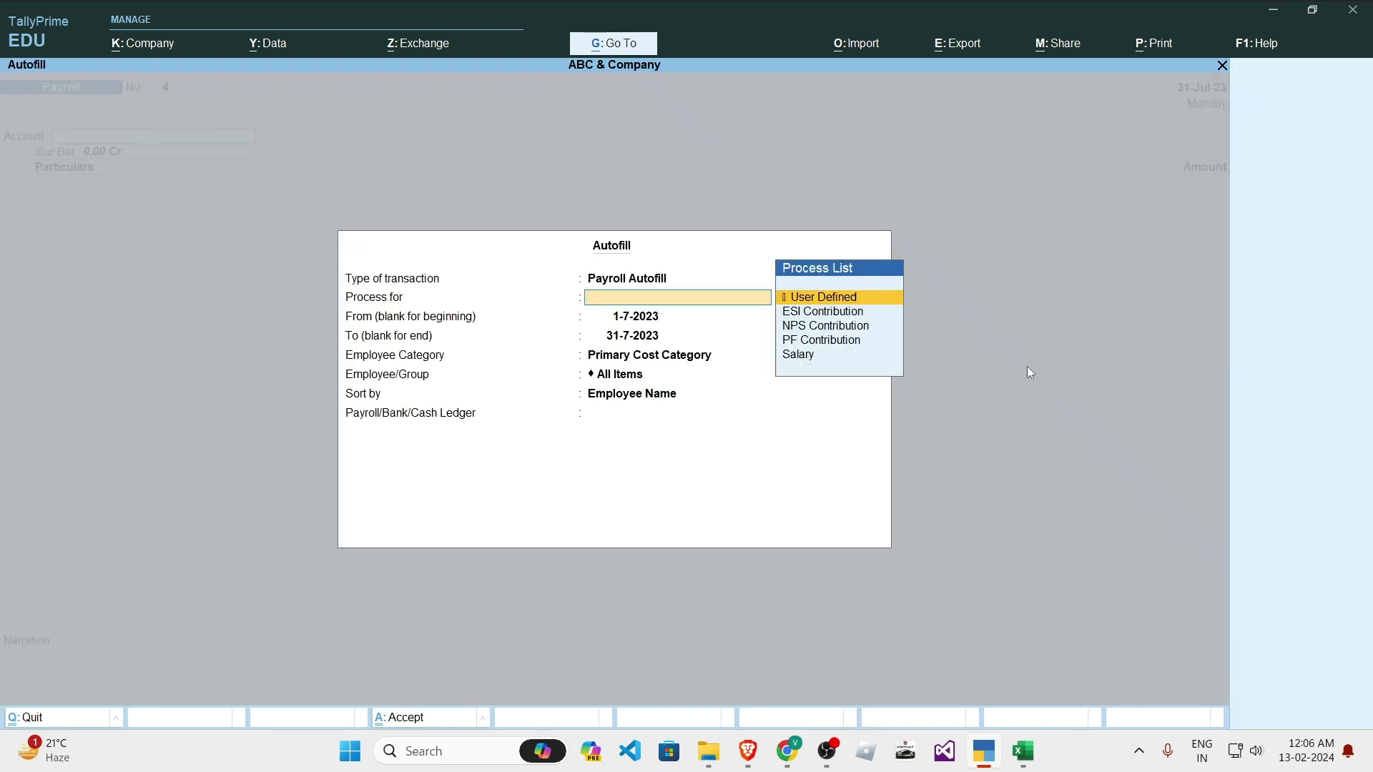
Step: Set the autofill to process Salary for the period 1-7-2023 to 31-7-2023
key("Down")
key("Down")
key("Down")
key("Down")
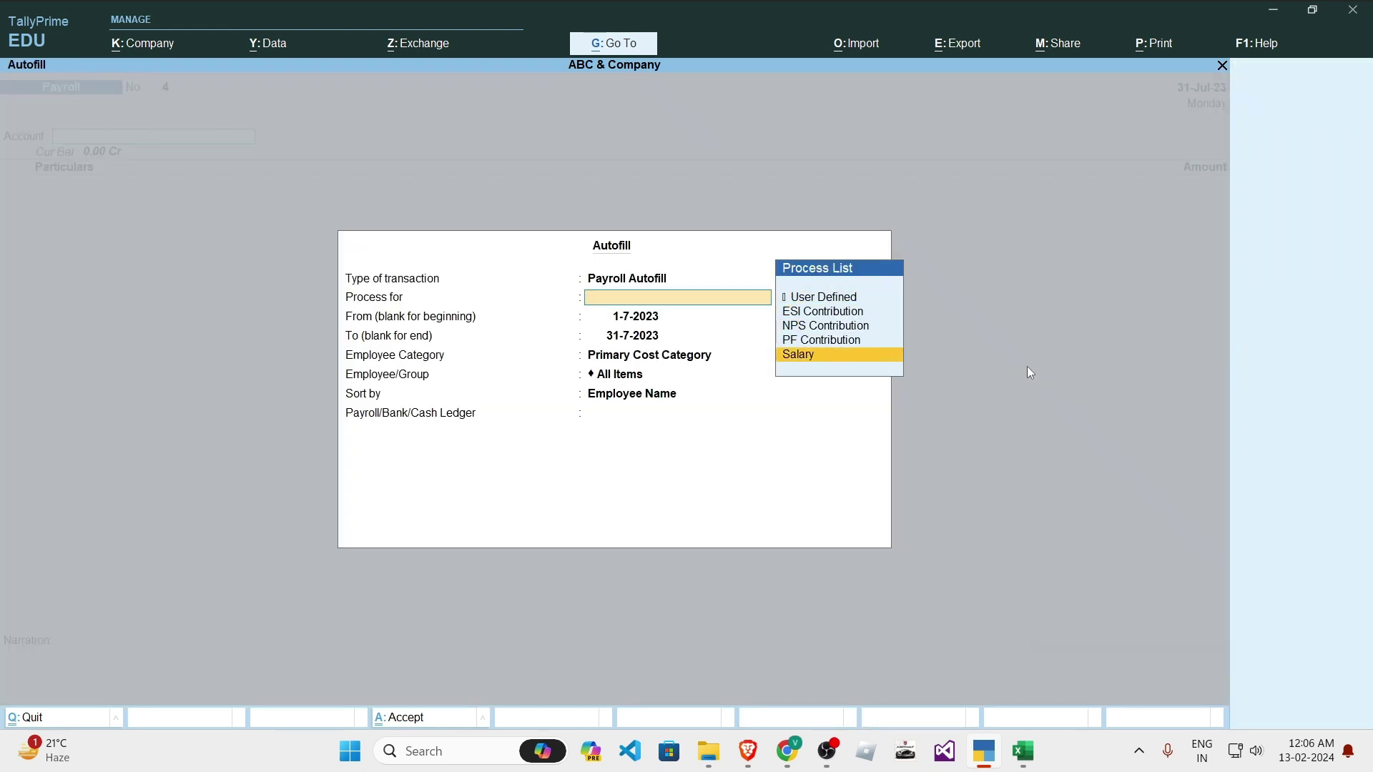
key("Return")
key("Return")
key("Return")
Step: Fill the payroll voucher for category Head Office, All Items, sorted by Employee Name, with Salary Payable as the ledger
key("Up")
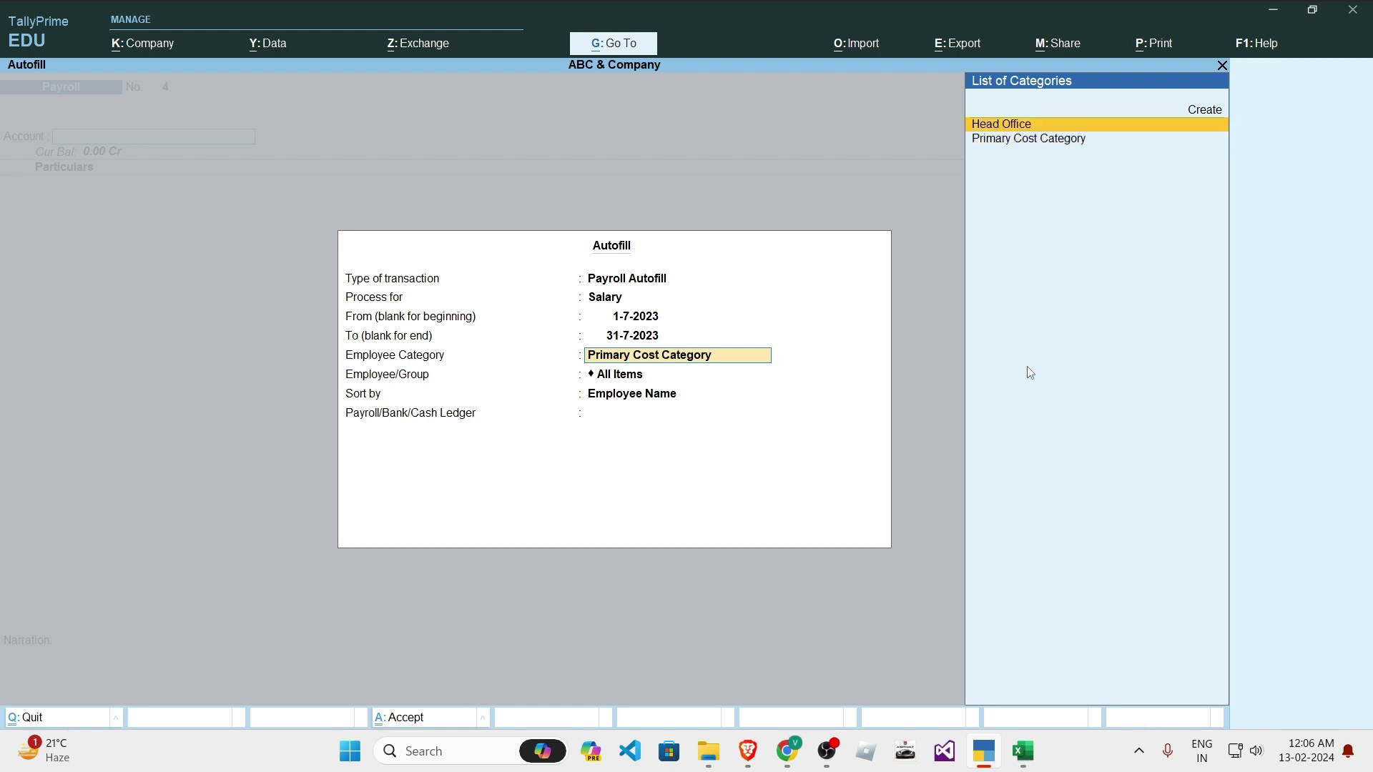
key("Return")
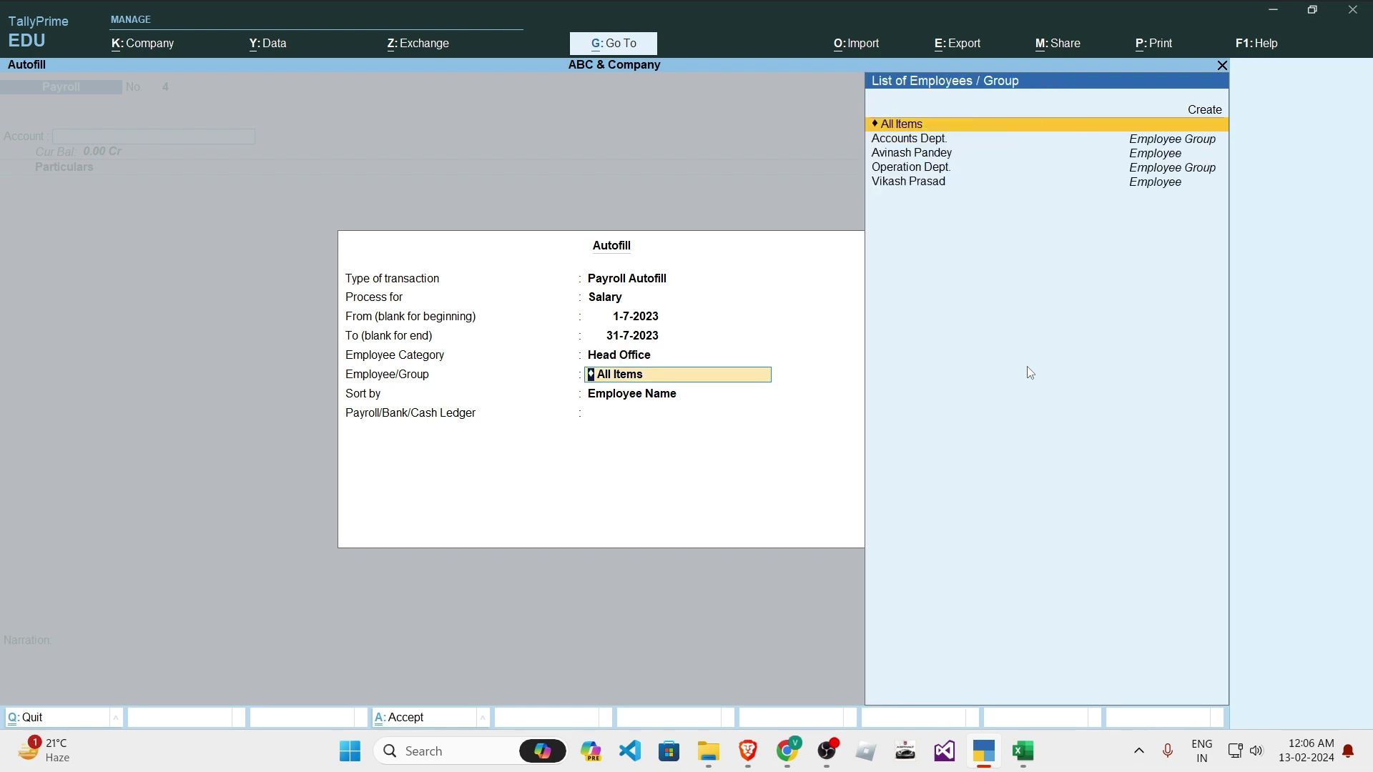
key("Return")
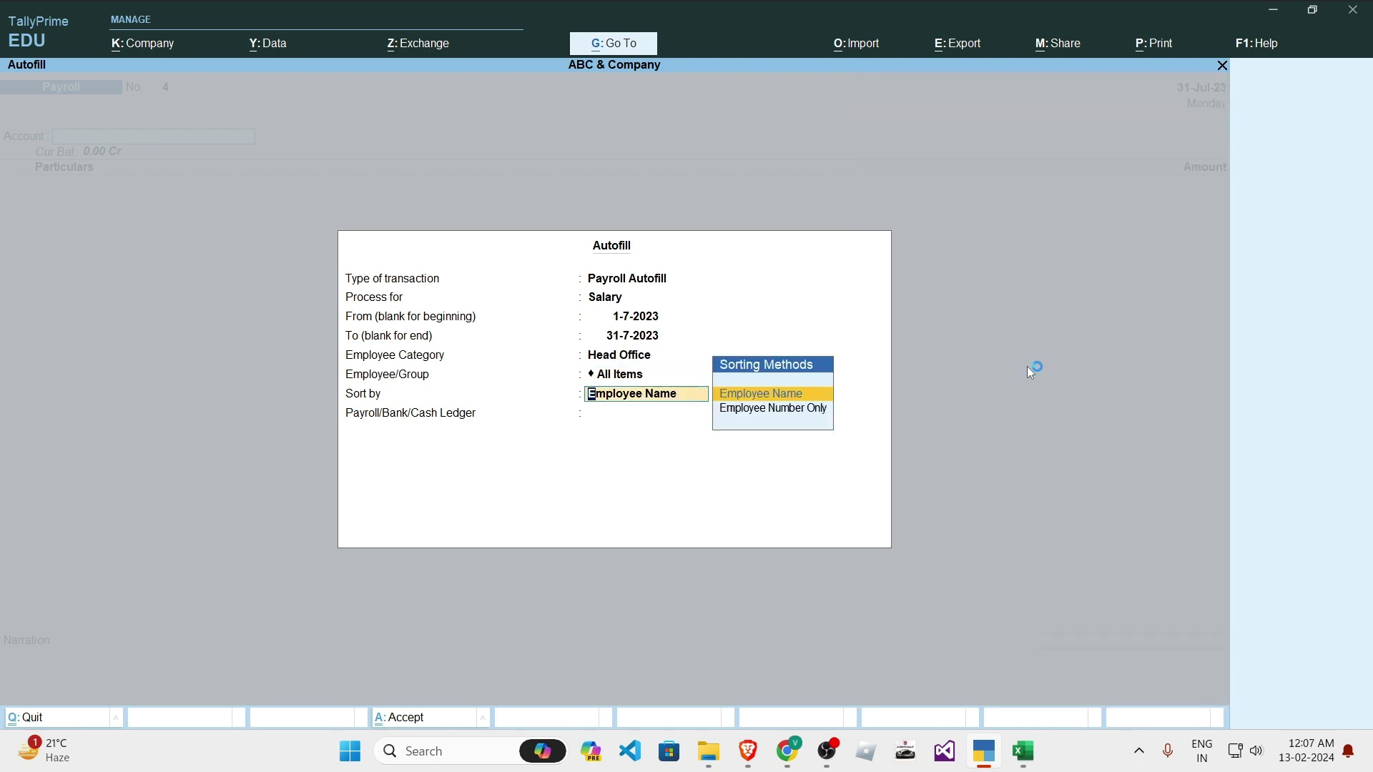
key("Return")
key("Down")
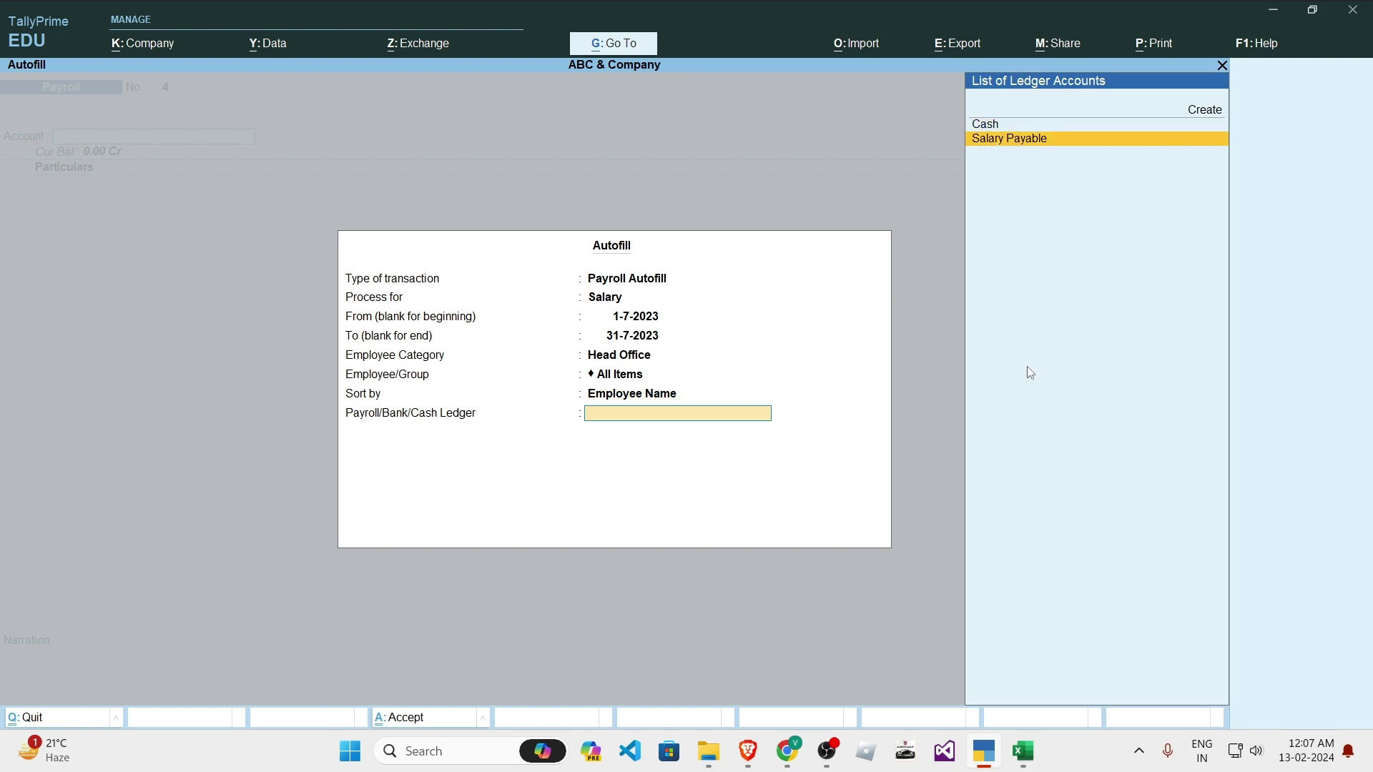
key("Return")
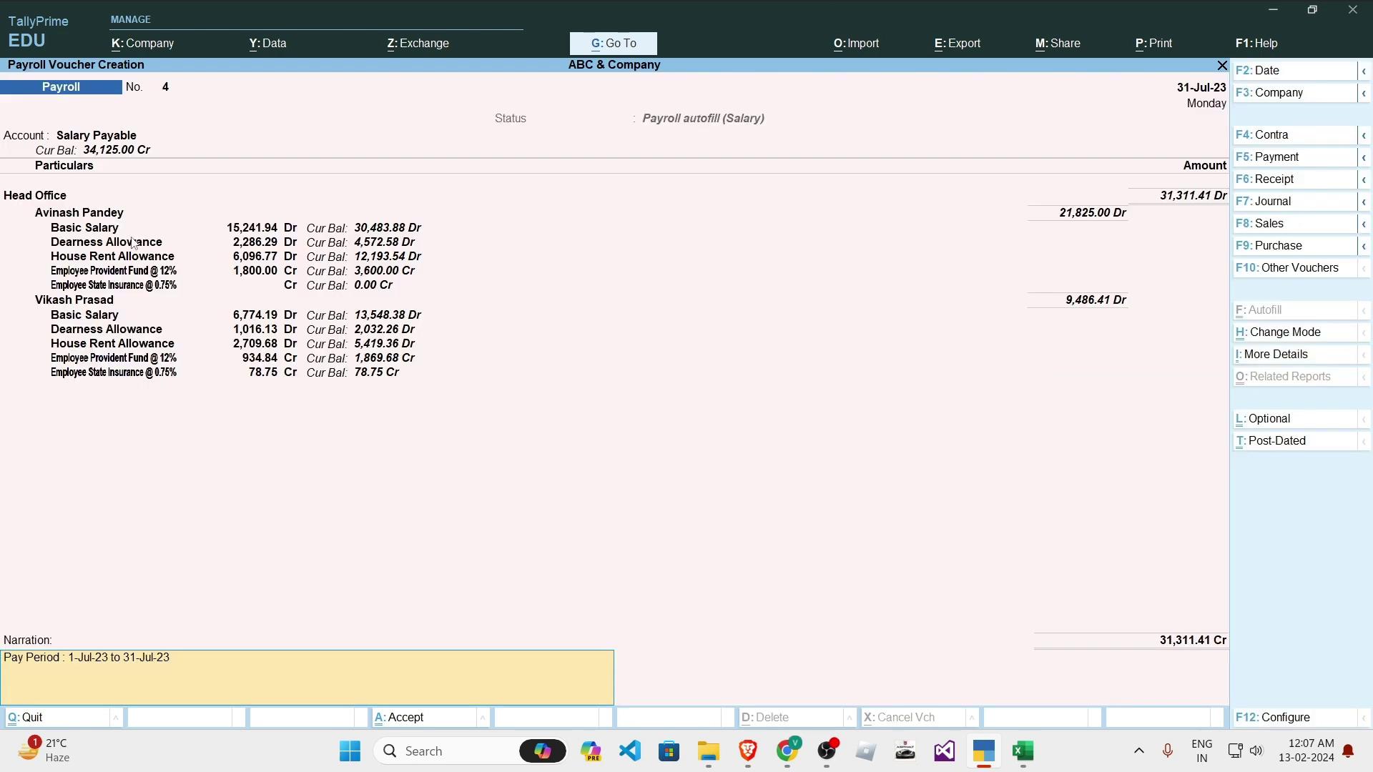
Step: Compare the Operation Dept. employee's basic salary, dearness allowance and HRA in the payroll voucher with row 6 of the Excel workbook
key("alt+Tab")
left_click(166, 429)
left_click(411, 429)
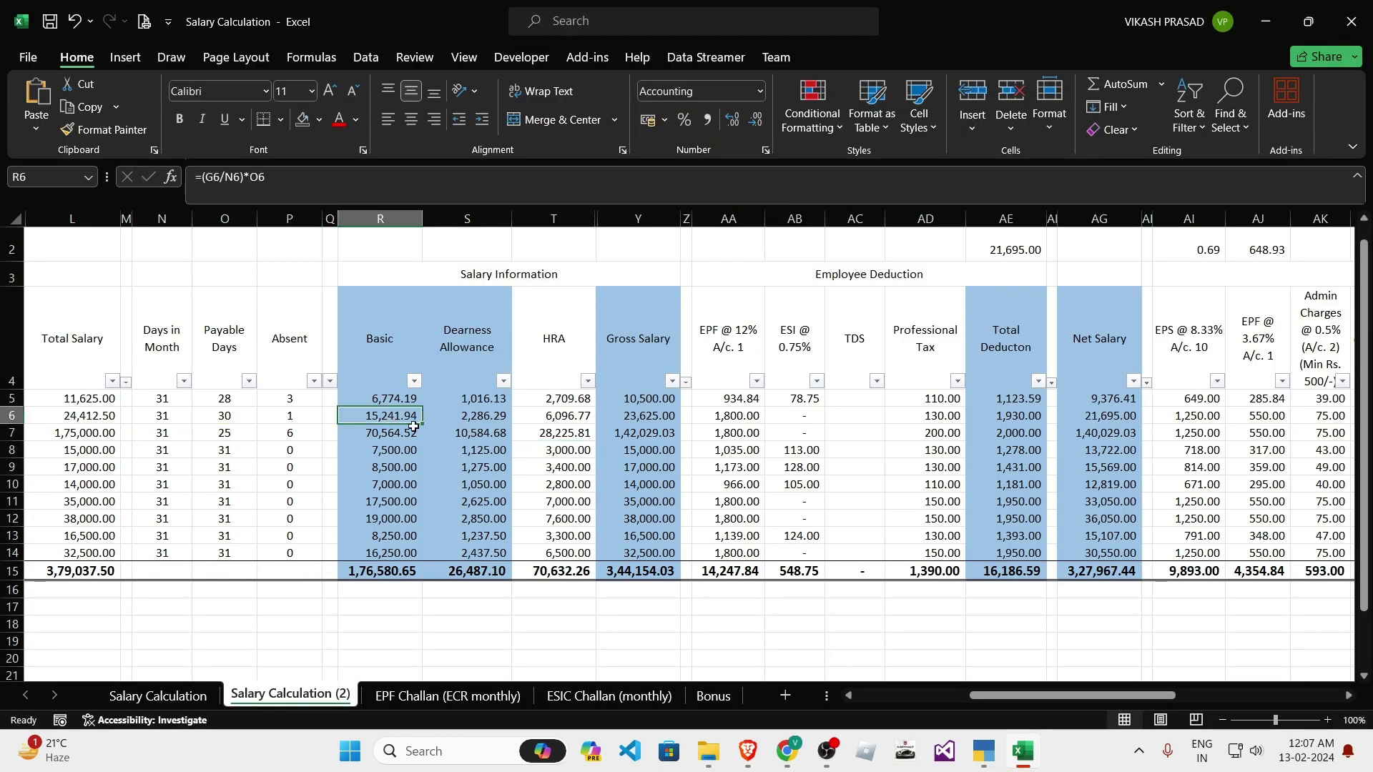
key("alt+Tab")
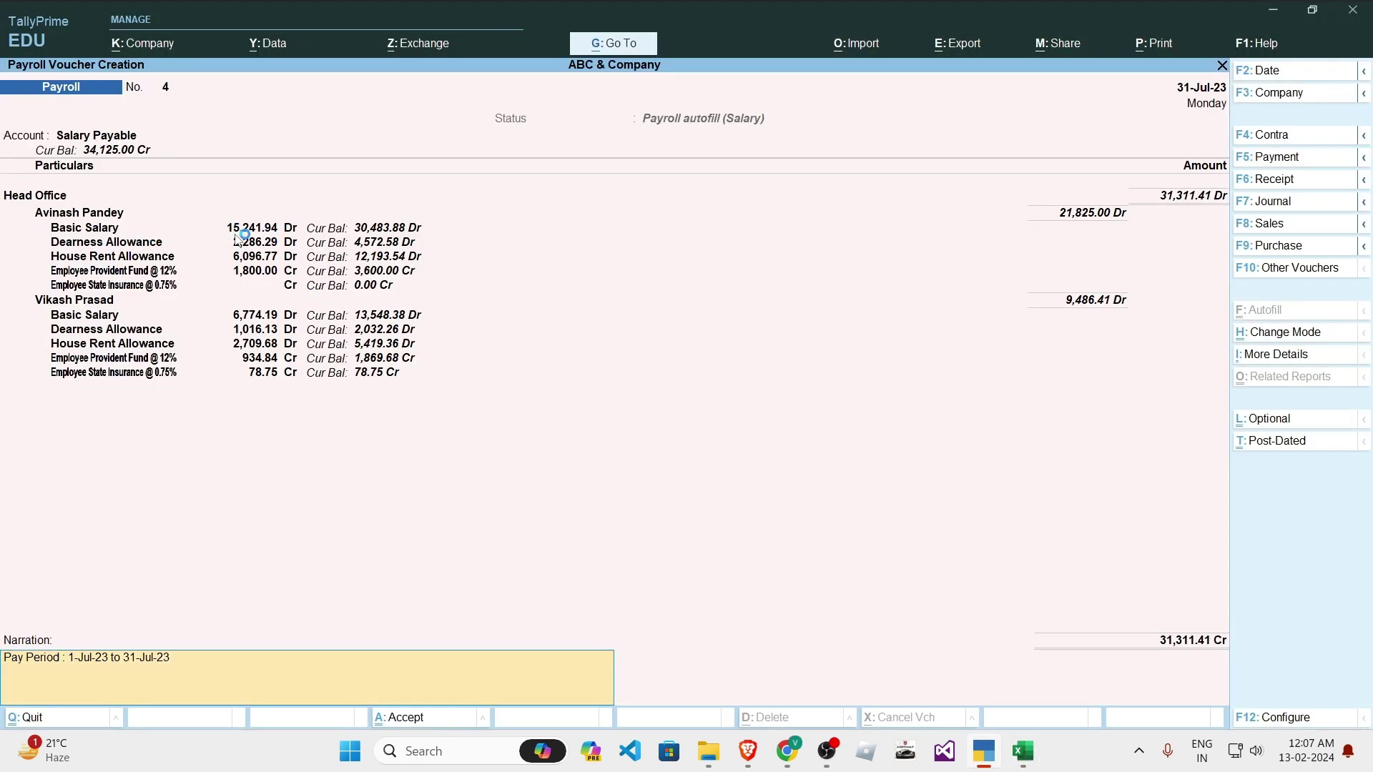
key("alt+Tab")
left_click(473, 414)
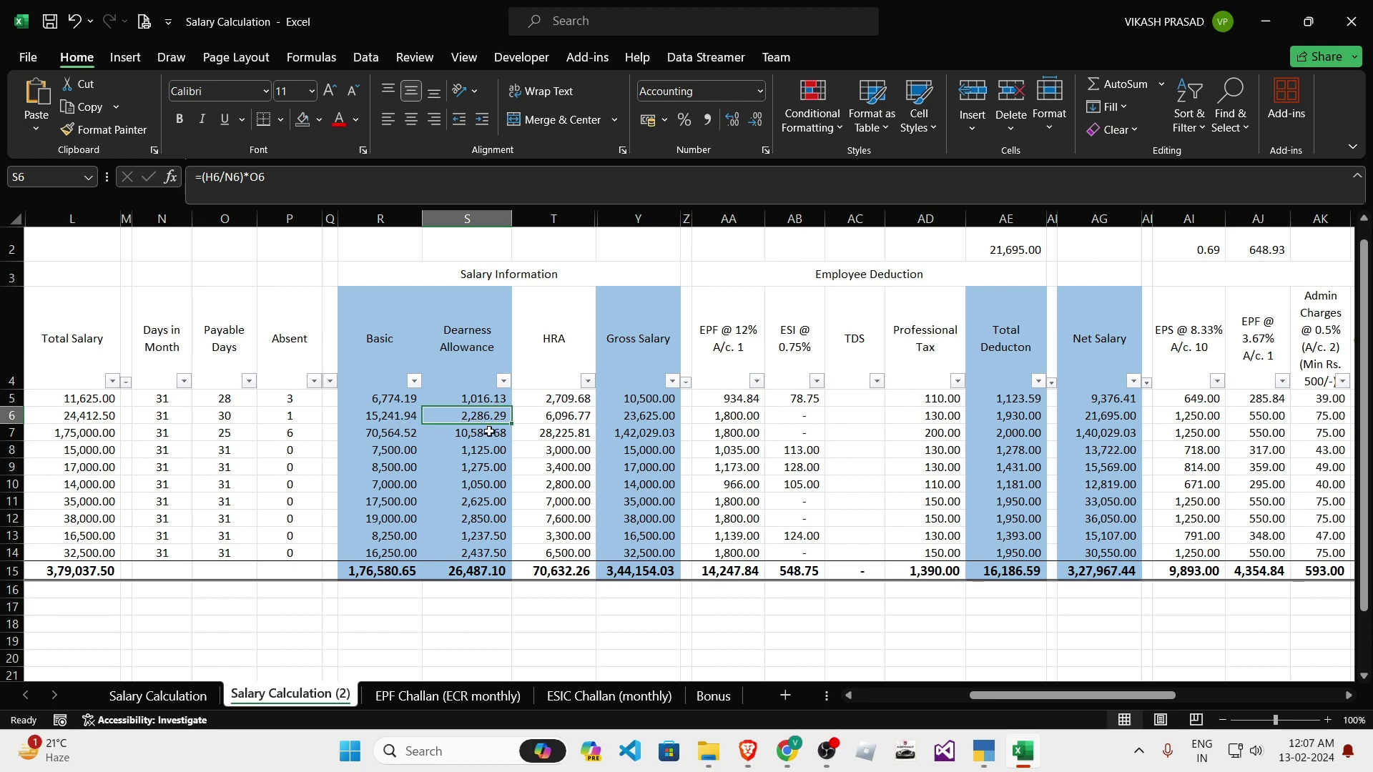
key("alt+Tab")
key("alt+Tab")
key("Right")
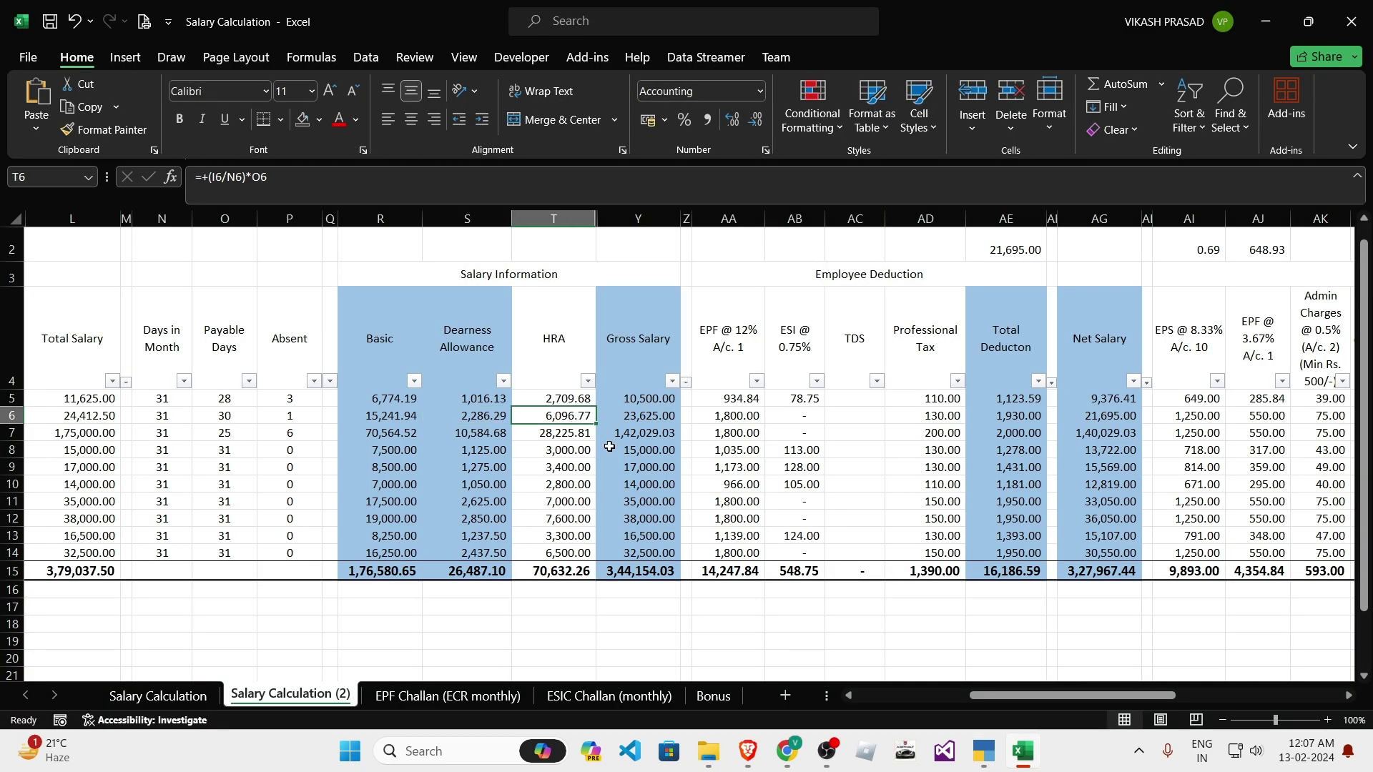
Step: Compare the Operation Dept. employee's EPF @ 12% and ESI @ 0.75% deductions in the payroll voucher with row 6 of the Excel workbook
key("alt+Tab")
key("alt+Tab")
key("Right")
key("Right")
key("Right")
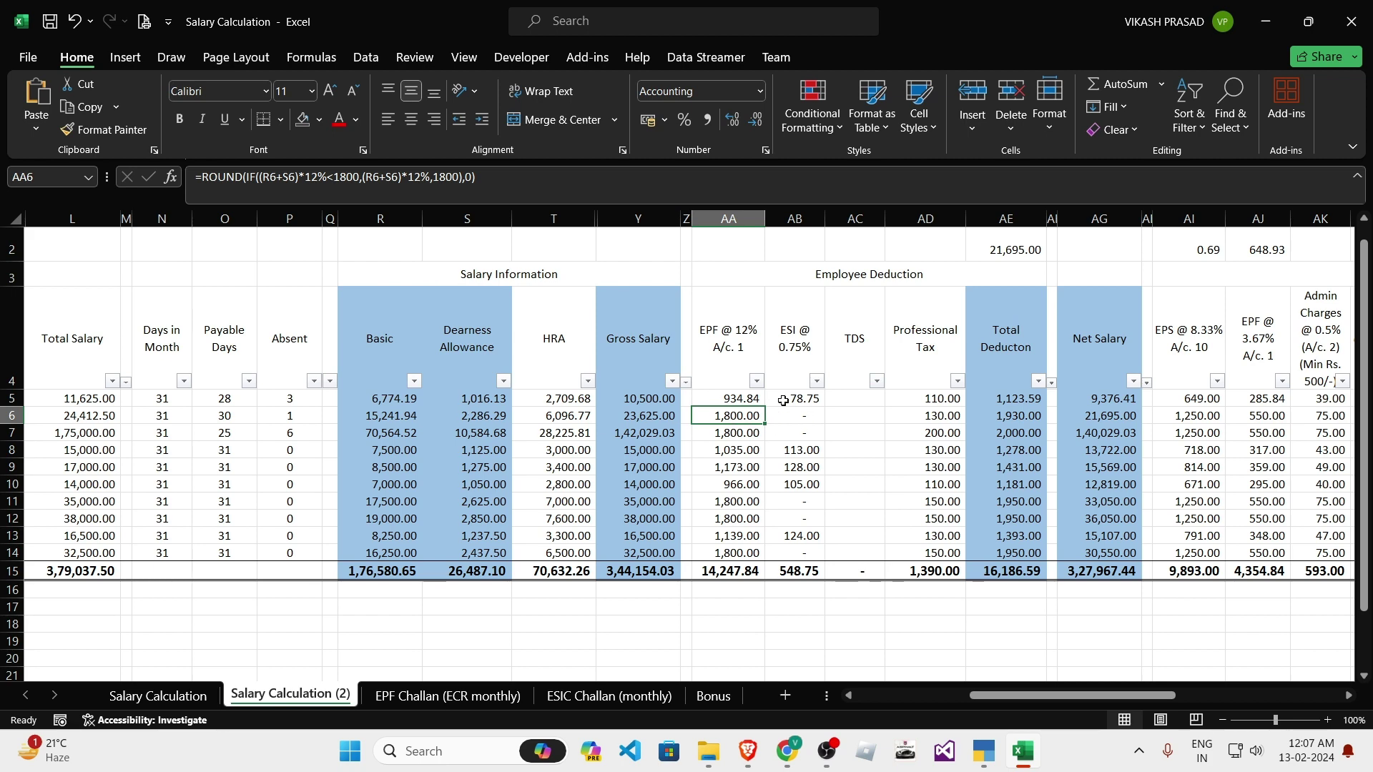
left_click(783, 399)
key("alt+Tab")
left_click(794, 419)
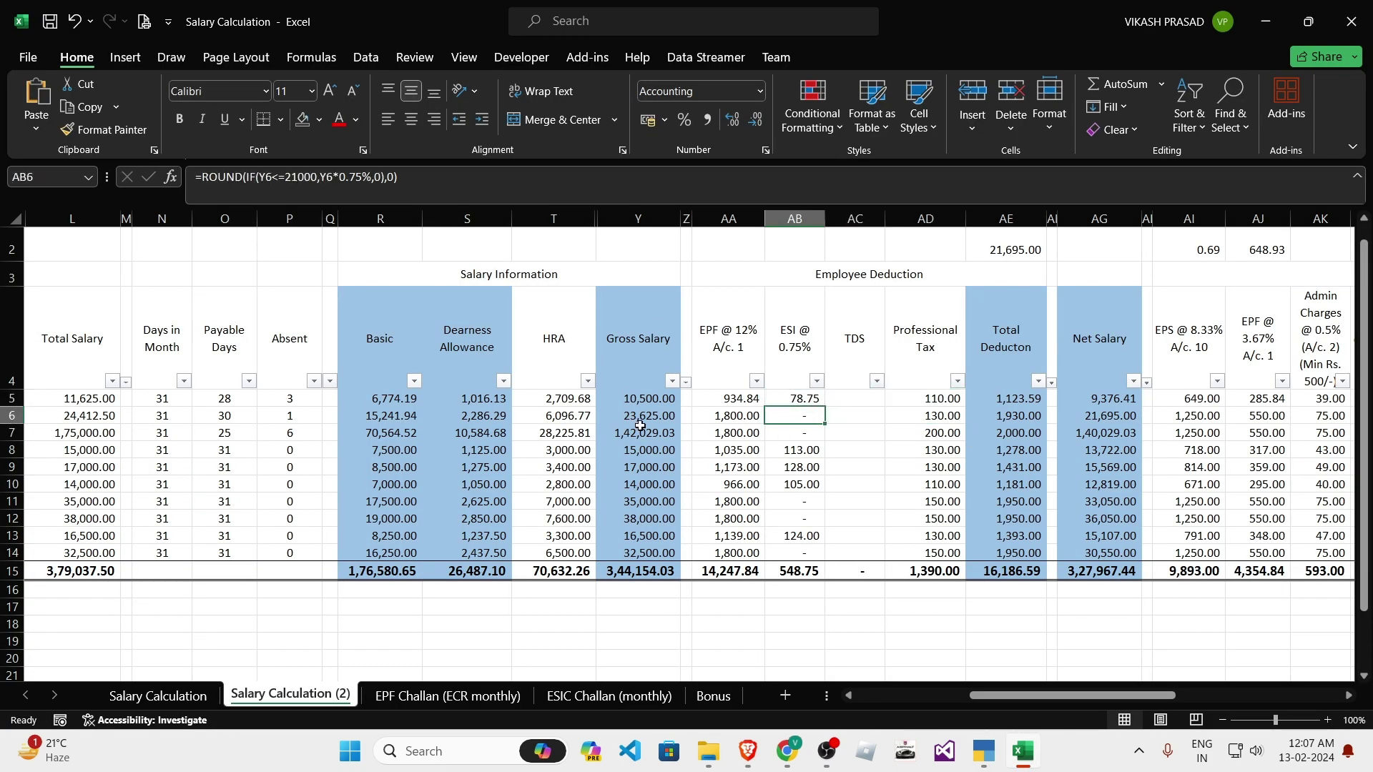
key("alt+Tab")
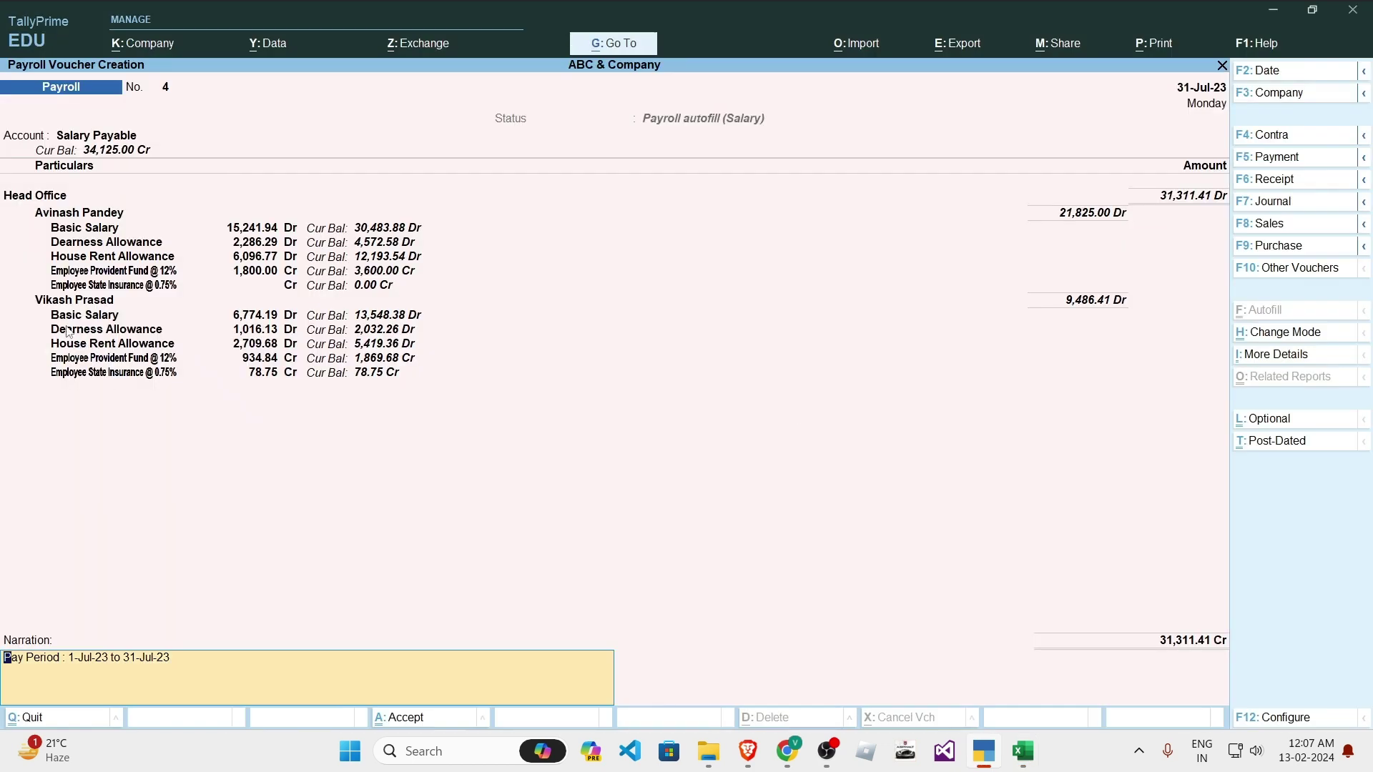
Step: Compare the second employee's basic salary, dearness allowance and HRA in the payroll voucher with row 5 of the Excel workbook
key("alt+Tab")
left_click(383, 416)
left_click(381, 404)
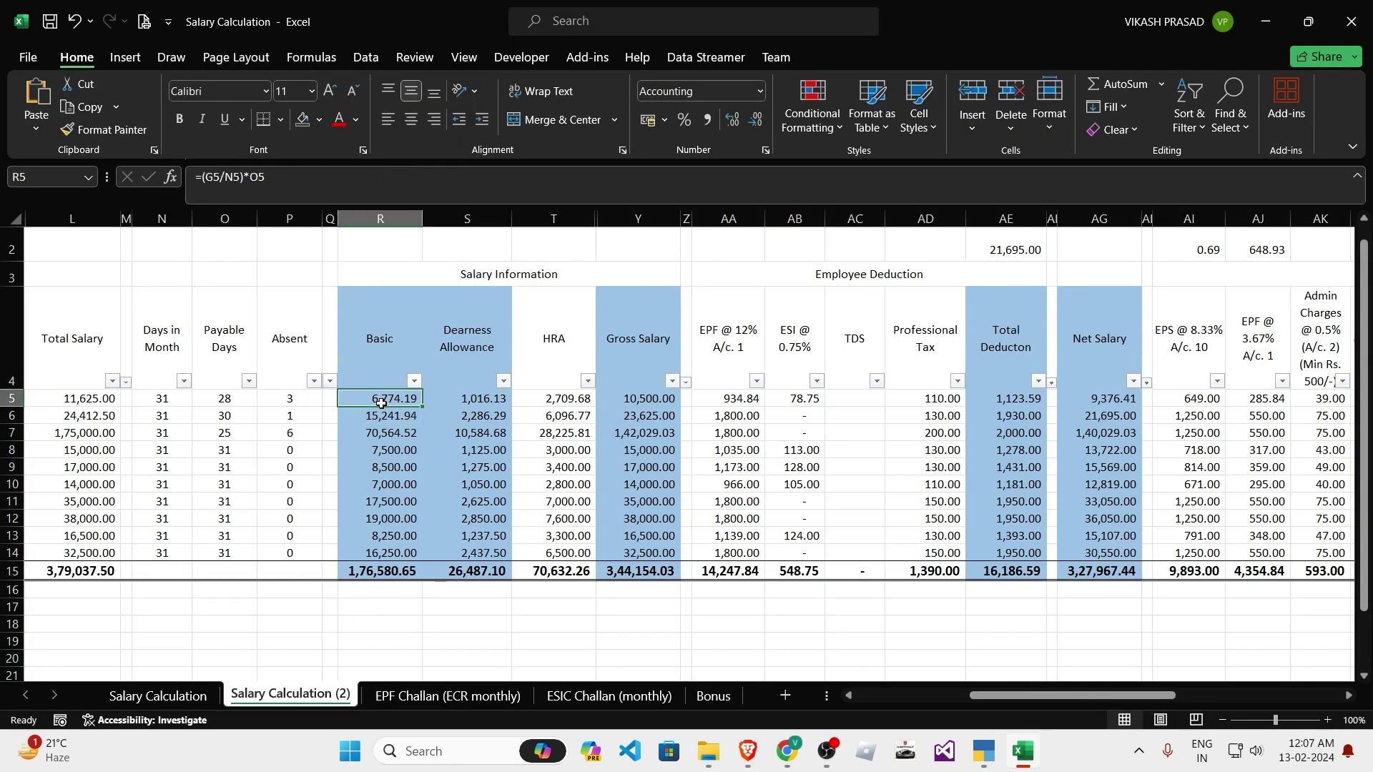
key("alt+Tab")
key("alt+Tab")
key("Right")
key("alt+Tab")
key("alt+Tab")
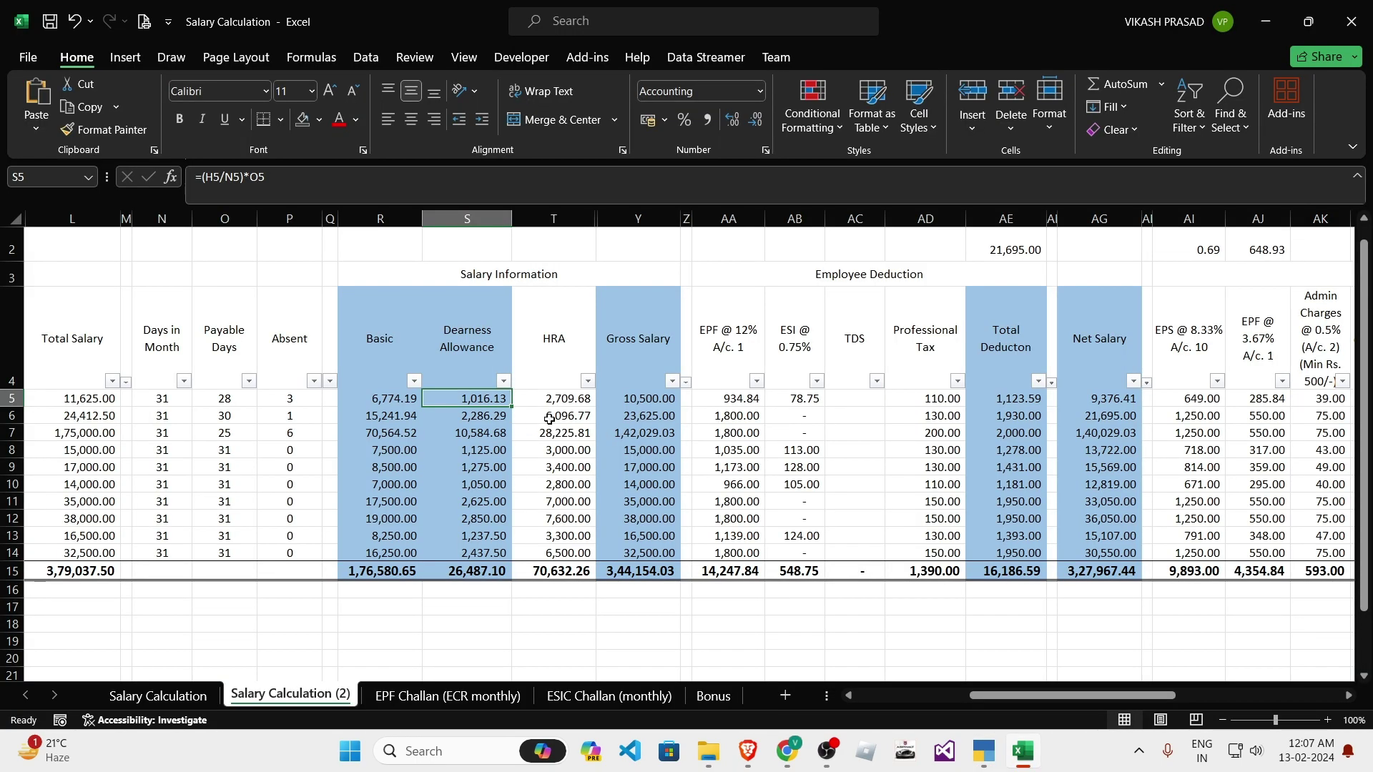
left_click(584, 402)
key("alt+Tab")
key("alt+Tab")
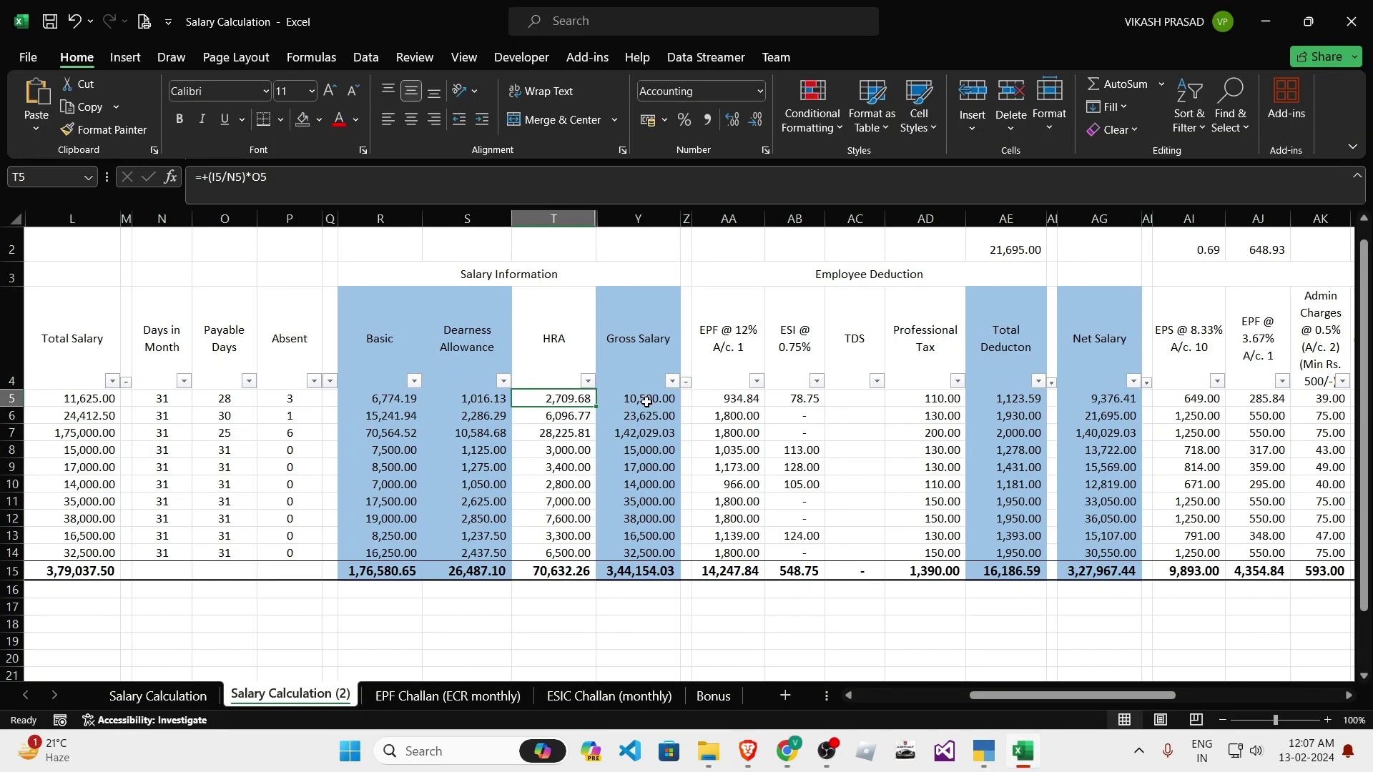
Step: Compare the second employee's EPF @ 12% and ESI @ 0.75% deductions in the payroll voucher with row 5 of the Excel workbook
key("Right")
key("alt+Tab")
key("alt+Tab")
key("Right")
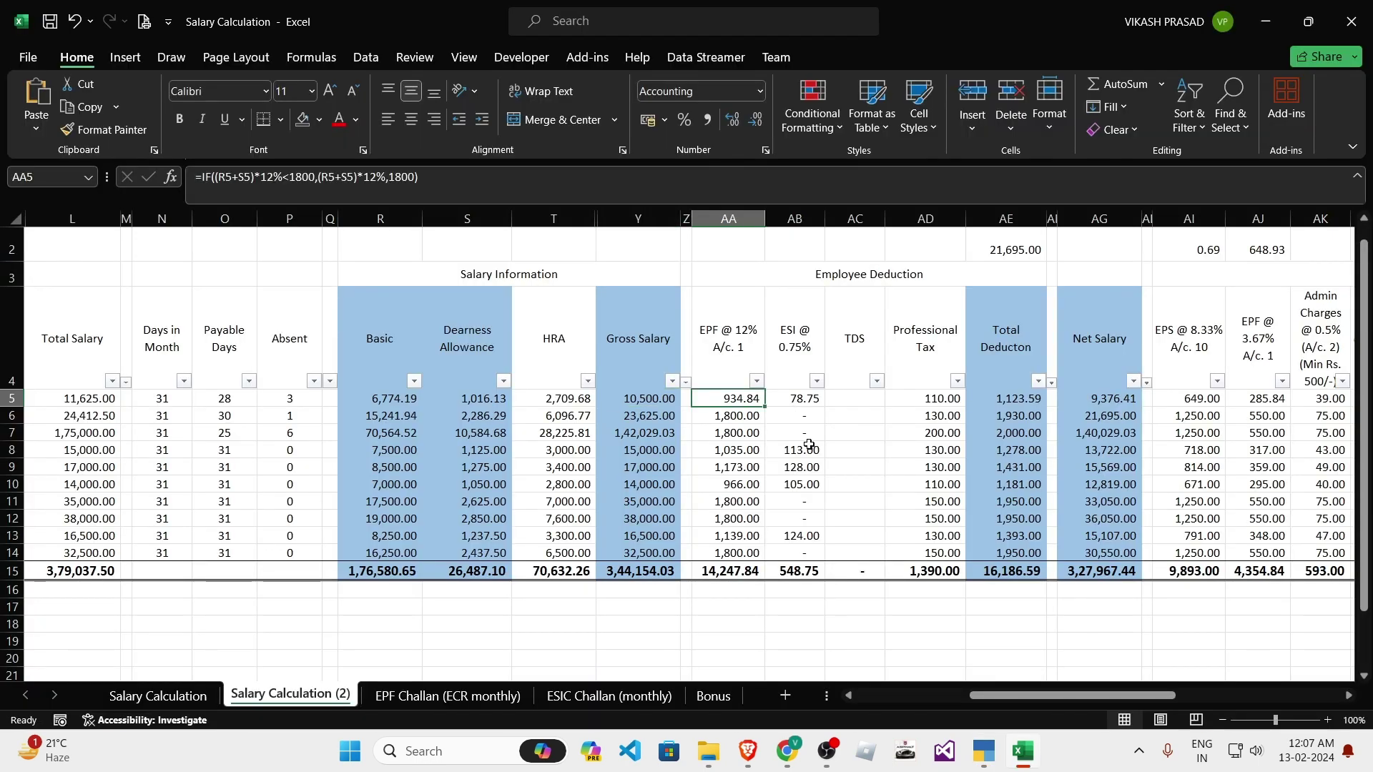
key("alt+Tab")
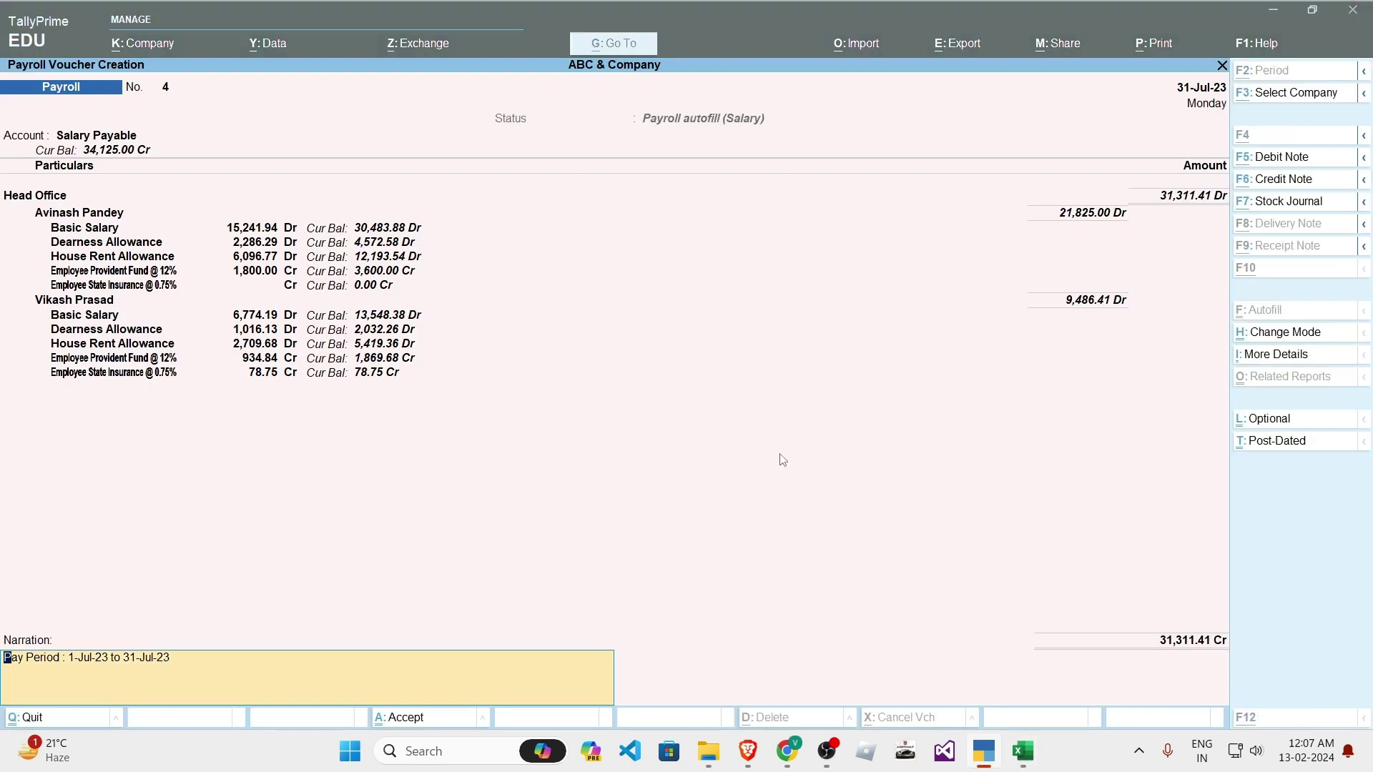
key("alt+Tab")
key("Right")
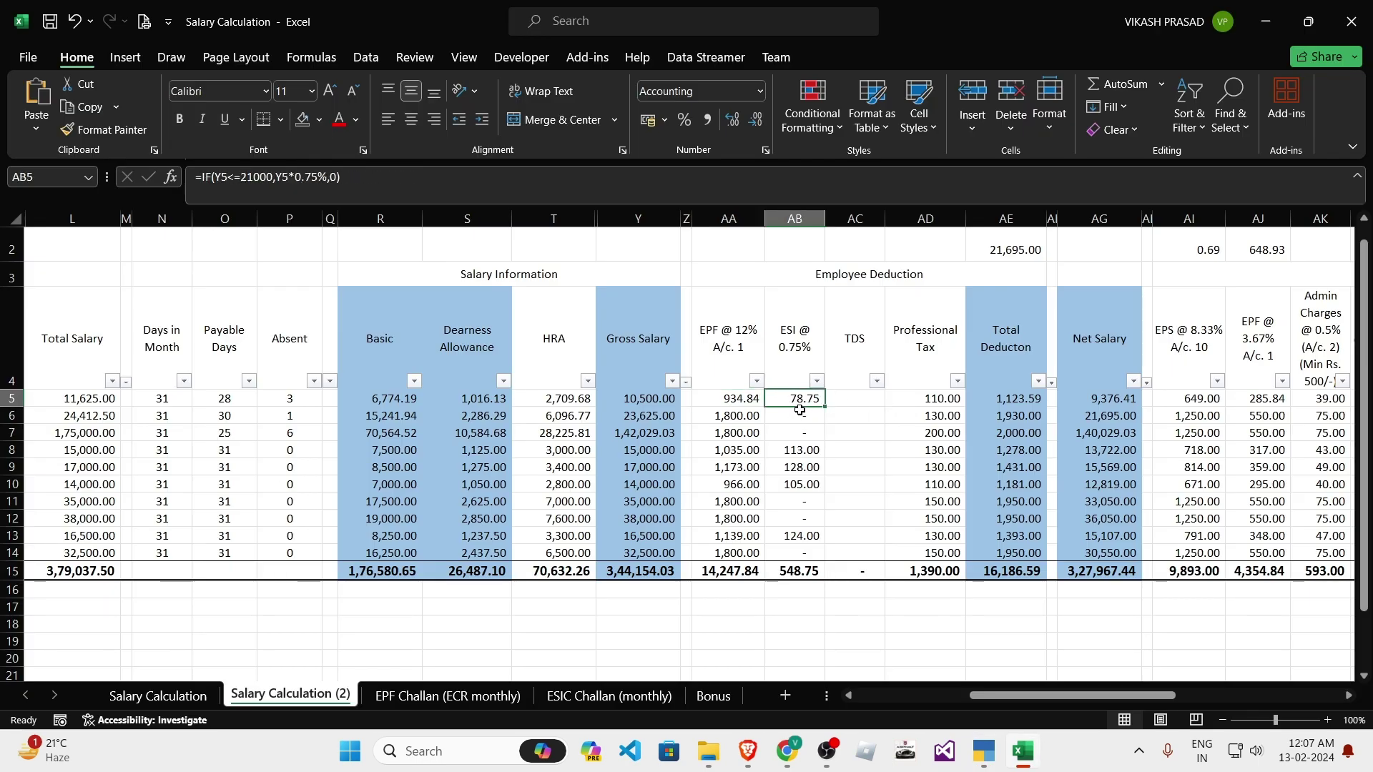
key("alt+Tab")
key("alt+Tab")
Step: Check the row 5 gross salary in the Excel workbook and save the July 2023 salary payroll voucher in TallyPrime
left_click(457, 403)
left_click(641, 404)
key("alt+Tab")
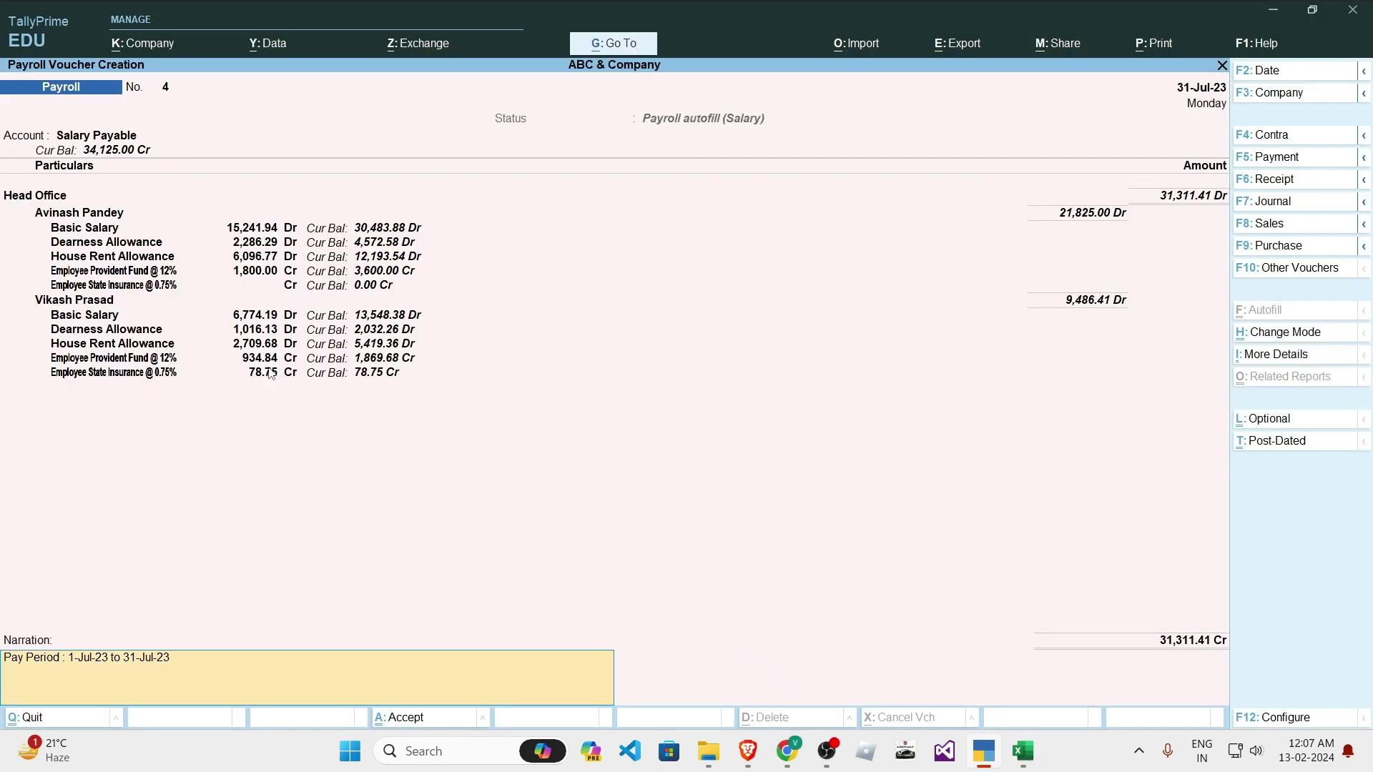
key("Return")
key("y")
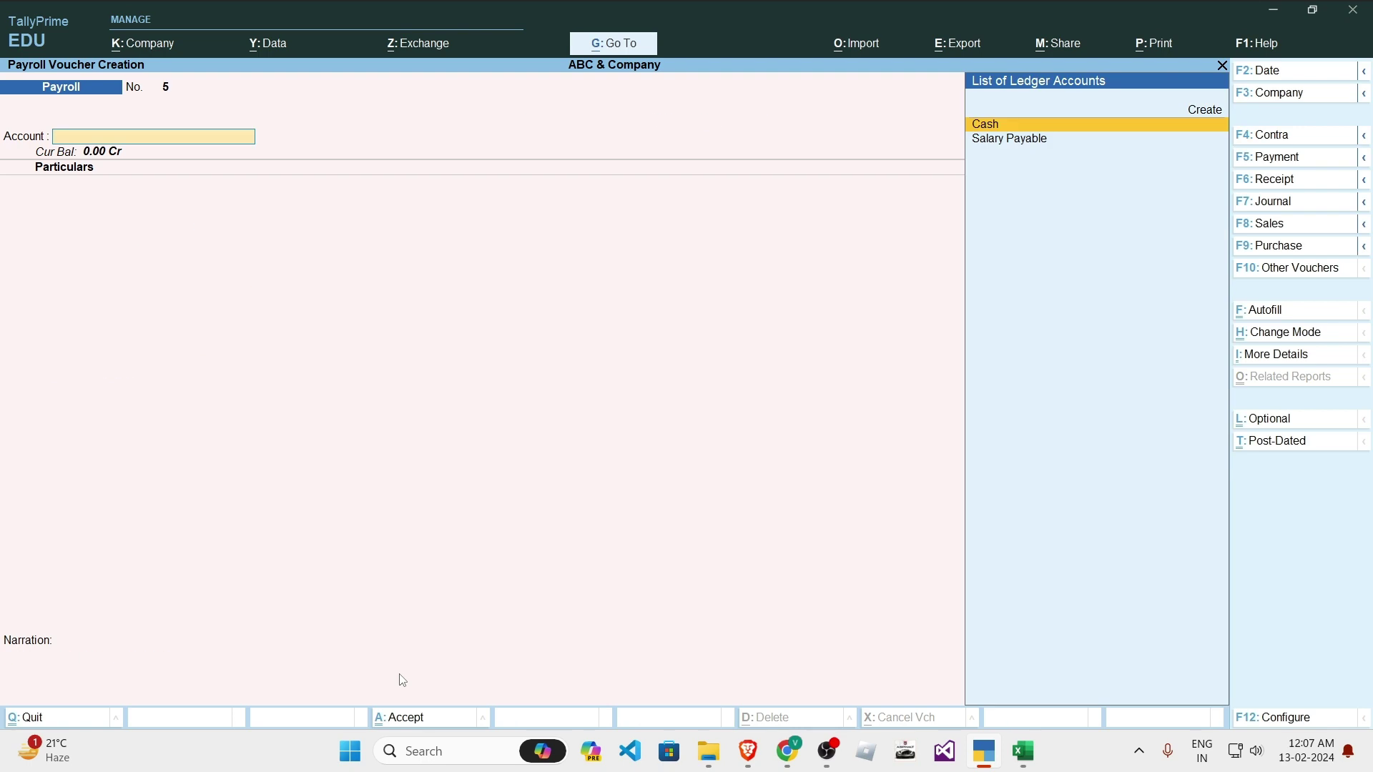
Step: Review the employee ESI @ 0.75% and employer ESI @ 3.25% columns in the Excel salary sheet
key("alt+Tab")
left_click(855, 399)
left_click(792, 399)
left_click_drag(792, 326, 797, 399)
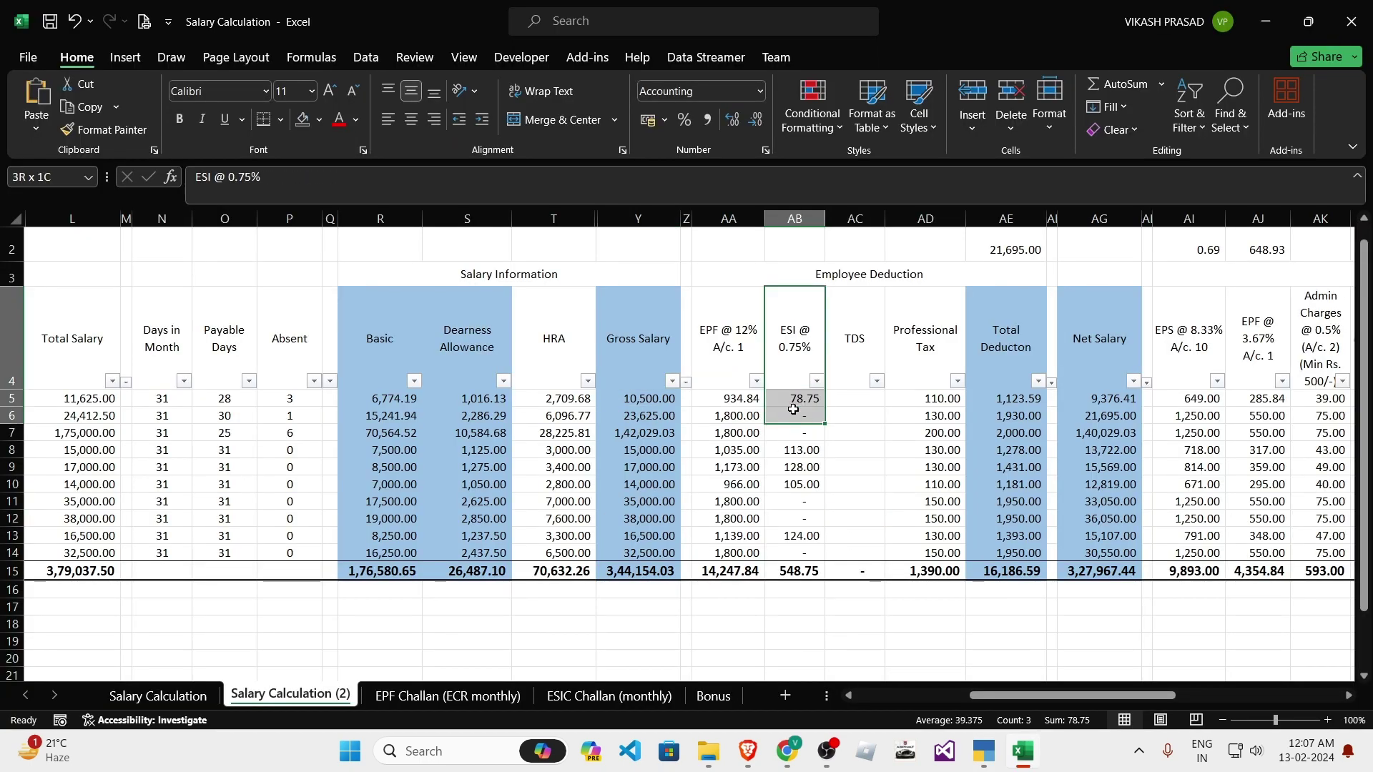
left_click_drag(795, 322, 803, 398)
left_click_drag(1040, 693, 1173, 695)
left_click(968, 417)
left_click(873, 332)
left_click_drag(875, 332, 892, 421)
left_click_drag(889, 378, 885, 452)
left_click(887, 385)
Step: In TallyPrime, set up a payroll autofill to process ESI Contribution for the period 1-7-2023 to 31-7-2023
key("alt+Tab")
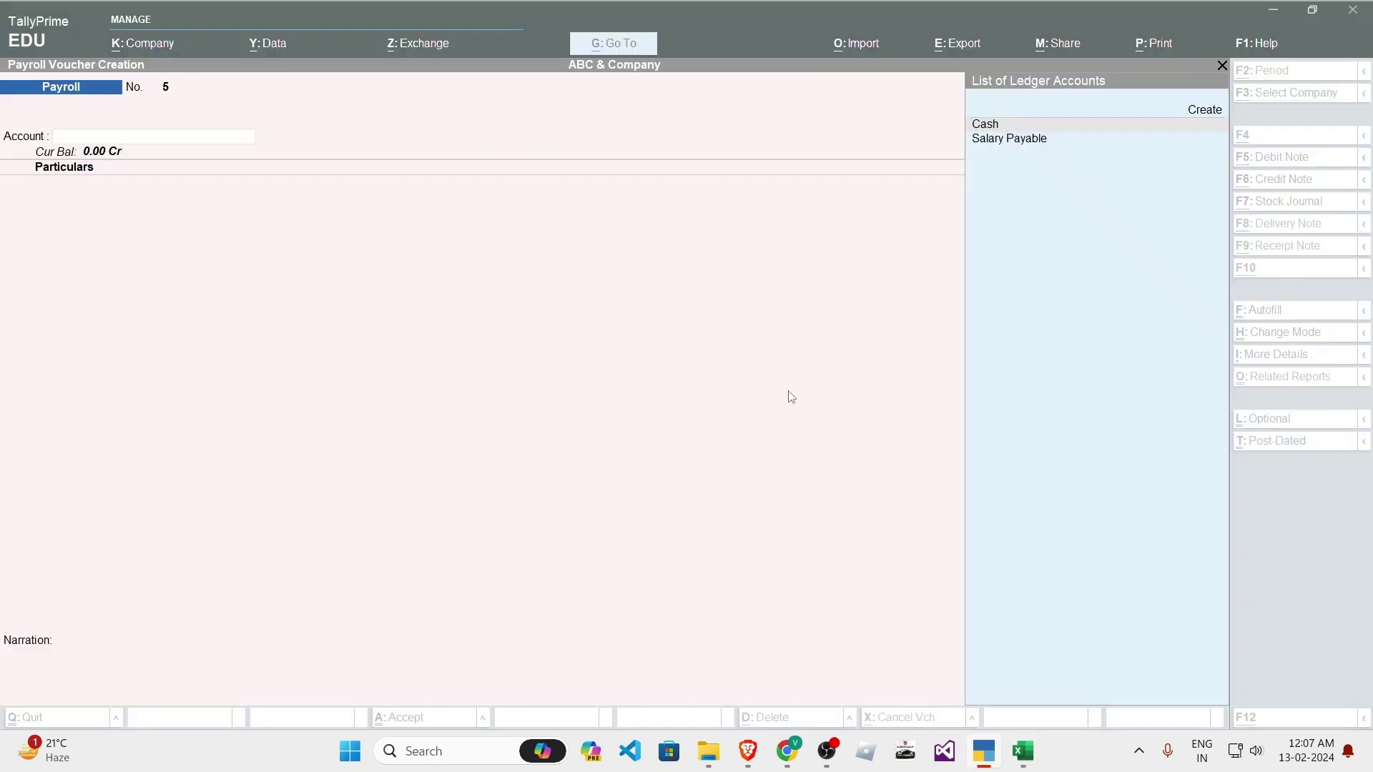
left_click(1272, 313)
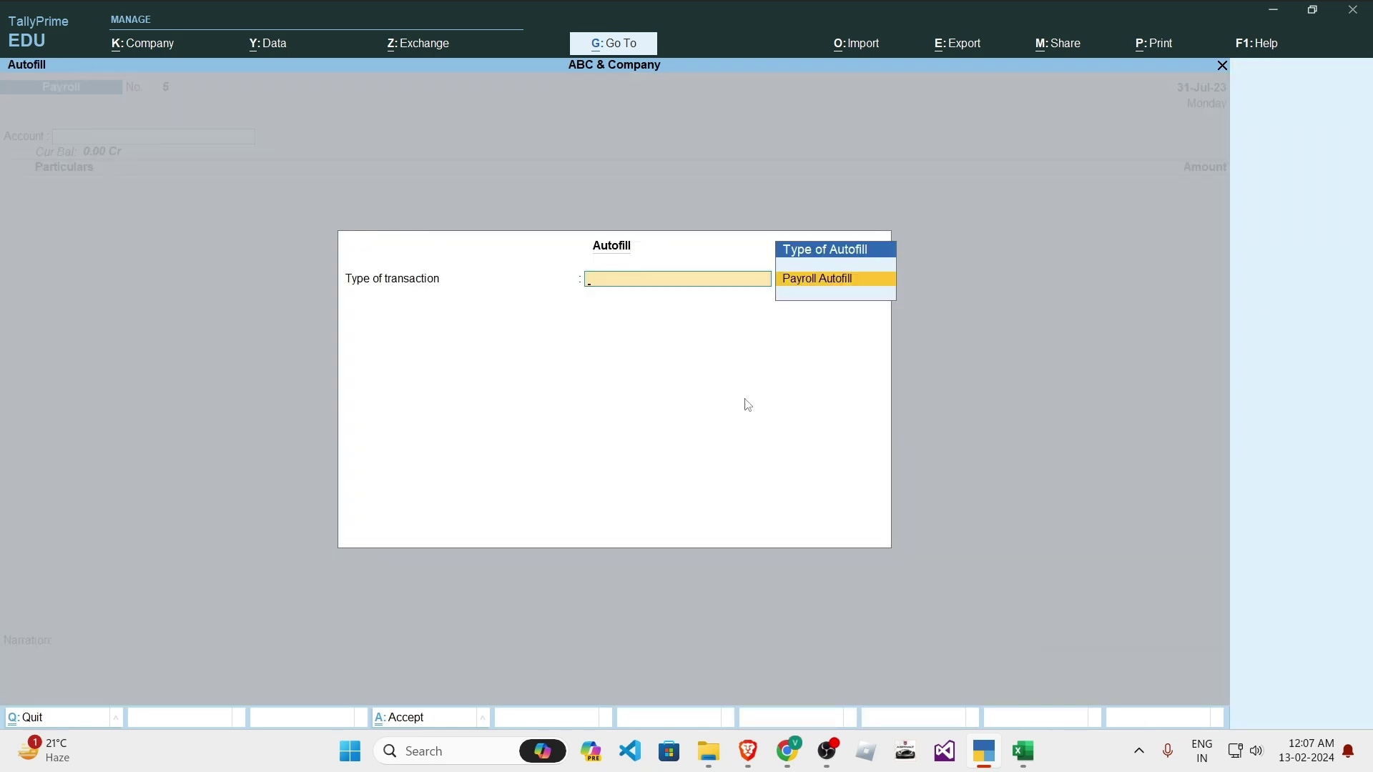
key("Return")
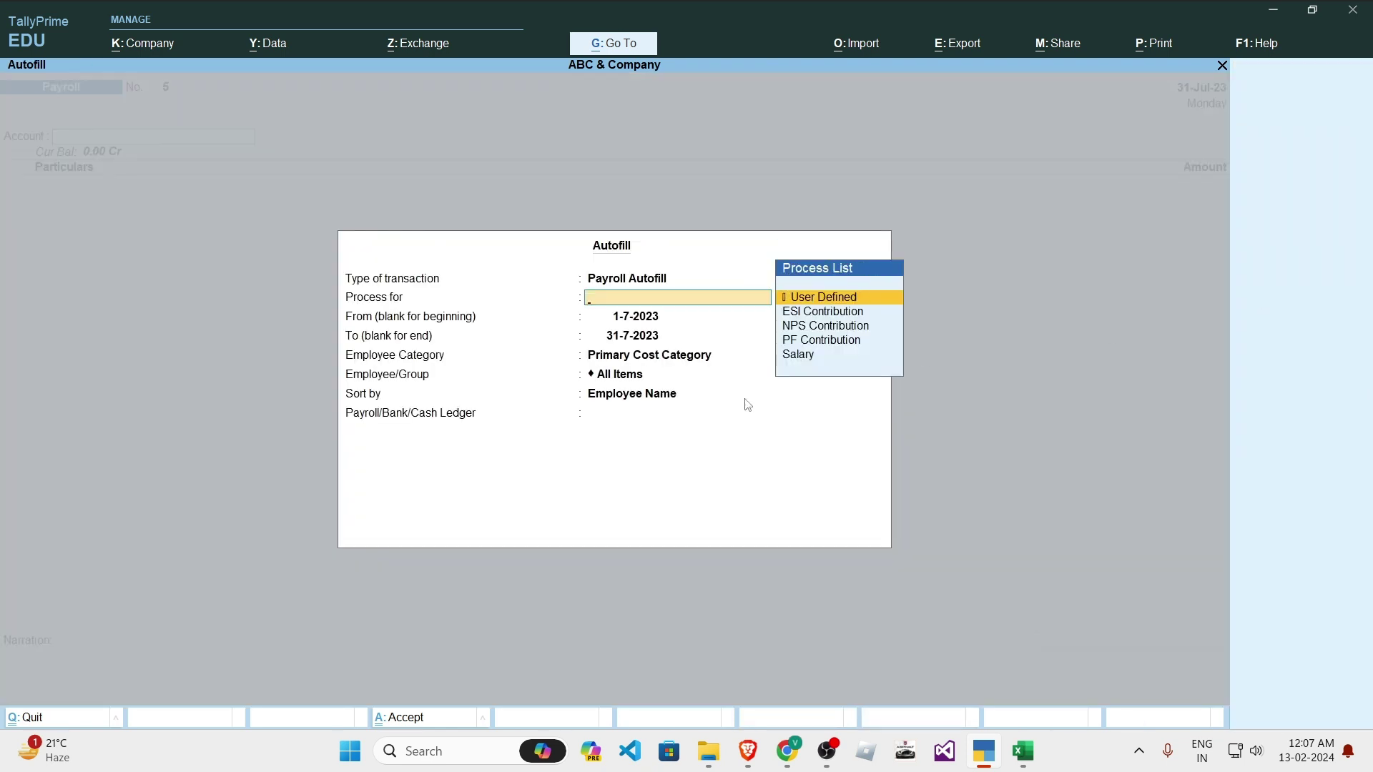
key("Down")
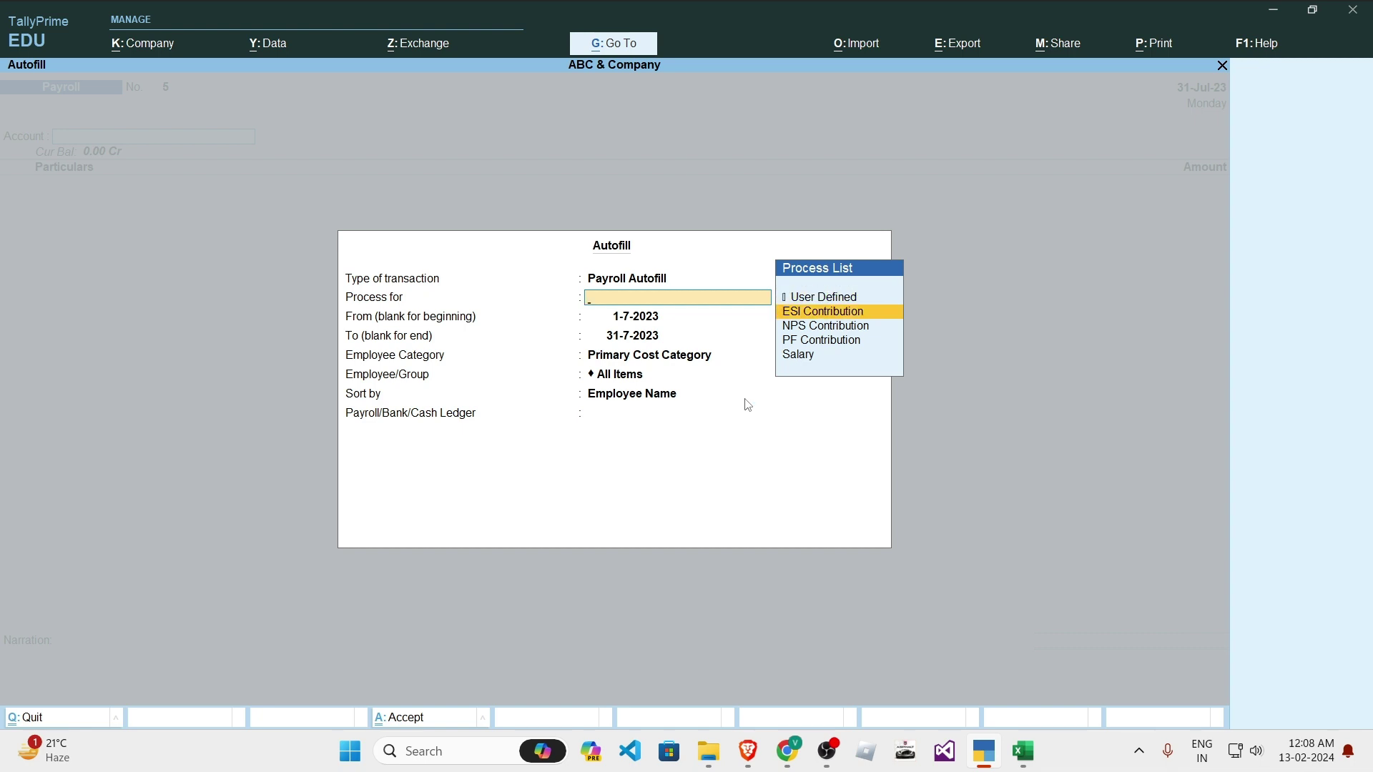
key("Return")
key("Return")
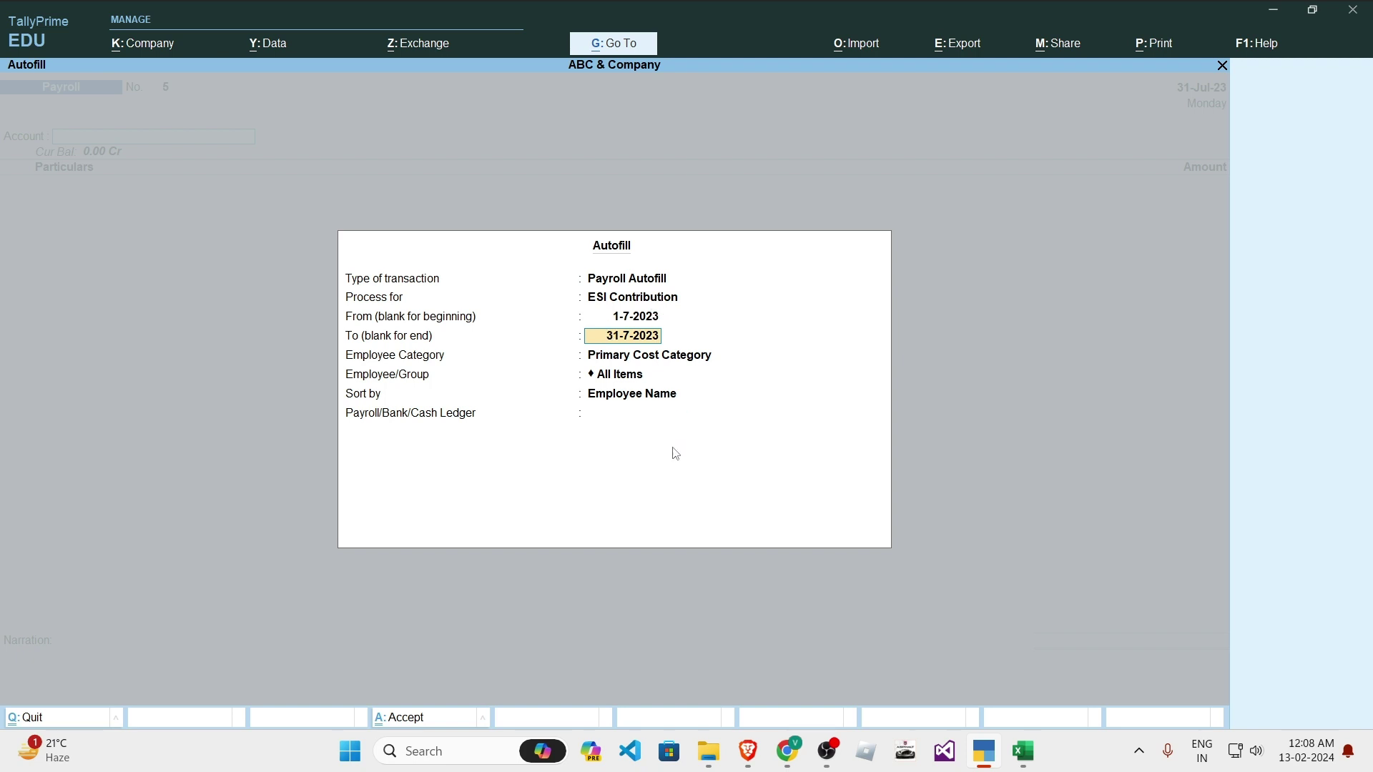
key("Return")
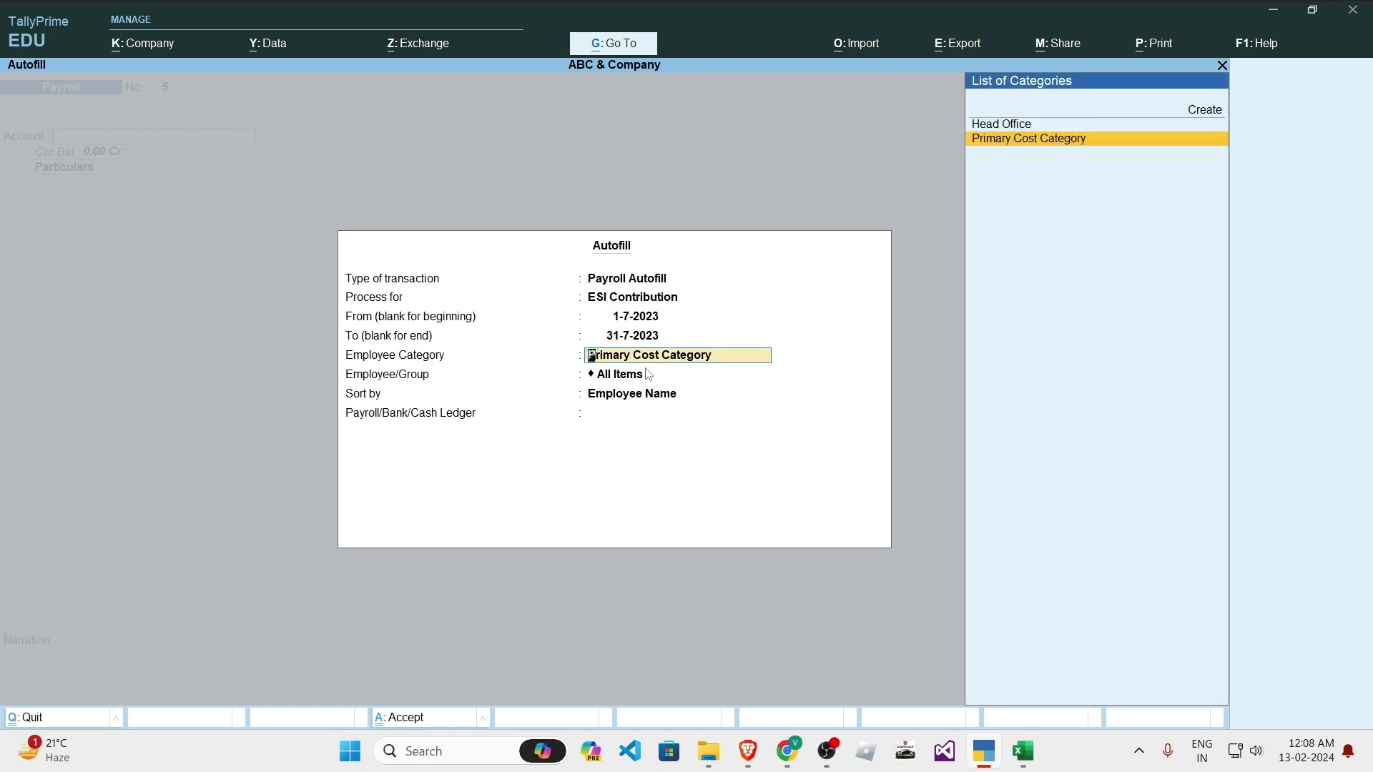
Step: Try to autofill the ESI contribution voucher for category Head Office, All Items, sorted by Employee Name, with Salary Payable as the ledger
key("Up")
key("Return")
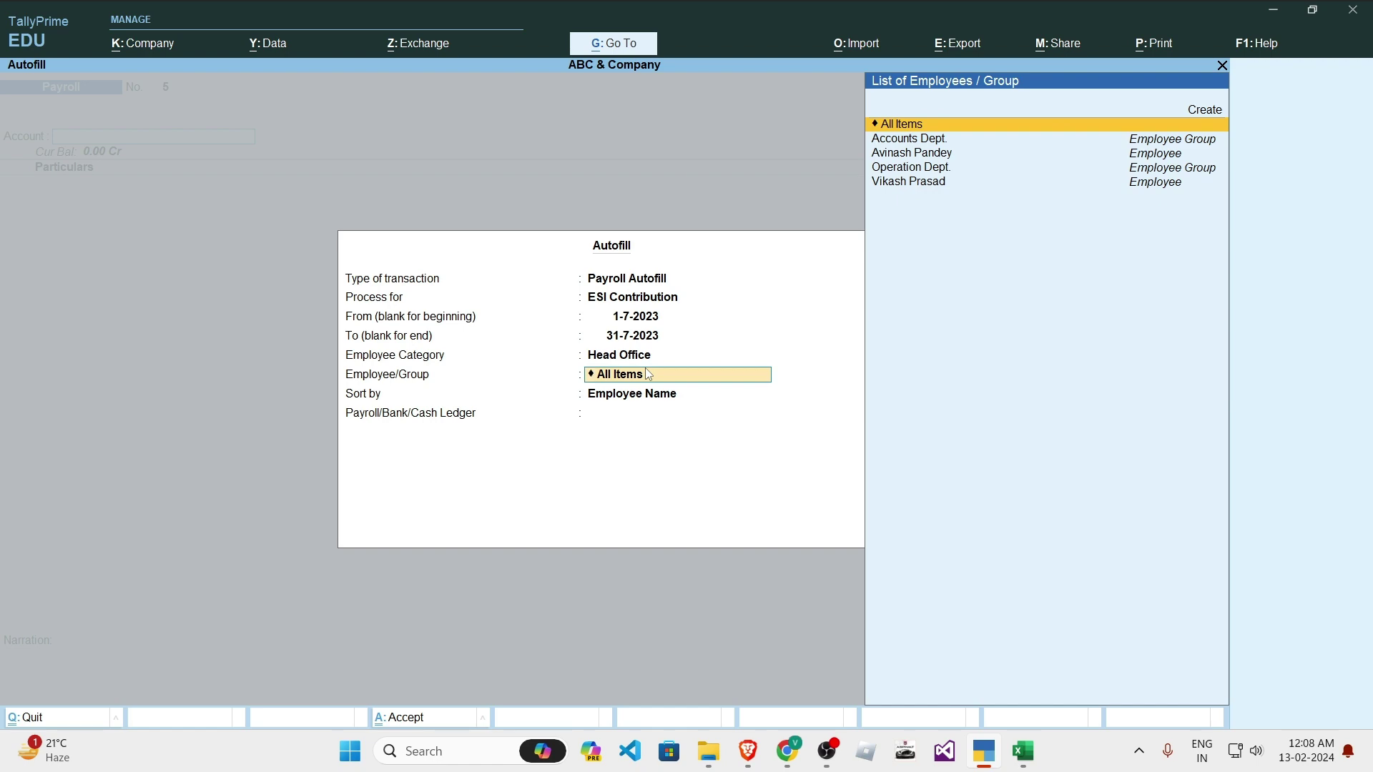
key("Return")
key("Return")
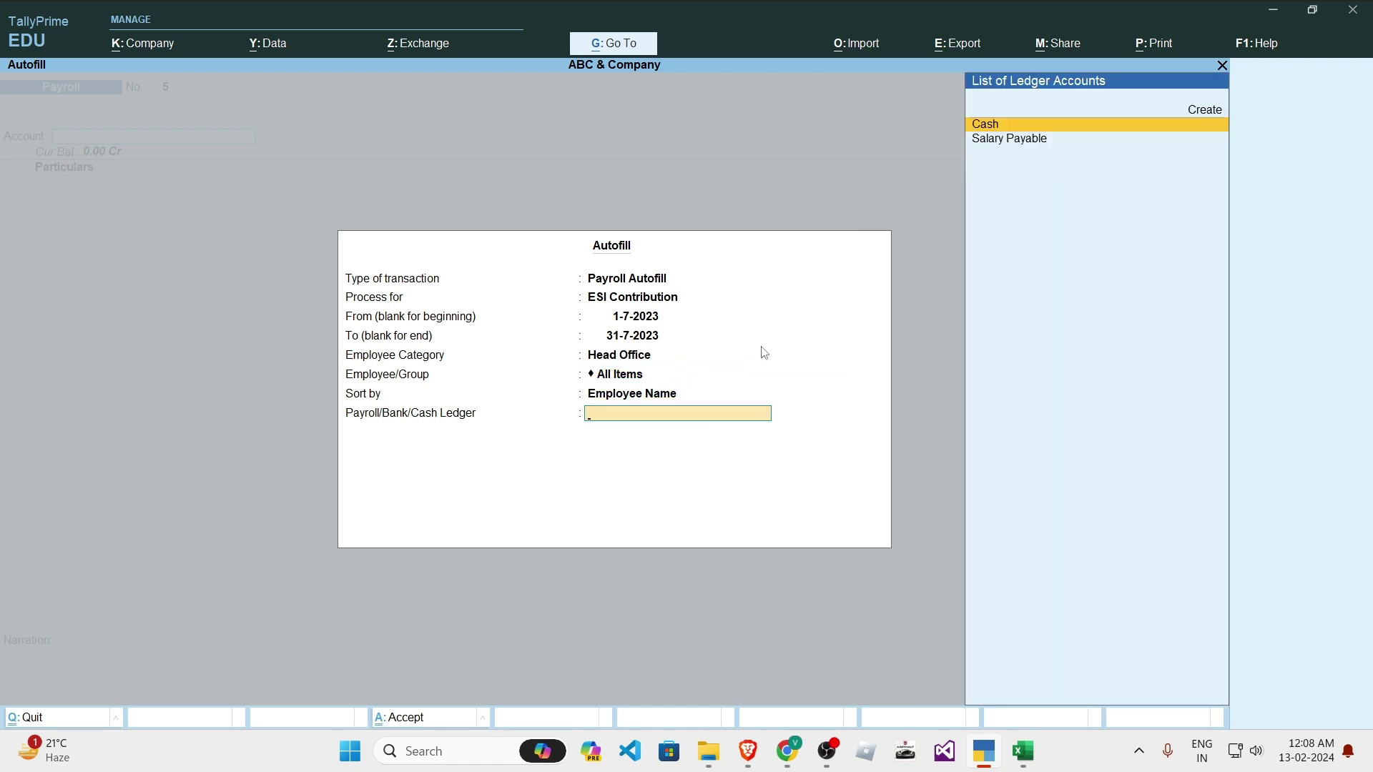
key("Down")
key("Return")
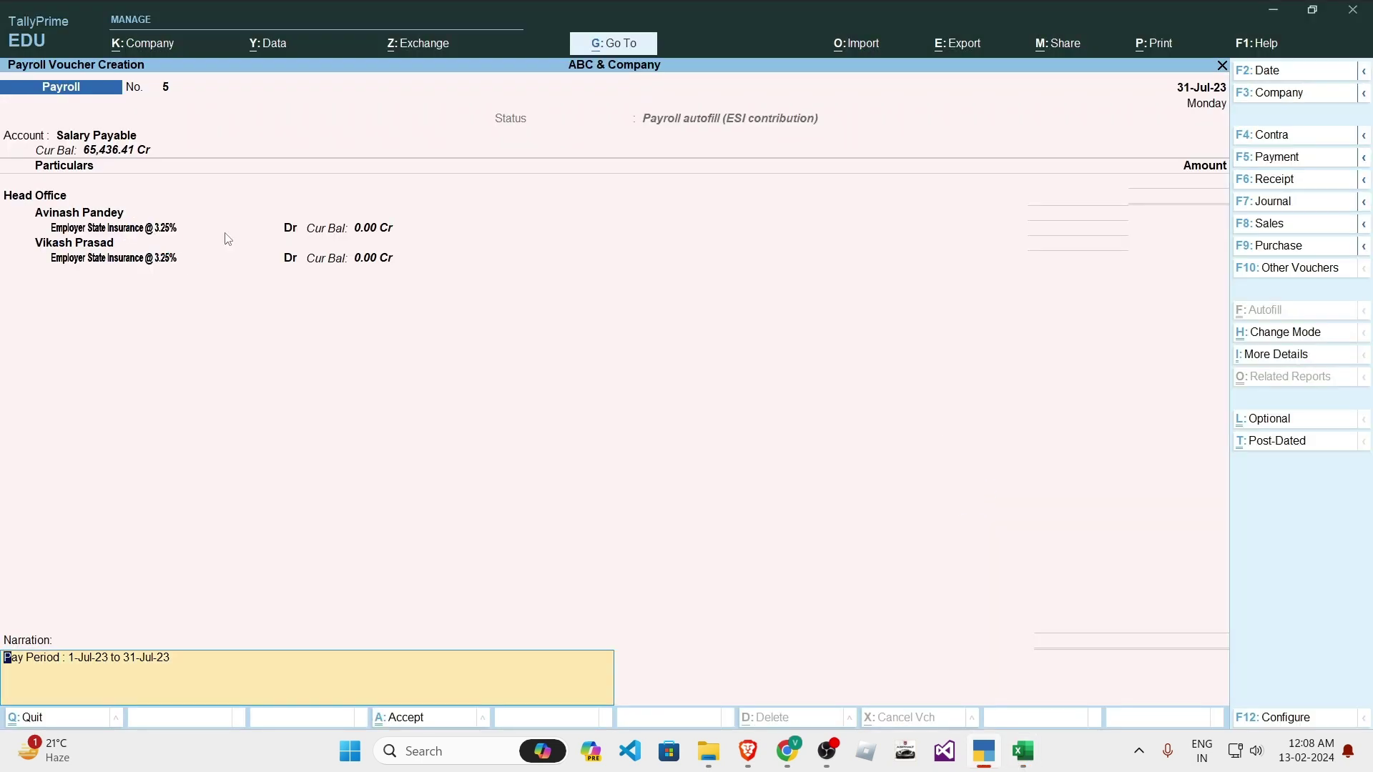
Step: Check the employer ESI @ 3.25% amounts in the Excel workbook and discard the autofilled ESI contribution voucher
key("alt+Tab")
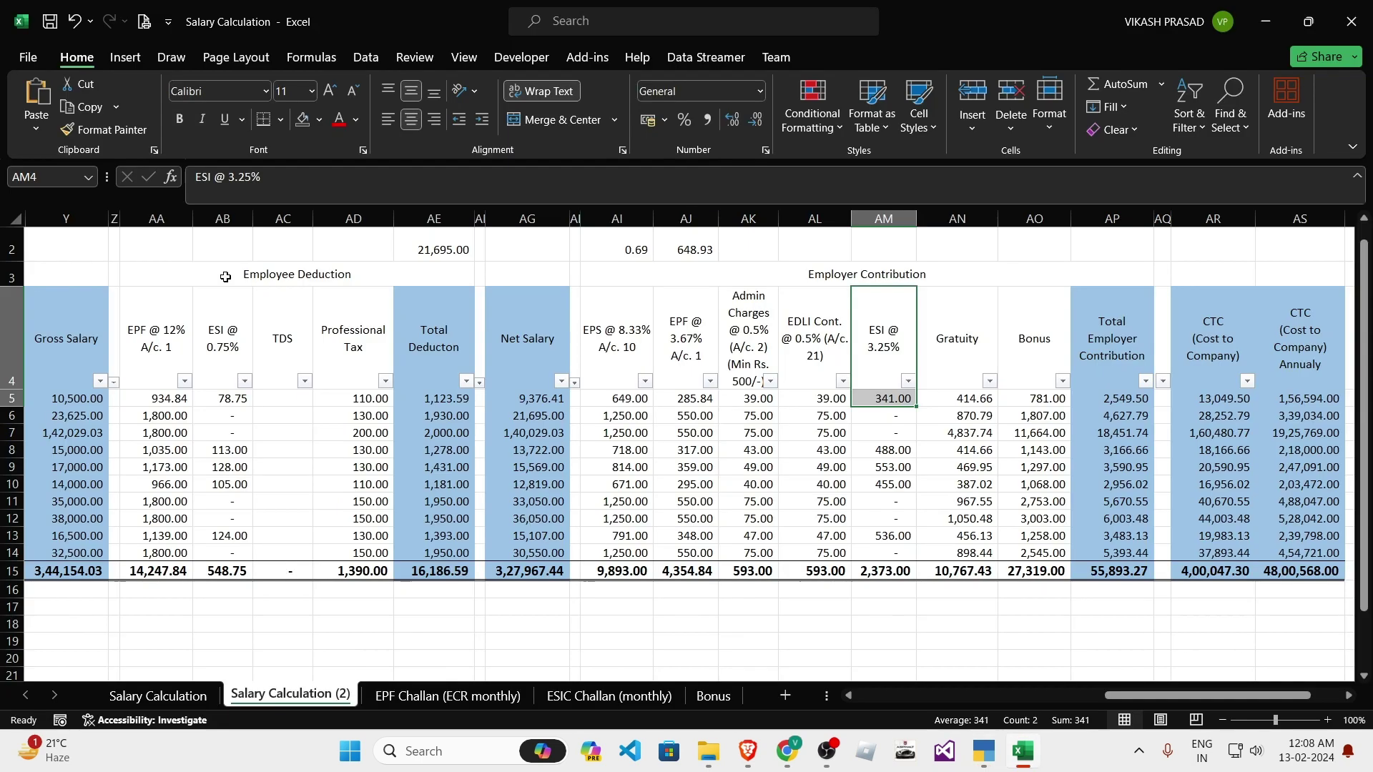
left_click_drag(1129, 697, 1173, 703)
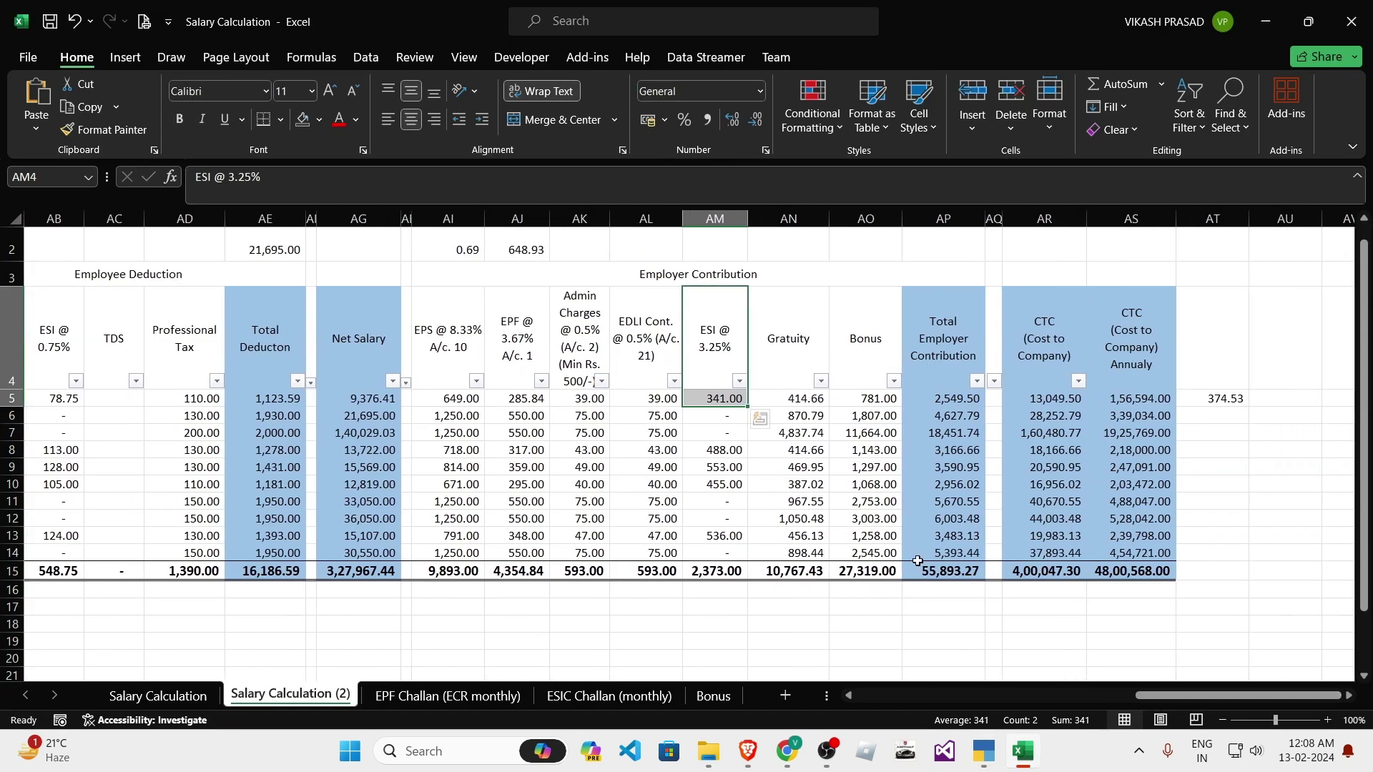
key("alt+Tab")
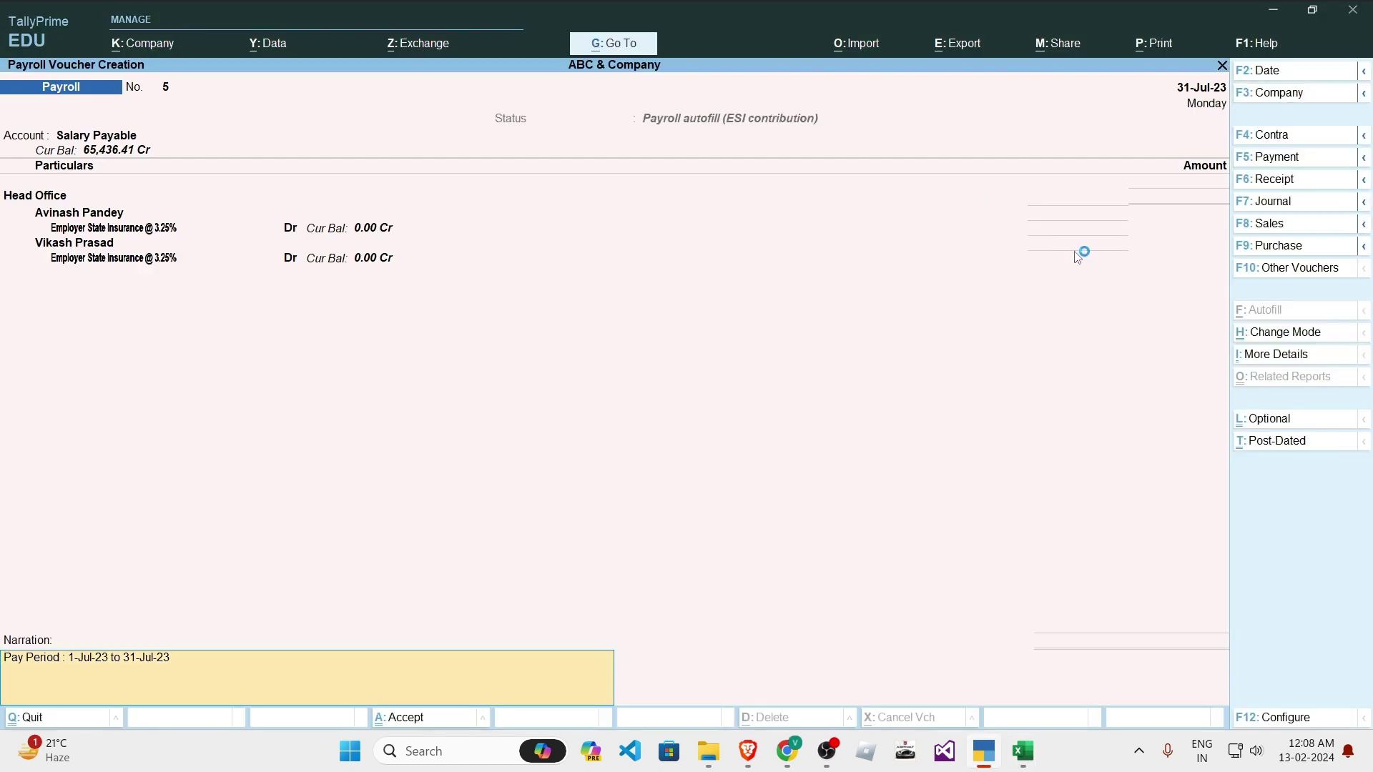
key("BackSpace")
key("Escape")
key("y")
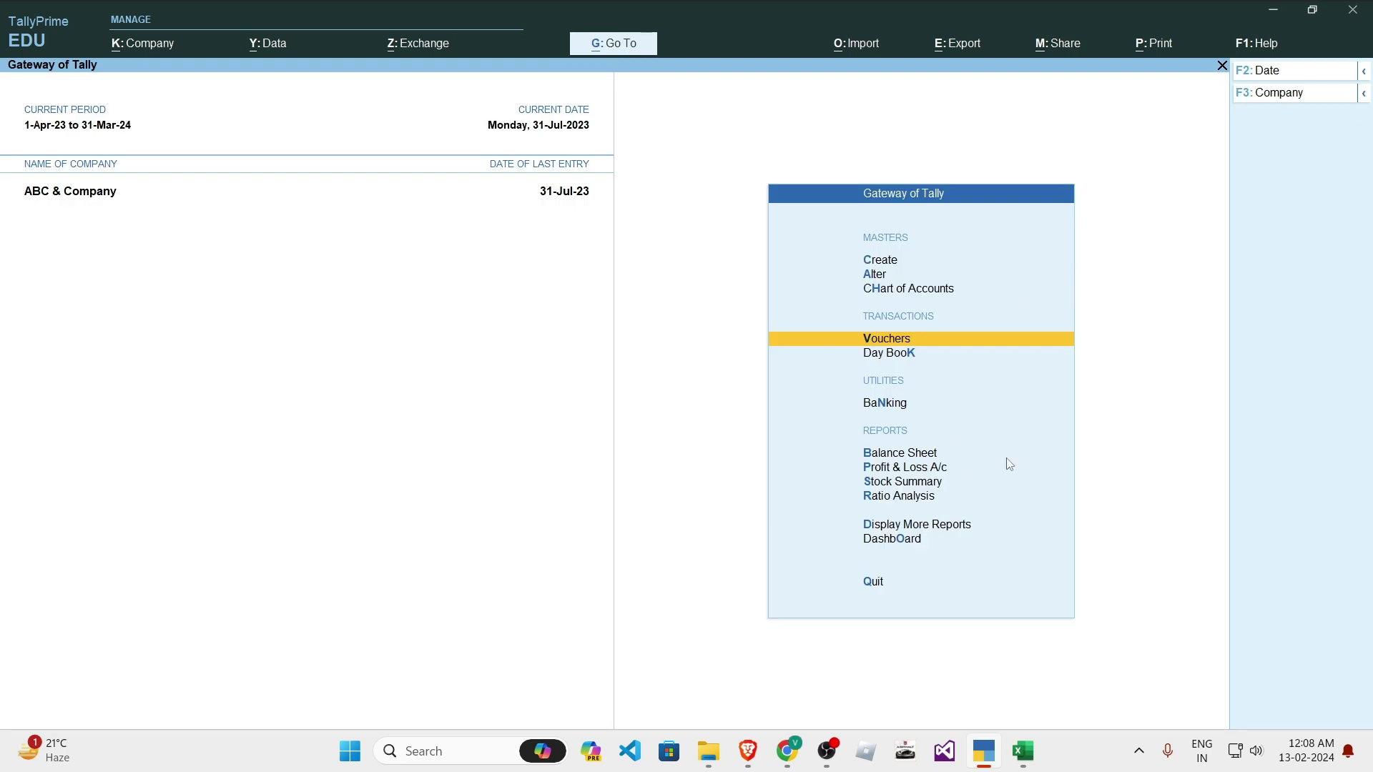
Step: Start a new payroll voucher with Salary Payable as the account and Head Office as the employee category
key("Return")
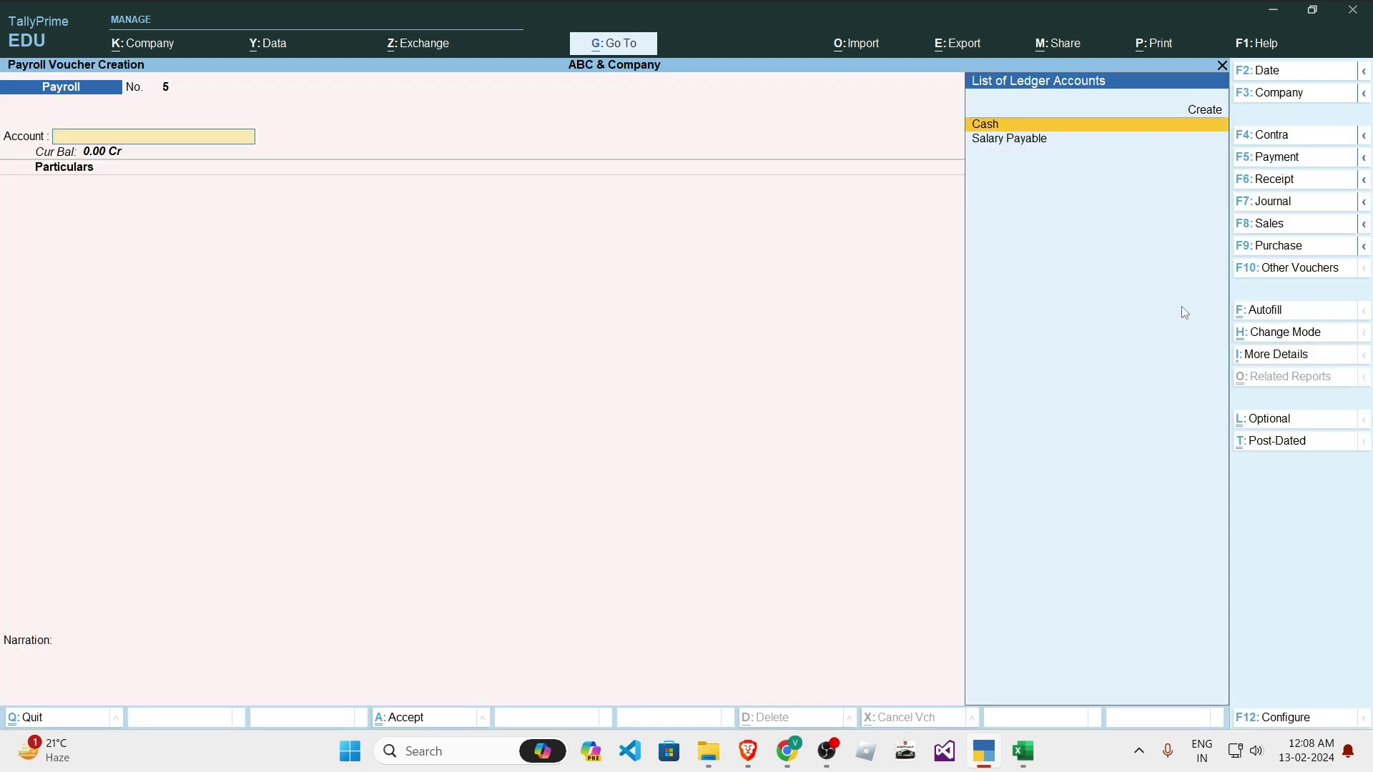
key("Down")
key("Return")
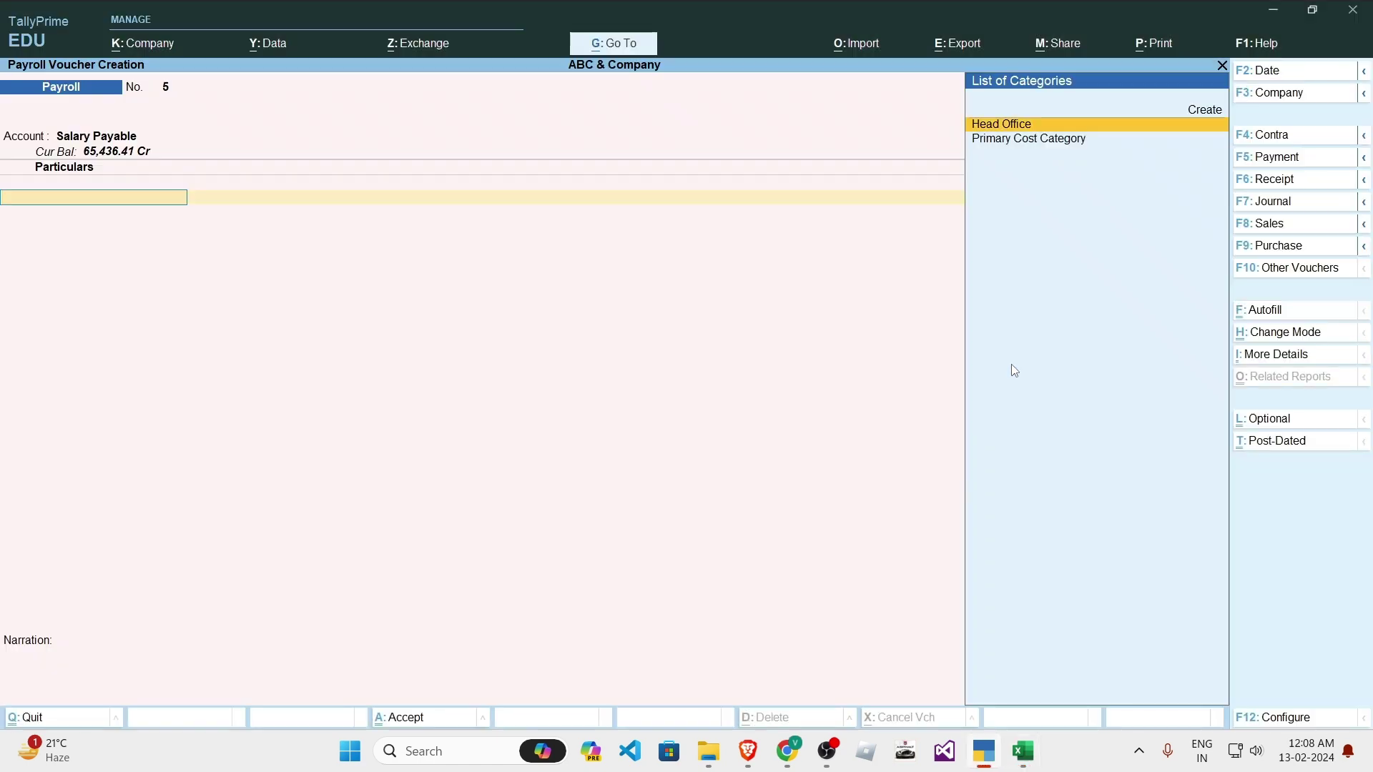
key("Return")
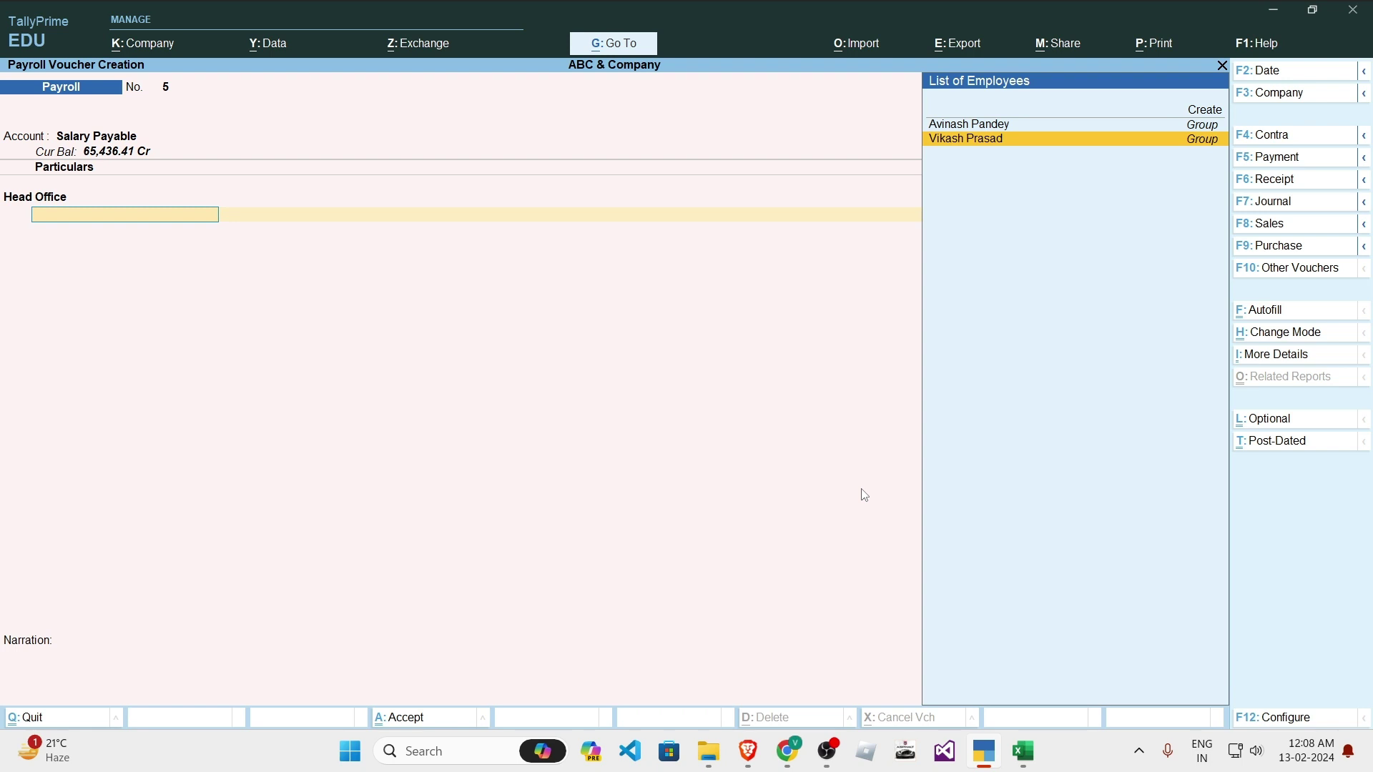
Step: Add the second listed employee to the voucher with the pay head Employer State Insurance @ 3.25%
key("Return")
key("Down")
key("Down")
key("Down")
key("Down")
key("Down")
key("Down")
key("Down")
key("Down")
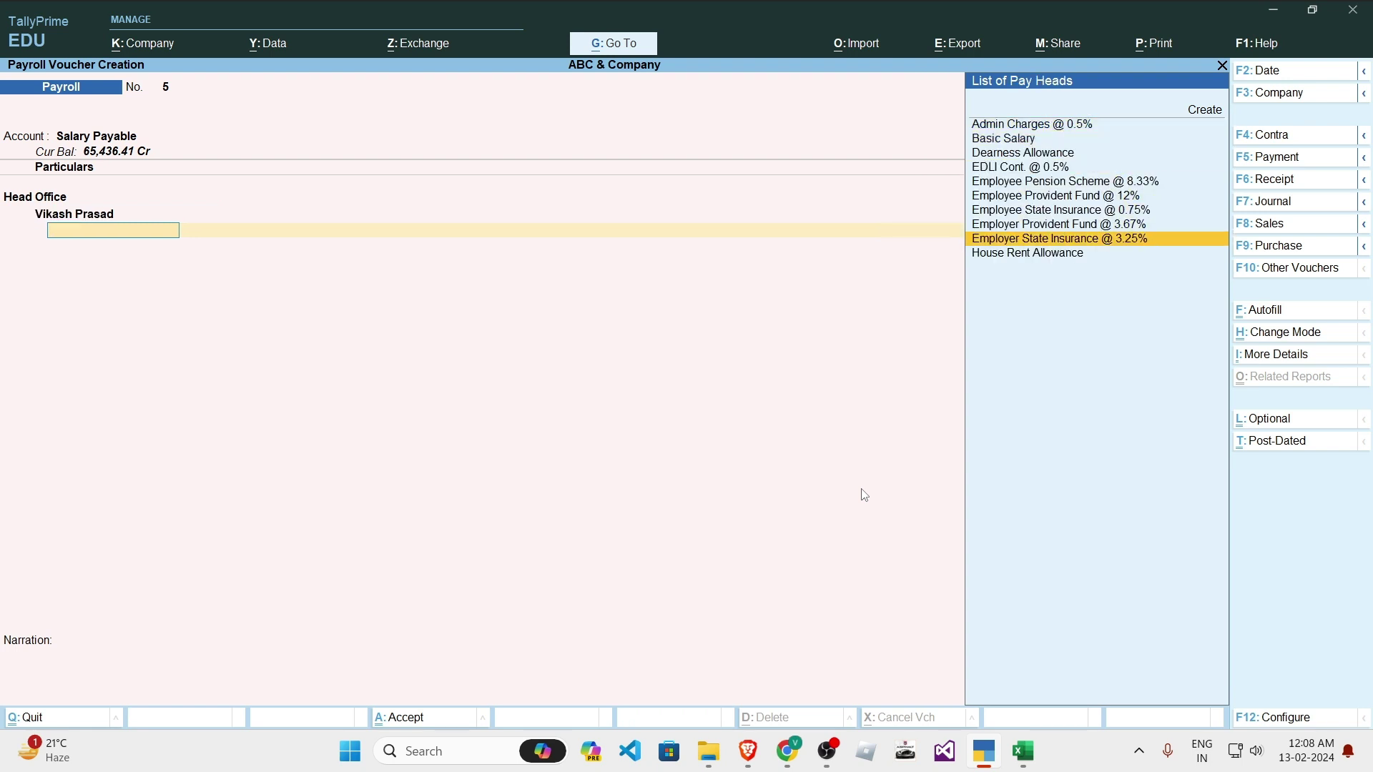
key("Return")
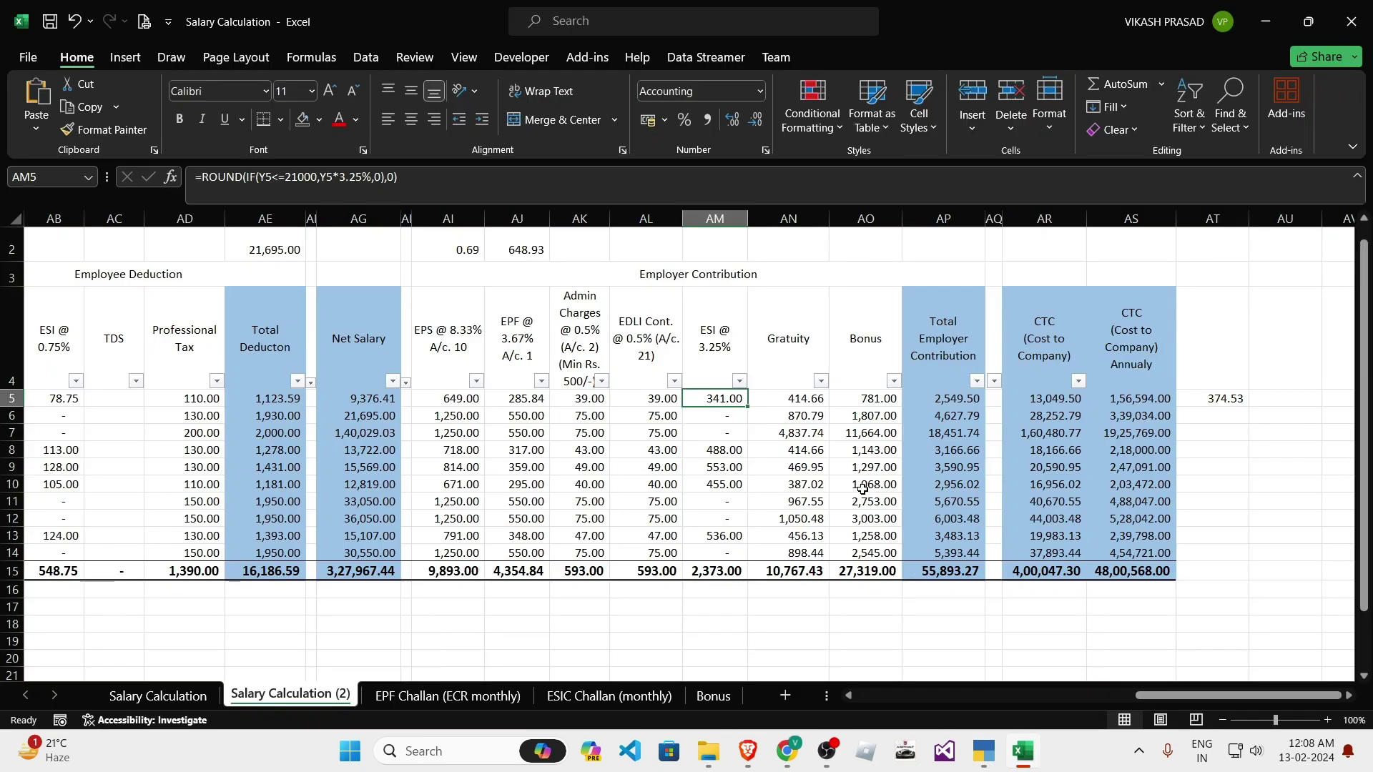
Step: Enter 341 as the employee's Employer State Insurance @ 3.25% debit amount, taken from cell AM5 of the Excel workbook
key("alt+Tab")
type("341")
key("Return")
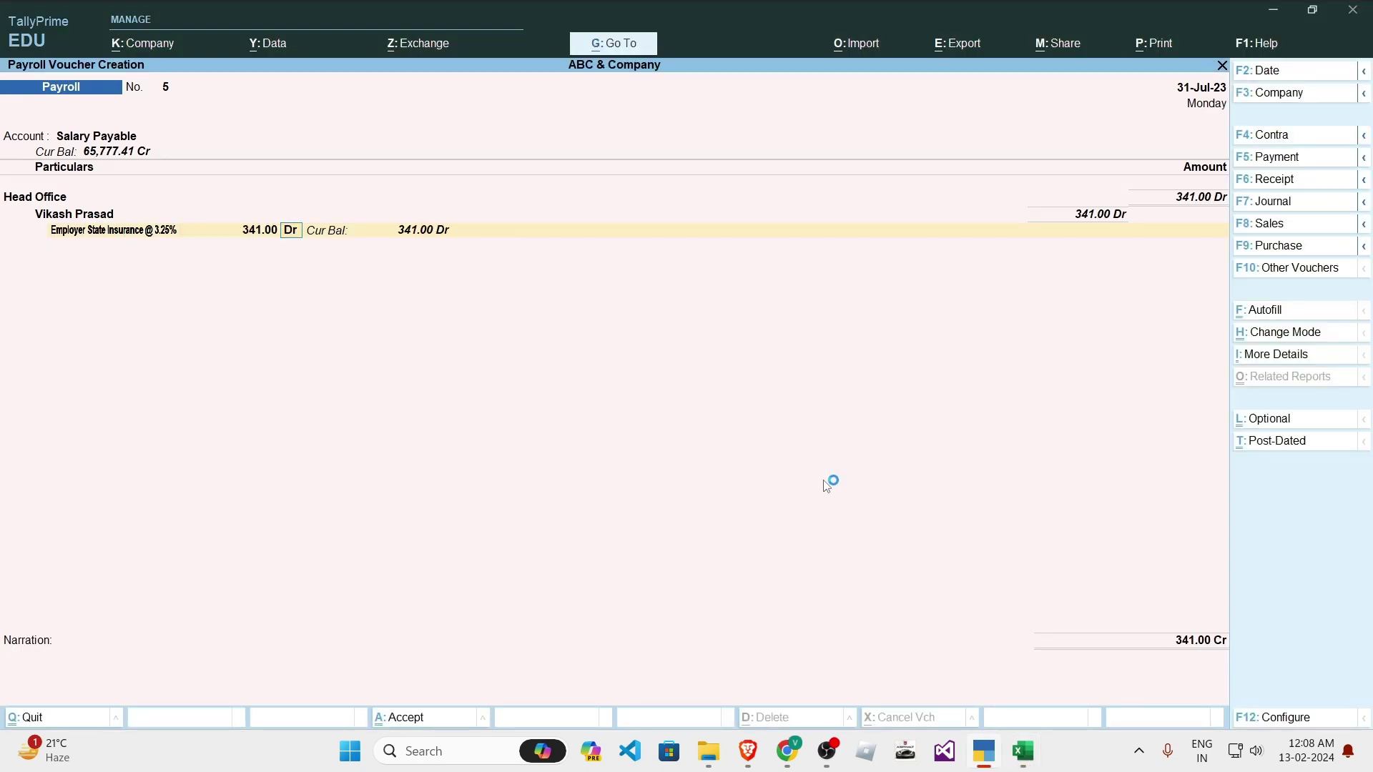
key("Return")
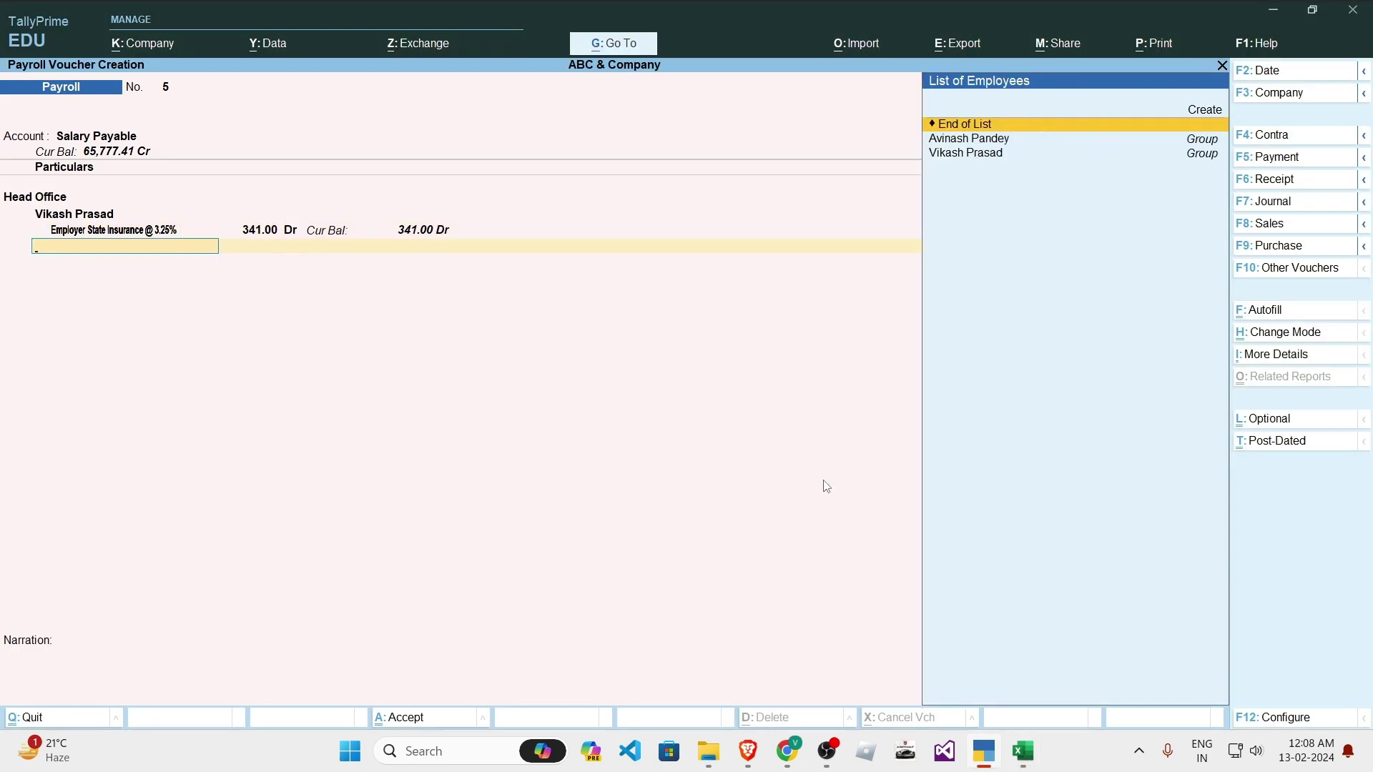
Step: End the employee and category lists, check the amount against the Excel workbook, and save the employer ESI payroll voucher
key("Return")
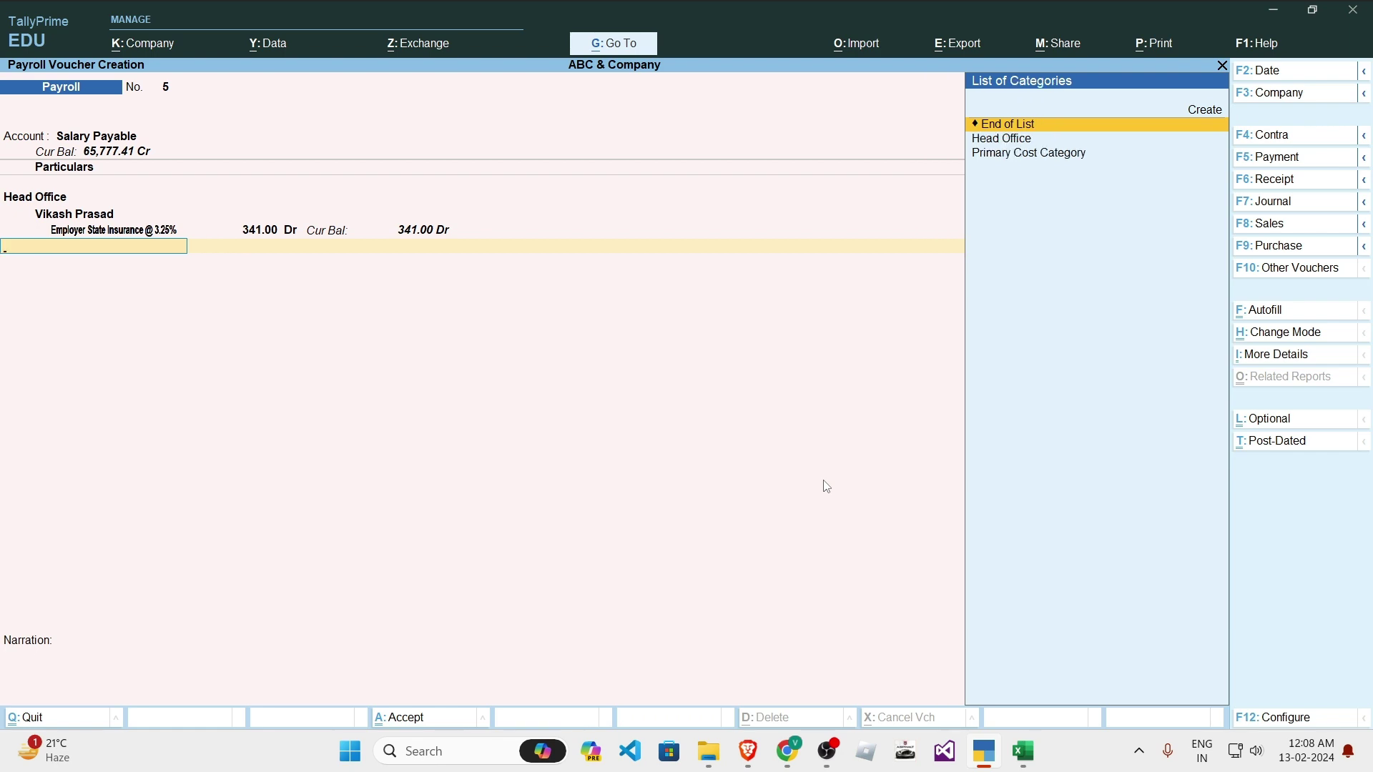
key("Return")
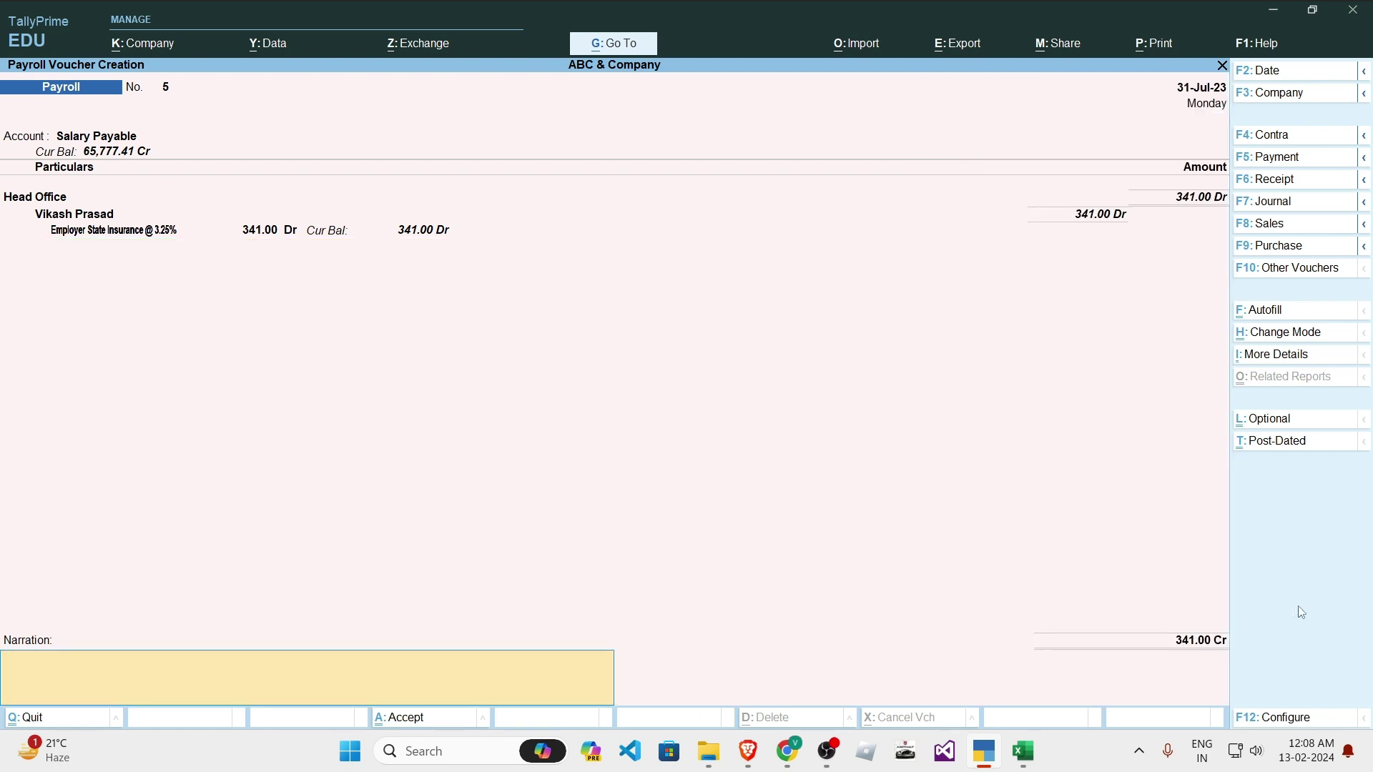
key("alt+Tab")
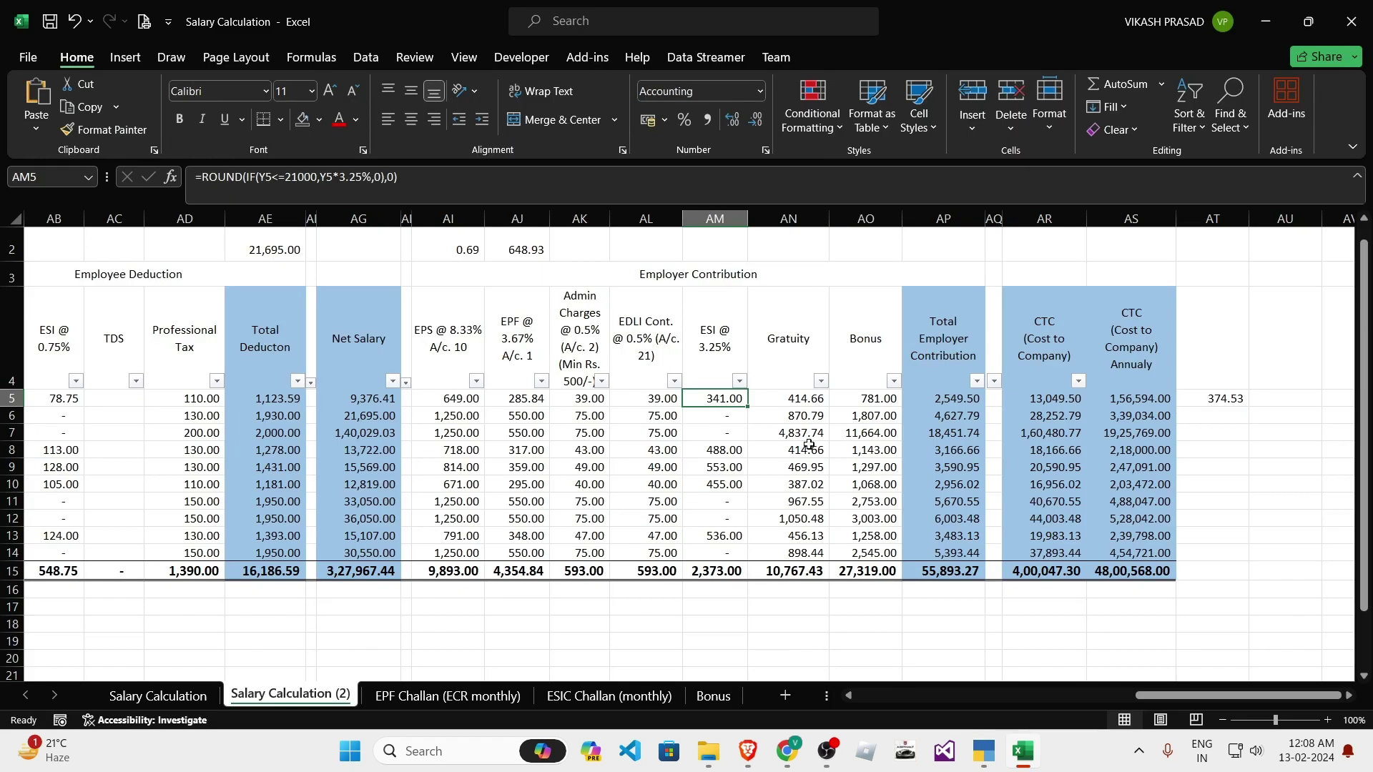
key("alt+Tab")
key("Return")
key("Return")
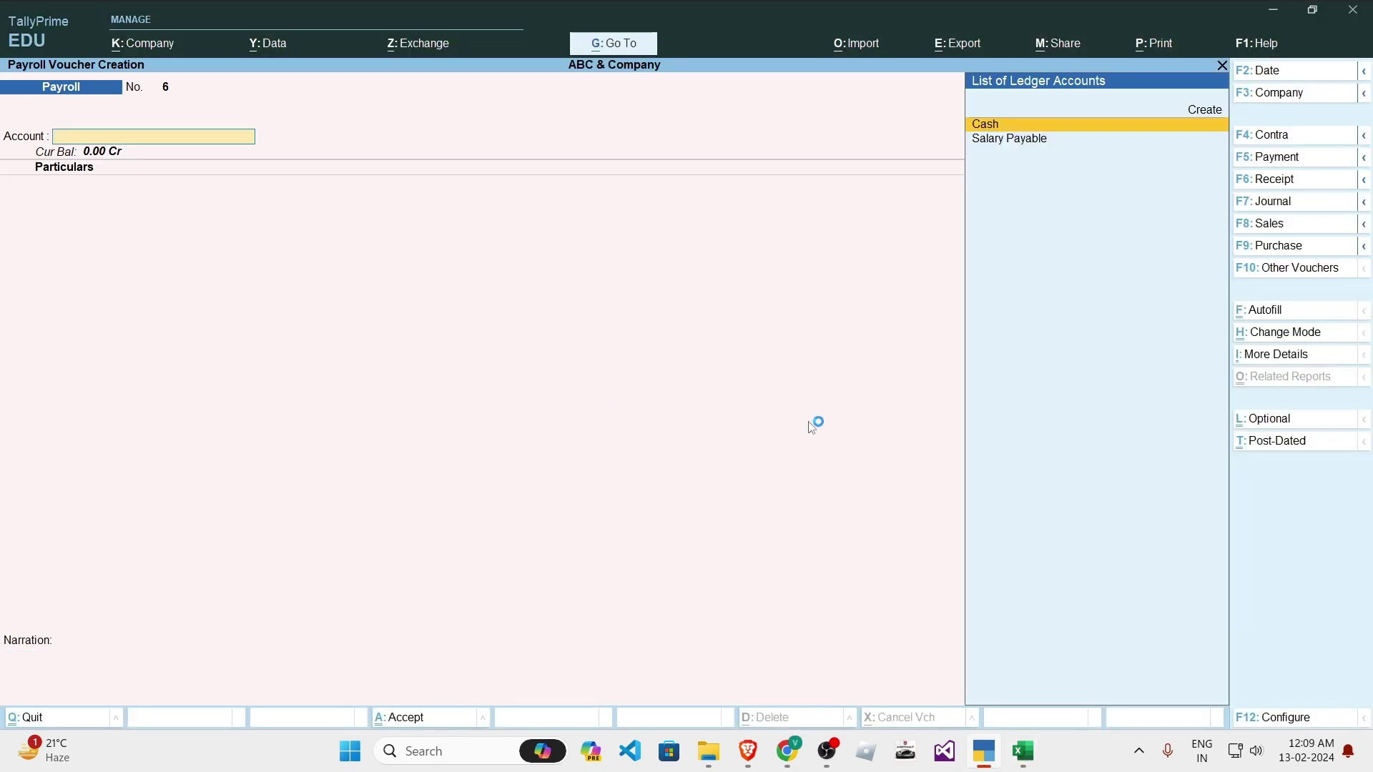
Step: Review the ESI @ 3.25% and neighbouring employer contribution columns, including EPF, admin charges and EDLI, in the Excel salary sheet
key("alt+Tab")
key("alt+Tab")
key("alt+Tab")
key("Right")
key("Down")
key("Down")
key("Down")
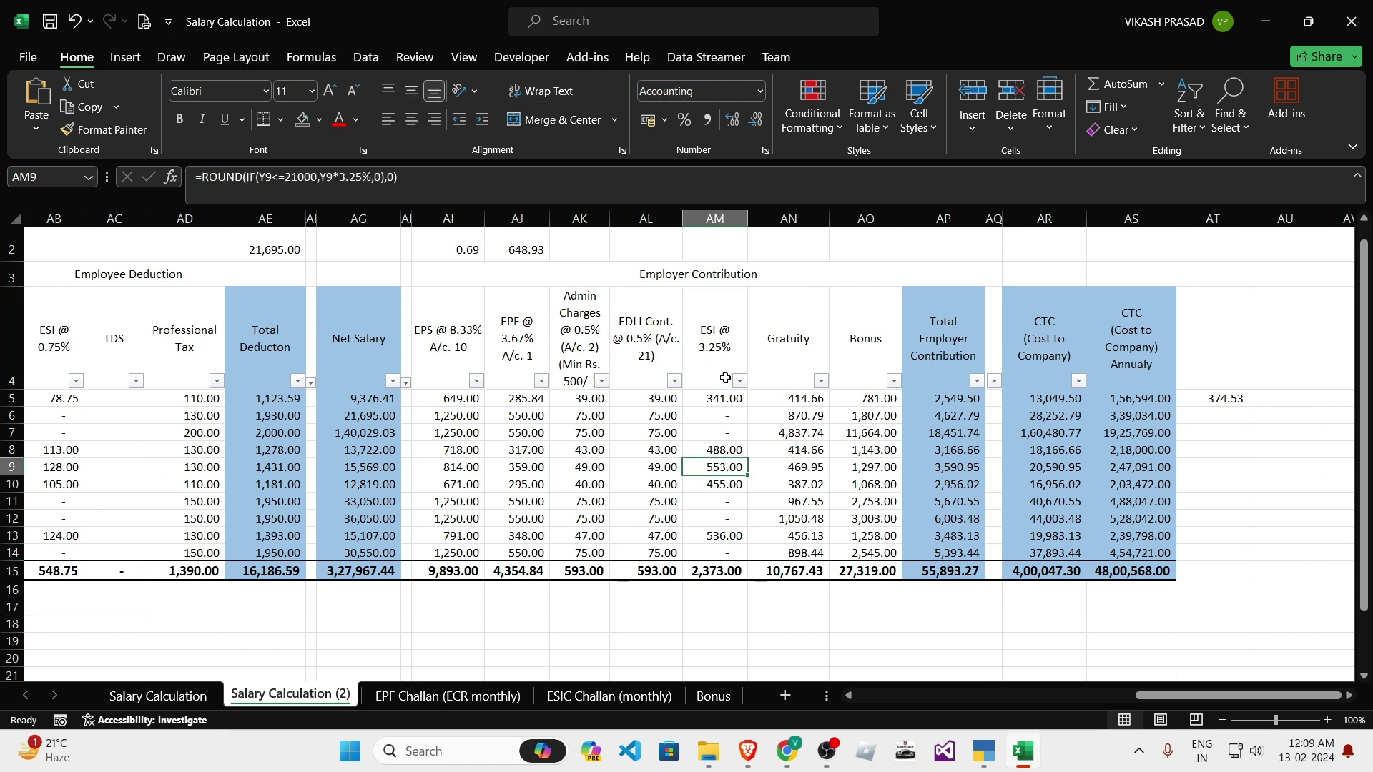
left_click_drag(710, 344, 519, 433)
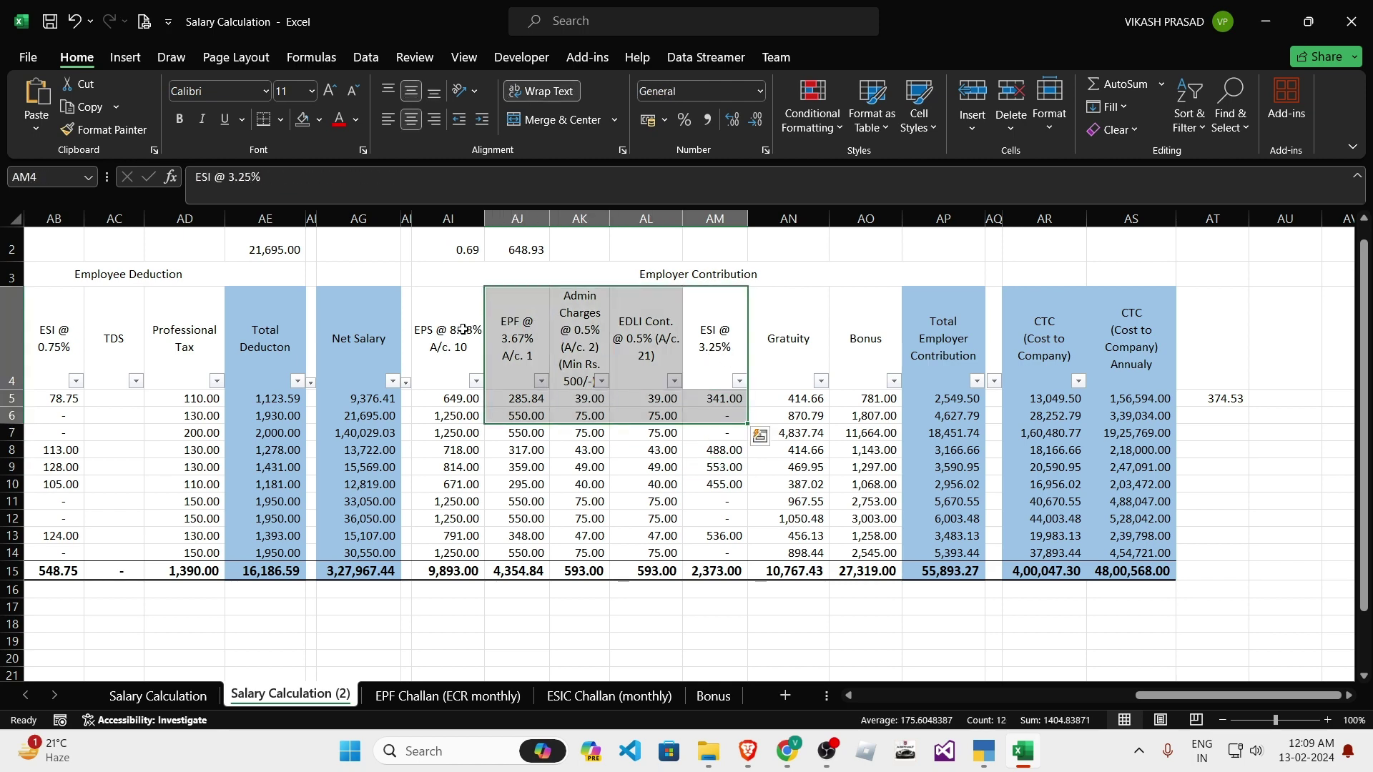
Step: Examine the employer contribution columns from EPS @ 8.33% to EDLI, then Gratuity and Bonus alongside Professional Tax in the salary sheet
left_click_drag(448, 336, 647, 399)
left_click_drag(1161, 695, 1116, 692)
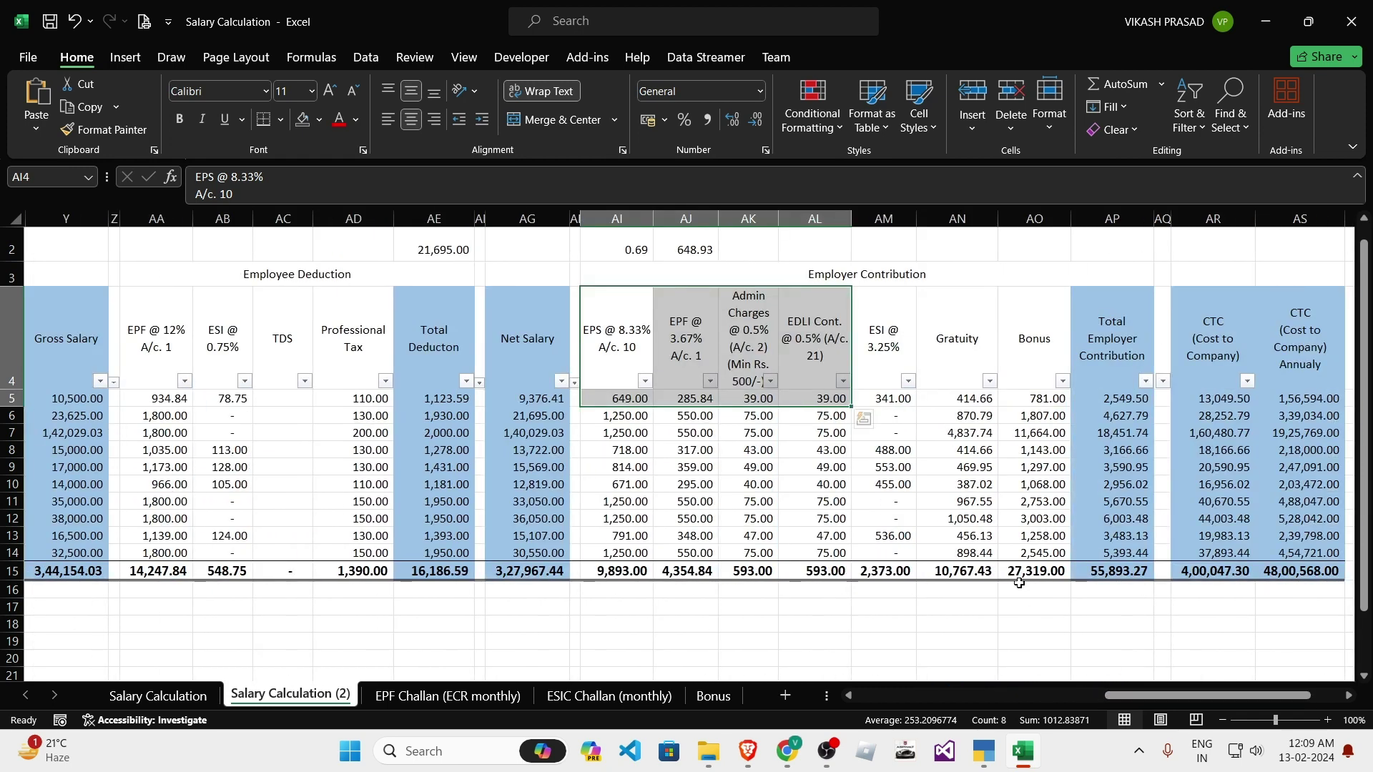
left_click(1015, 574)
left_click(958, 358)
left_click_drag(962, 570, 1027, 554)
left_click_drag(384, 331, 354, 513)
left_click_drag(962, 336, 958, 501)
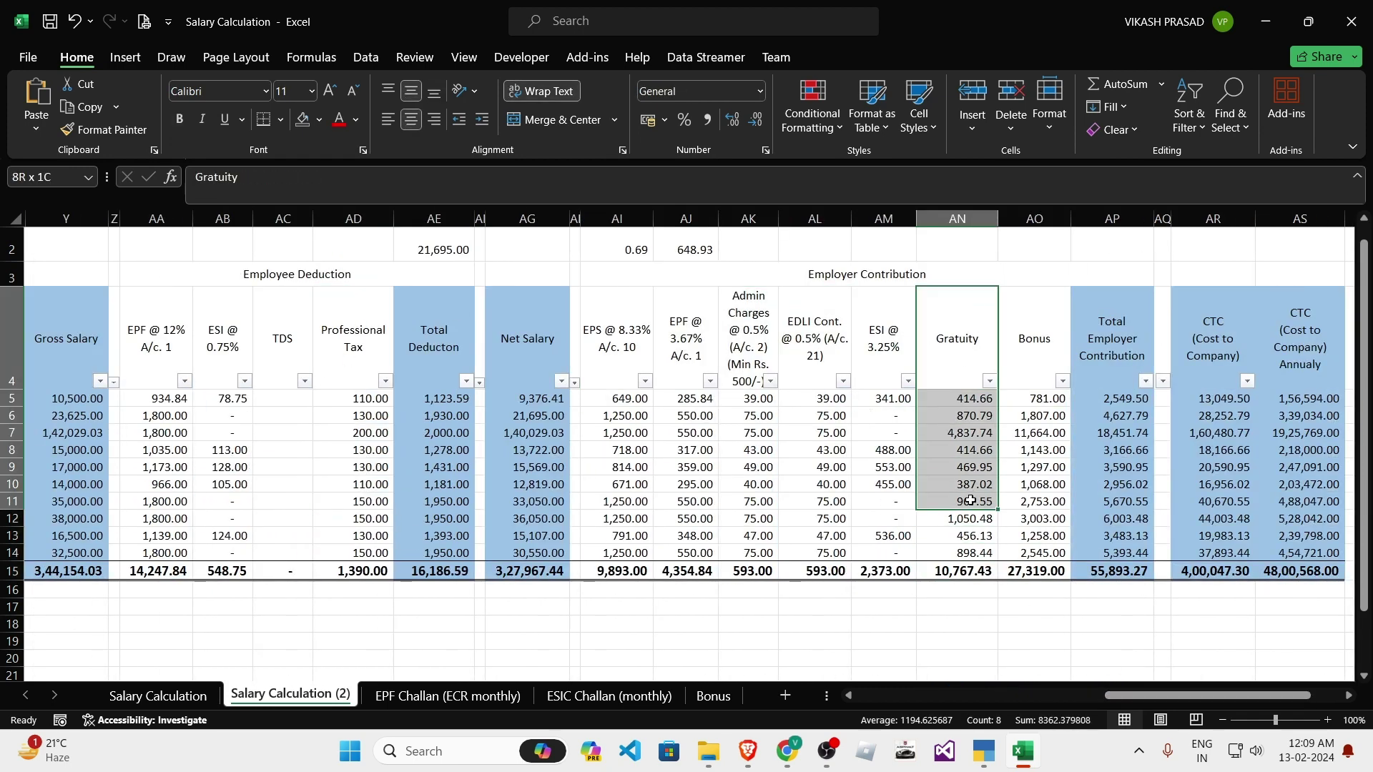
left_click_drag(1034, 336, 1022, 494)
mouse_move(958, 336)
left_mouse_down()
mouse_move(958, 474)
mouse_move(958, 340)
left_mouse_up()
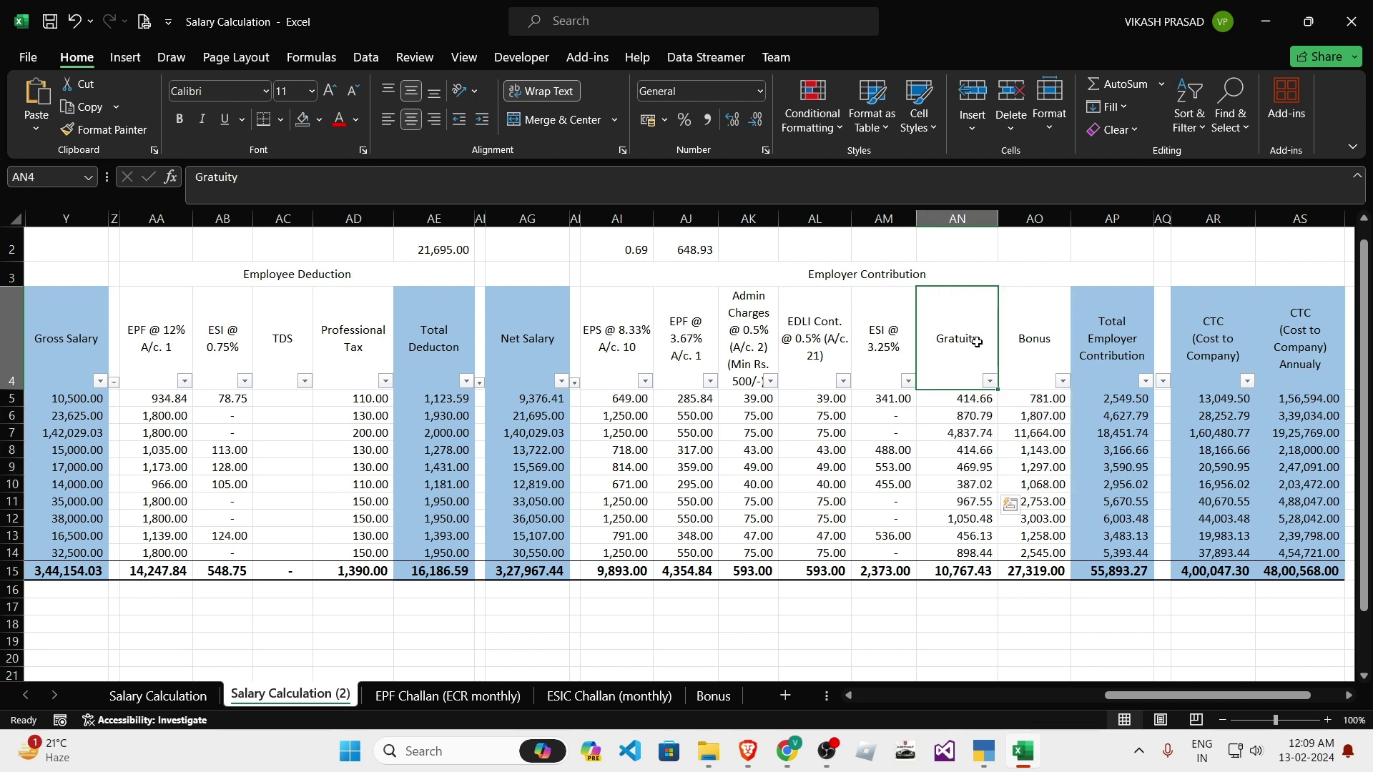
left_click_drag(379, 343, 369, 494)
left_click_drag(948, 317, 958, 481)
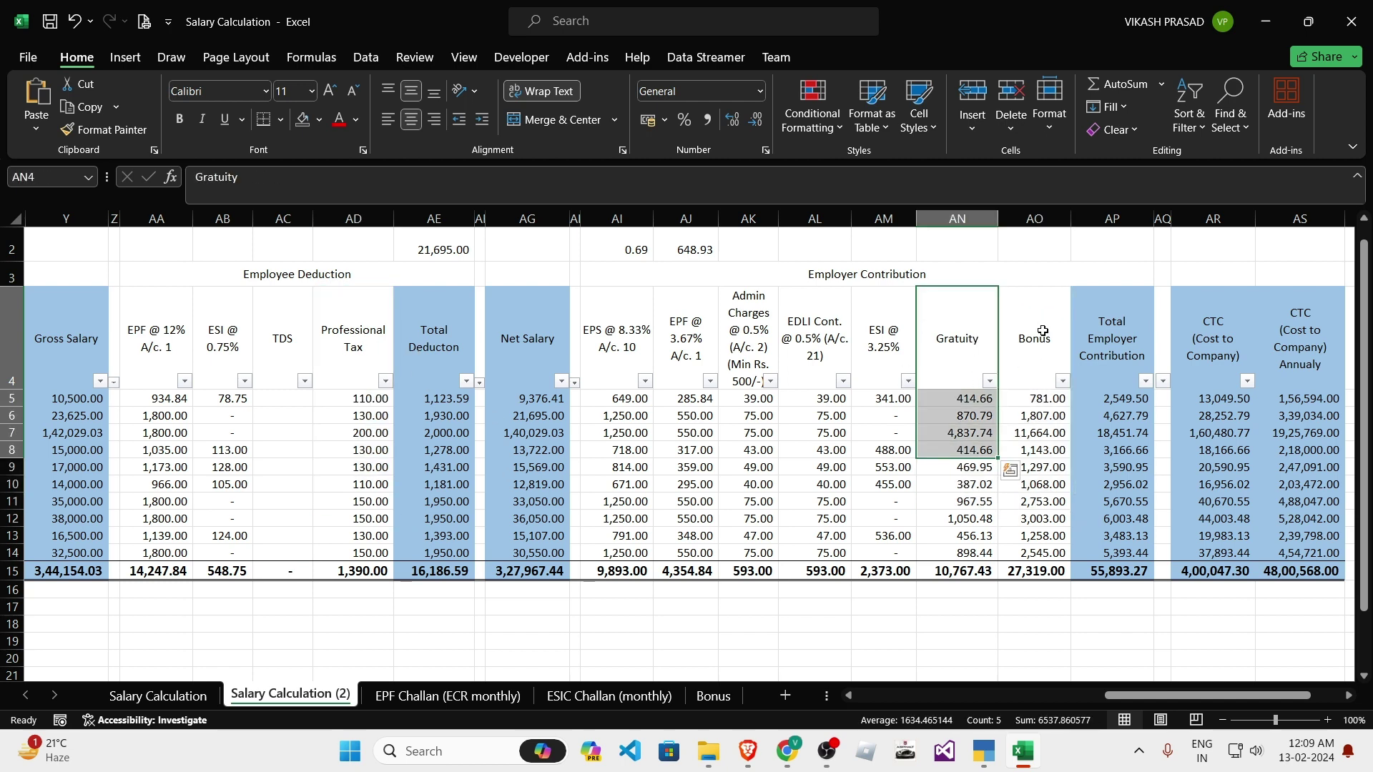
left_click(1034, 484)
Step: Examine the TDS and Professional Tax columns under Employee Deduction in the salary sheet
left_click(620, 351)
left_click(284, 343)
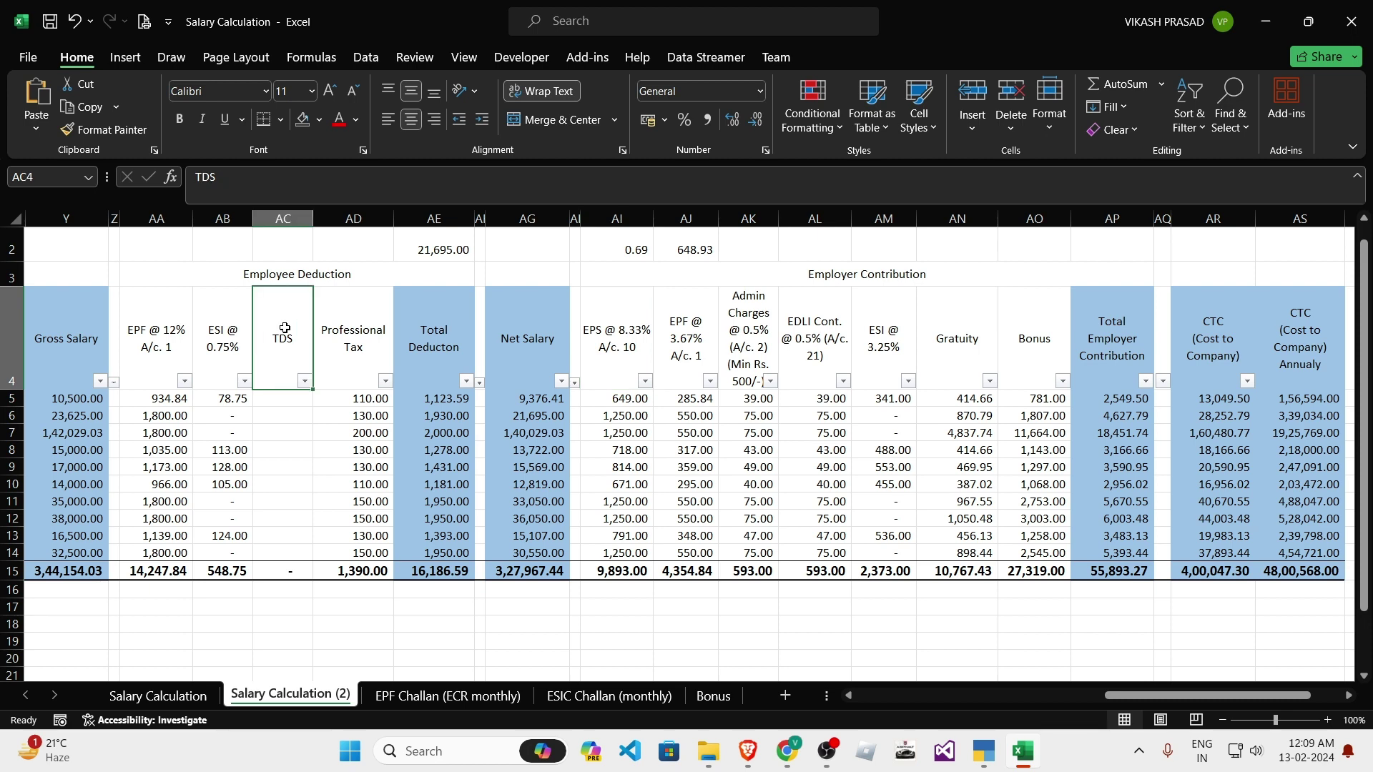
left_click_drag(285, 344, 279, 468)
left_click_drag(346, 340, 358, 551)
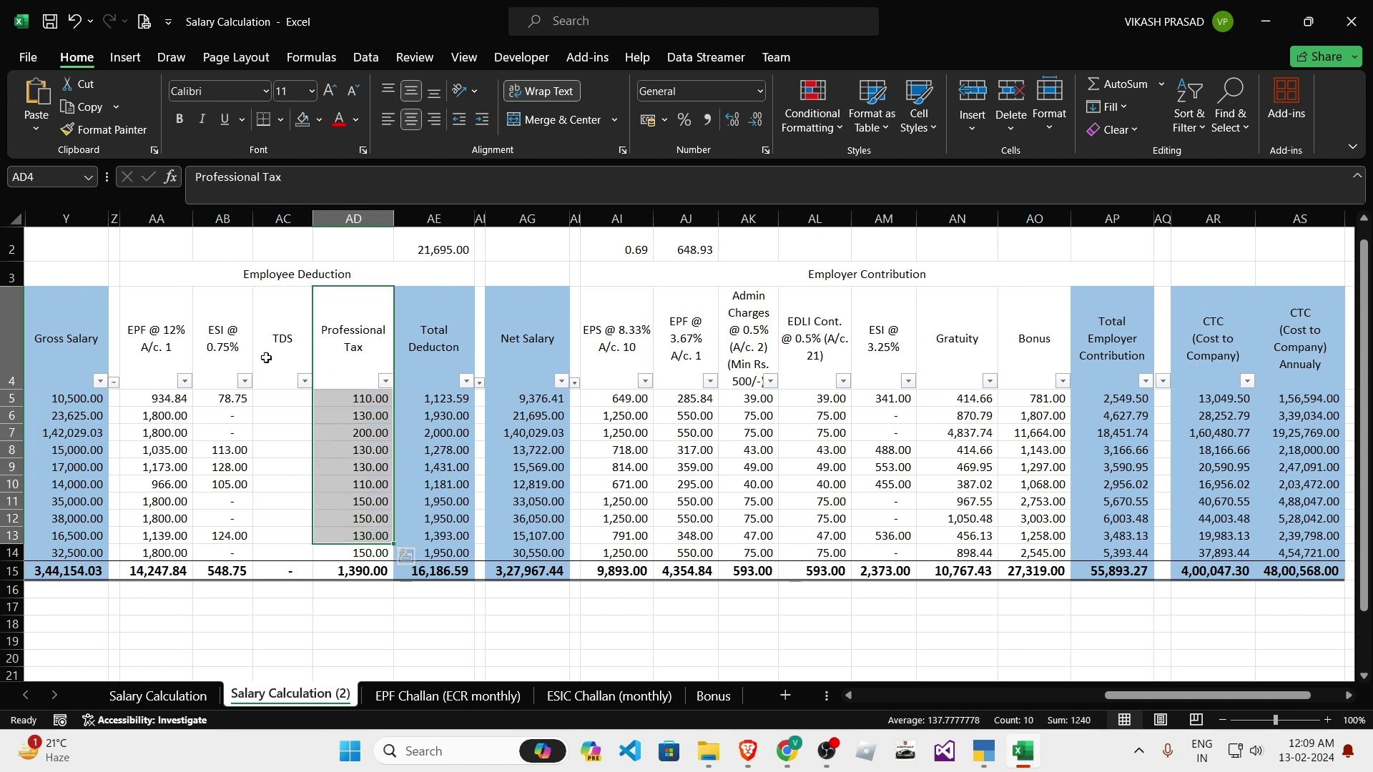
mouse_move(266, 358)
left_mouse_down()
mouse_move(279, 486)
mouse_move(262, 515)
mouse_move(282, 346)
left_mouse_up()
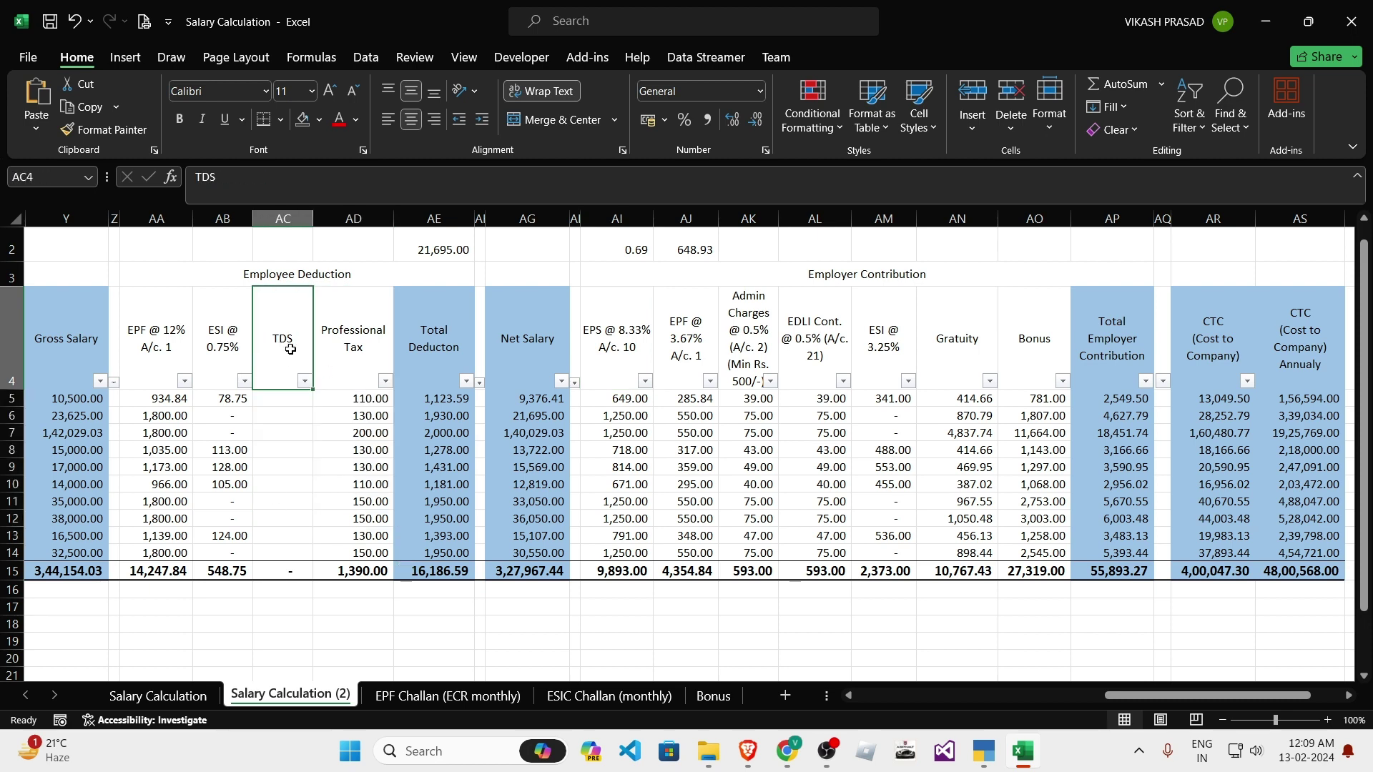
left_click(282, 448)
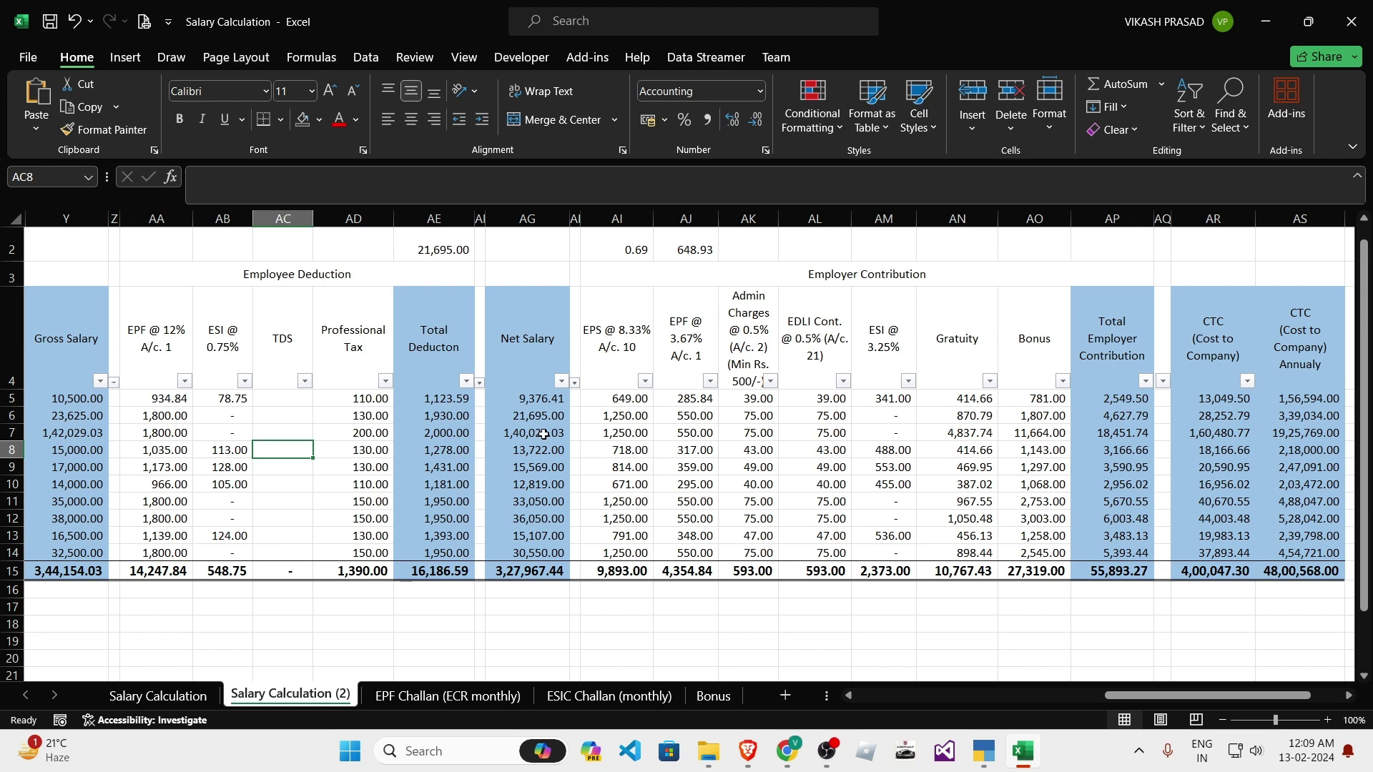